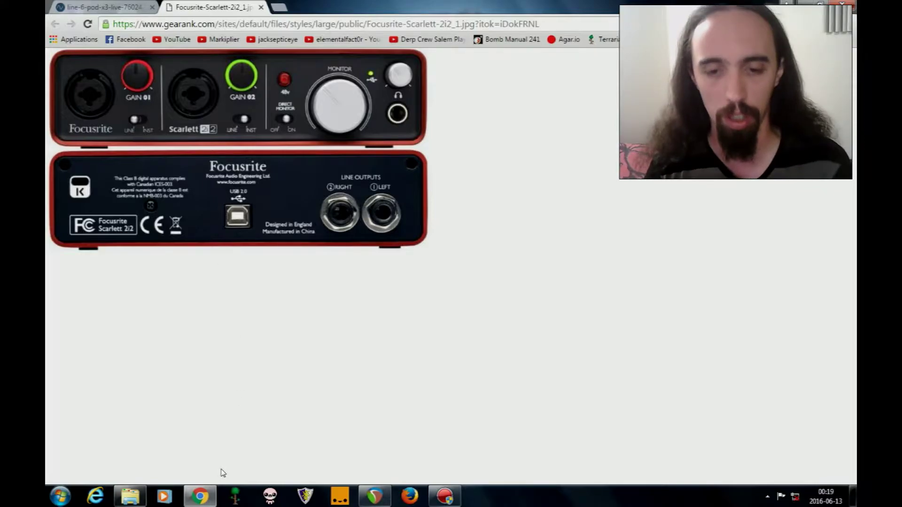
Switch from the browser to the REAPER project and expand the Drum Bus folder to show its child tracks
click(199, 498)
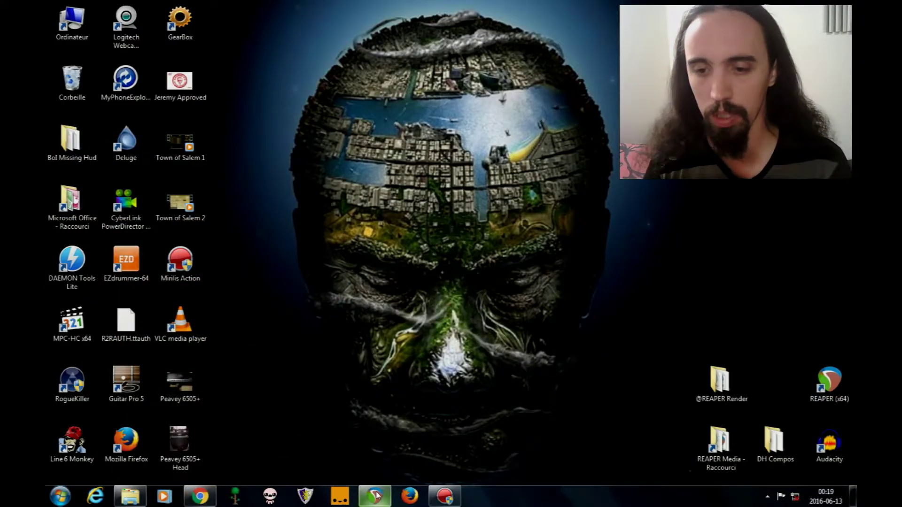
click(377, 497)
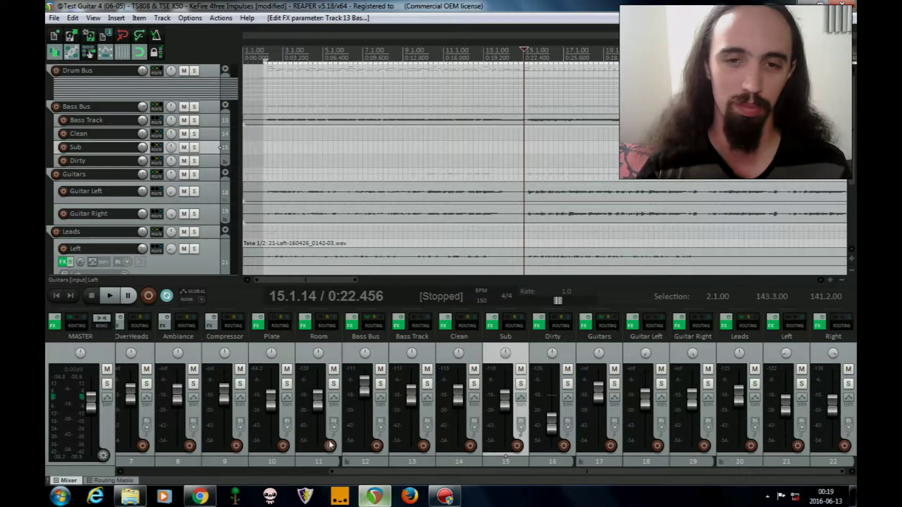
click(226, 69)
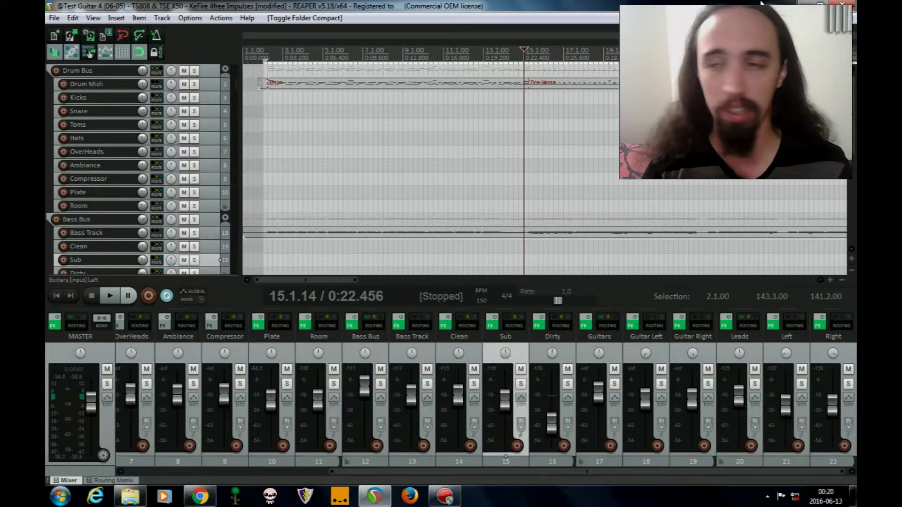
Open the tablature "Dark Hymn - #5- Reborn By Hate" from the desktop's DH Compos folder in Guitar Pro 5
click(817, 4)
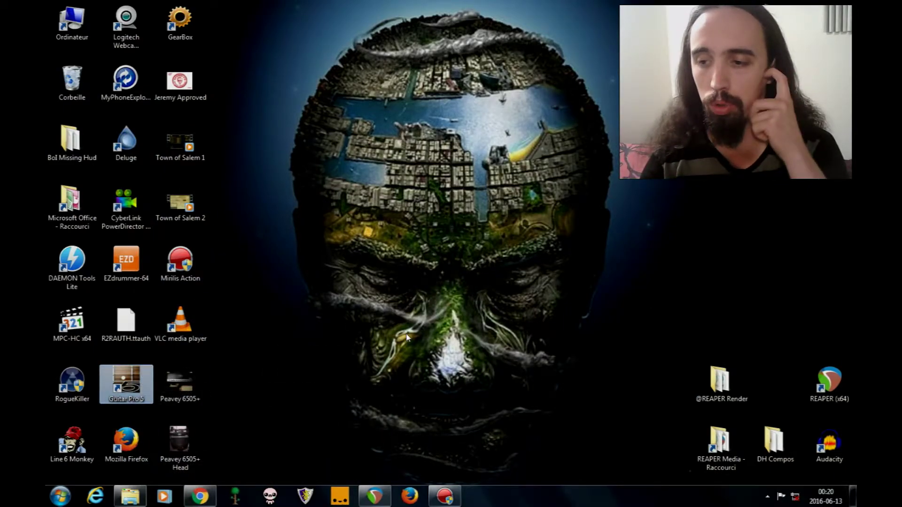
double_click(786, 441)
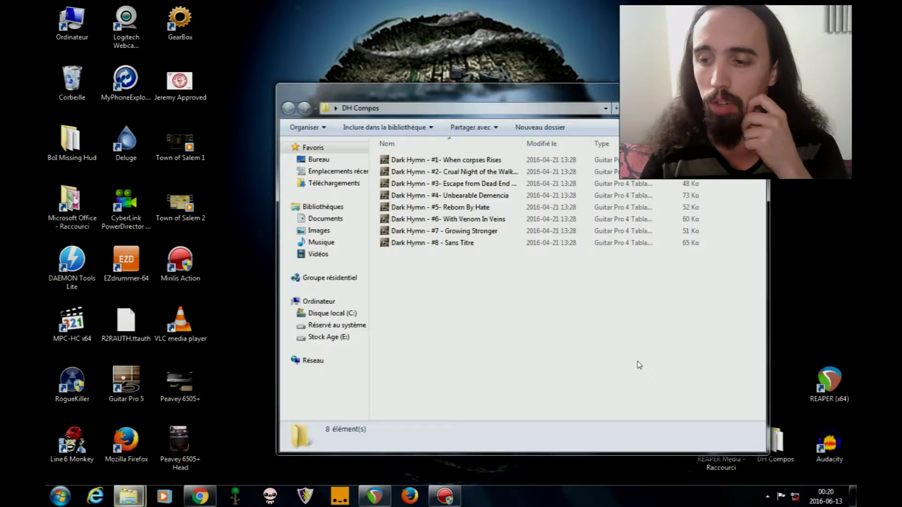
double_click(430, 212)
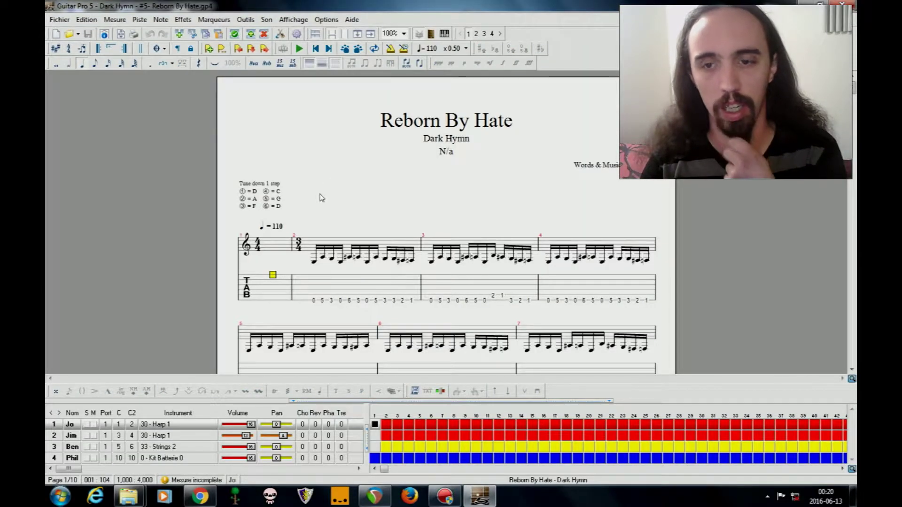
Listen to the score's opening measures, and view the drum track's notation and its percussion list
scroll(325, 239, down, 5)
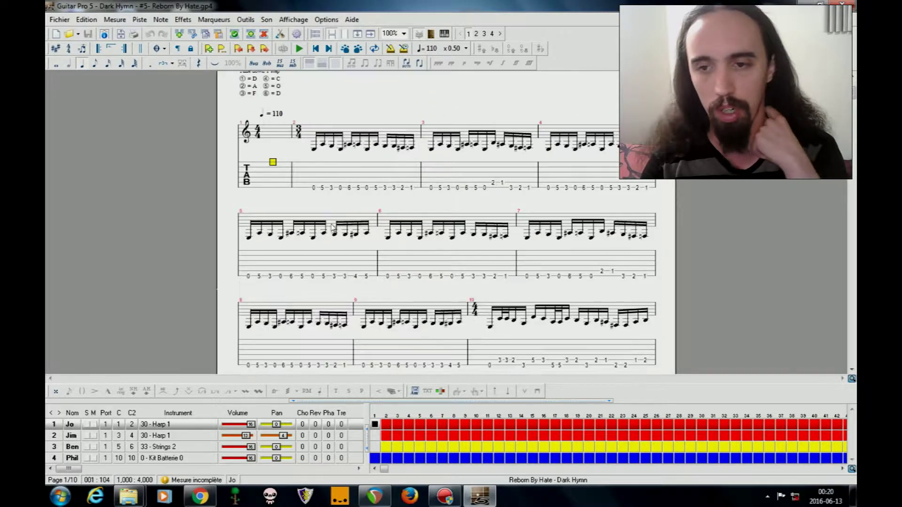
scroll(331, 232, up, 5)
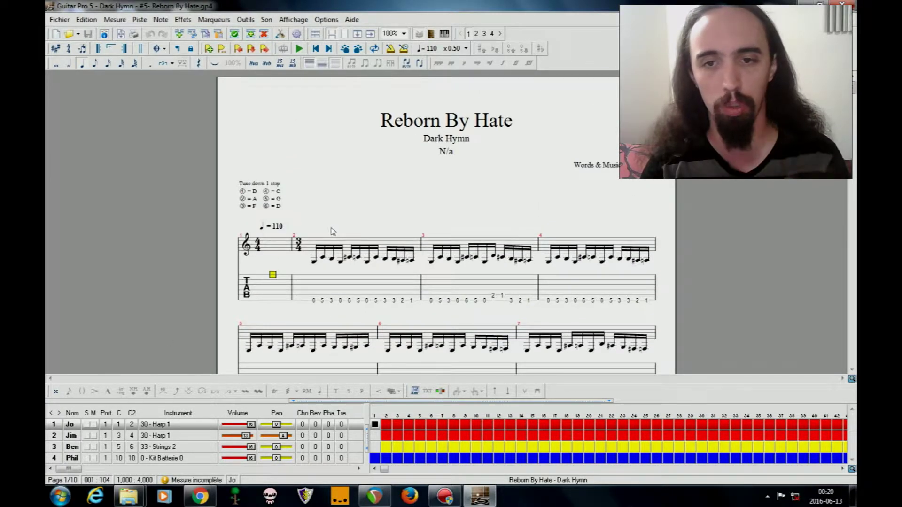
scroll(333, 230, down, 5)
scroll(332, 231, up, 5)
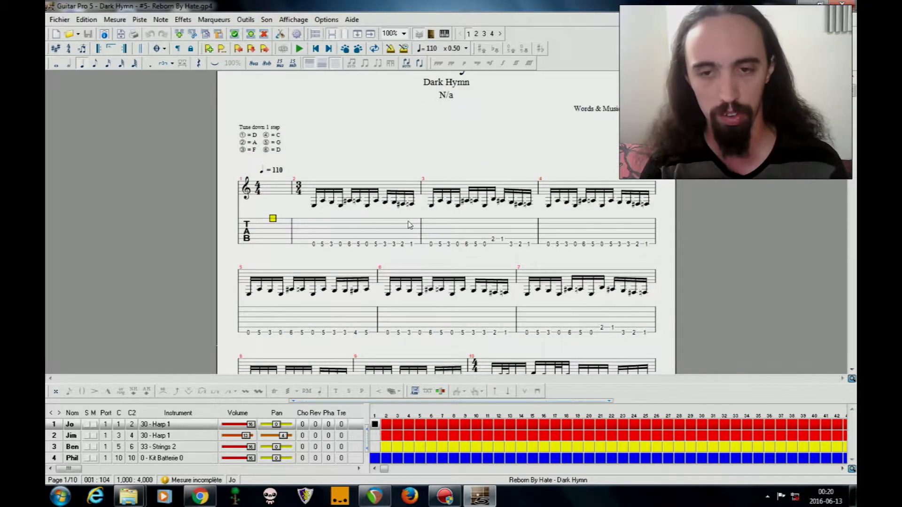
key(space)
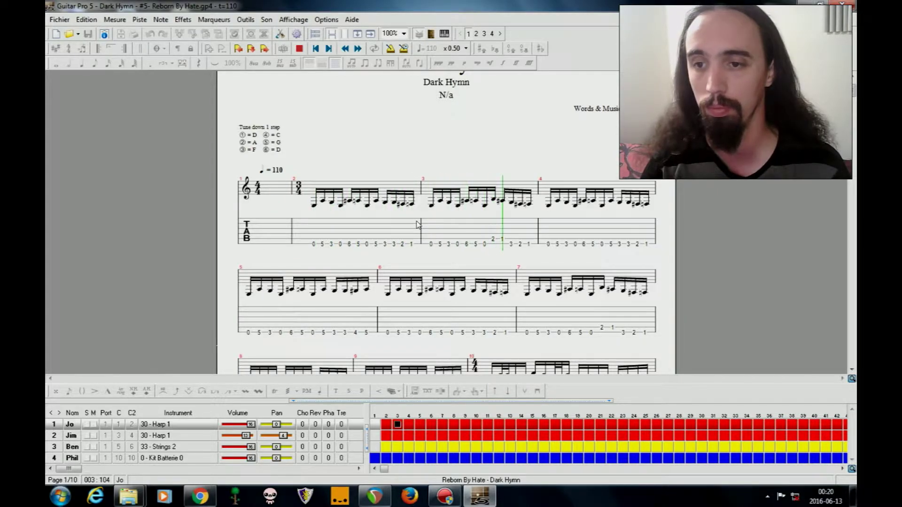
key(space)
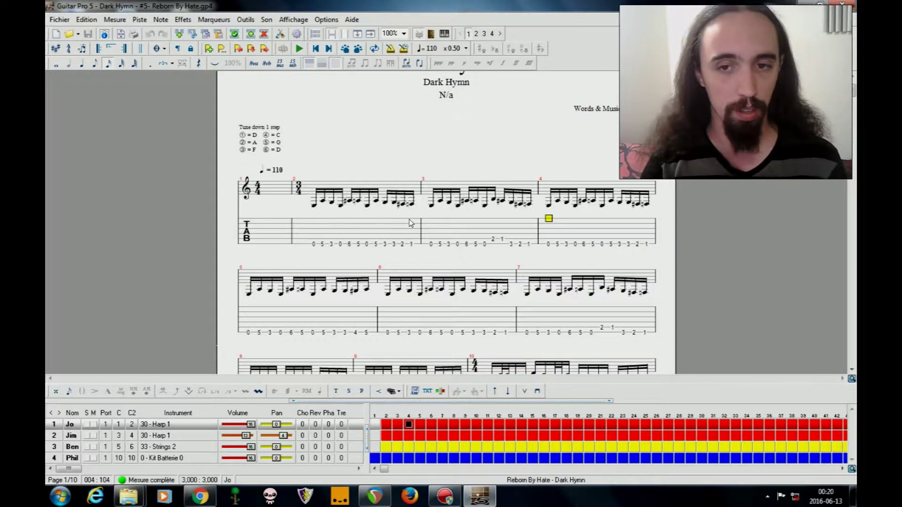
click(73, 458)
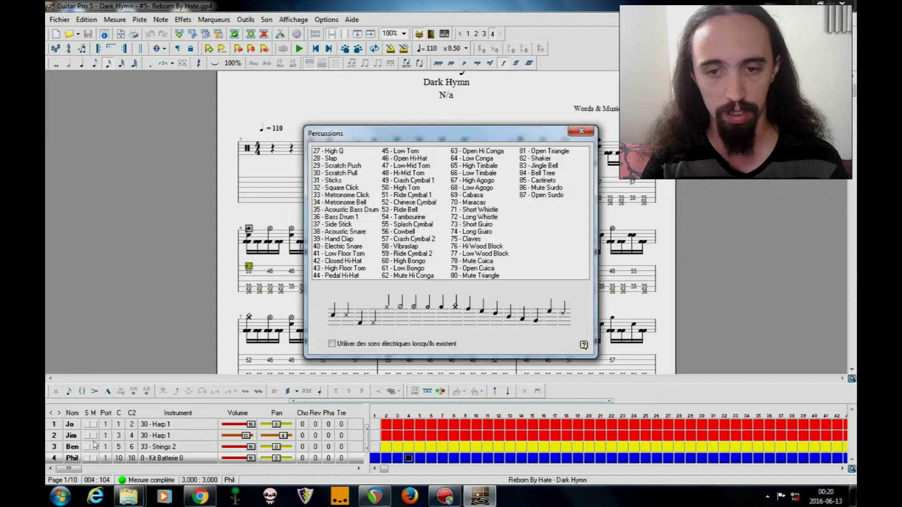
click(581, 131)
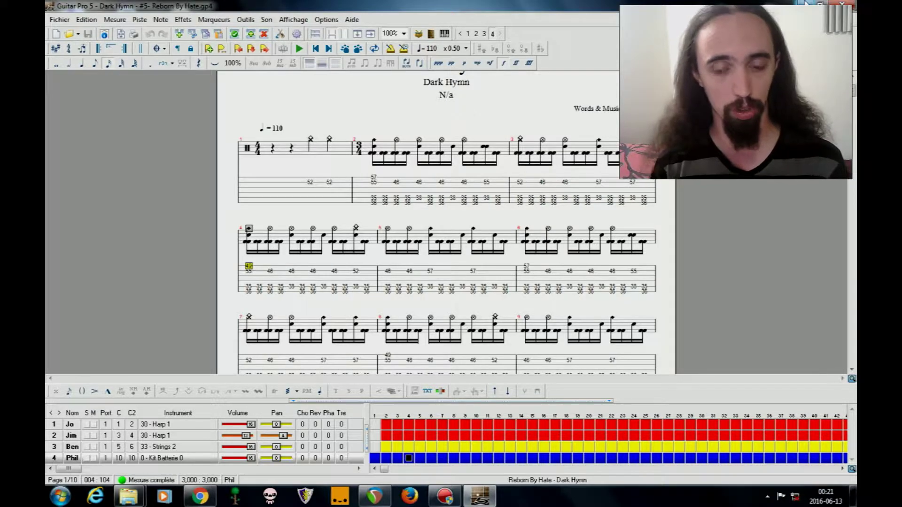
Delete the two Harp 1 tracks and the Strings 2 track, keeping only the drum kit track
click(71, 424)
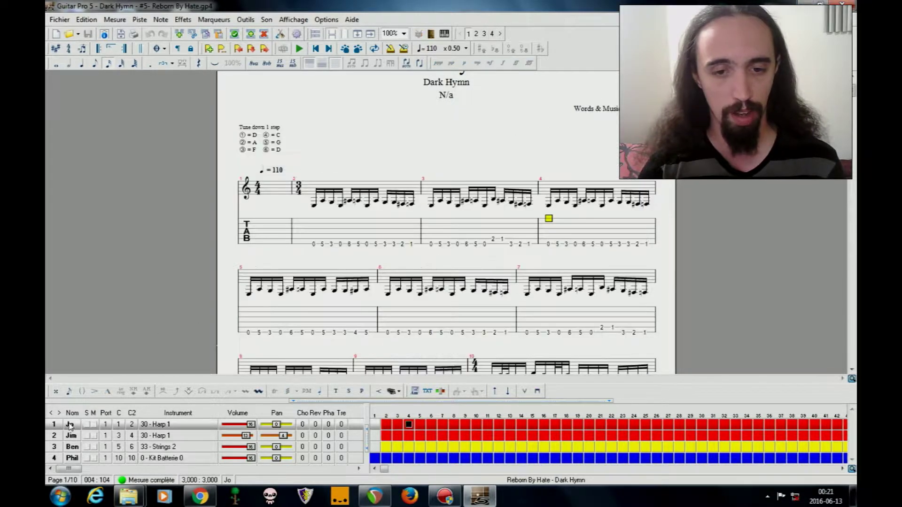
key(ctrl+Delete)
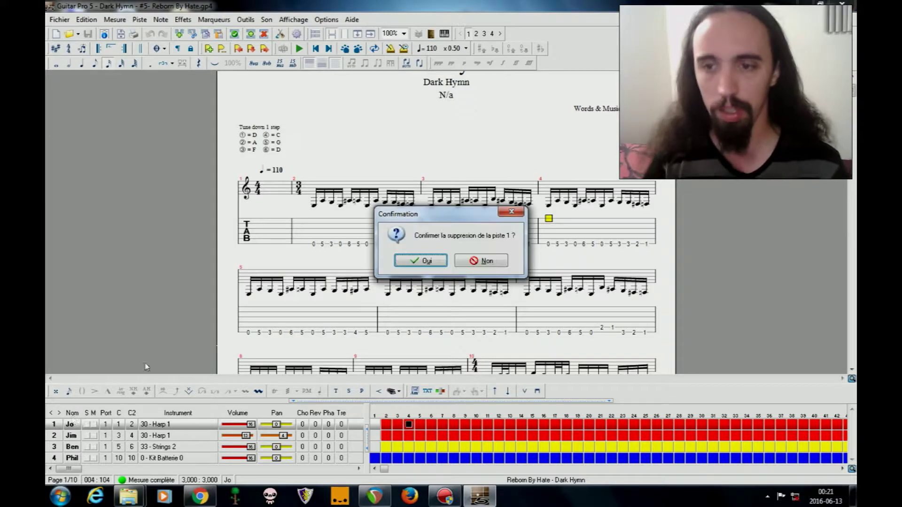
click(418, 261)
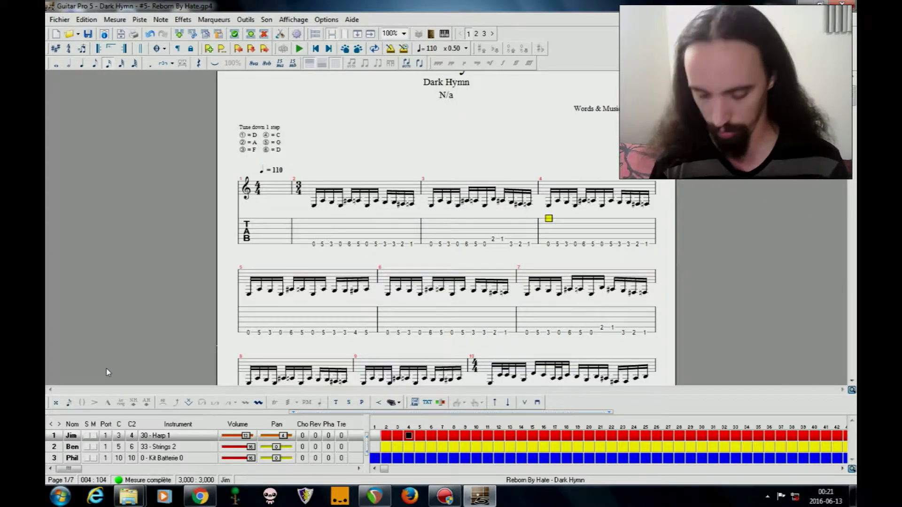
key(ctrl+Delete)
click(420, 260)
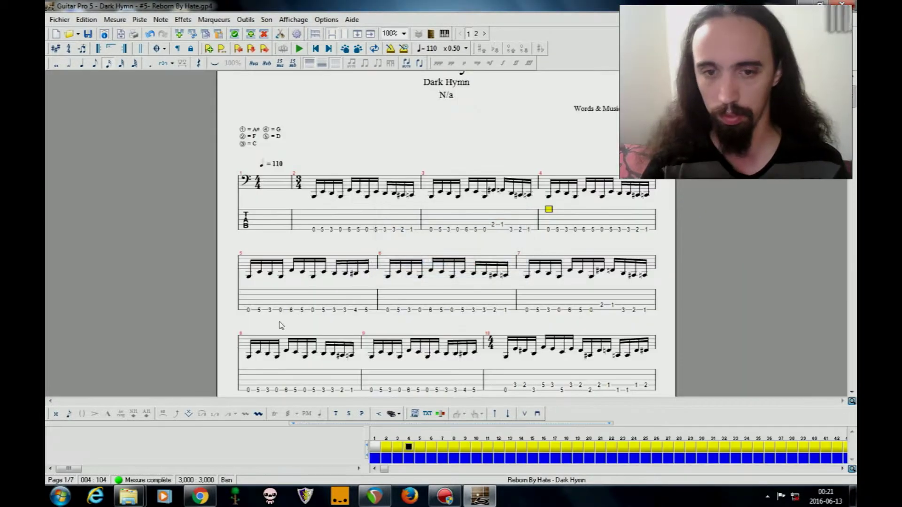
key(ctrl+Delete)
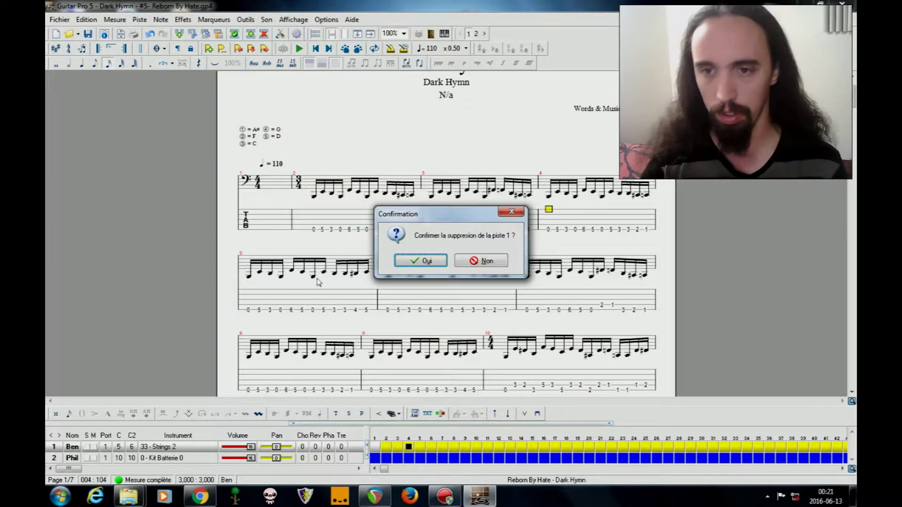
click(429, 261)
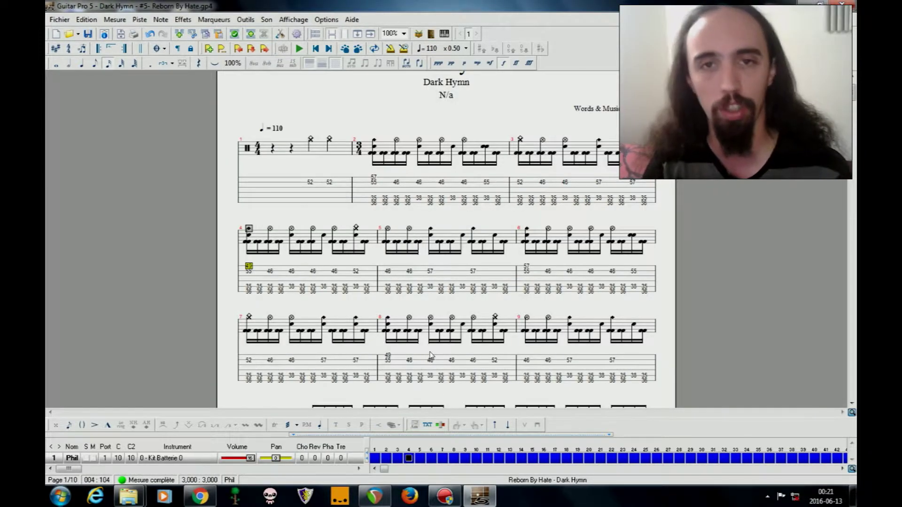
Play the drum track from the first measure for a few bars and stop playback
click(306, 188)
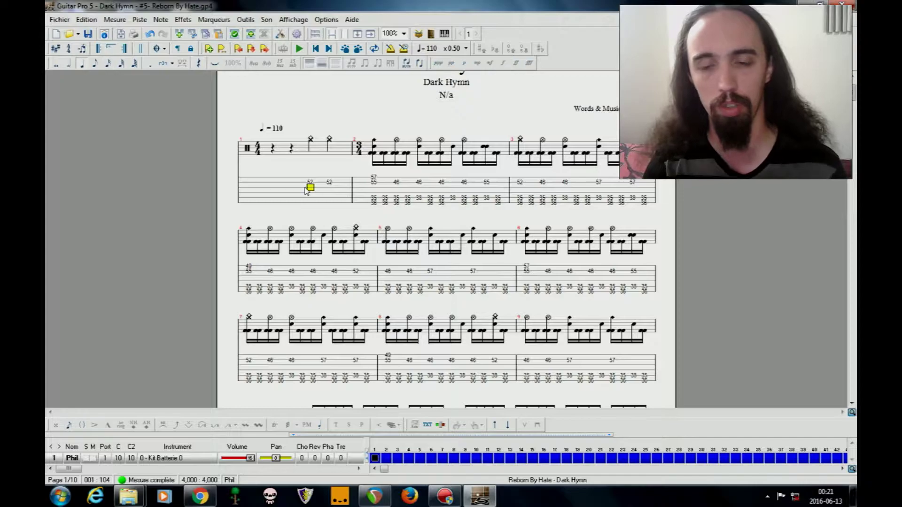
key(space)
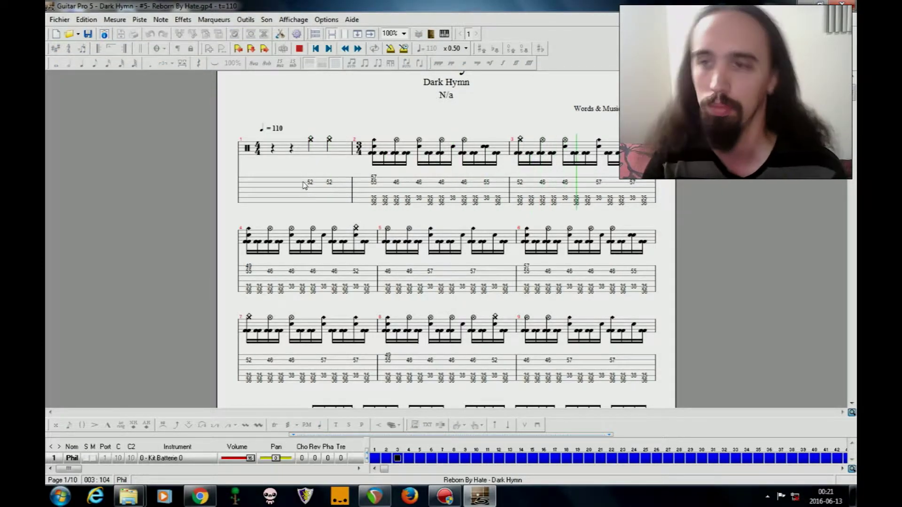
key(space)
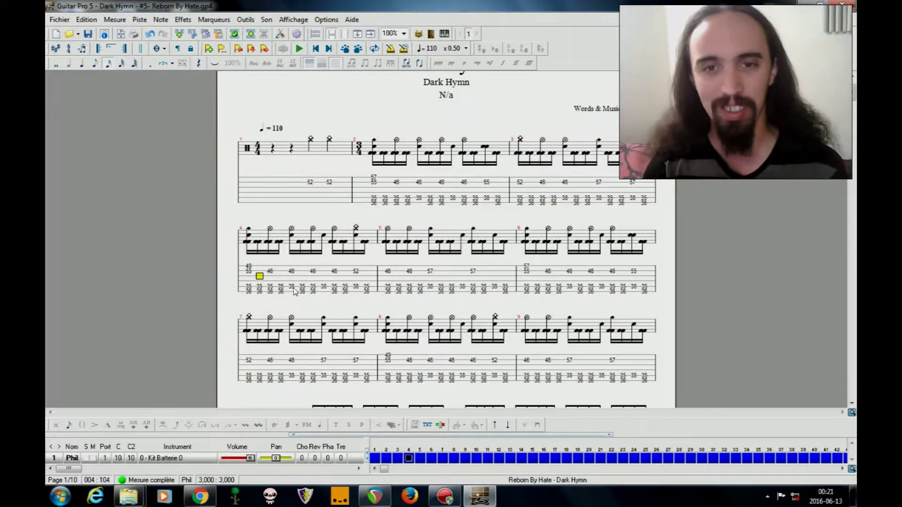
Export the drum track to the desktop as the MIDI file "Dark Hymn - #5- Reborn By Hate", and close Guitar Pro without saving the score
click(56, 19)
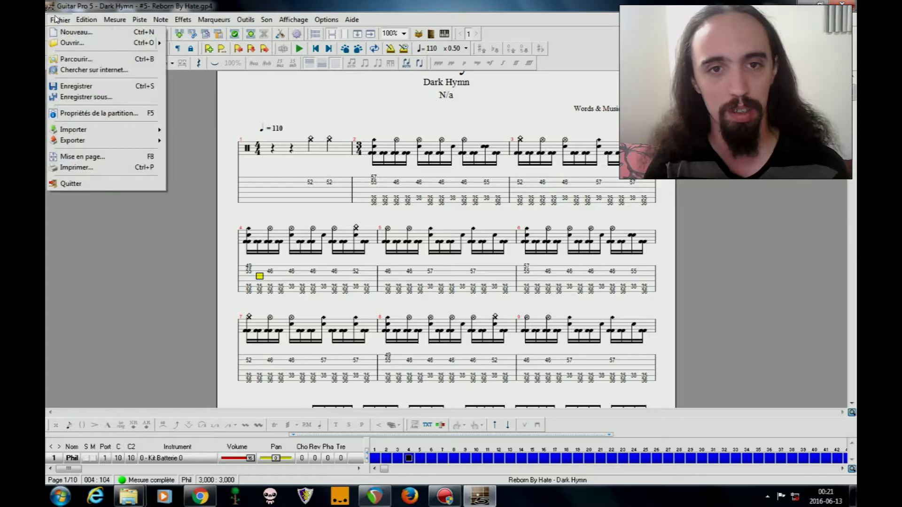
mouse_move(101, 141)
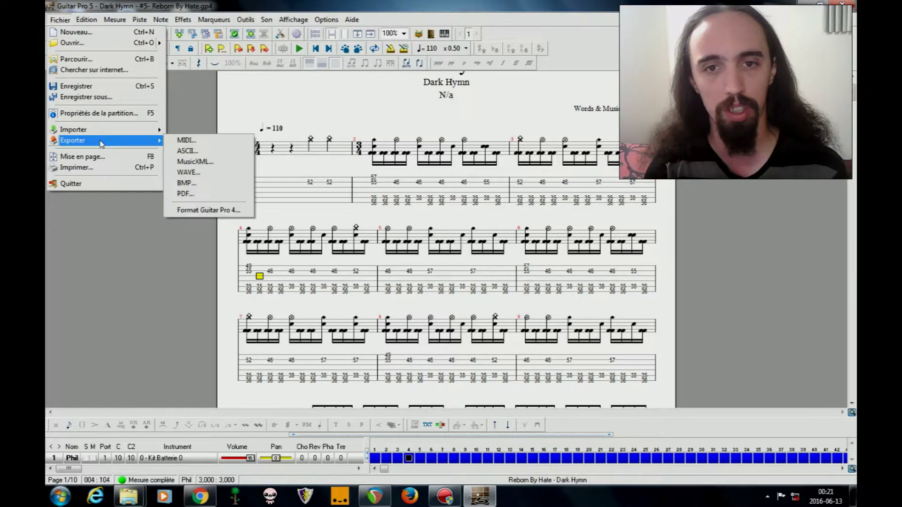
click(218, 139)
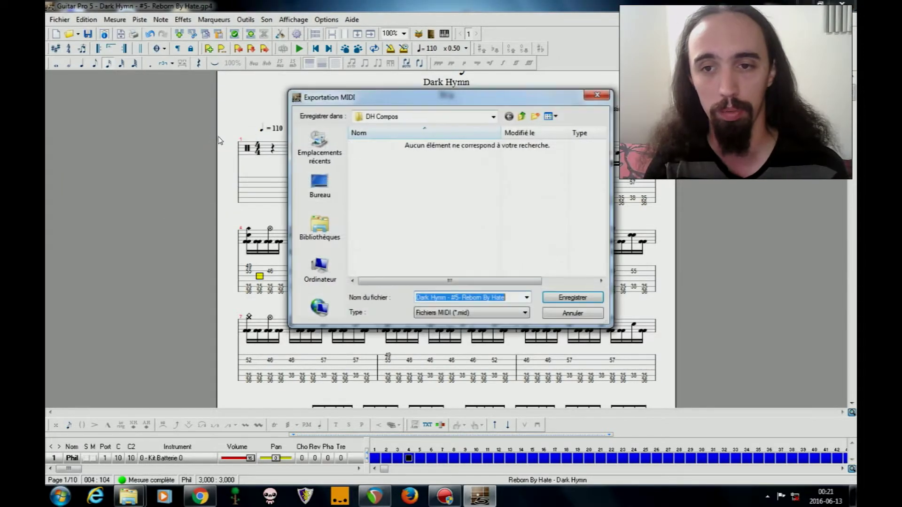
click(321, 184)
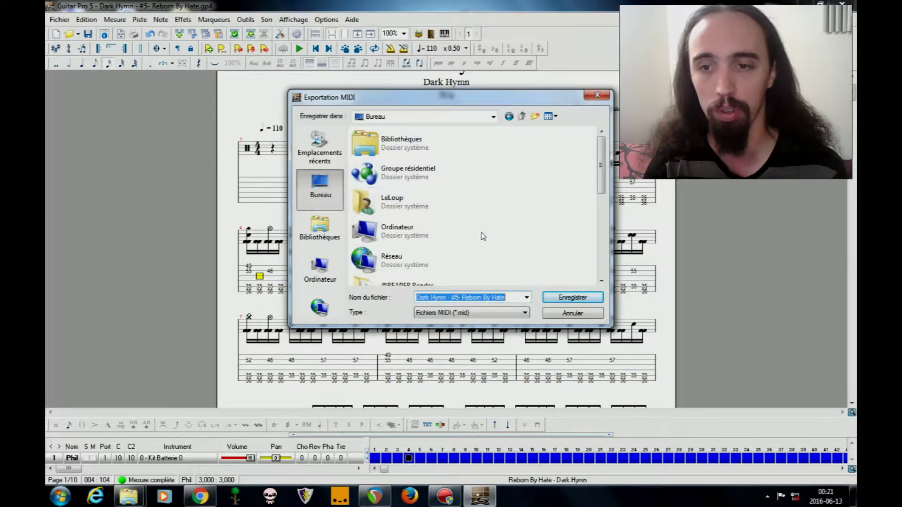
click(572, 300)
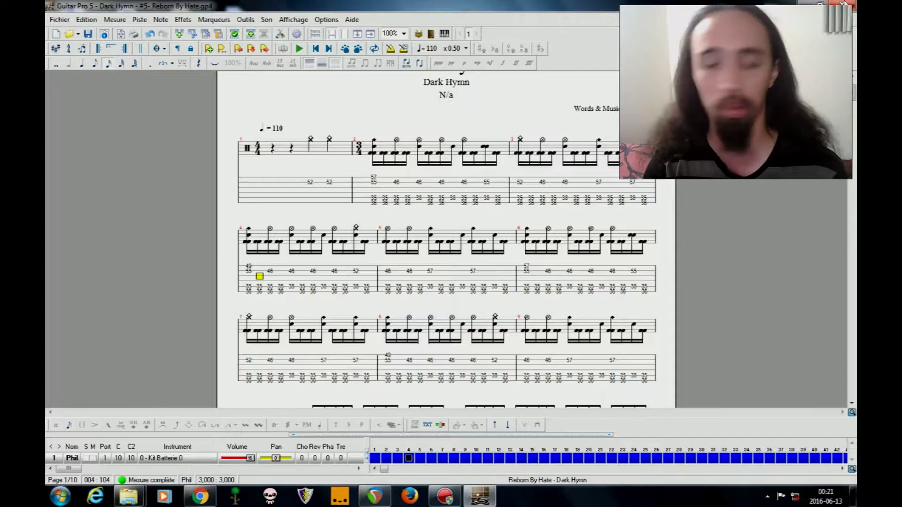
click(842, 2)
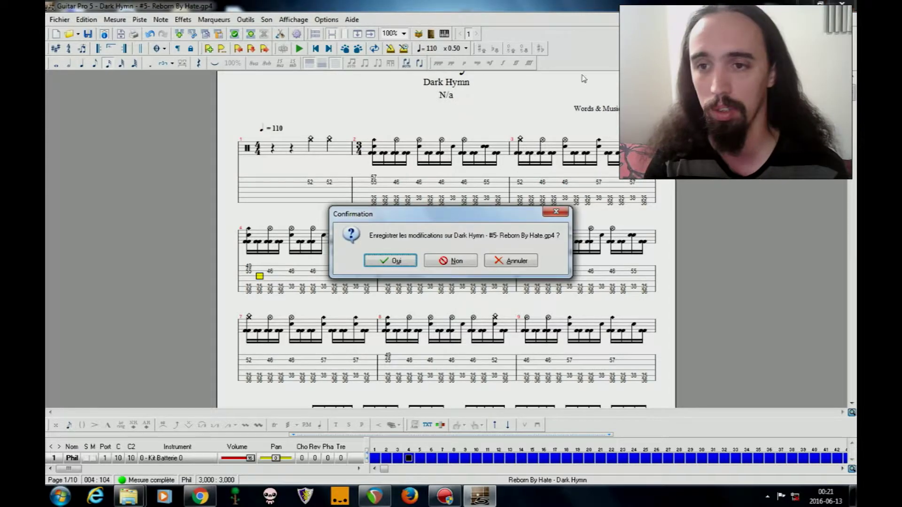
click(455, 261)
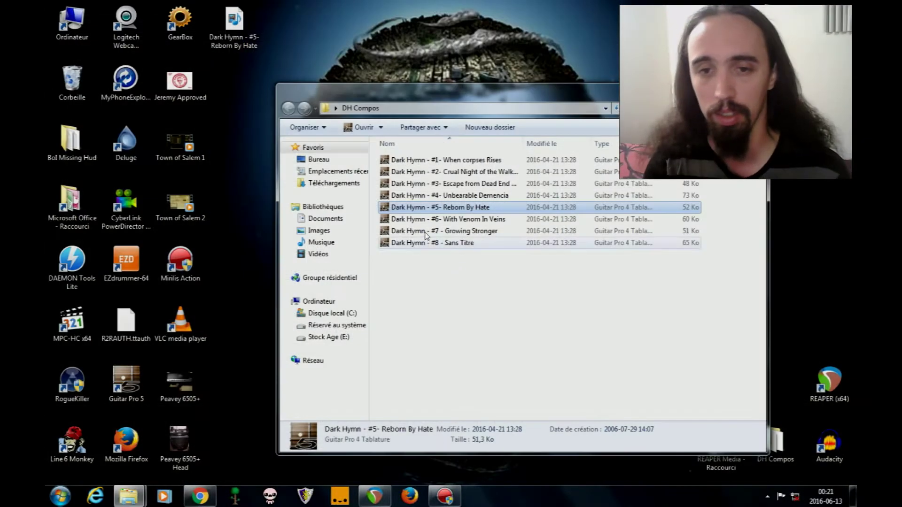
Carry the exported MIDI file over REAPER's Drum Midi track near measure 2, and return it to the desktop without importing it
drag(239, 21, 239, 85)
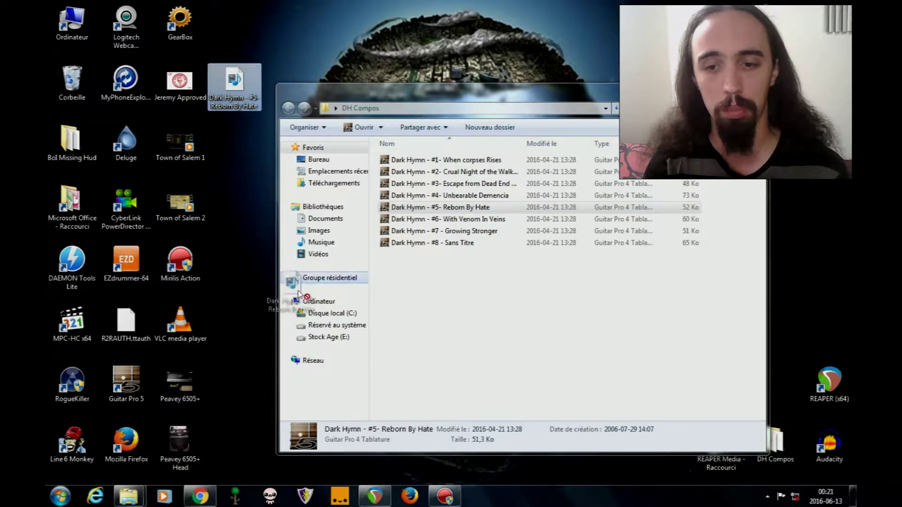
key(alt+Tab)
drag(282, 83, 283, 84)
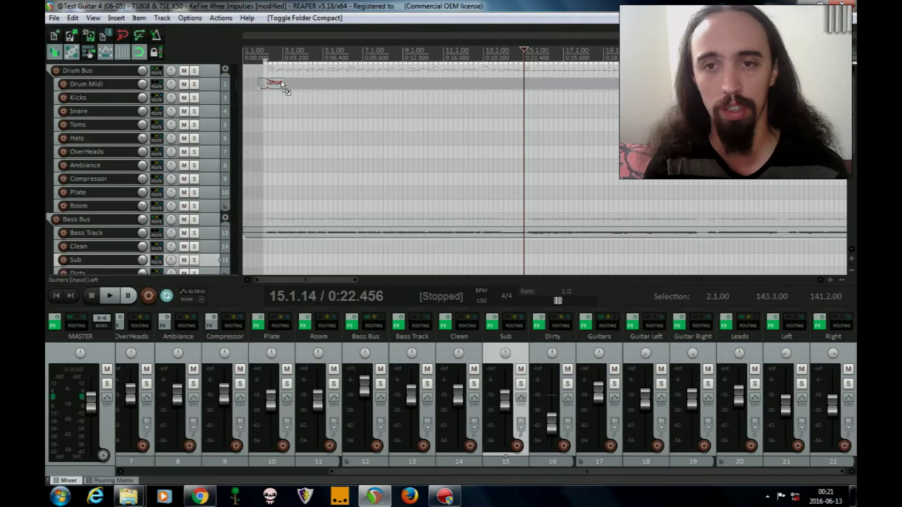
drag(283, 83, 237, 46)
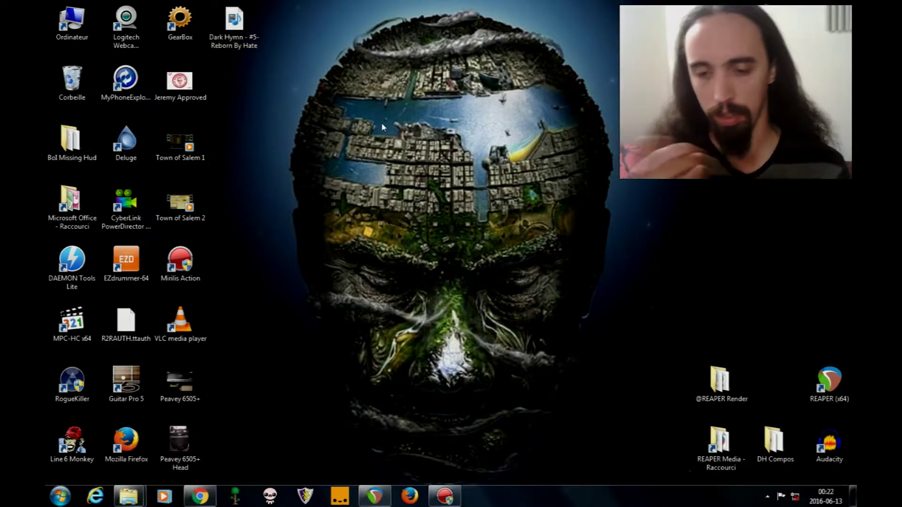
Return to REAPER, play the project briefly, and show the Drum Bus and its drum tracks in the mixer
click(374, 497)
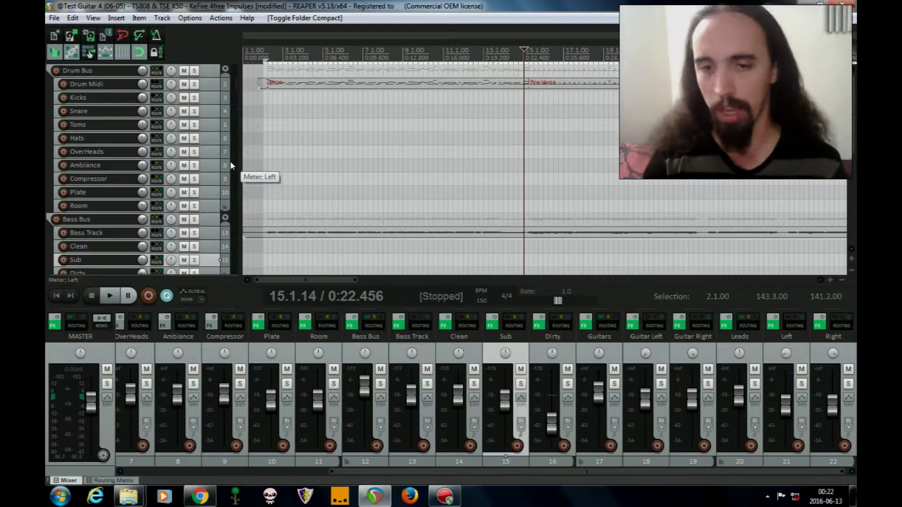
click(112, 295)
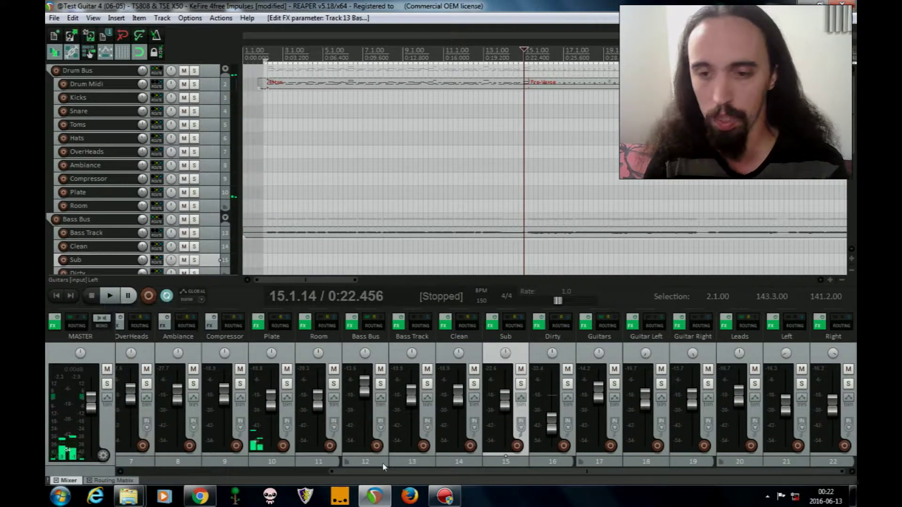
scroll(166, 440, left, 6)
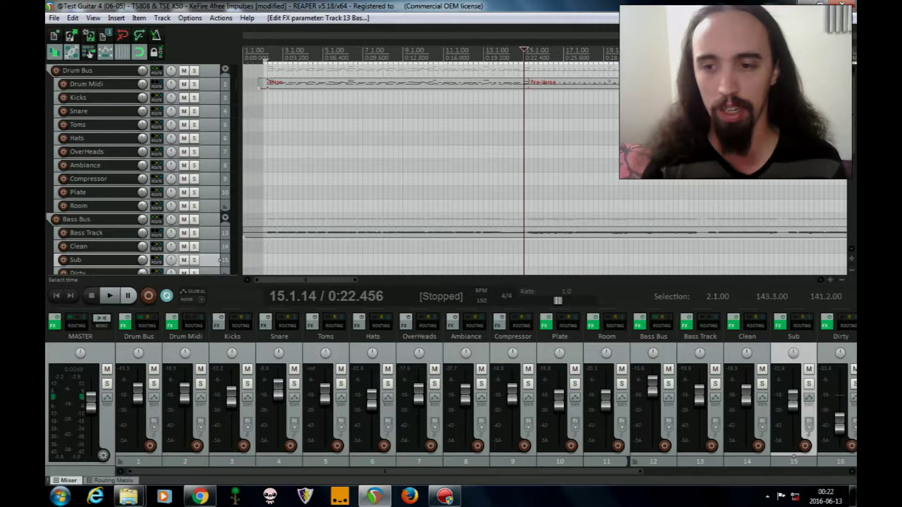
Compact the Drum Bus, Bass Bus and Guitars folders fully and shrink the tracks inside the Leads folder
drag(396, 471, 337, 485)
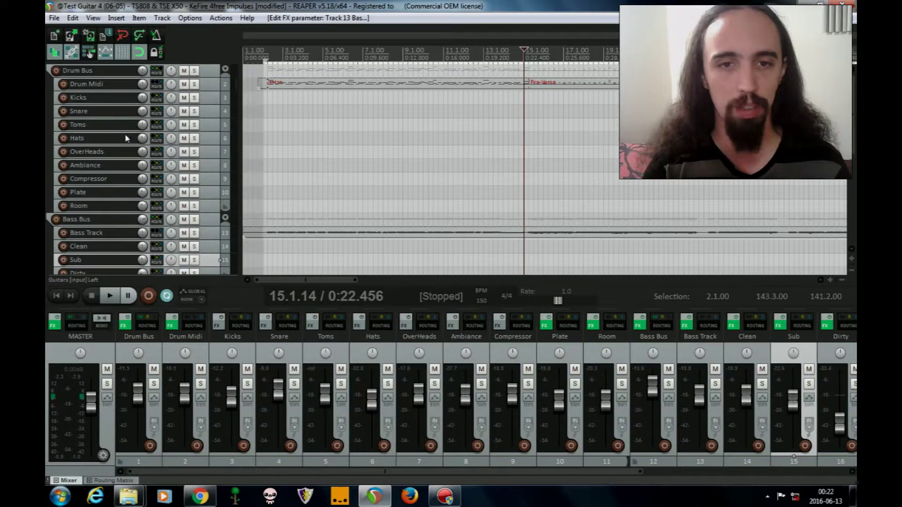
click(225, 69)
click(225, 70)
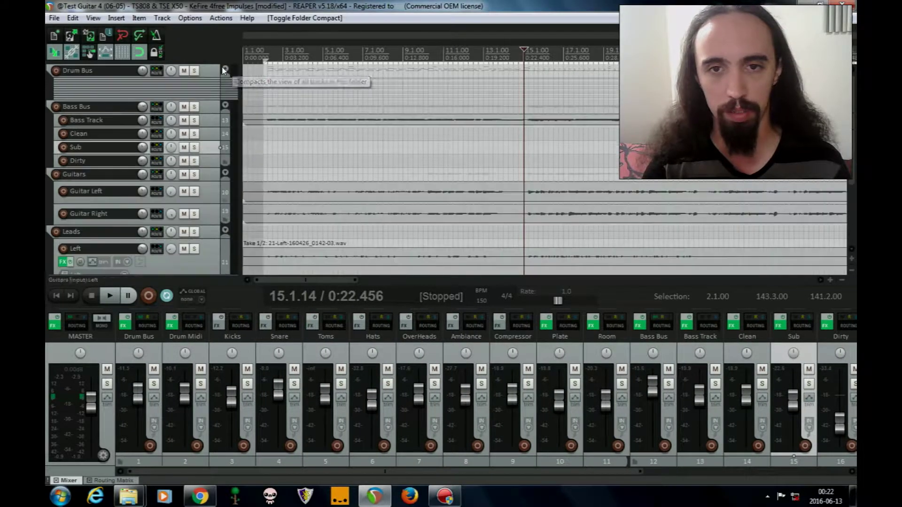
click(225, 106)
click(225, 105)
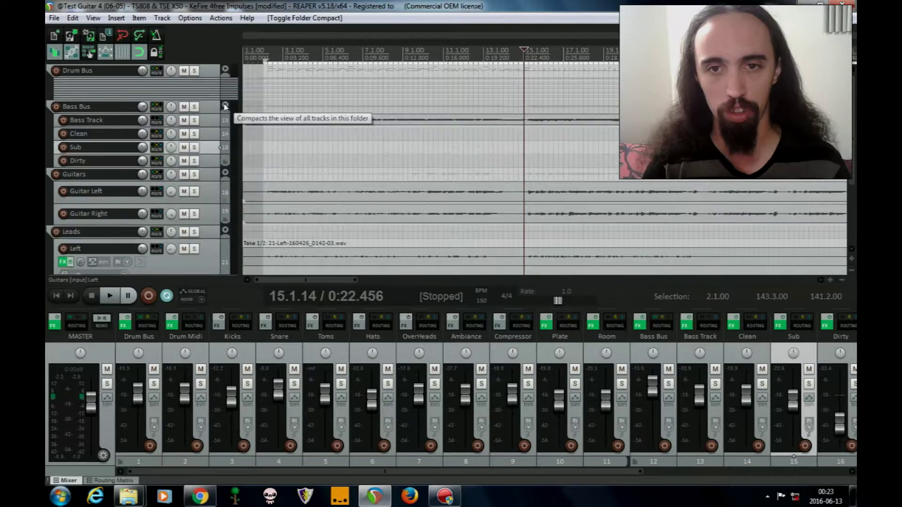
click(225, 105)
click(226, 129)
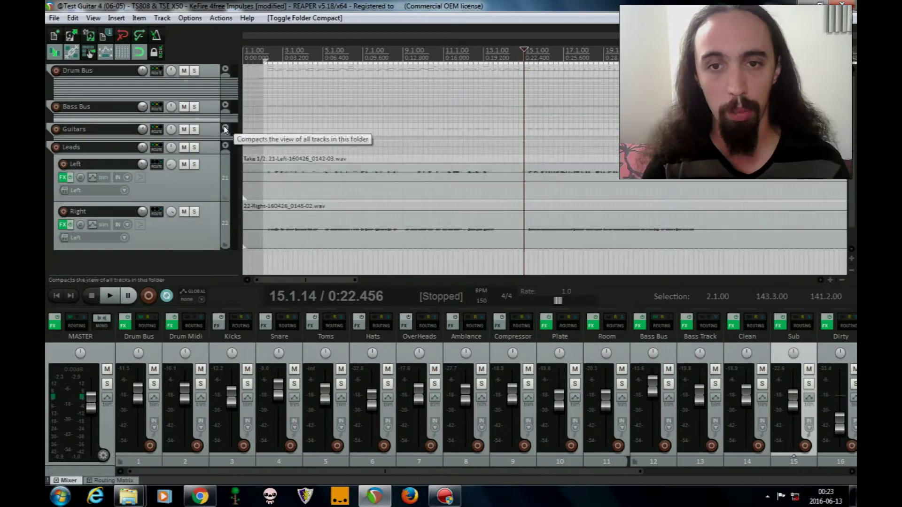
click(224, 147)
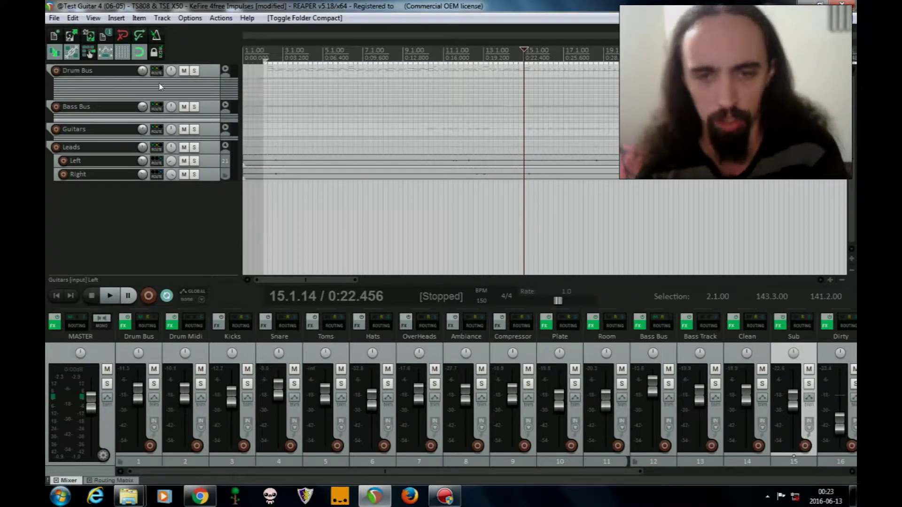
Enlarge the mixer to show inserts and sends, and open the Drum Midi track's Superior Drummer interface in a clear spot
drag(382, 472, 235, 467)
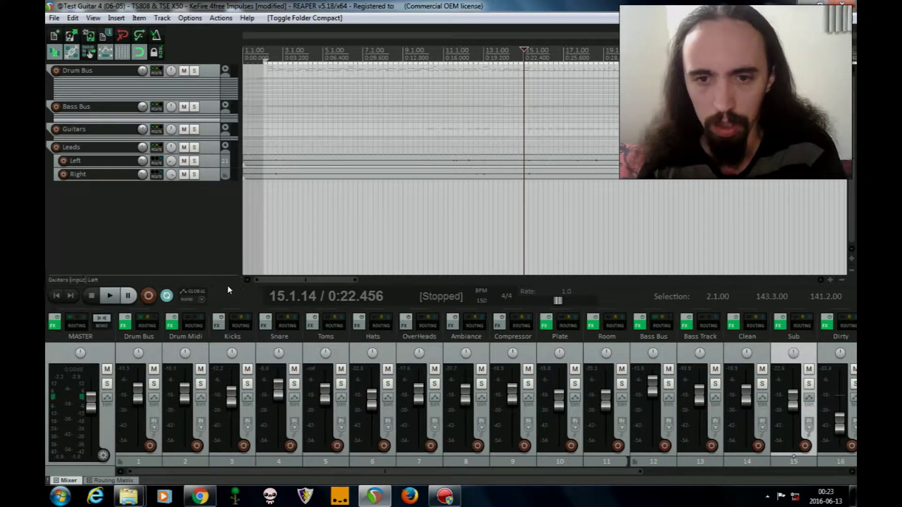
drag(238, 309, 240, 173)
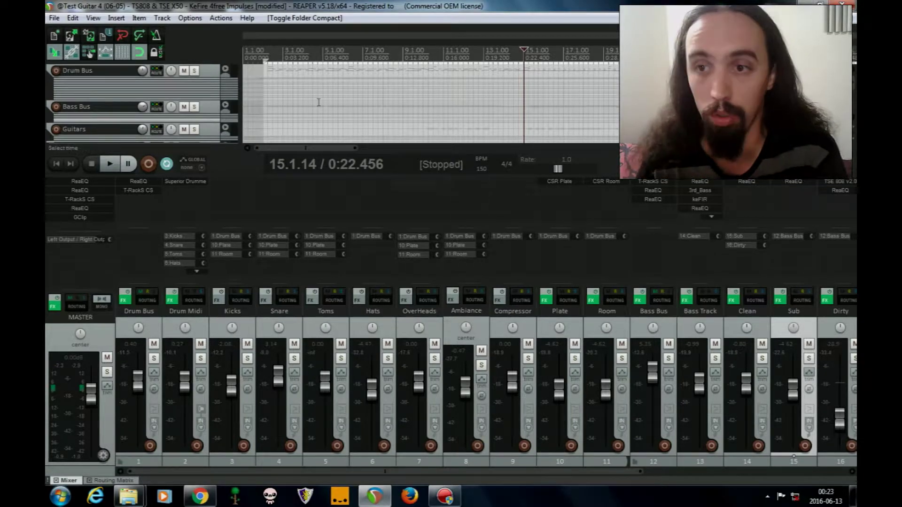
click(188, 181)
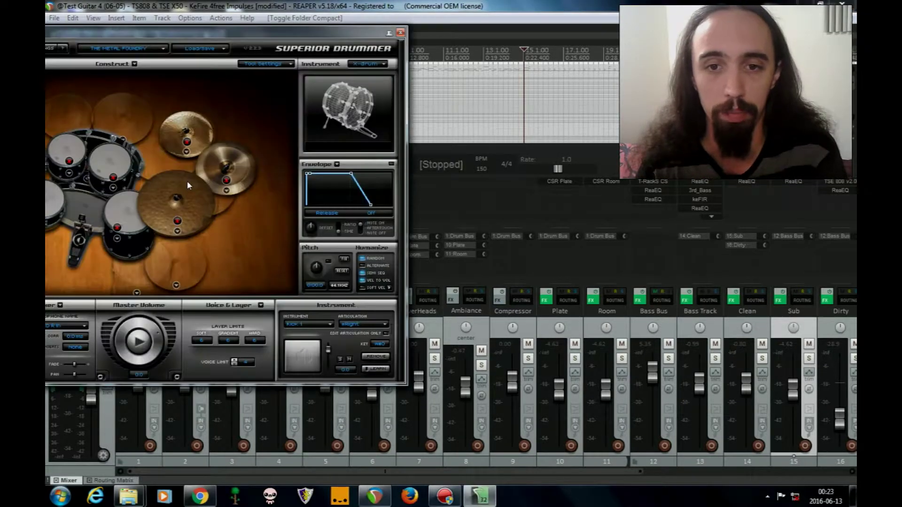
drag(272, 34, 549, 71)
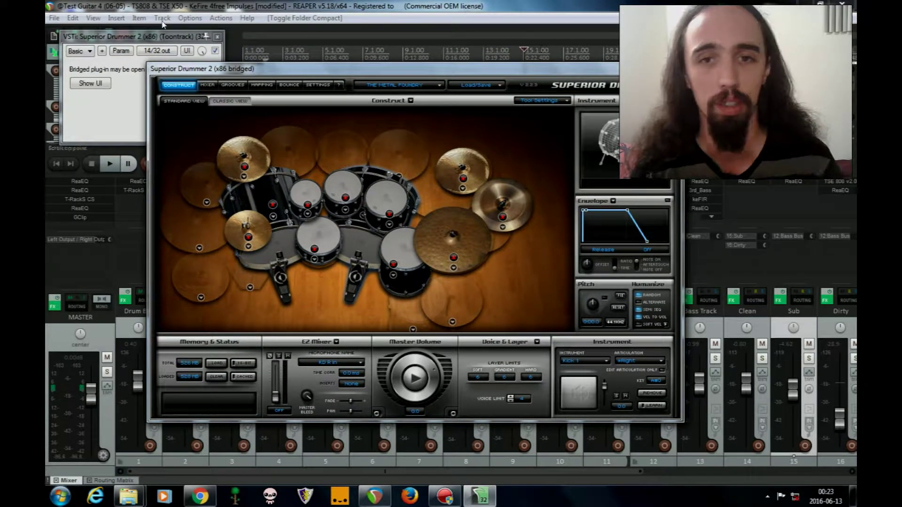
click(218, 36)
drag(268, 70, 310, 103)
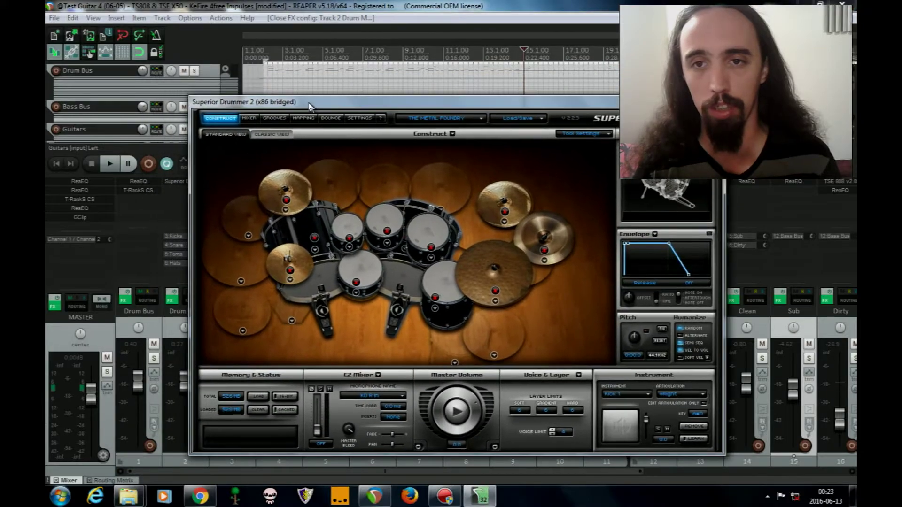
Play the project briefly with the Superior Drummer kit in view, and stop playback
click(102, 167)
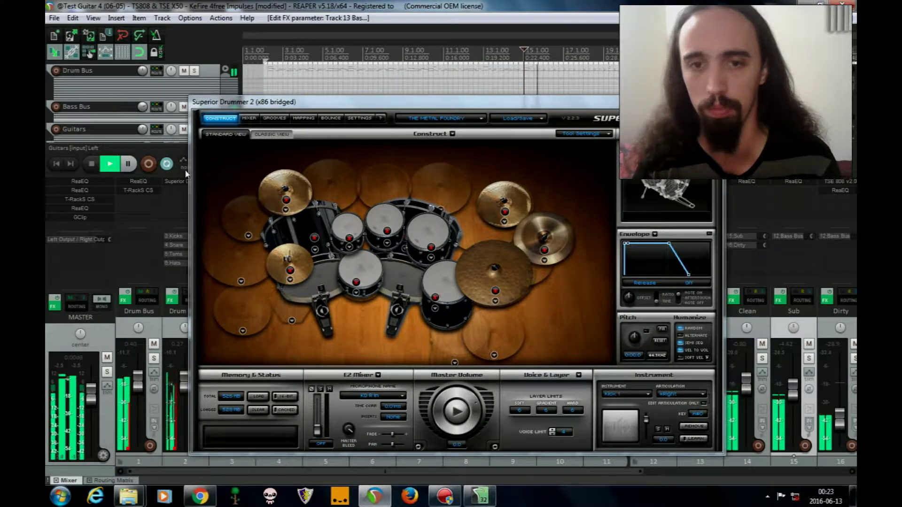
click(92, 164)
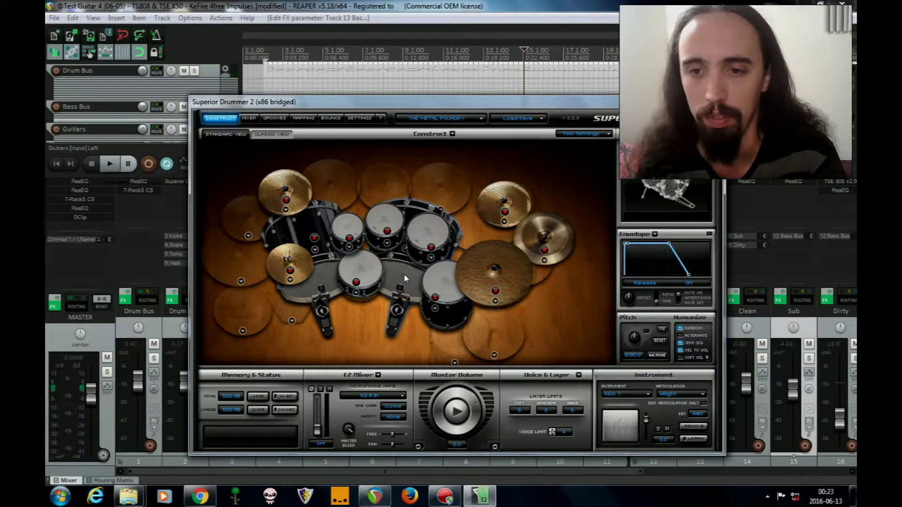
click(325, 277)
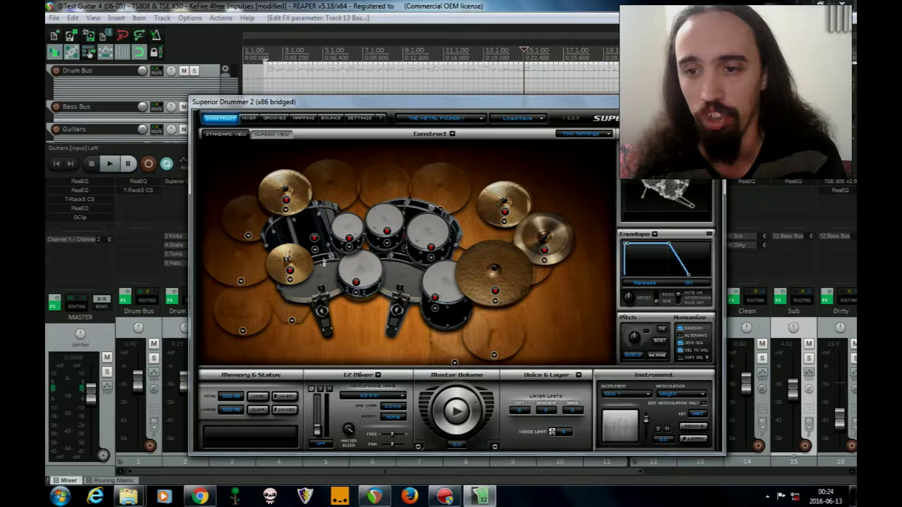
Show Superior Drummer's mixer, from the microphone channels across to the bus channels
click(253, 119)
drag(335, 365, 310, 363)
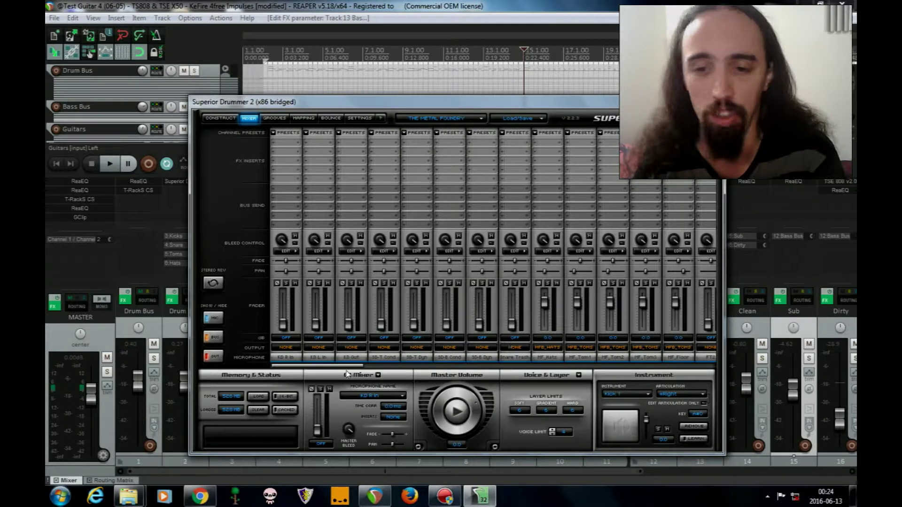
drag(346, 368, 569, 361)
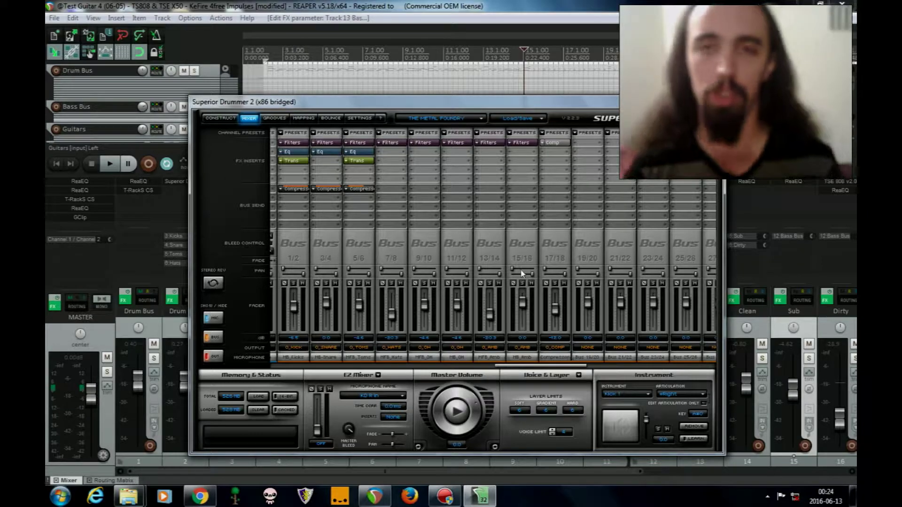
Preview the EZdrummer 2 Modern/Vintage groove Variation 01 from Ballad Straight 4/4, Slow Rock 75 BPM Intro, and stop it
click(270, 119)
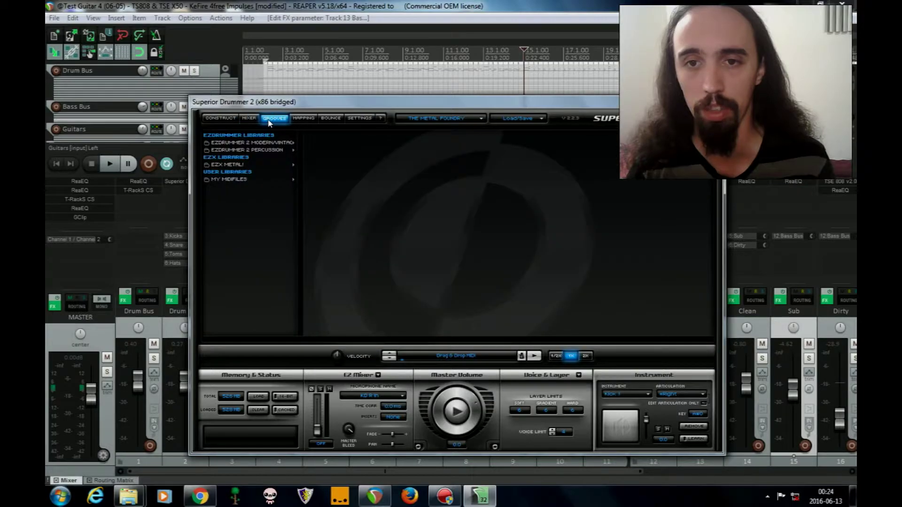
click(237, 143)
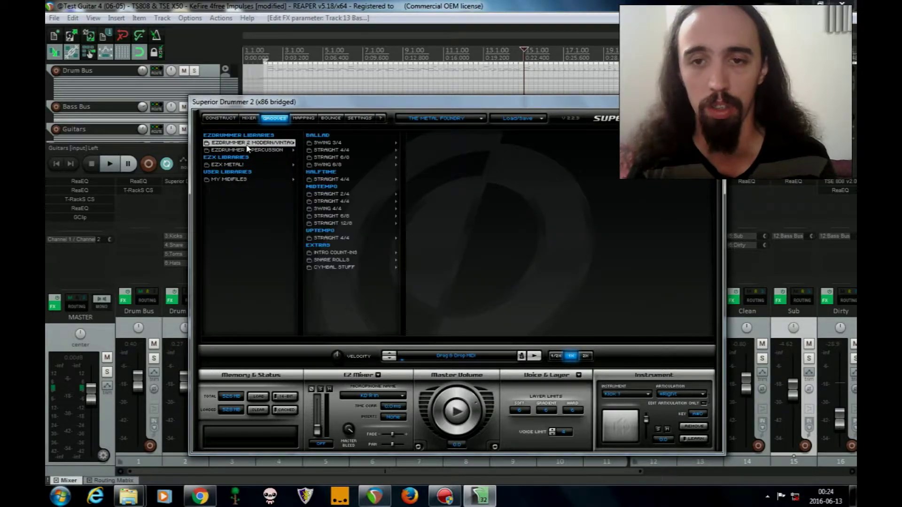
click(338, 151)
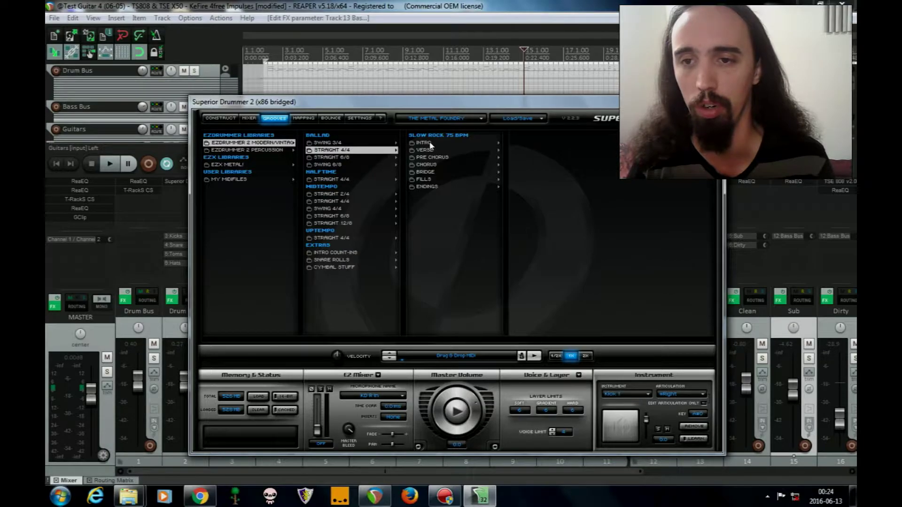
click(430, 143)
click(526, 136)
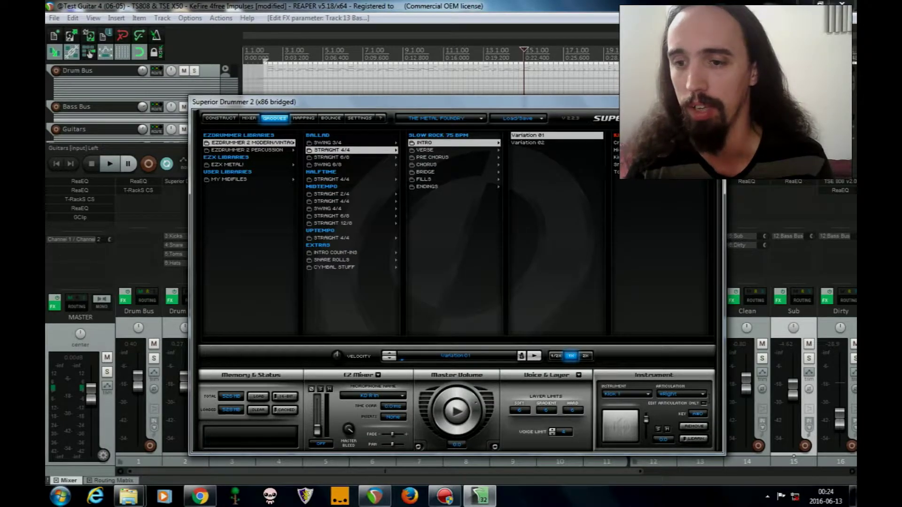
click(460, 415)
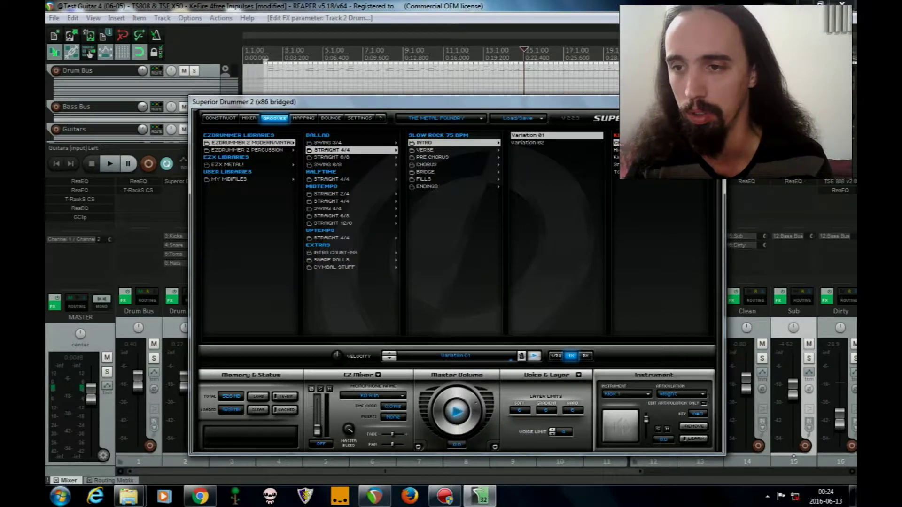
click(461, 414)
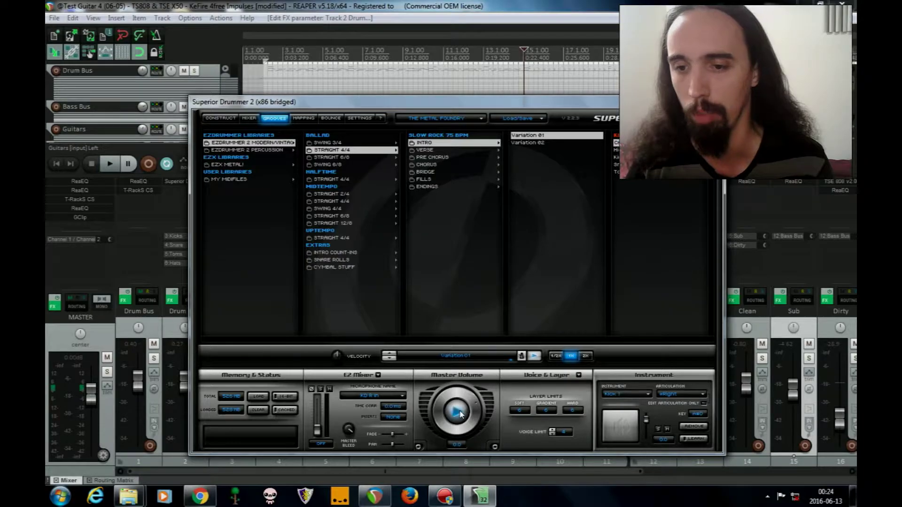
click(460, 414)
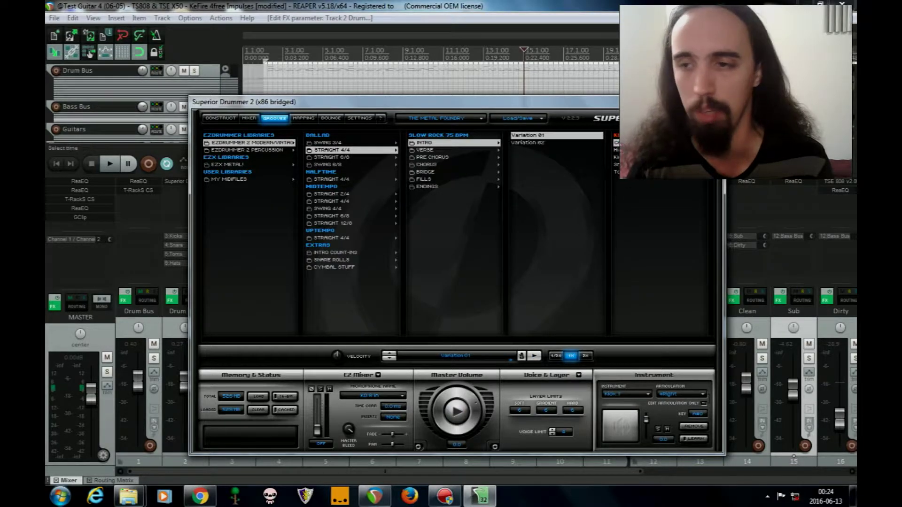
Close the Superior Drummer window, and play the project with the mixer in view before stopping it
key(alt+F4)
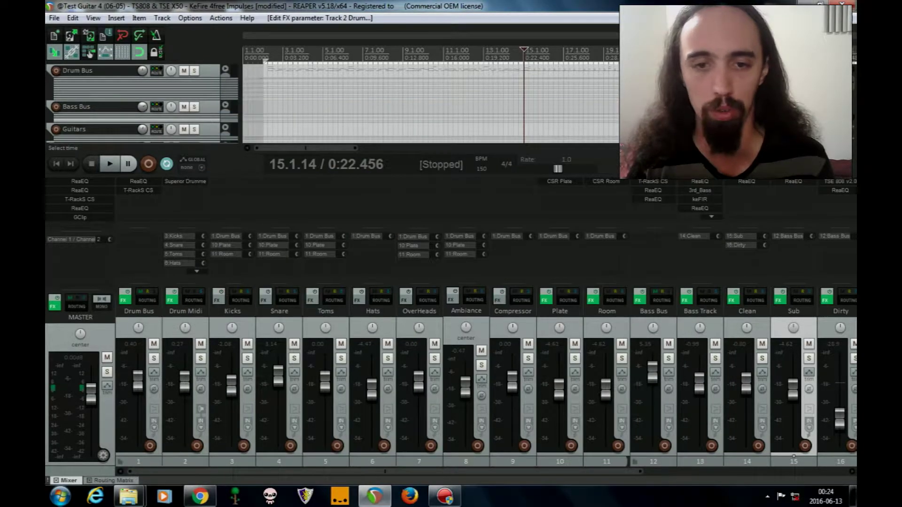
click(103, 168)
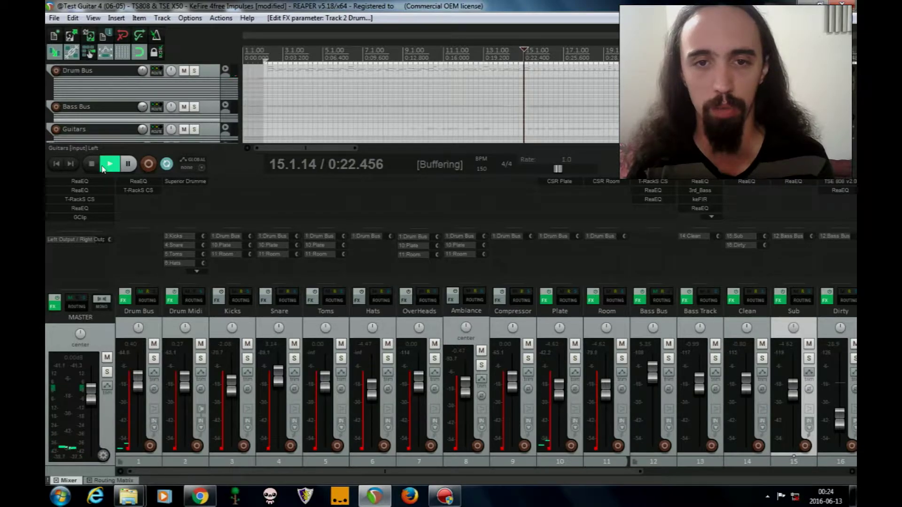
click(92, 164)
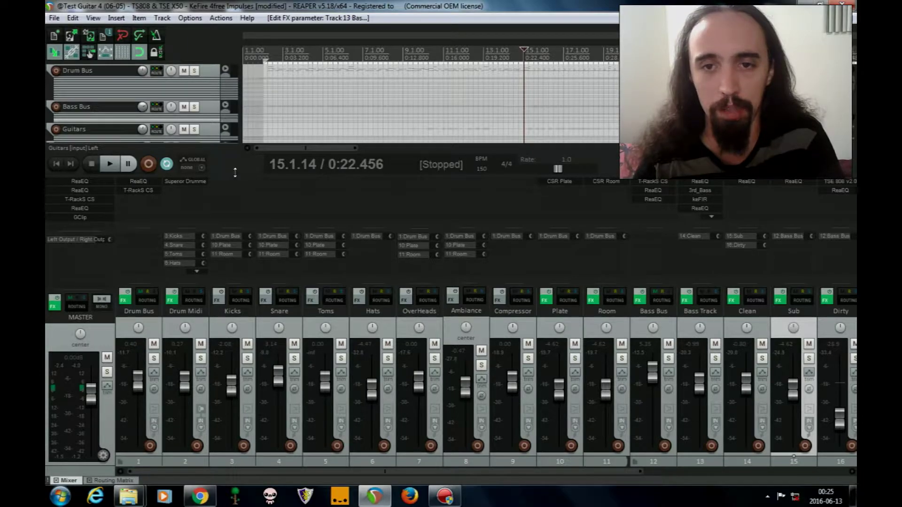
Reopen Superior Drummer from the Drum Midi track, show its drum kit view, and close the FX chain window
mouse_move(235, 174)
mouse_down()
mouse_move(234, 209)
mouse_move(243, 169)
mouse_up()
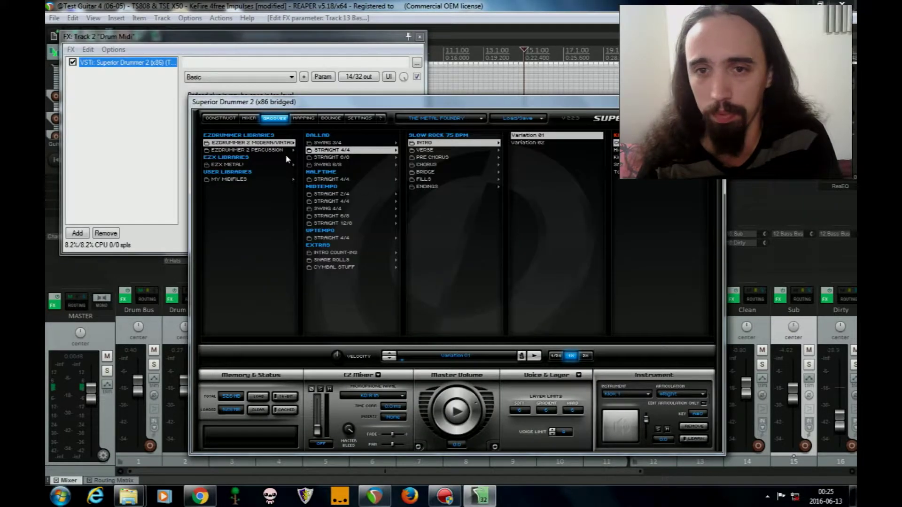
click(220, 118)
click(420, 36)
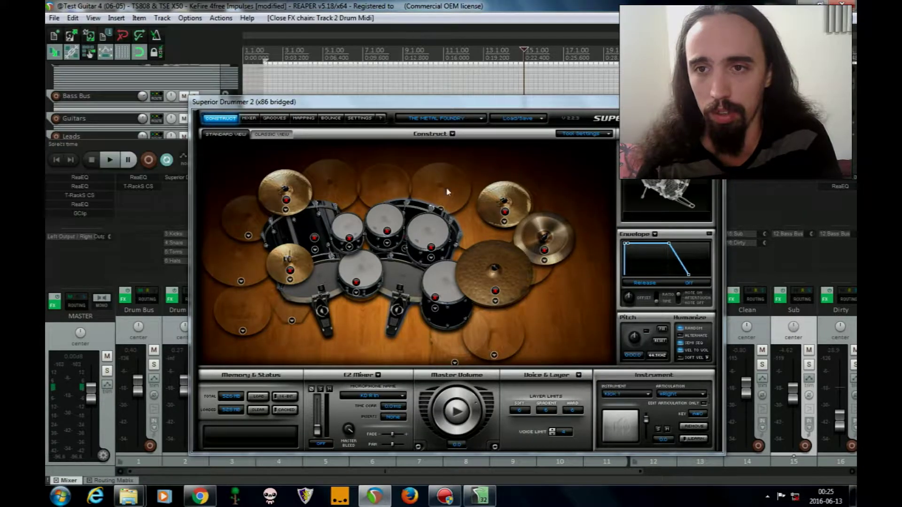
View the instrument choices with the kick drum selected, dismiss them without choosing, and select the middle rack tom
click(412, 279)
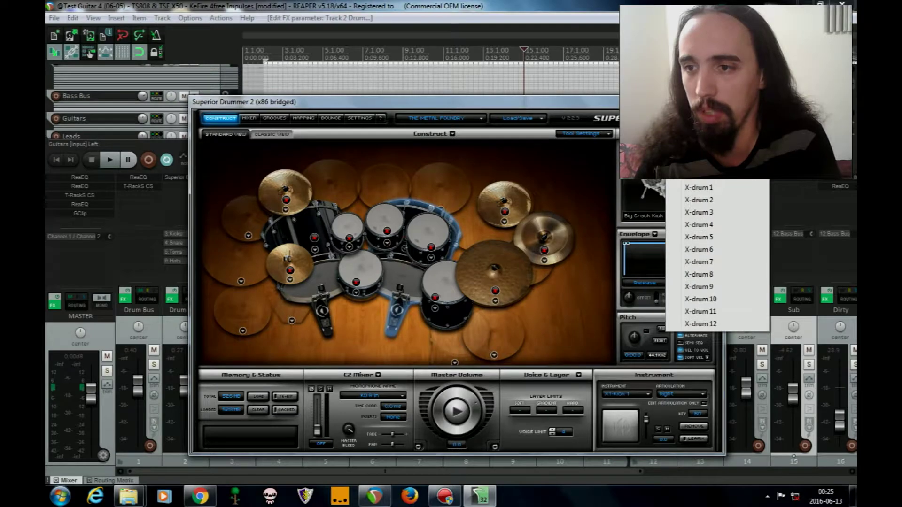
key(Escape)
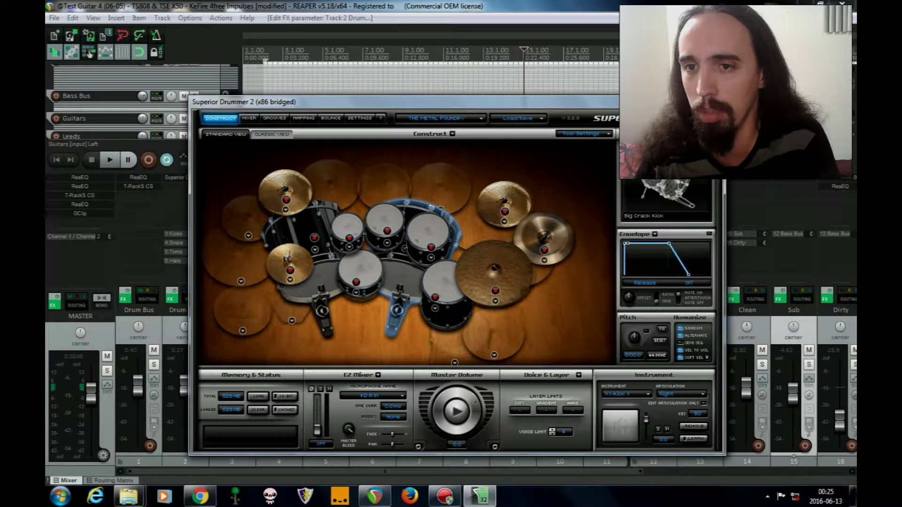
click(385, 214)
Look through the list of Superior Drummer sound libraries, and leave The Metal Foundry selected
click(480, 123)
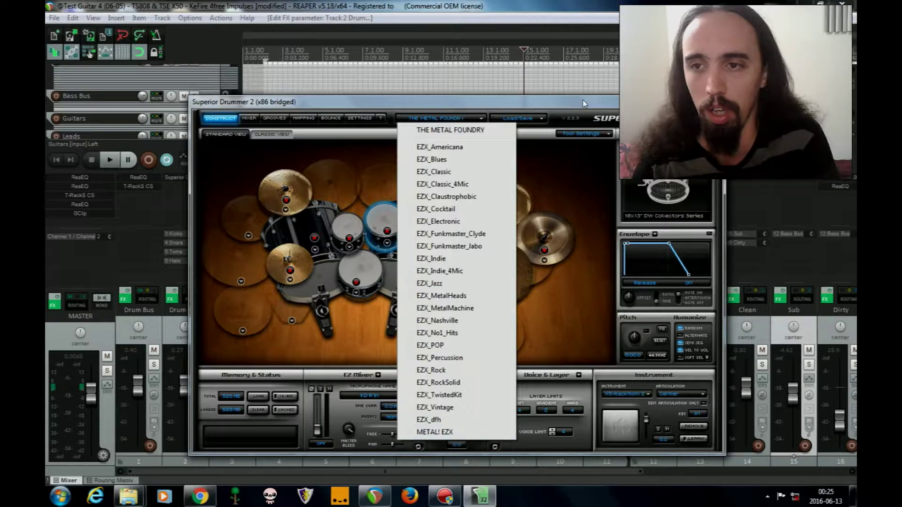
key(Escape)
click(473, 121)
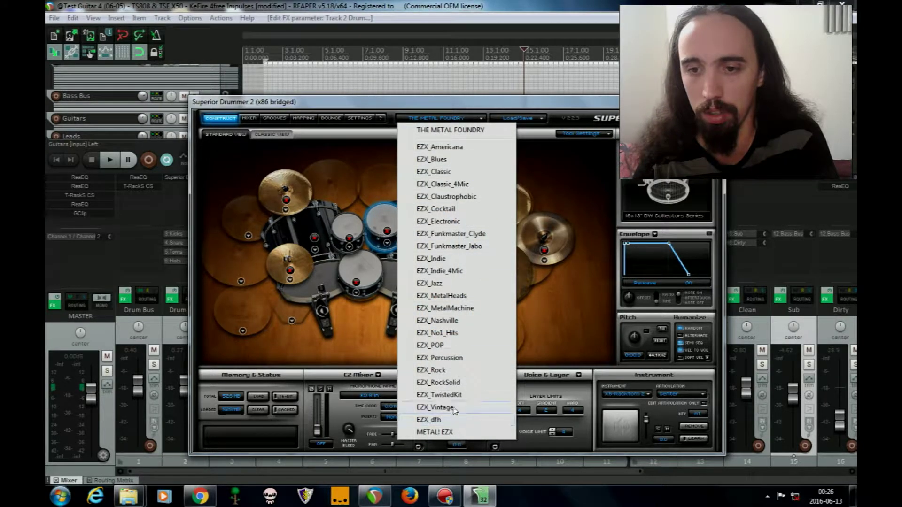
click(564, 107)
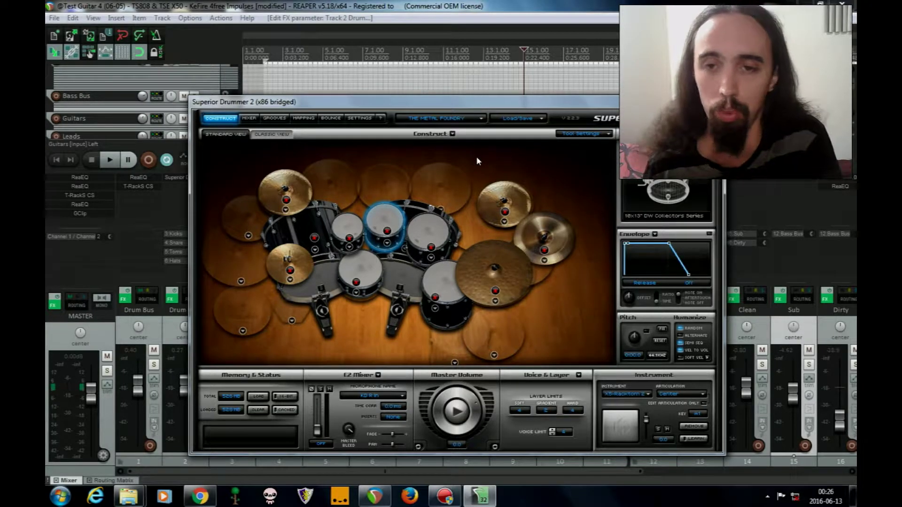
Return to Superior Drummer's mixer and examine the output assignments of the microphone channels, through toms, overhead and ambience
click(249, 119)
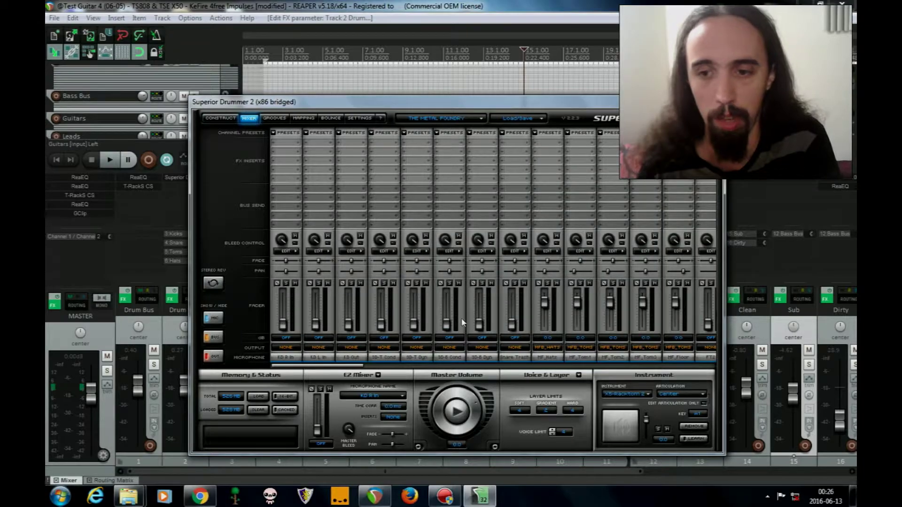
drag(334, 364, 305, 347)
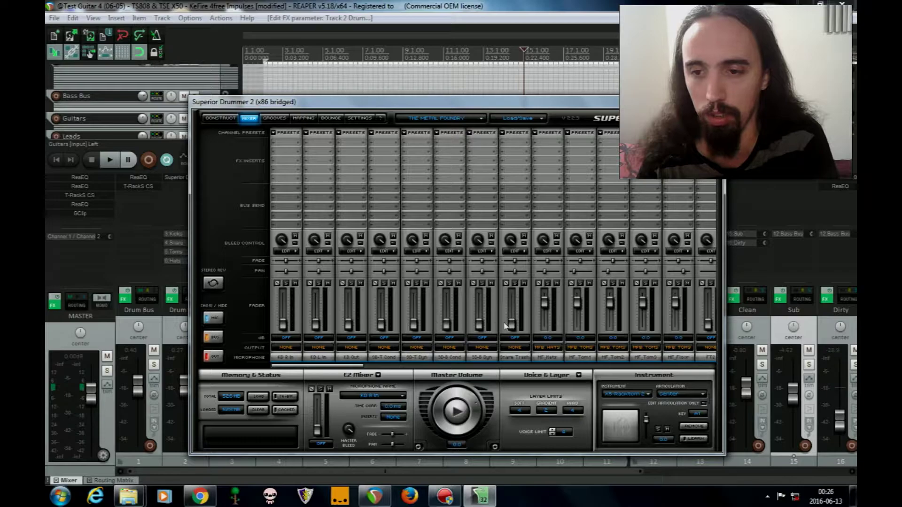
drag(345, 366, 397, 366)
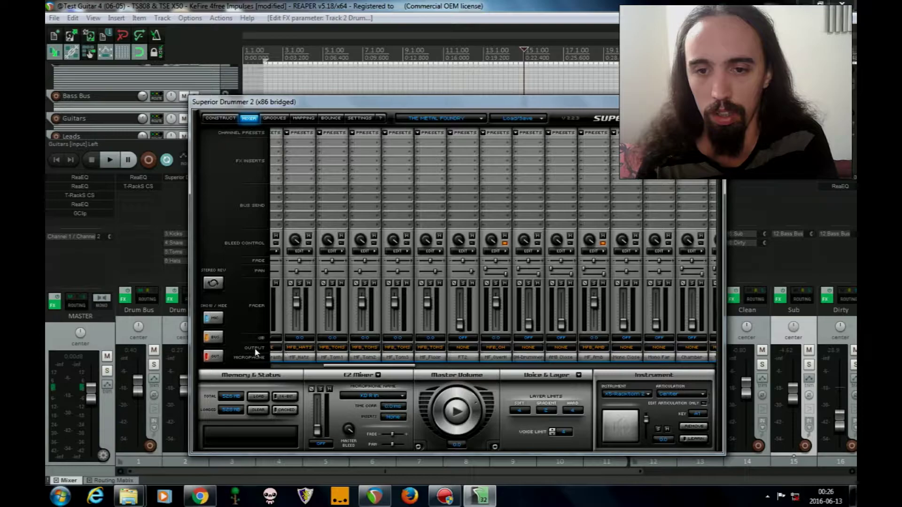
Examine the bus channels in Superior Drummer's mixer, including the kick bus's five-band equalizer and its send to the compressor bus
drag(394, 369, 564, 365)
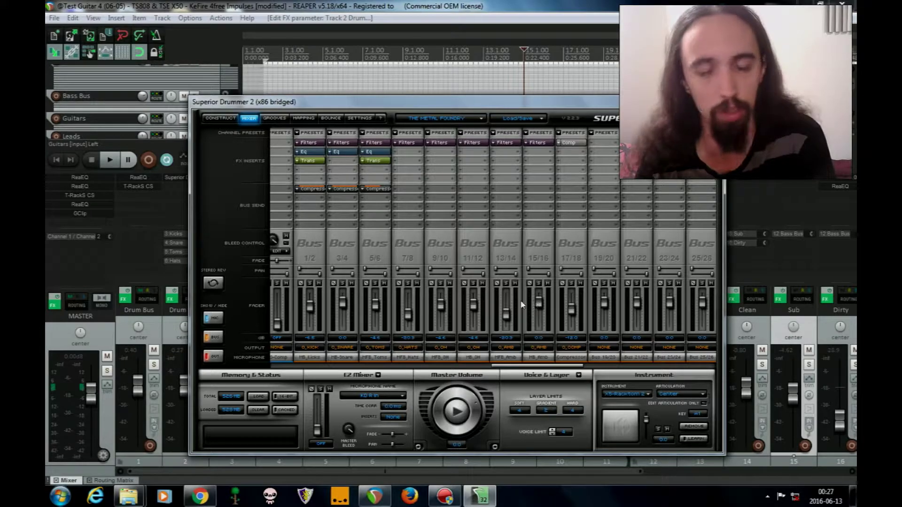
drag(519, 365, 498, 367)
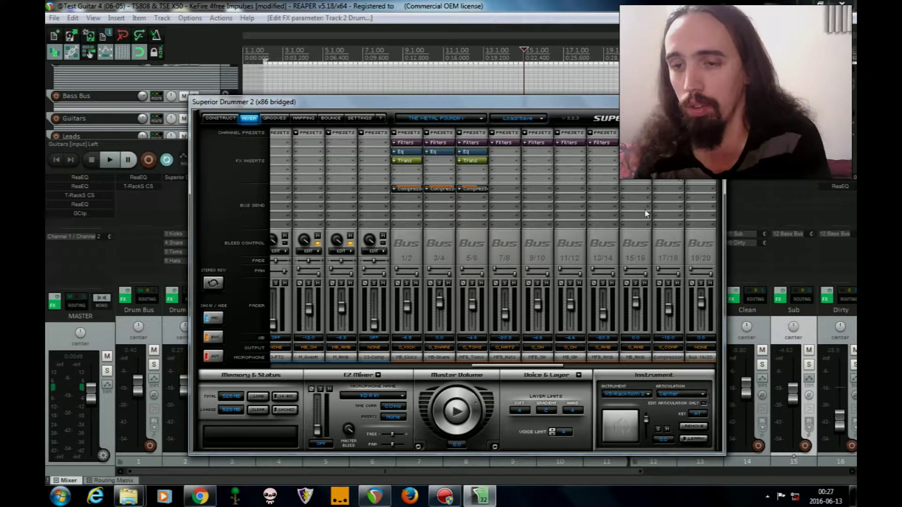
click(400, 153)
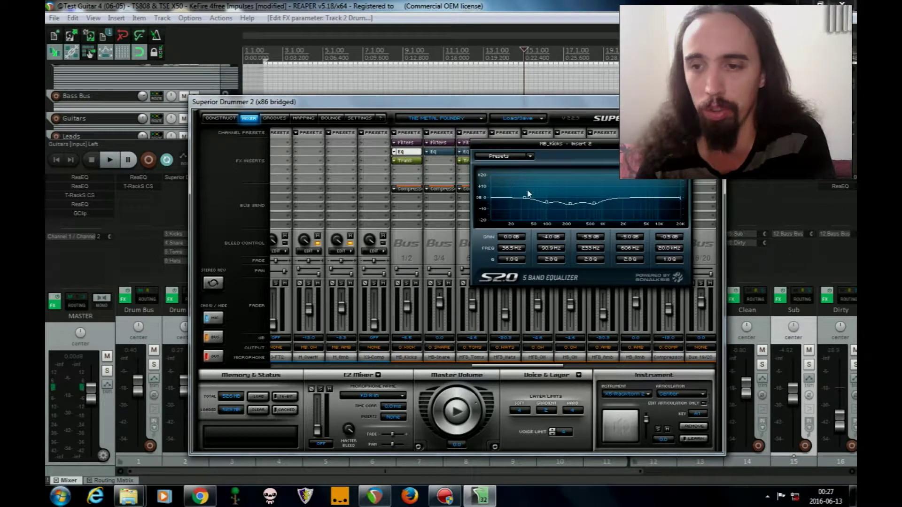
click(685, 144)
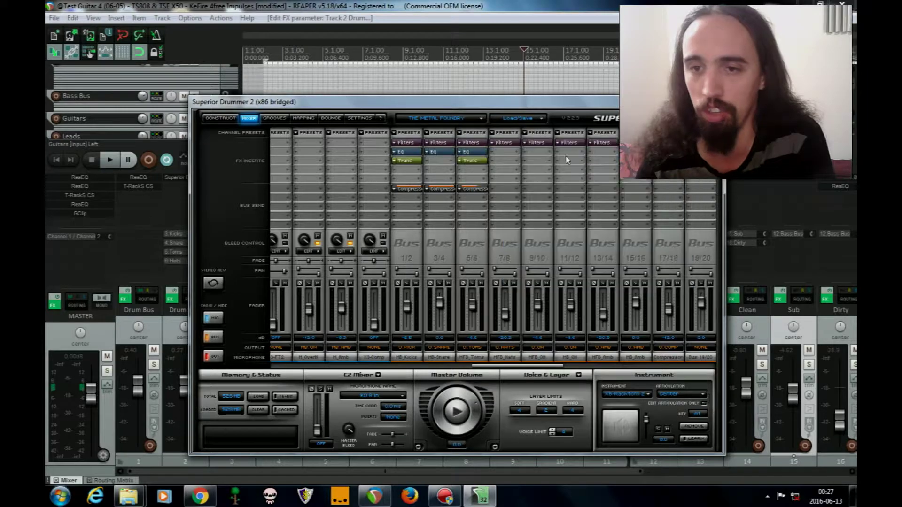
click(415, 189)
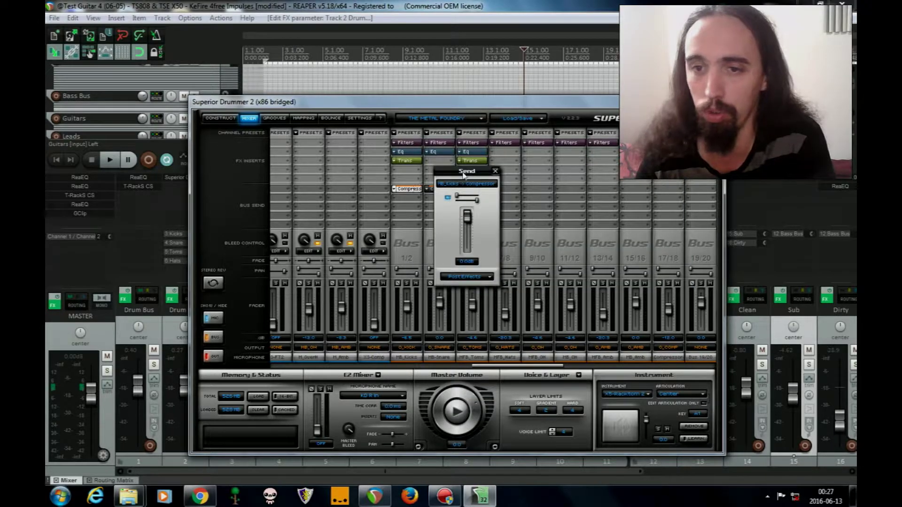
click(496, 171)
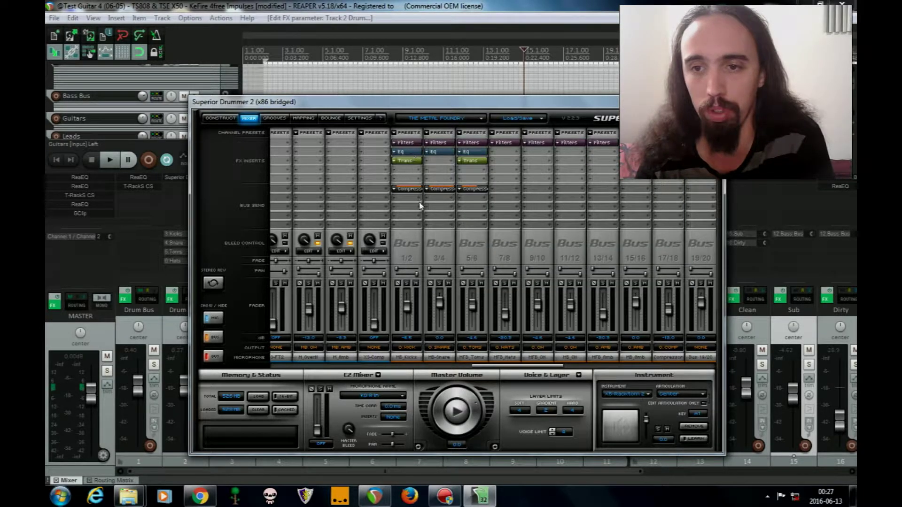
View the output channels in the Superior Drummer mixer and close the plug-in window
drag(488, 369, 614, 349)
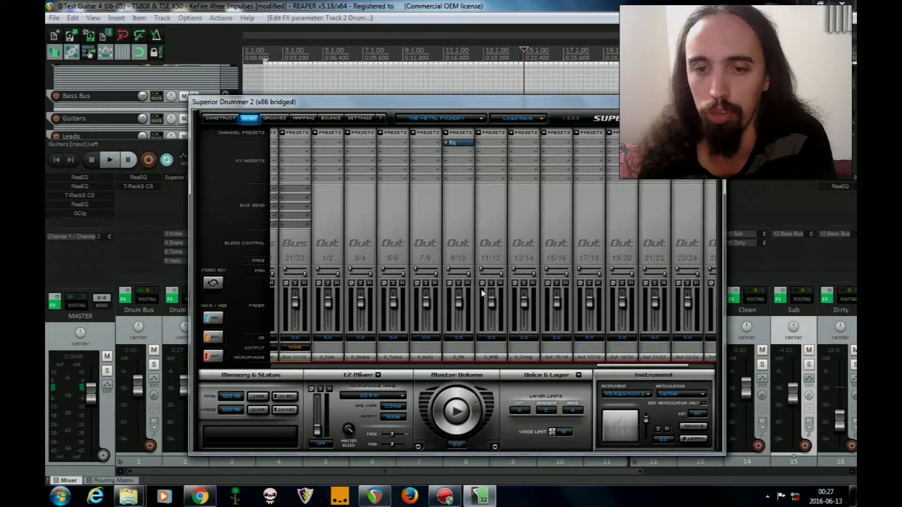
key(alt+F4)
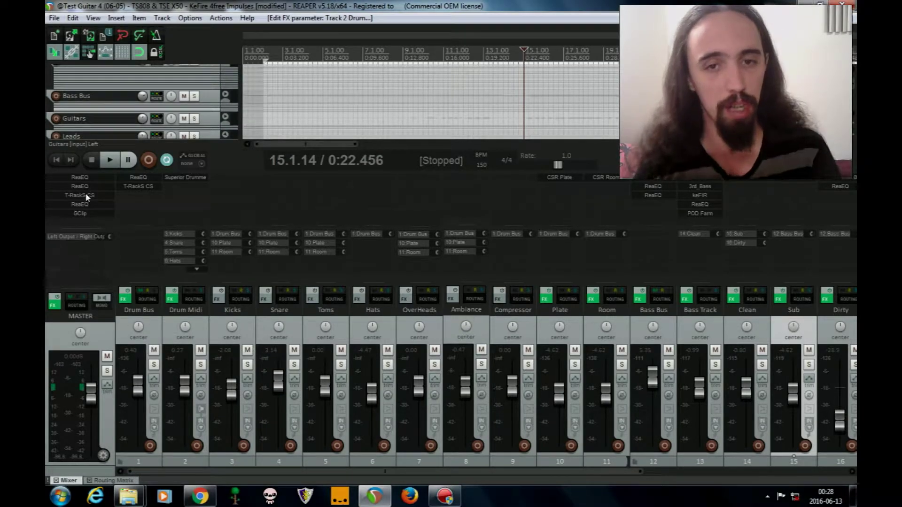
View the ReaEQ curve on the Drum Bus, open the bus's T-RackS CS plug-in, and close its bridge window
click(144, 177)
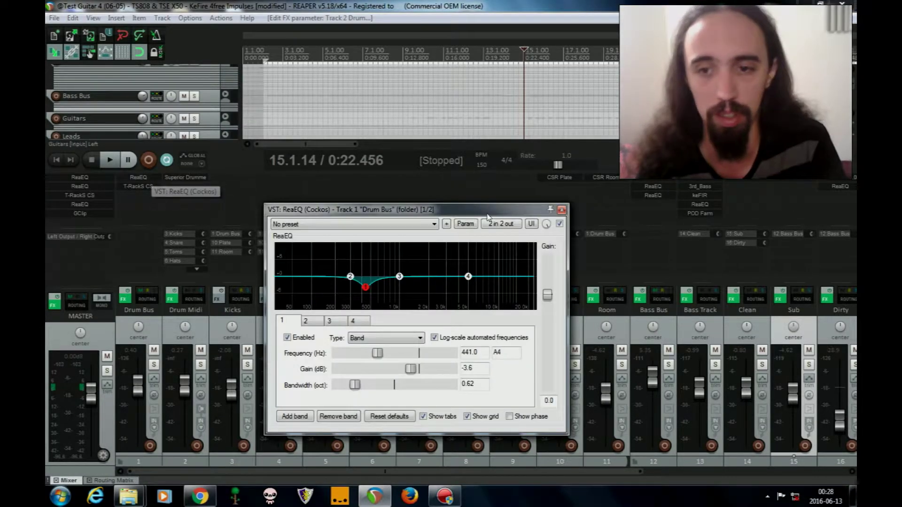
click(562, 211)
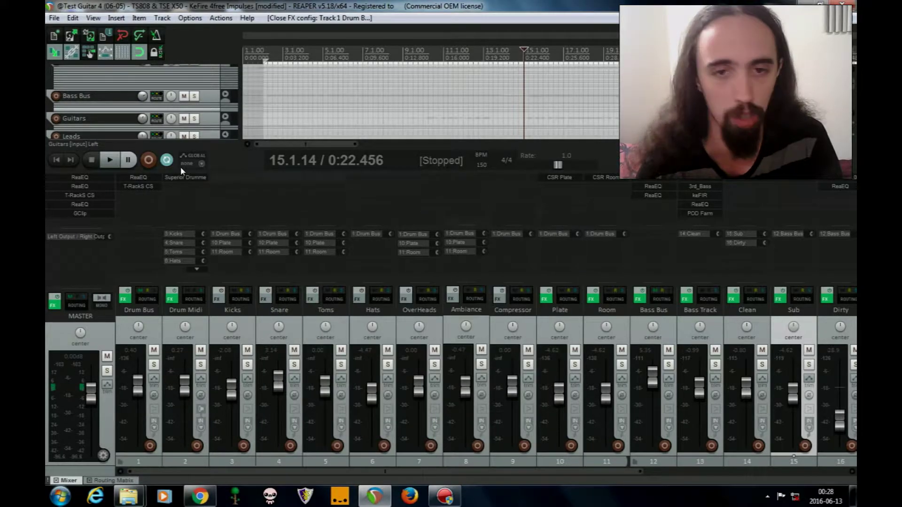
click(140, 187)
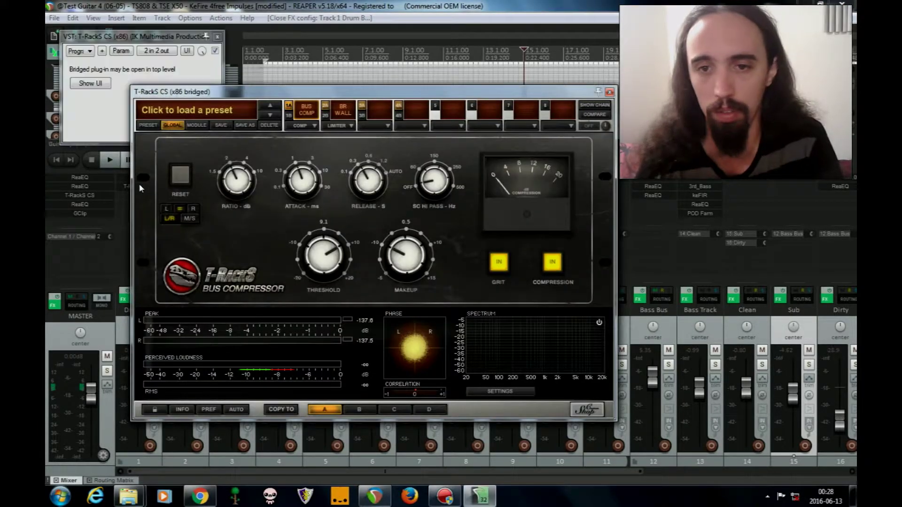
click(188, 51)
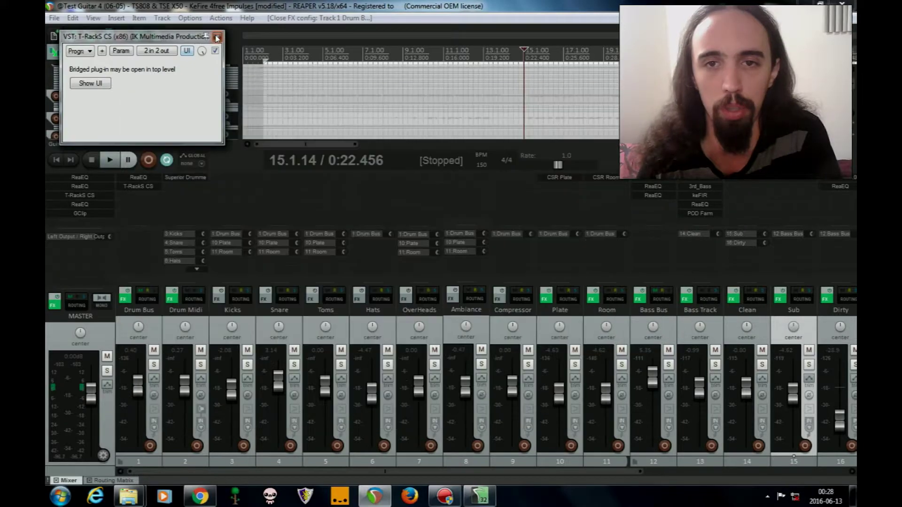
click(217, 36)
Examine the brickwall limiter and bus compressor modules in the Drum Bus's T-RackS chain, leaving them unchanged, and close the plug-in
click(481, 496)
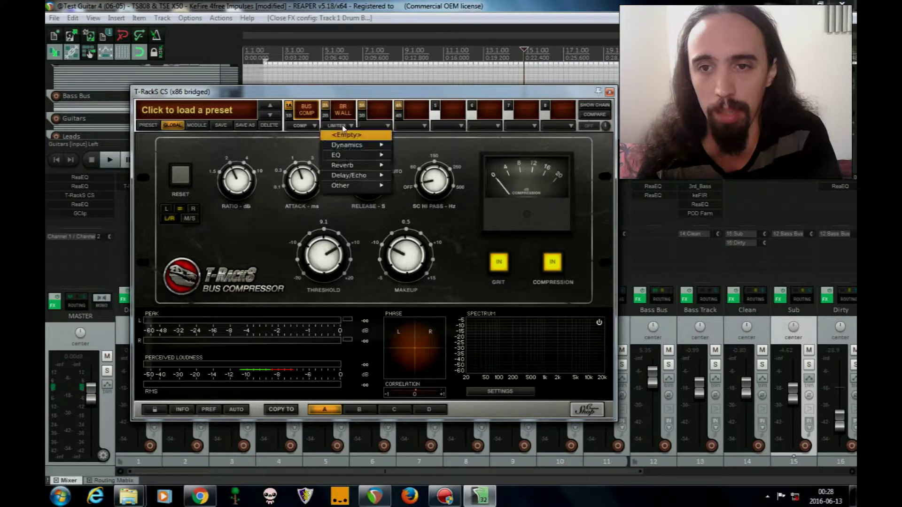
click(327, 108)
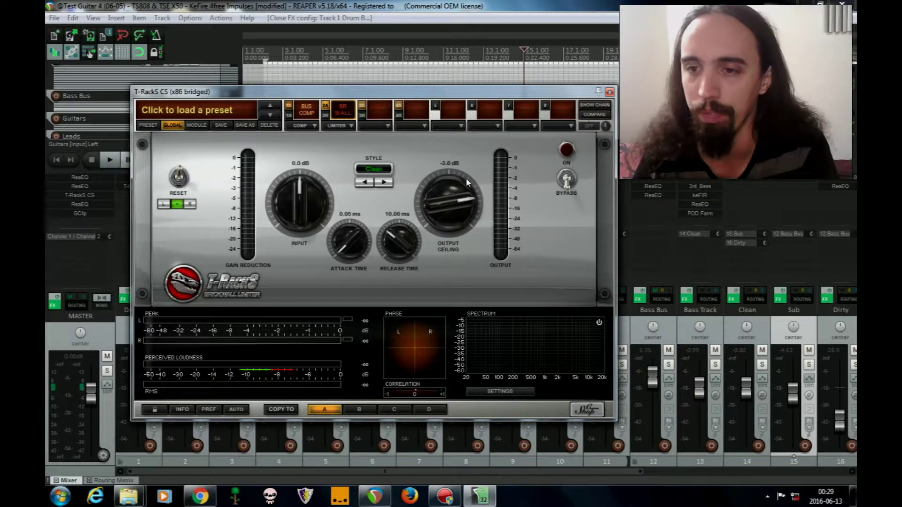
click(290, 106)
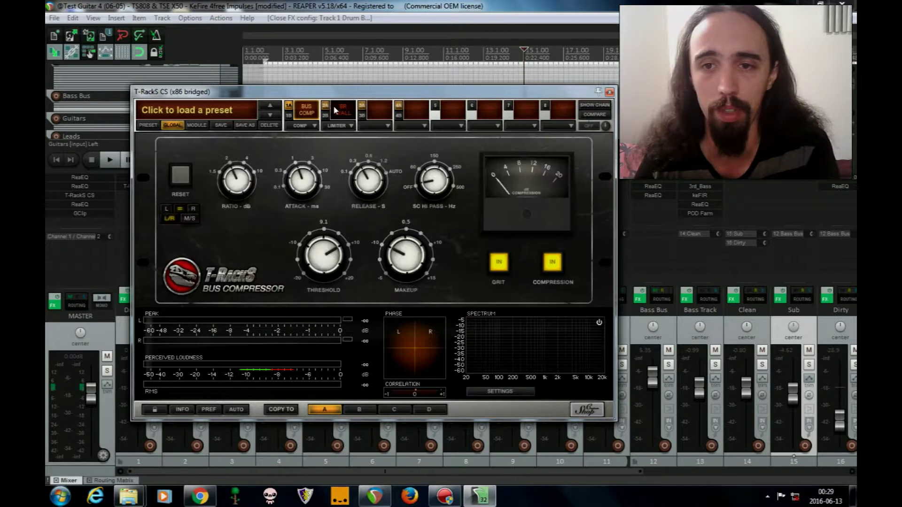
click(609, 93)
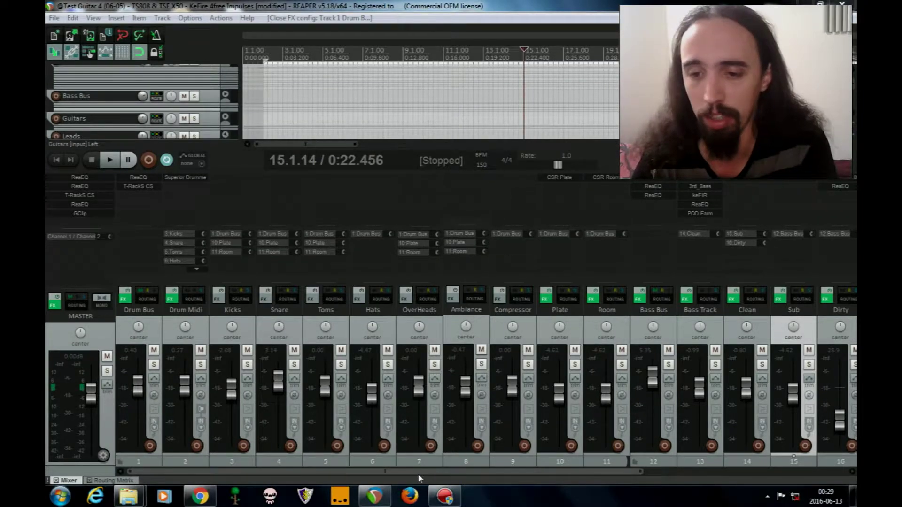
Show the bass, guitar and lead channels in the mixer, enlarge the track area, and expand the Bass Bus folder
drag(465, 474, 605, 471)
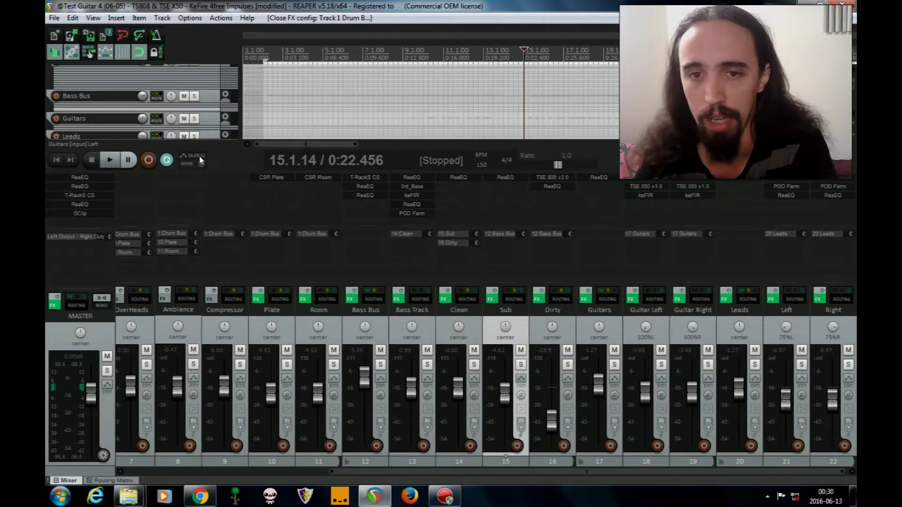
drag(231, 169, 222, 288)
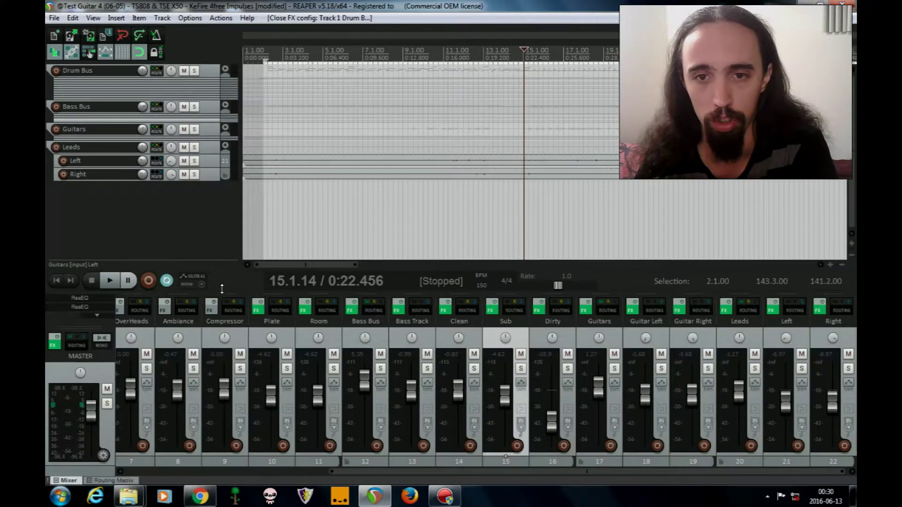
click(224, 106)
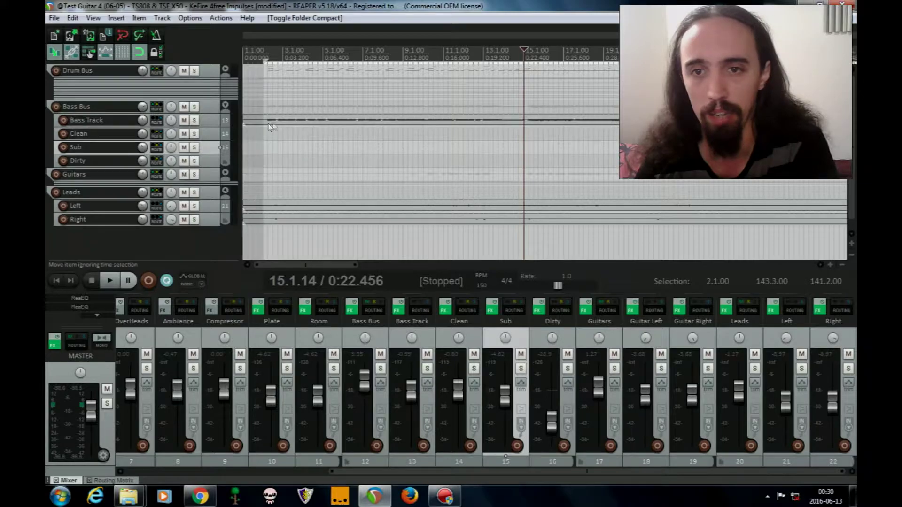
Solo the Bass Track, listen to it briefly, and stop playback
click(194, 120)
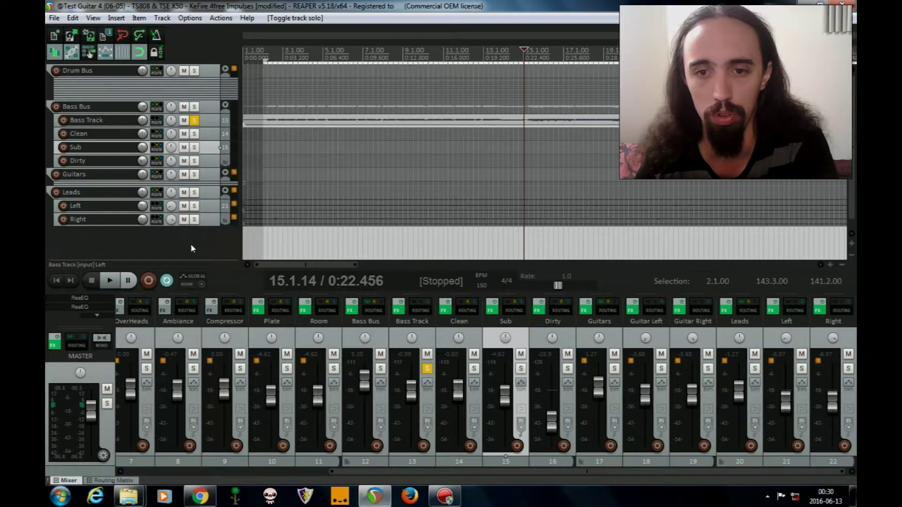
click(109, 280)
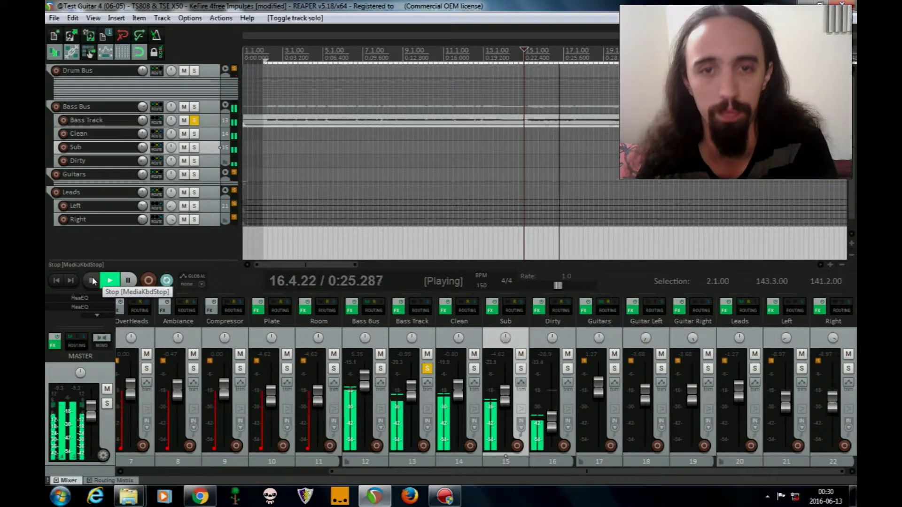
click(93, 281)
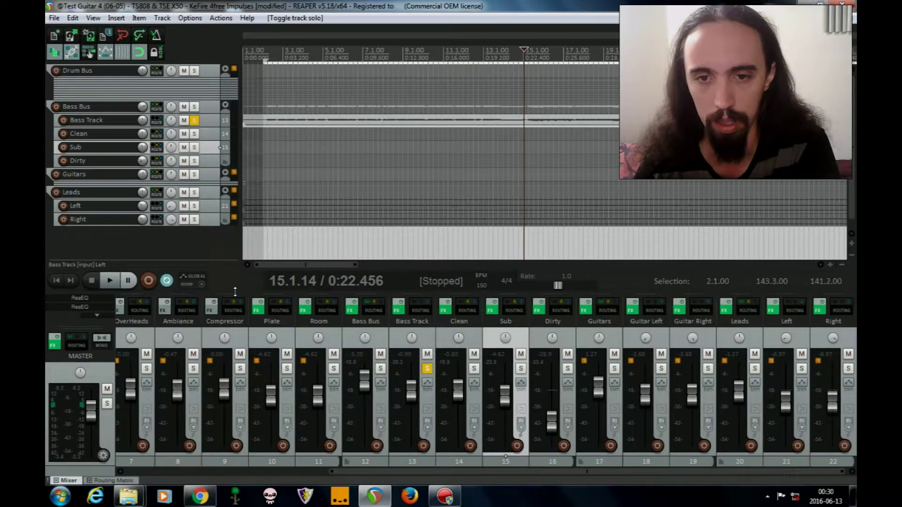
Enlarge the mixer area and examine the ReaEQ bands on the Clean and Sub bass tracks, closing each window
drag(237, 291, 239, 170)
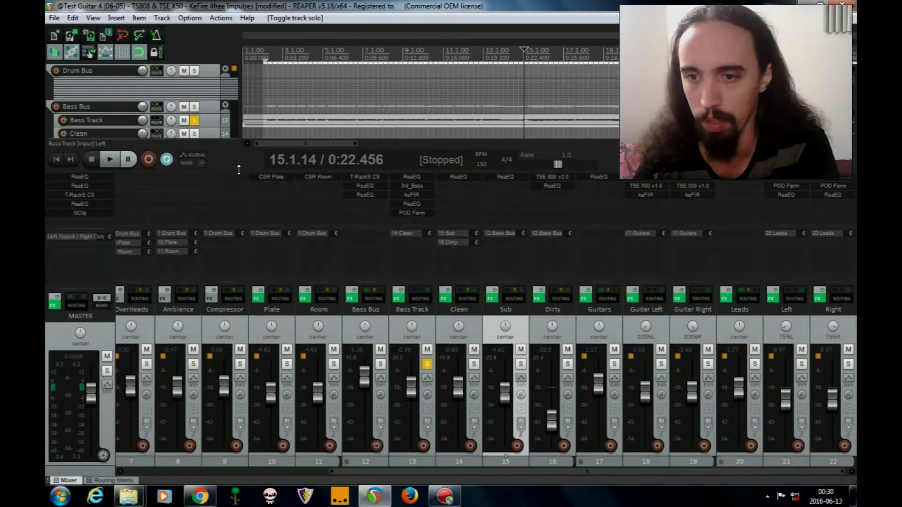
click(453, 177)
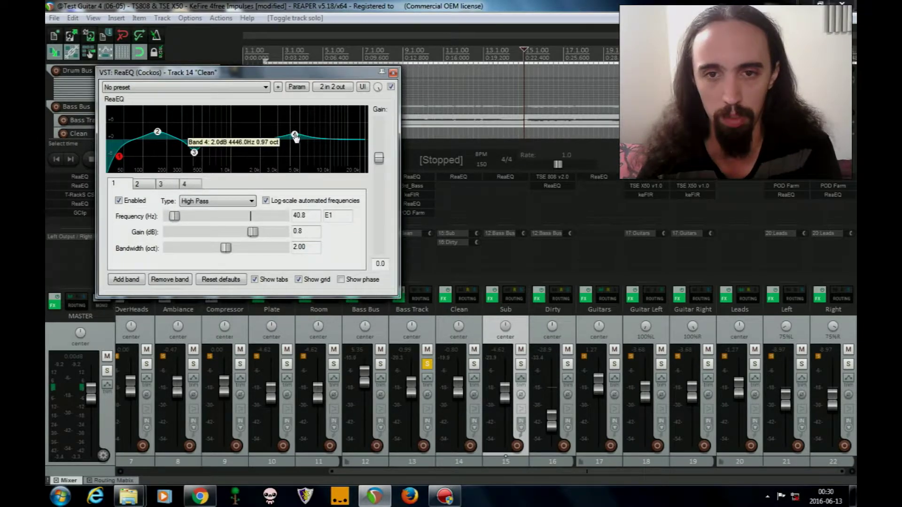
mouse_move(194, 159)
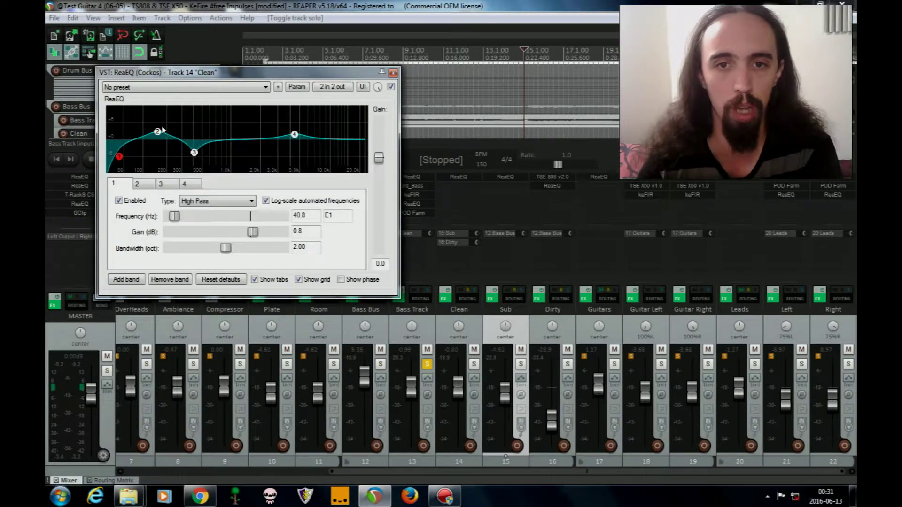
mouse_move(158, 135)
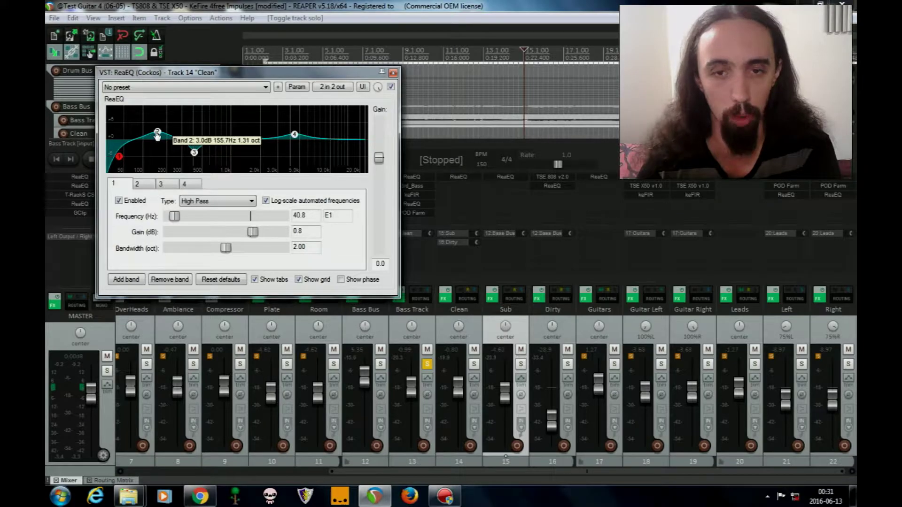
click(393, 73)
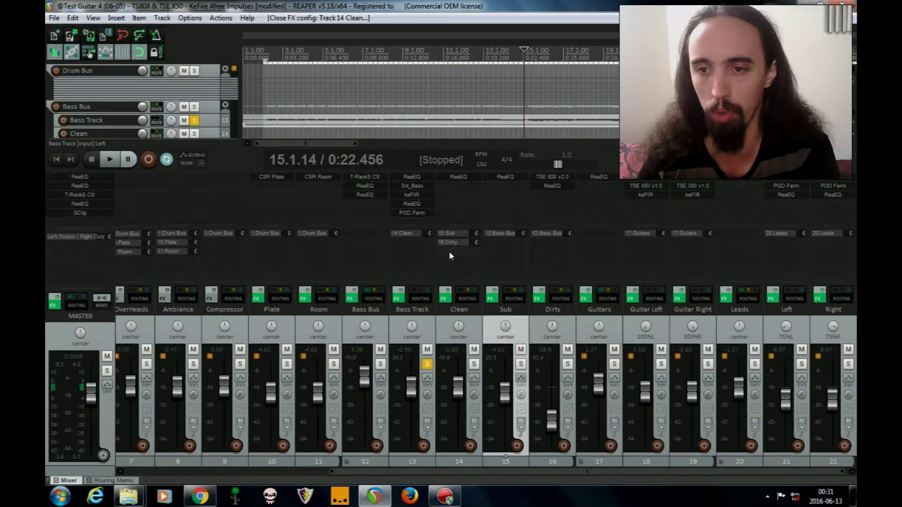
click(506, 177)
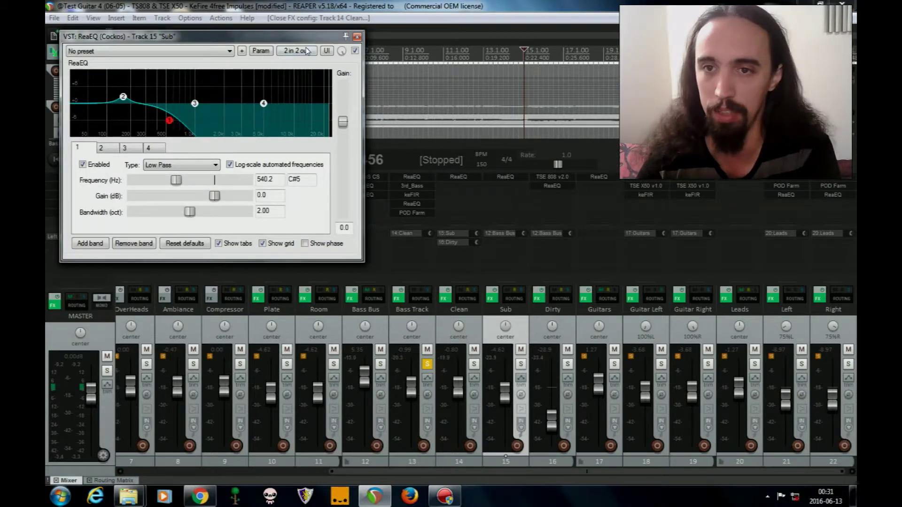
click(358, 37)
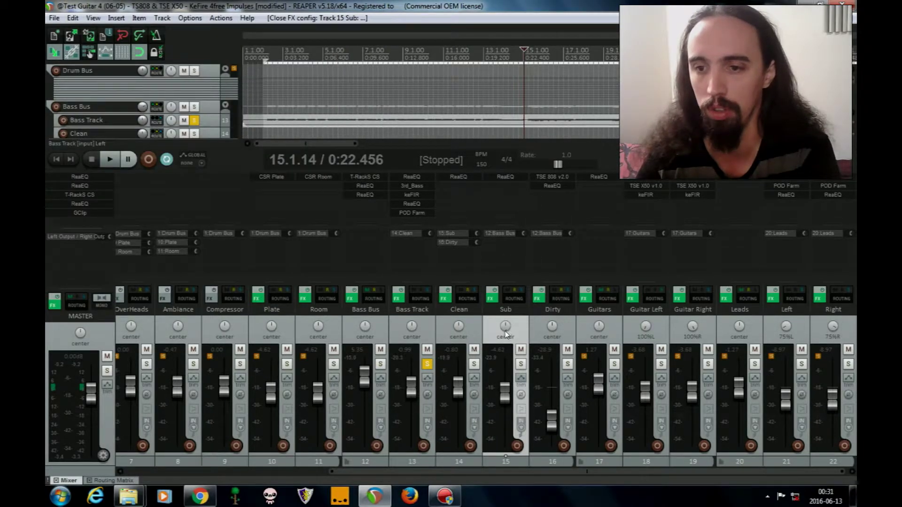
Switch the solo from the Bass Track to the Sub track, listen to it briefly, and stop playback
click(522, 365)
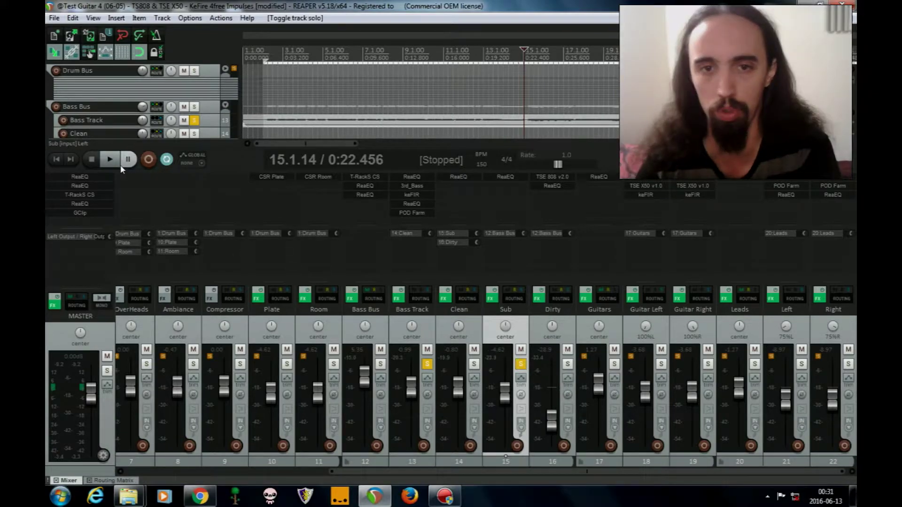
click(194, 120)
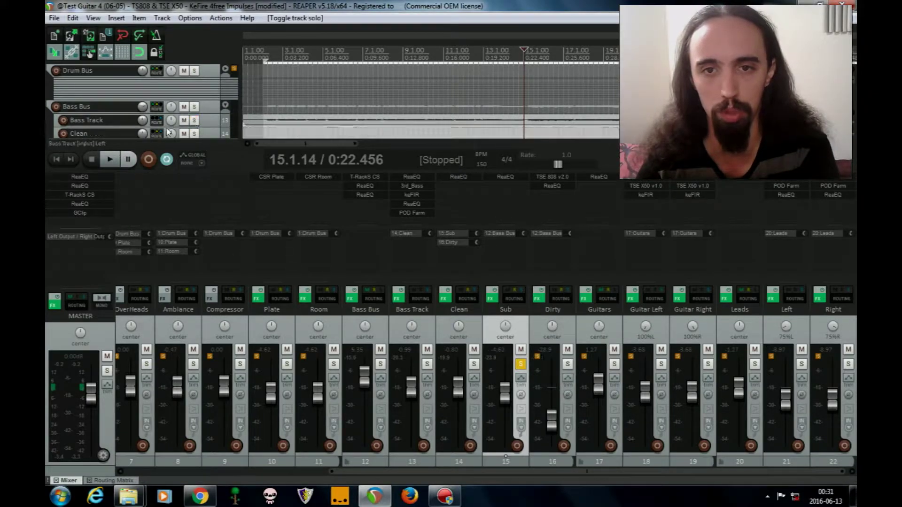
click(108, 160)
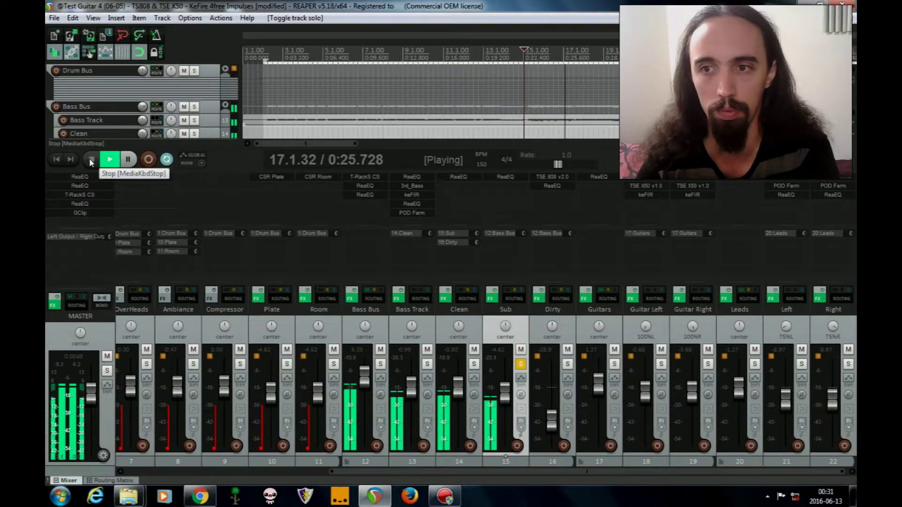
click(91, 161)
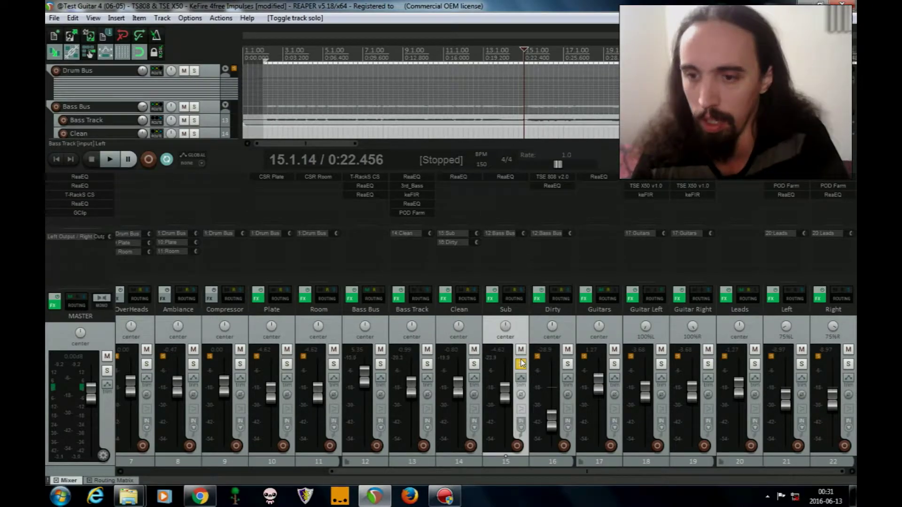
Solo the Dirty track and examine the third band of its ReaEQ, closing the plugin window
click(568, 364)
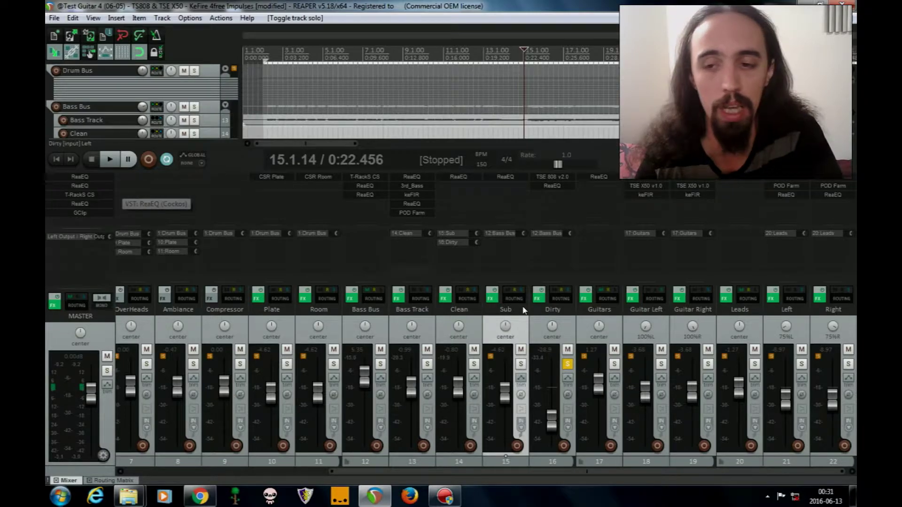
click(553, 187)
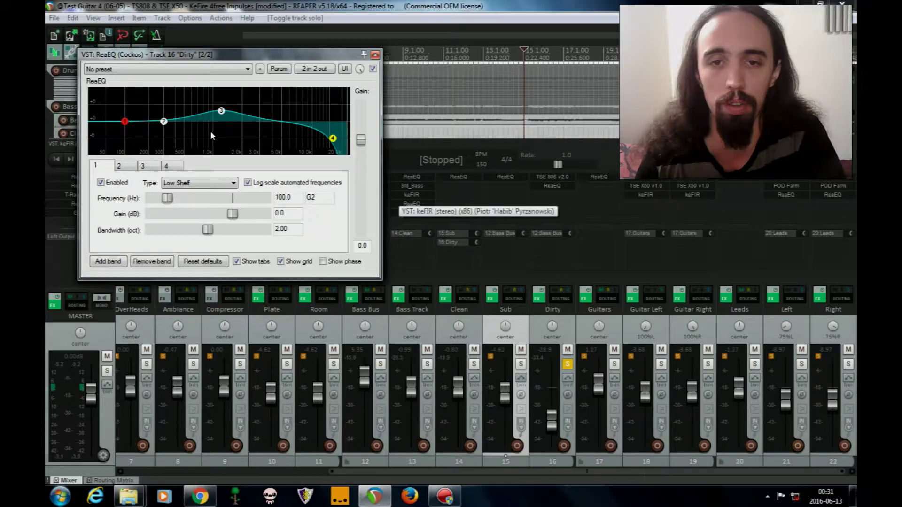
mouse_move(220, 112)
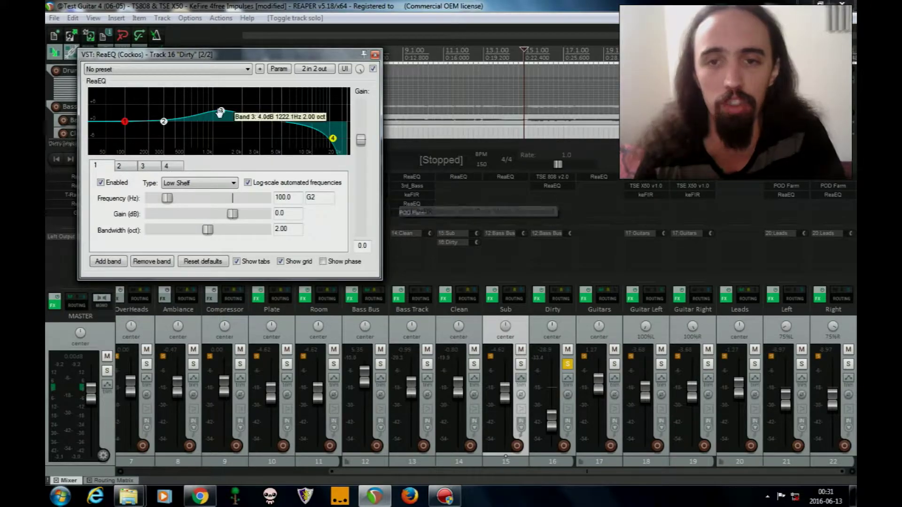
click(375, 55)
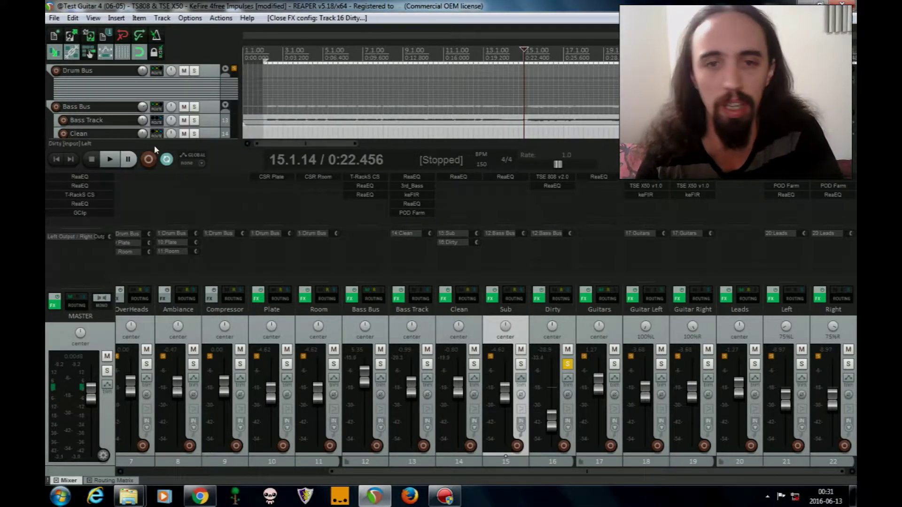
Listen to the soloed Dirty track briefly, check its volume fader, and remove its solo
click(109, 160)
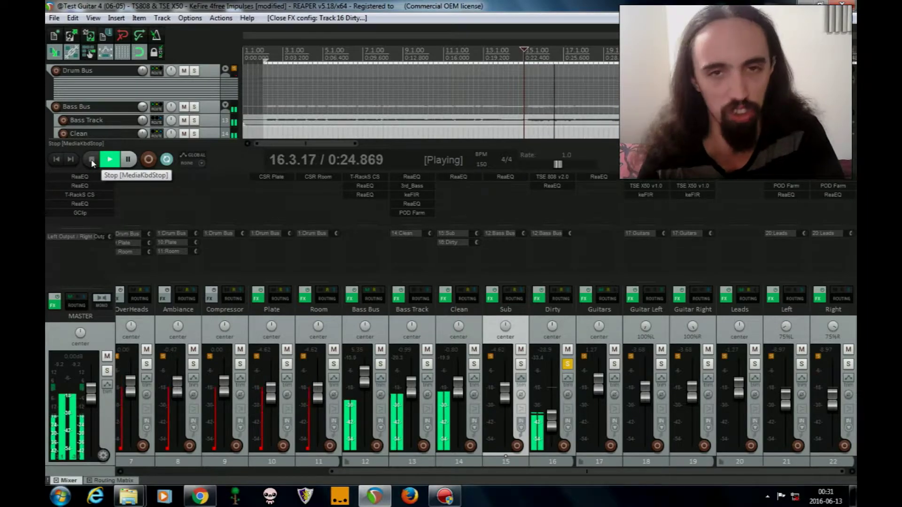
click(92, 161)
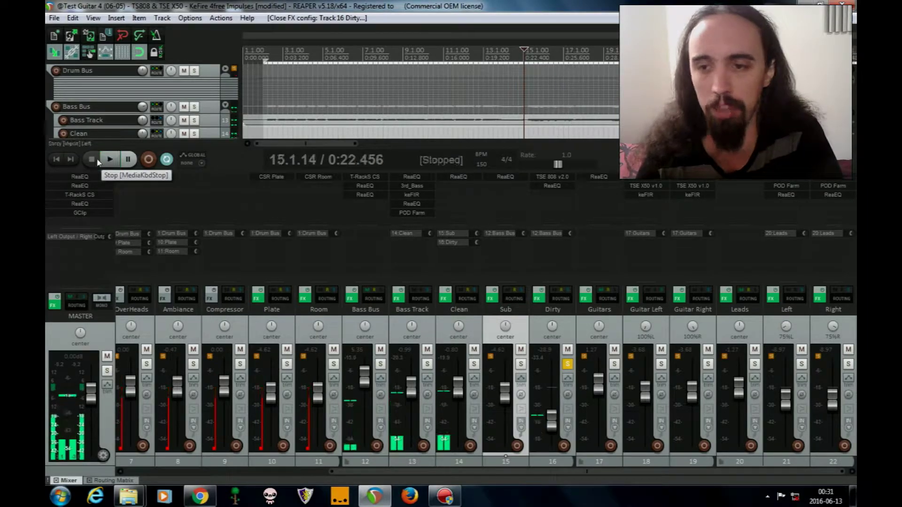
mouse_move(553, 423)
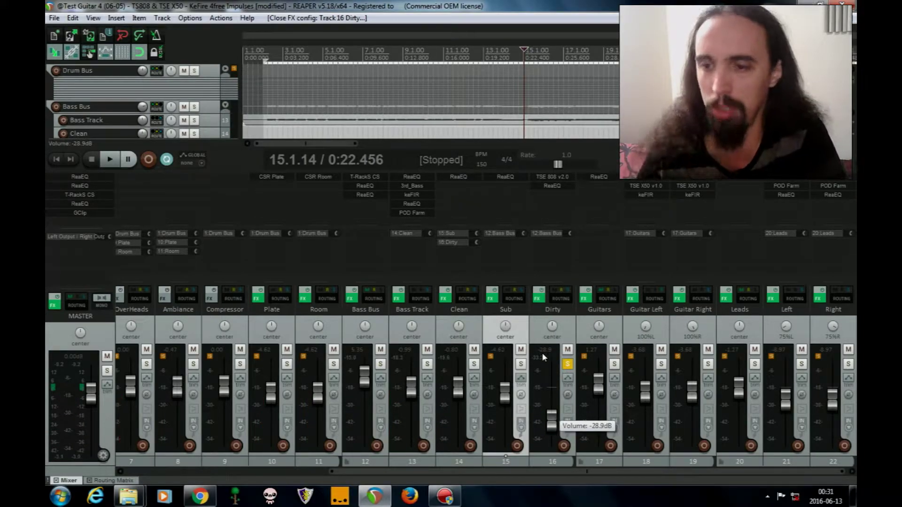
click(567, 365)
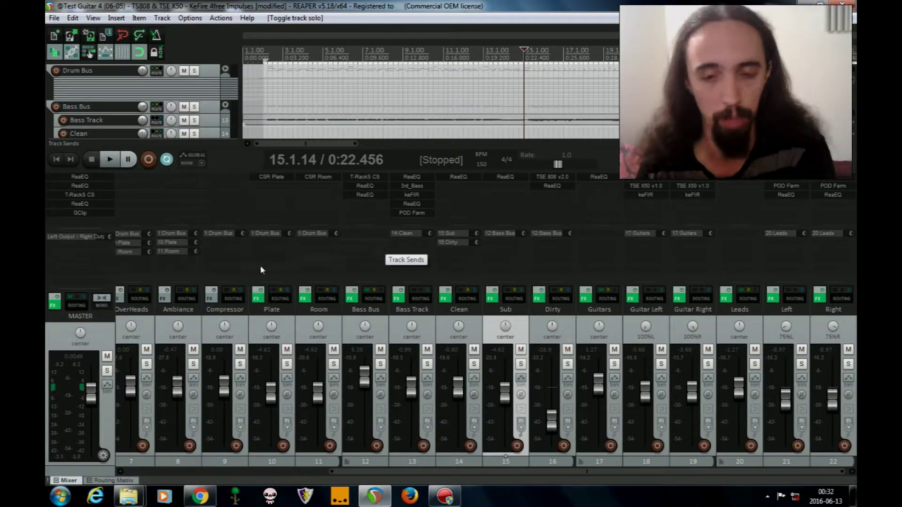
Switch to Chrome to show the POD X3 Live picture, then return to REAPER
click(200, 496)
key(ctrl+Tab)
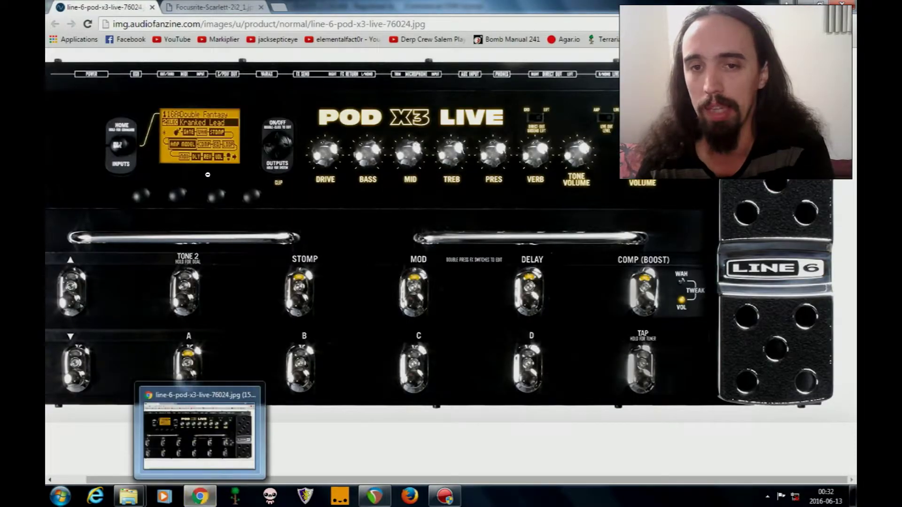
click(200, 496)
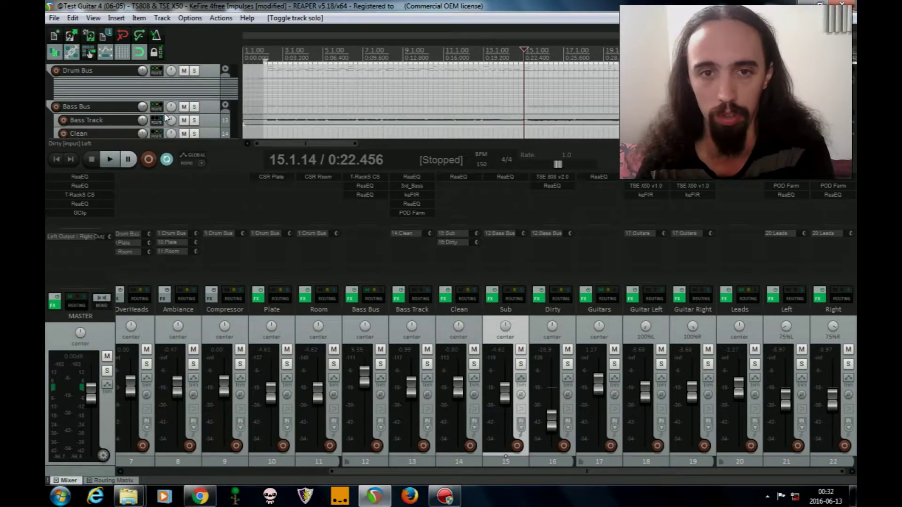
Solo the Bass Track in the track list, play it for a moment, and stop playback
click(194, 120)
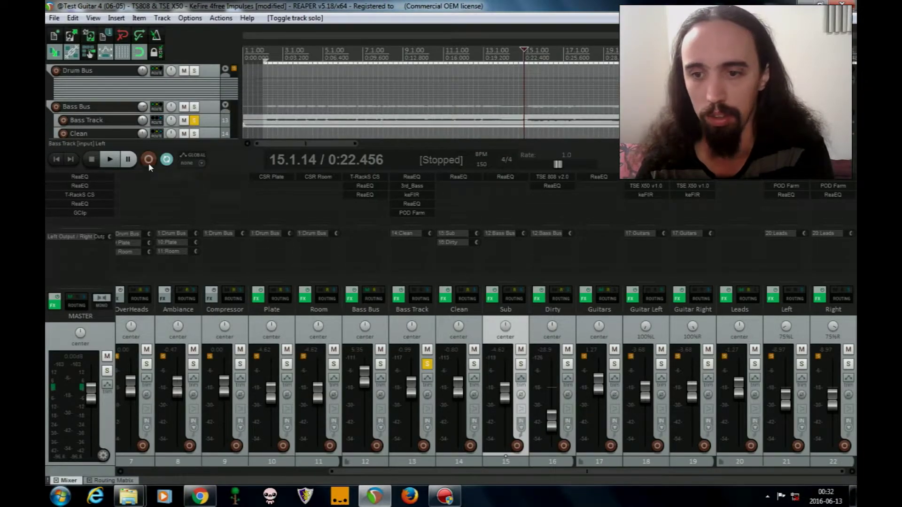
click(109, 159)
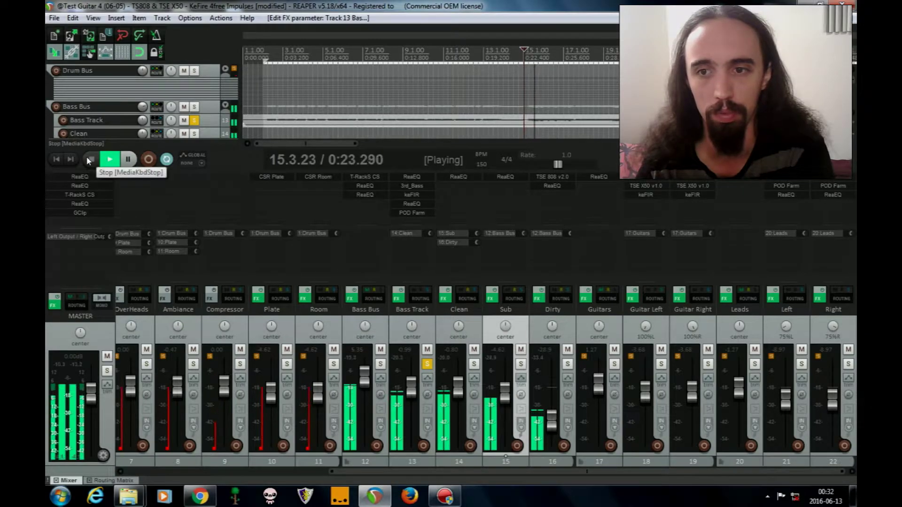
click(89, 159)
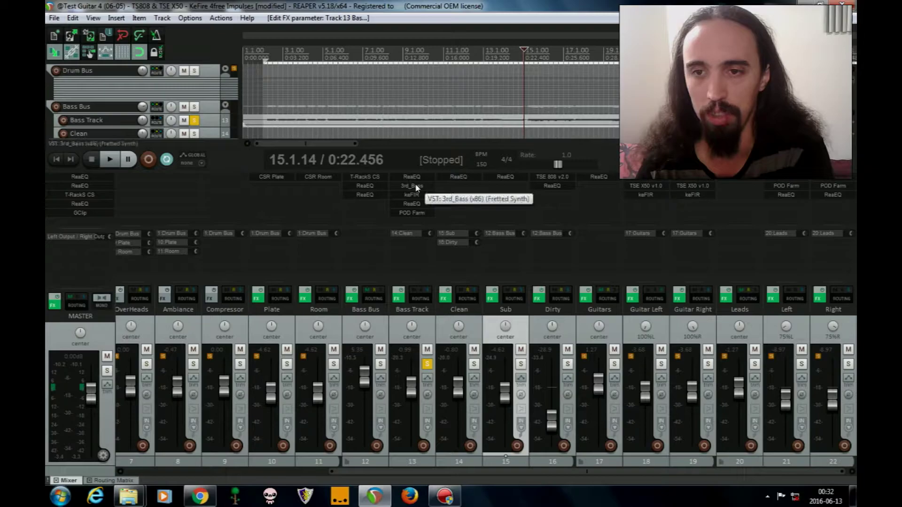
Open the Bass Track's 3rd_Bass plugin, close its host window, and move the bridged interface clear of the track list
click(416, 185)
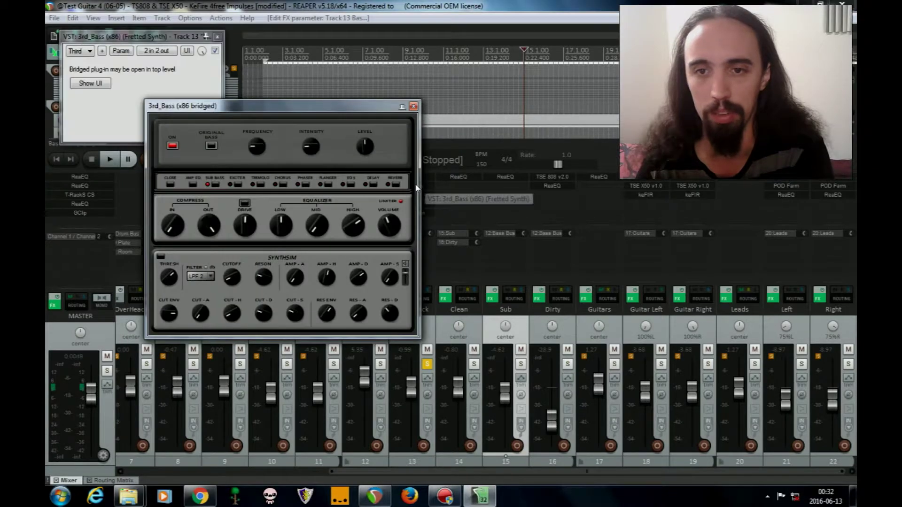
click(217, 37)
drag(313, 111, 484, 100)
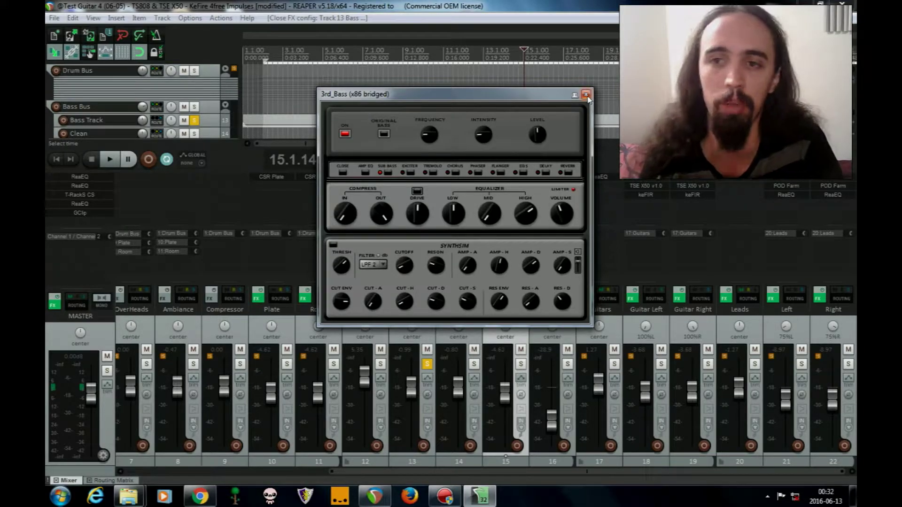
Compare the soloed bass with 3rd_Bass off and on during playback, leaving it on, and close the plugin
click(345, 134)
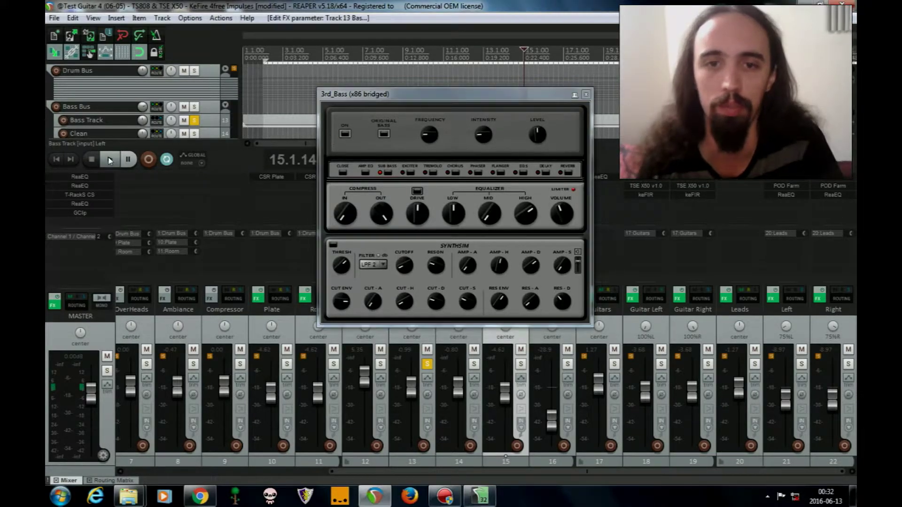
click(341, 134)
key(space)
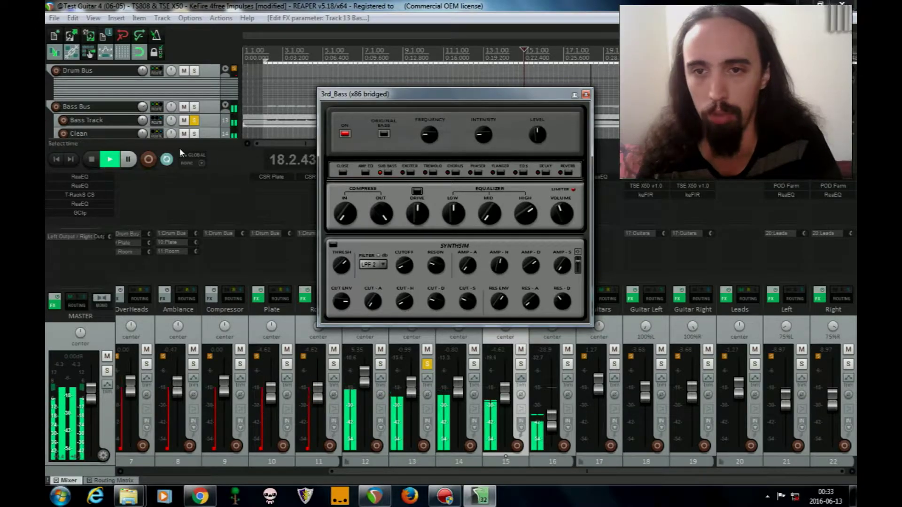
click(92, 159)
click(586, 94)
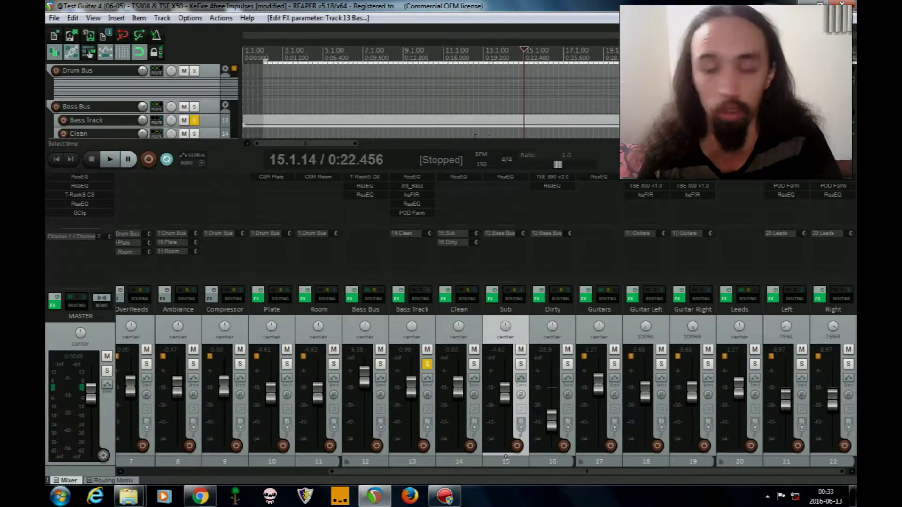
click(414, 187)
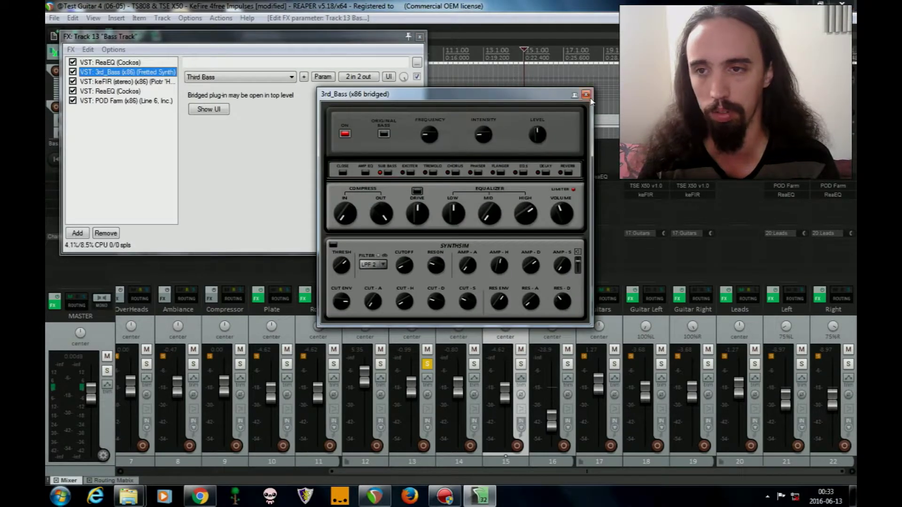
click(587, 95)
click(420, 37)
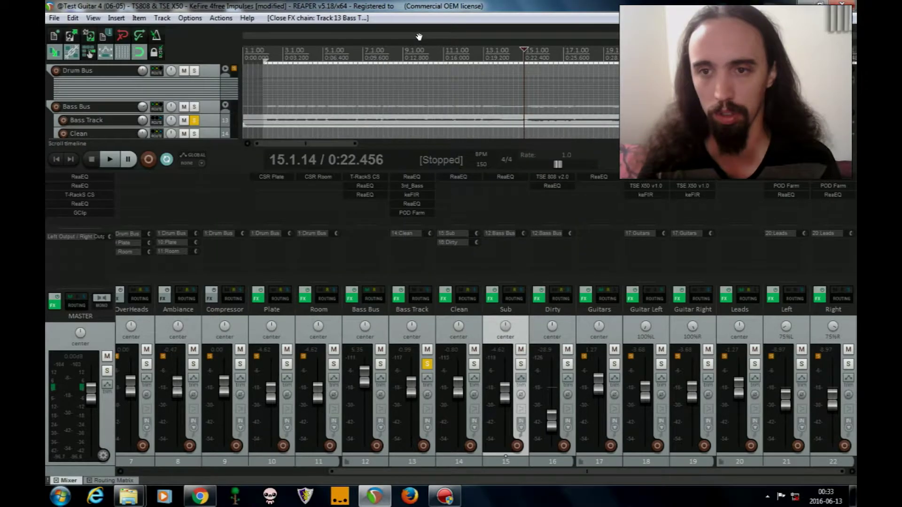
Bypass 3rd_Bass and keFIR on the Bass Track, listen to the result, and stop playback
shift+click(412, 186)
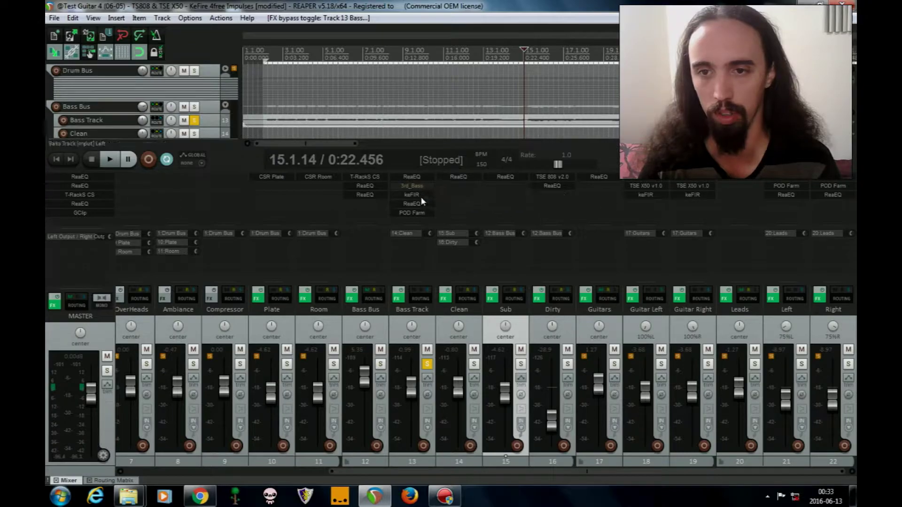
click(110, 159)
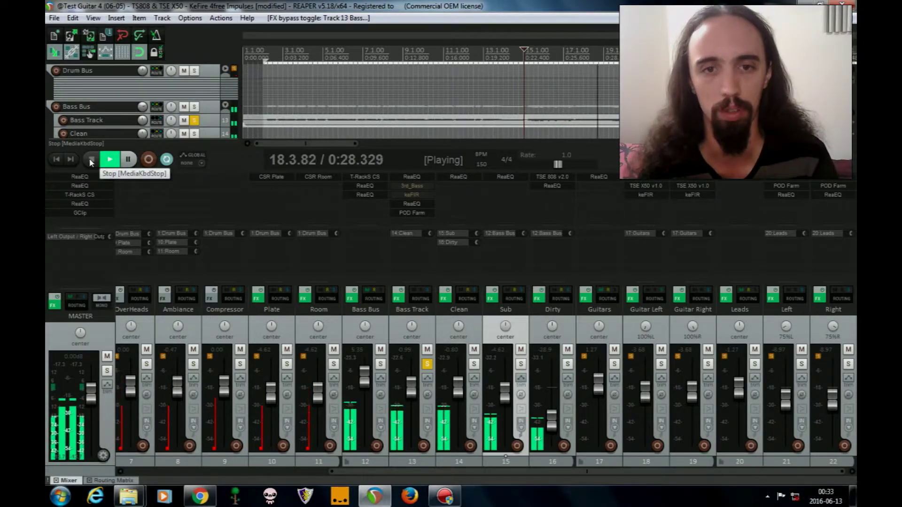
click(91, 161)
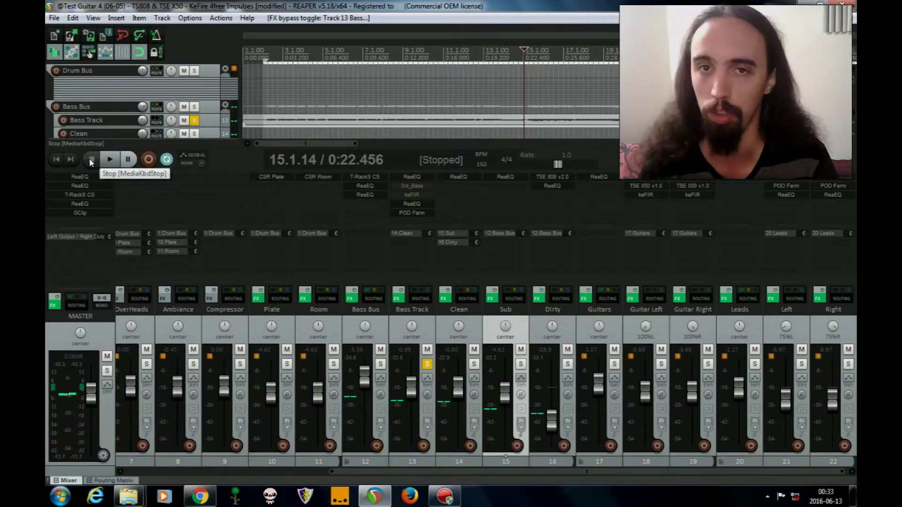
Re-enable 3rd_Bass on the Bass Track with keFIR still bypassed, listen briefly, and stop playback
shift+click(420, 187)
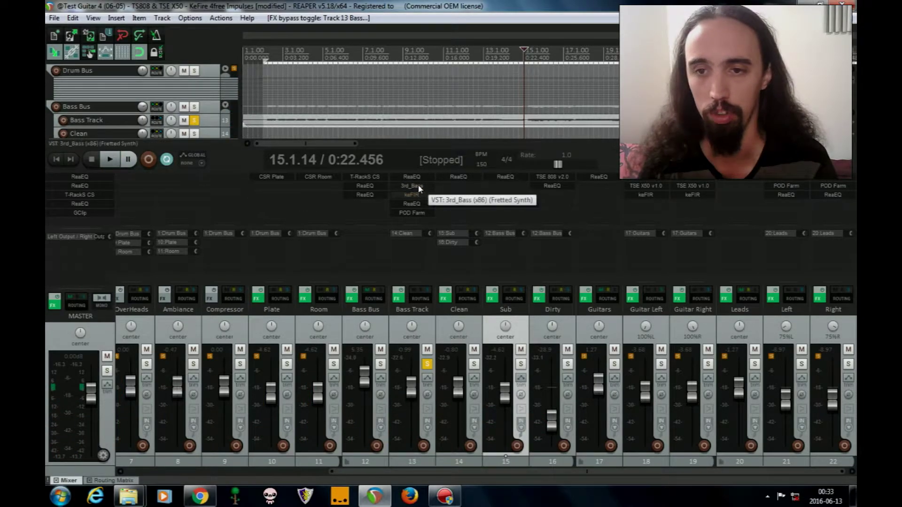
click(111, 160)
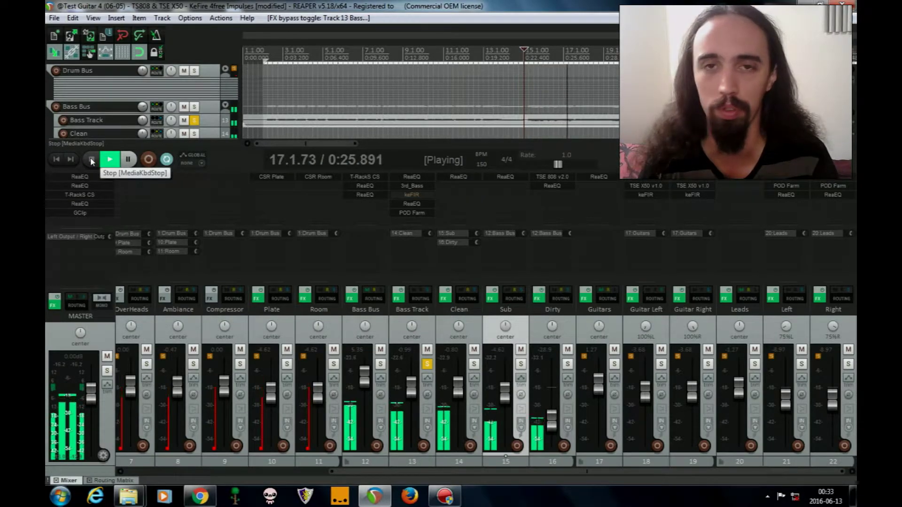
click(92, 160)
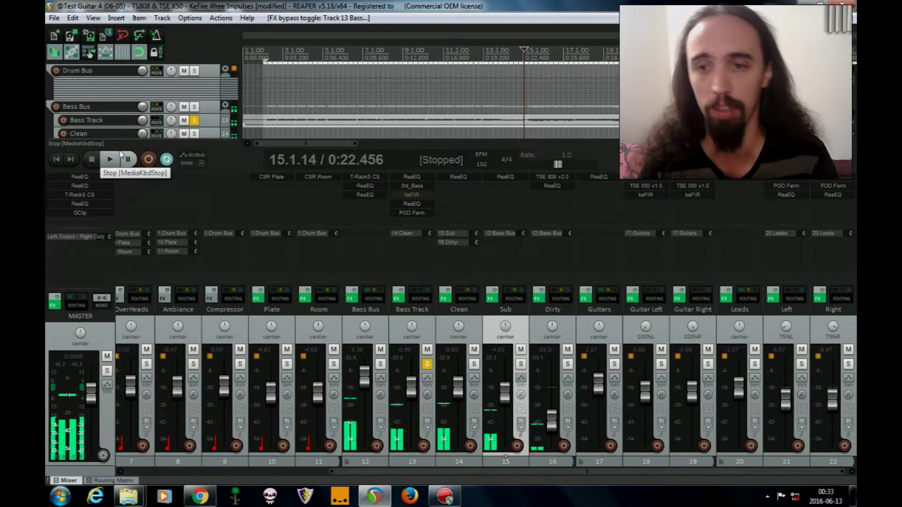
Open keFIR on the Bass Track, examine its loaded impulse and settings, and close the bridged interface
click(411, 195)
drag(175, 25, 426, 146)
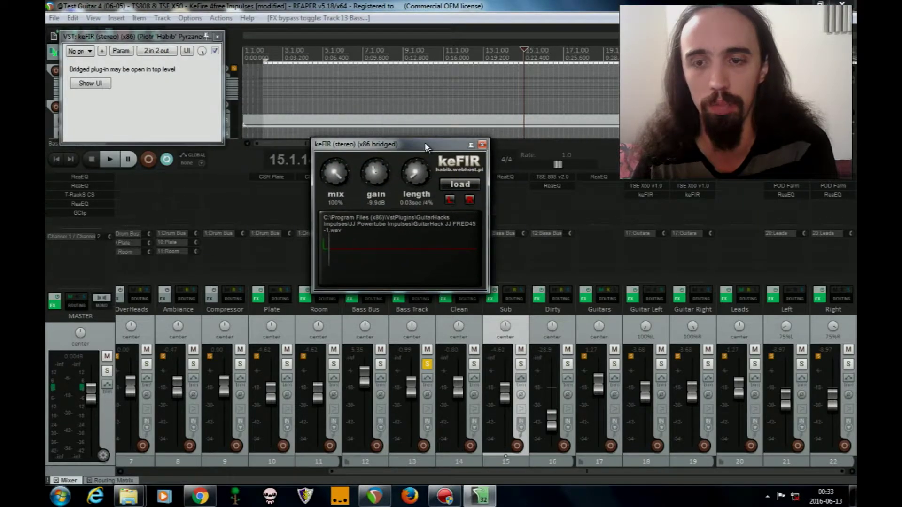
click(483, 145)
Switch to File Explorer, go back to the Recording Software folder, and open GuitarHacks Impulses
click(127, 496)
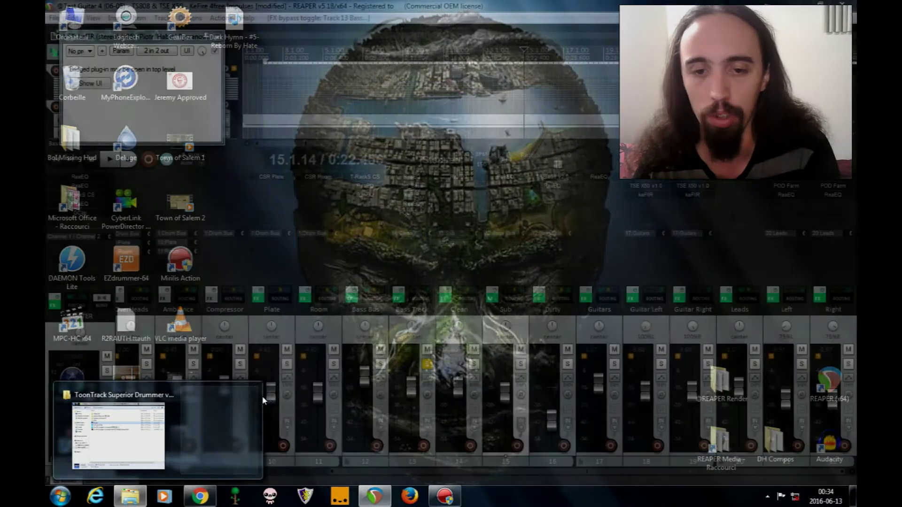
click(119, 435)
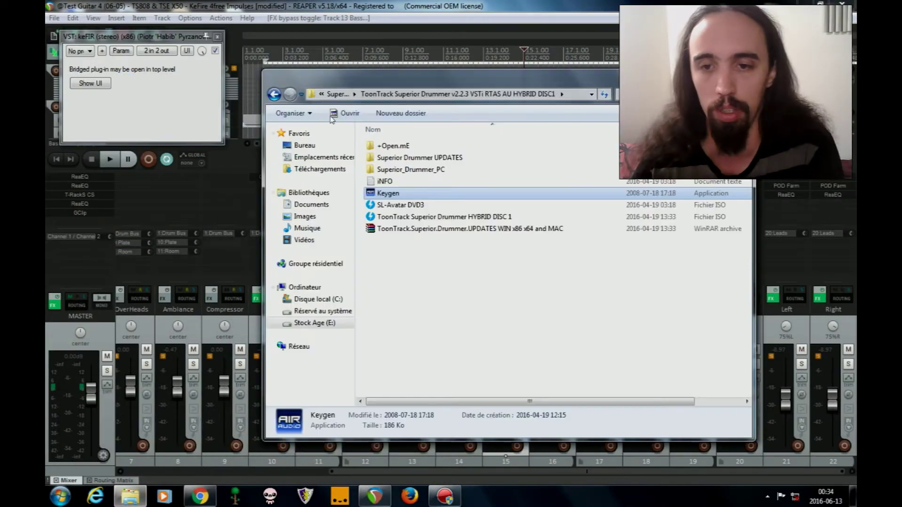
click(274, 94)
click(274, 94)
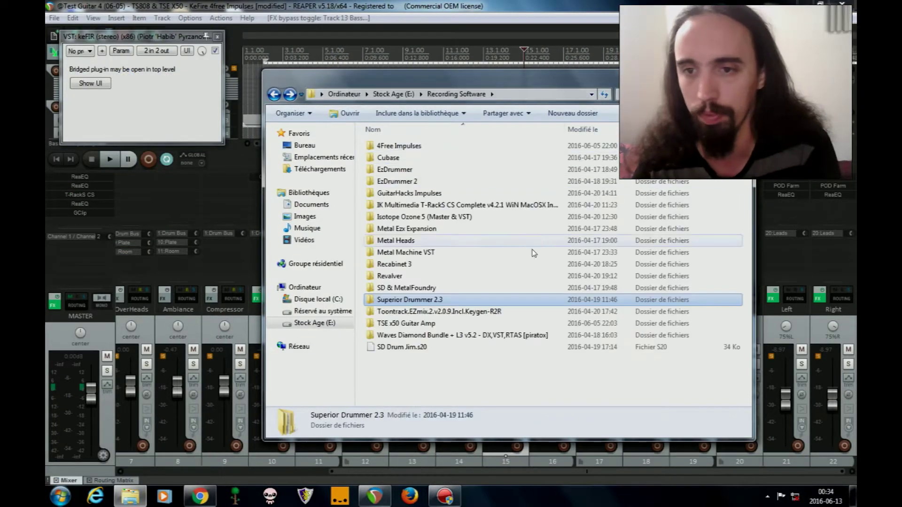
double_click(418, 193)
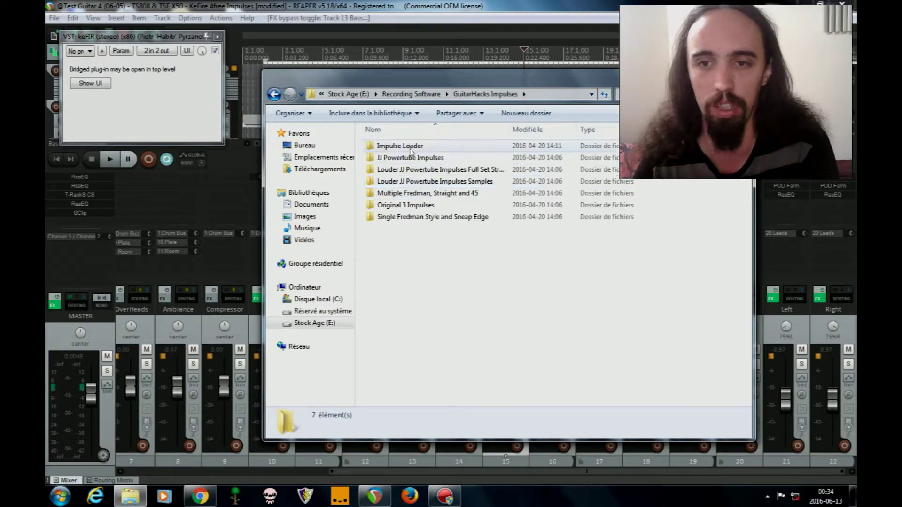
Look inside the Multiple Fredman, Straight and 45 folder and return to Recording Software
double_click(427, 193)
click(274, 94)
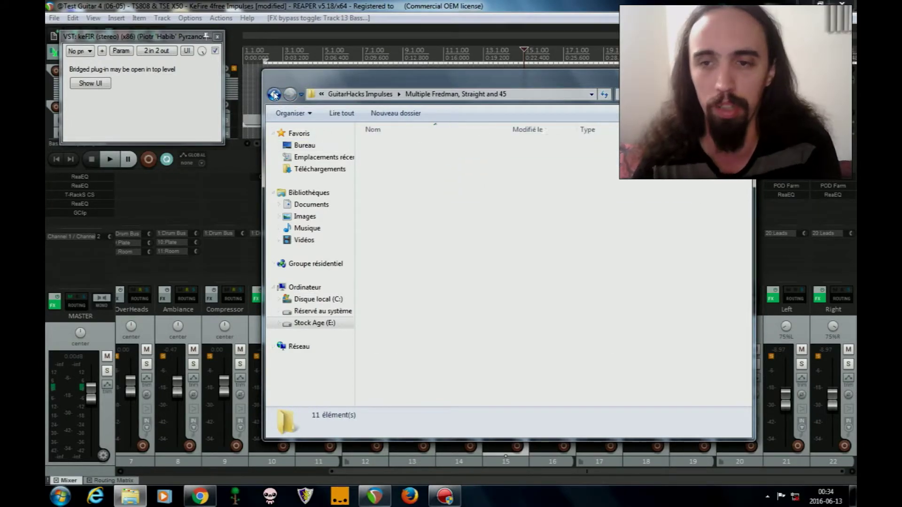
click(274, 94)
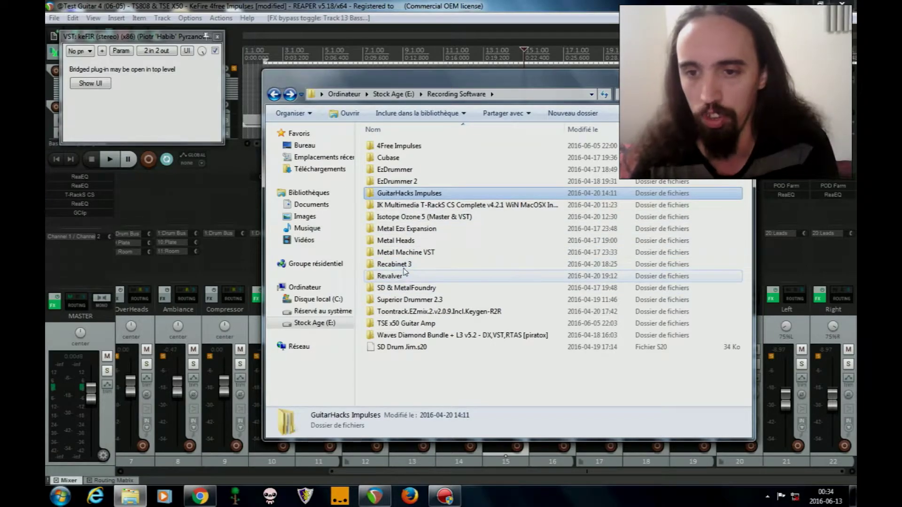
Look inside the Recabinet 3 folder and its Kazrog Recabinet subfolder, then return to Recording Software
double_click(403, 265)
double_click(416, 147)
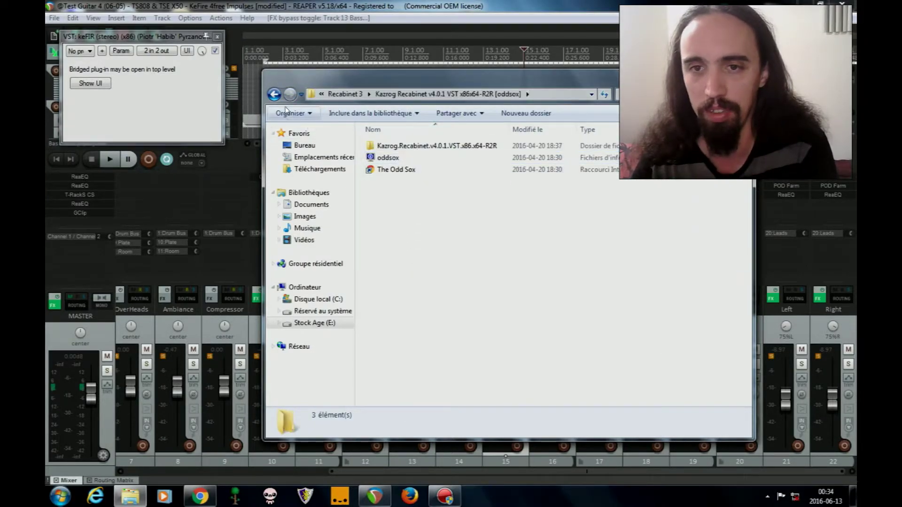
click(274, 94)
click(274, 94)
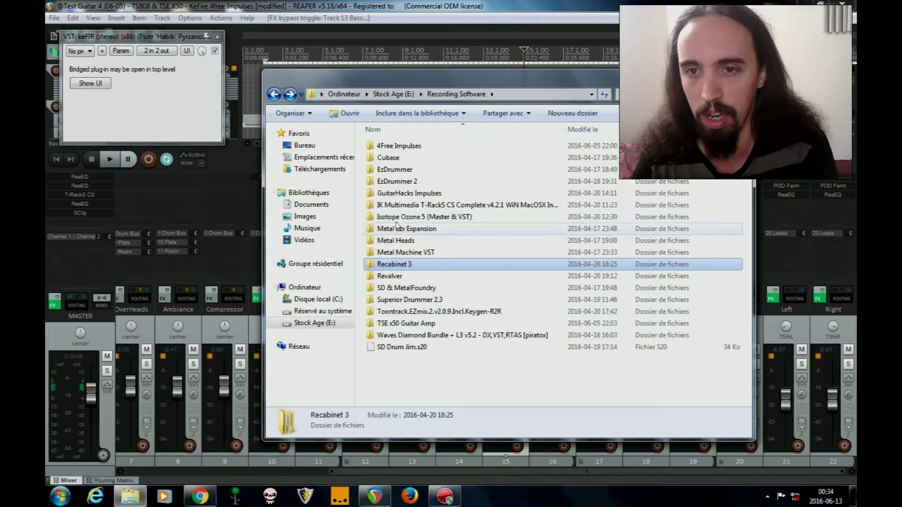
Look inside the 4Free Impulses folder and return to Recording Software
double_click(399, 146)
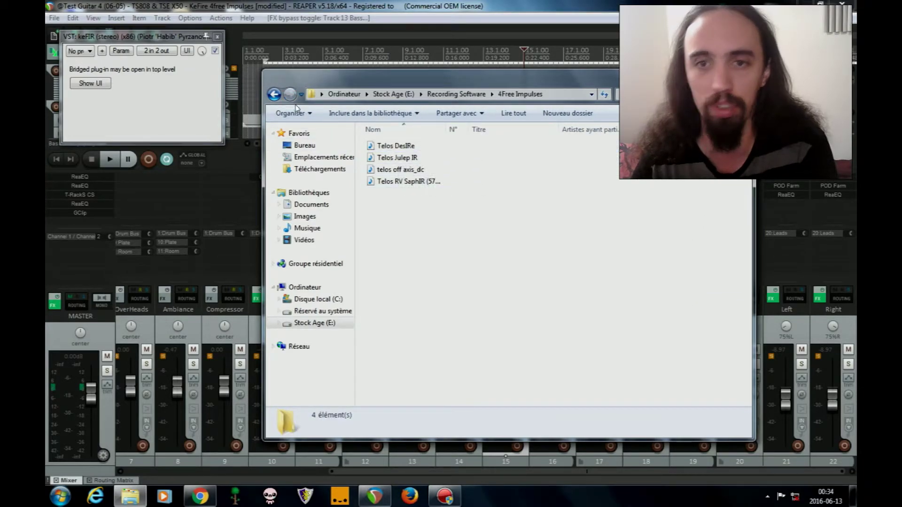
click(281, 96)
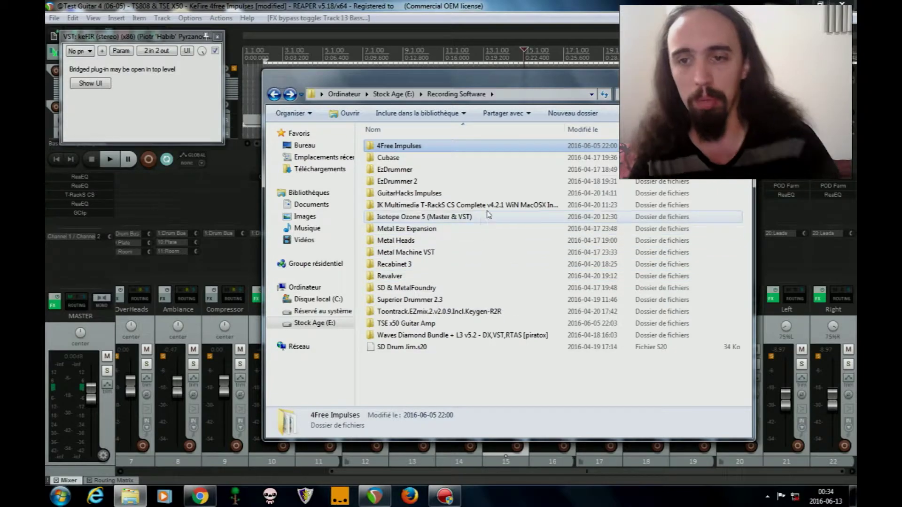
Switch back to REAPER, close the Bass Track's keFIR window and unsolo the Bass Track
key(alt+Tab)
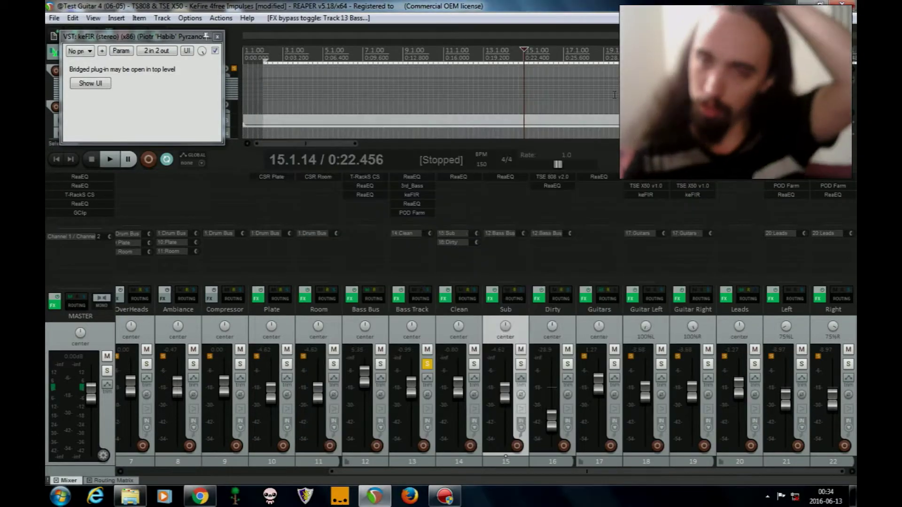
click(218, 37)
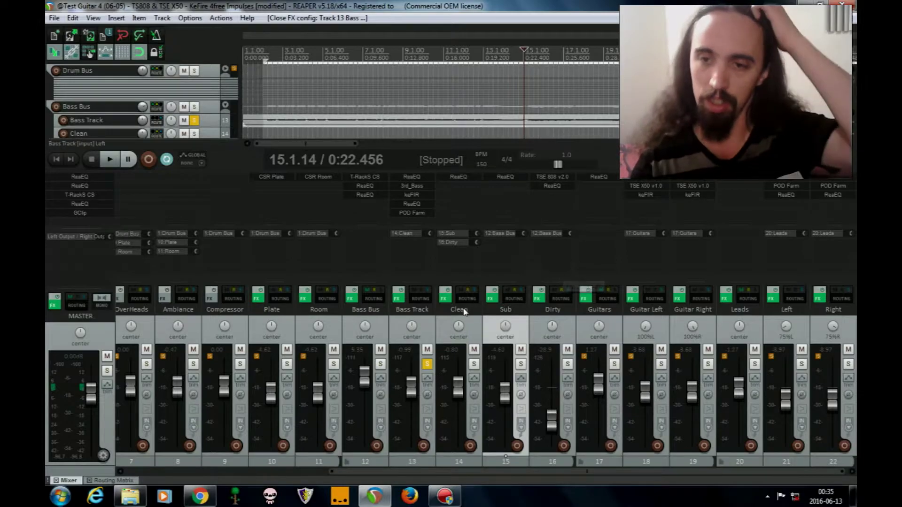
click(427, 364)
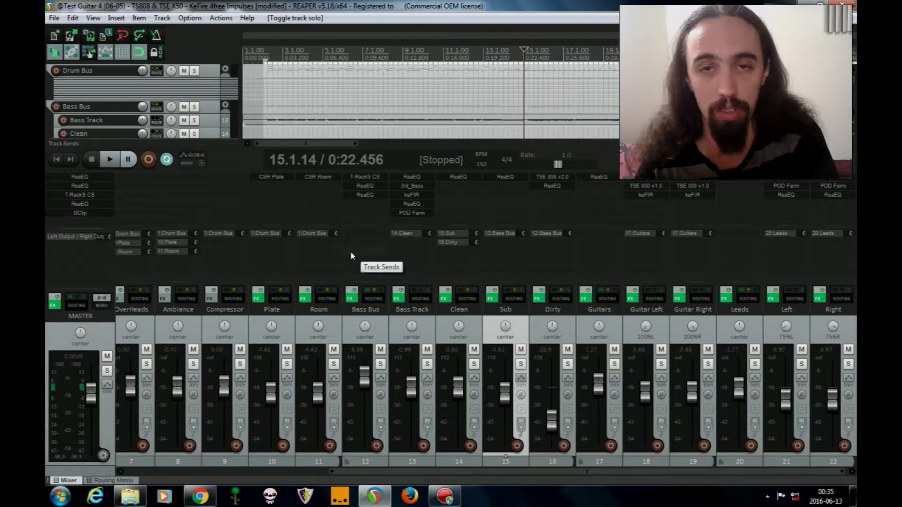
Mute and unmute the Bass Bus, then examine its T-RackS CS Black 76 settings and close the bridged interface
click(381, 350)
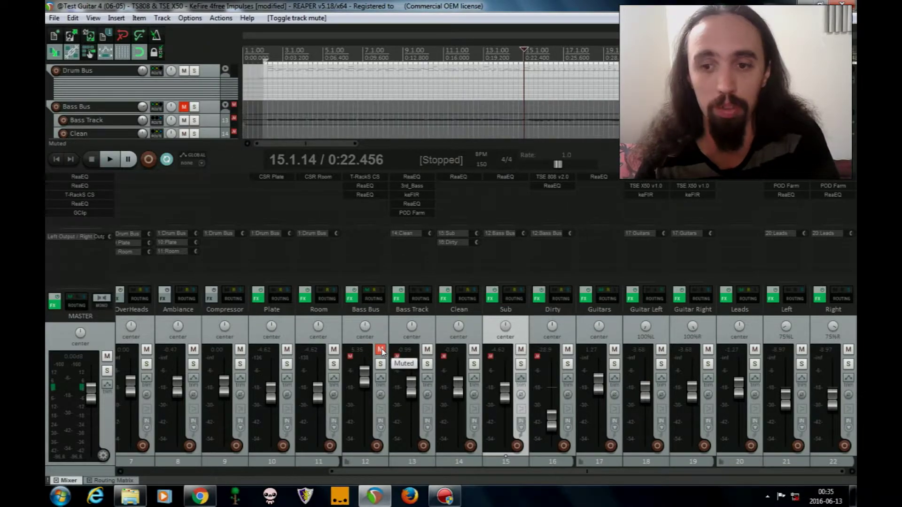
click(380, 350)
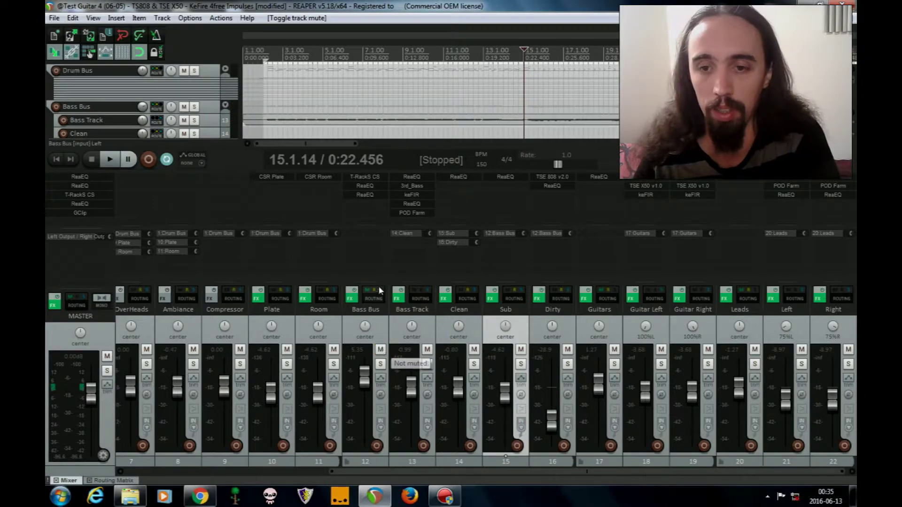
click(365, 178)
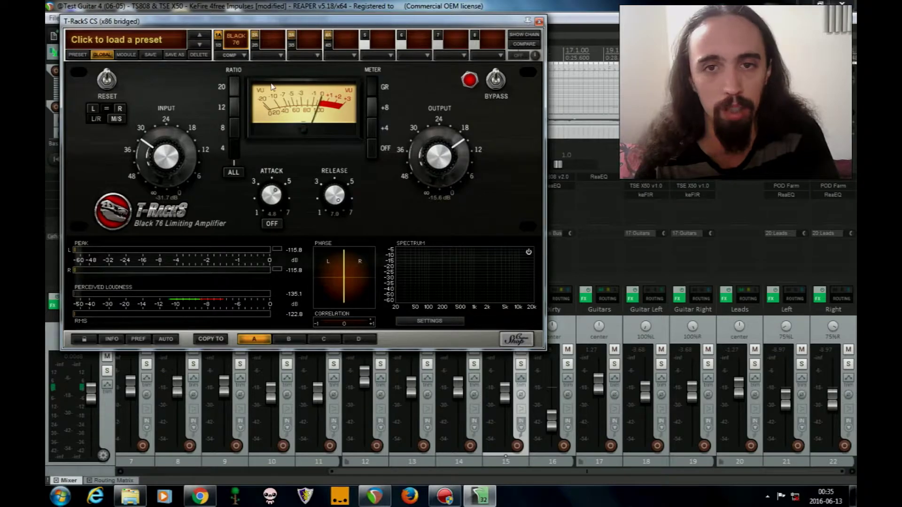
click(539, 23)
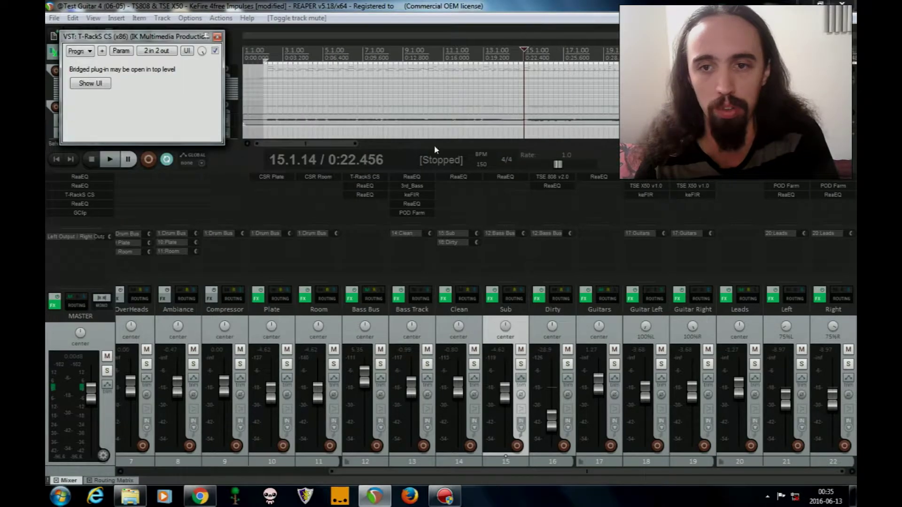
Examine the curves of both ReaEQ instances on the Bass Bus and close its effect windows
click(365, 186)
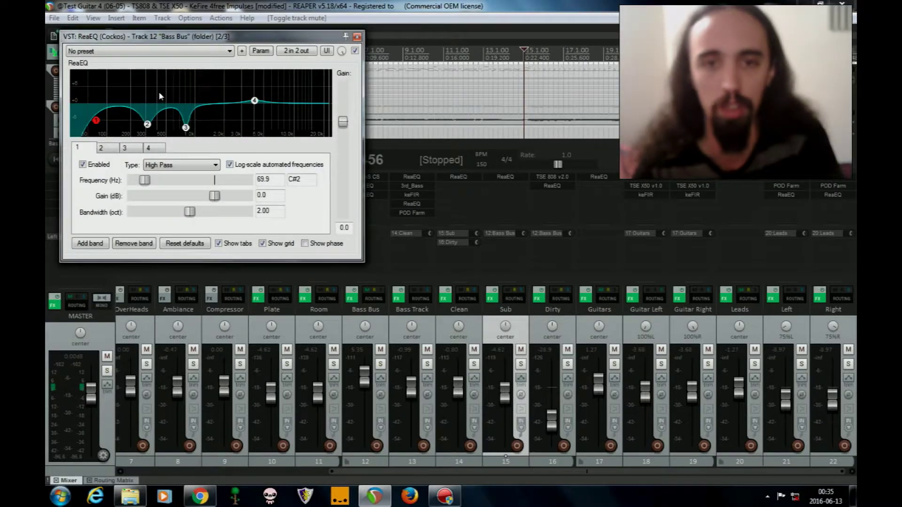
click(357, 36)
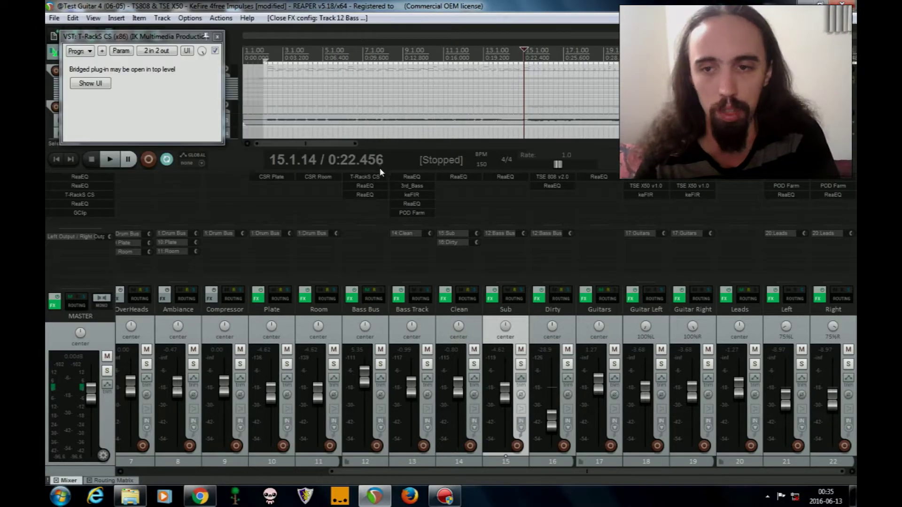
click(366, 196)
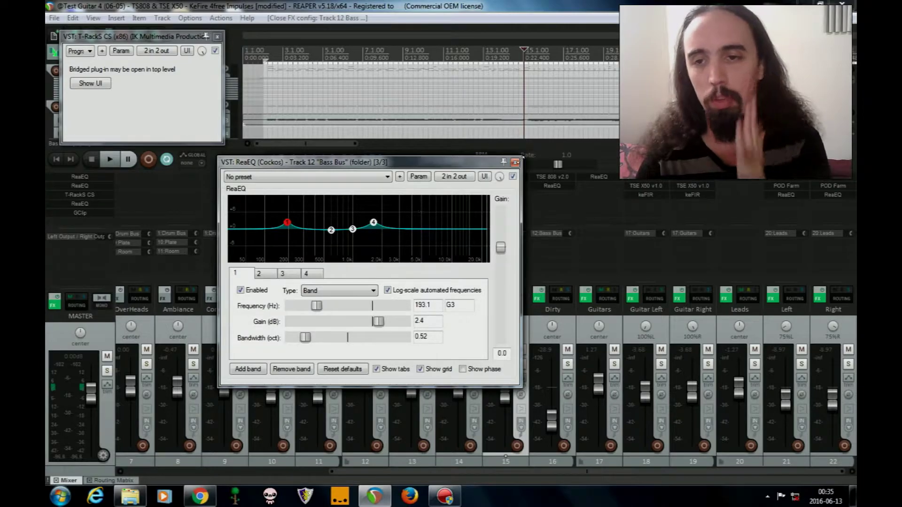
click(515, 162)
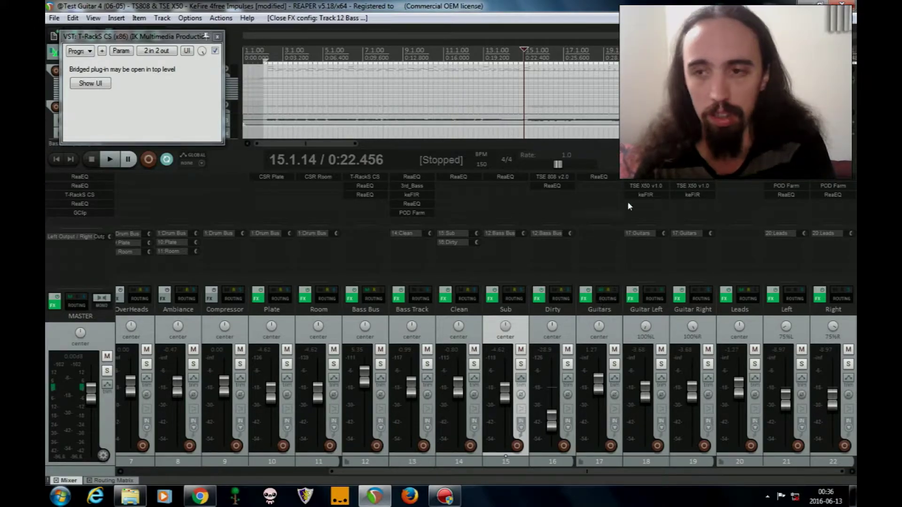
click(218, 37)
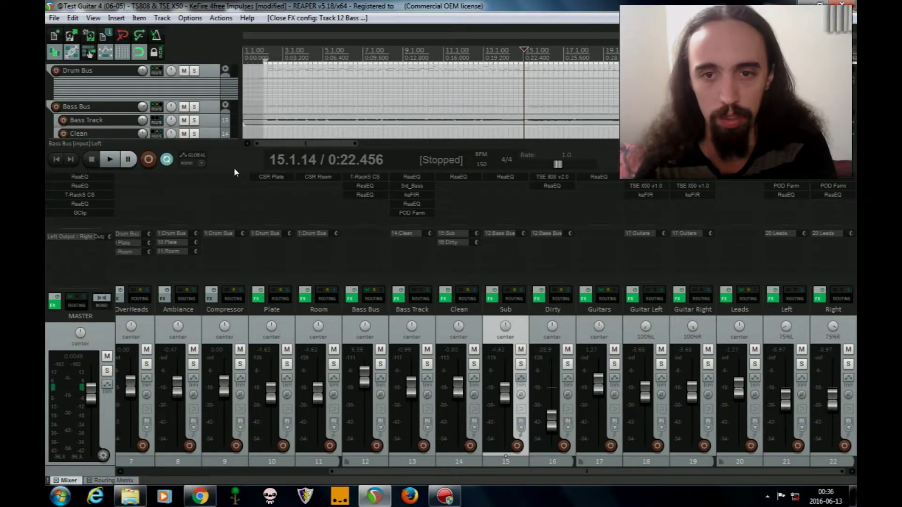
Enlarge the track area, compact the Bass Bus folder and expand the Guitars folder to show Guitar Left and Guitar Right
drag(235, 170, 238, 298)
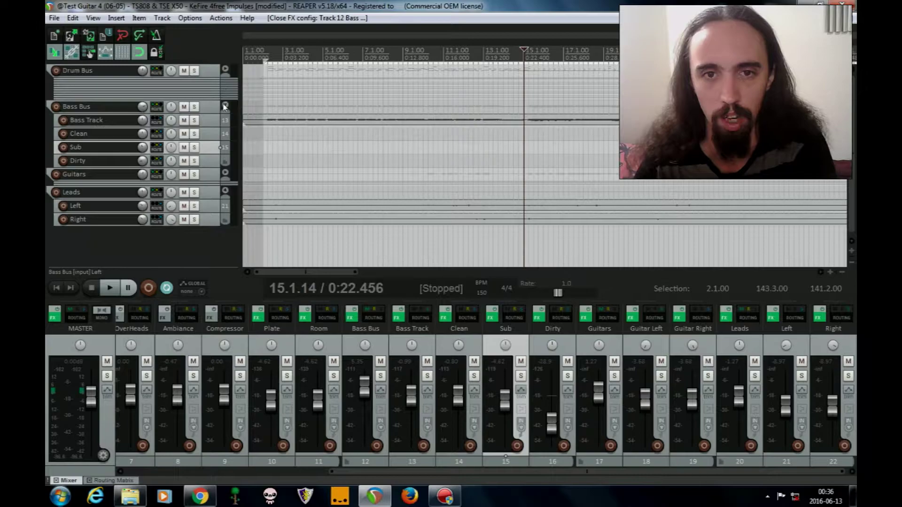
click(225, 106)
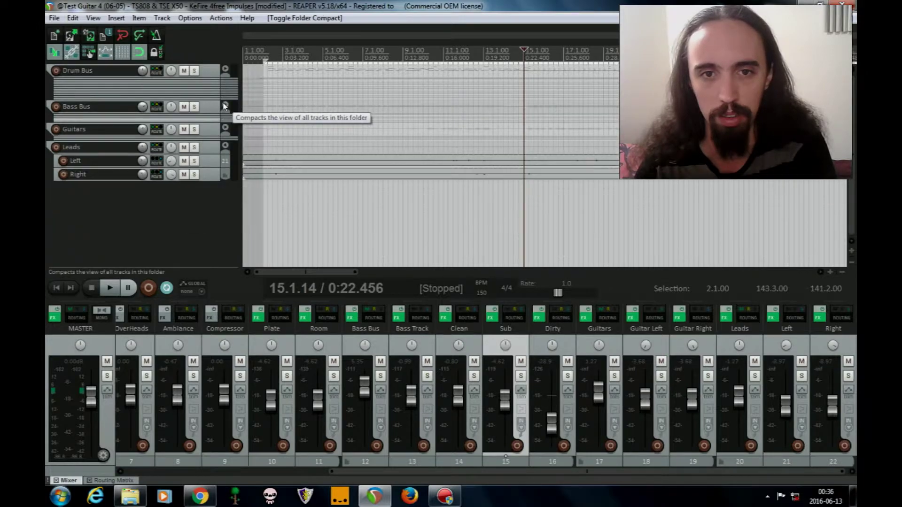
click(225, 129)
click(225, 129)
click(225, 129)
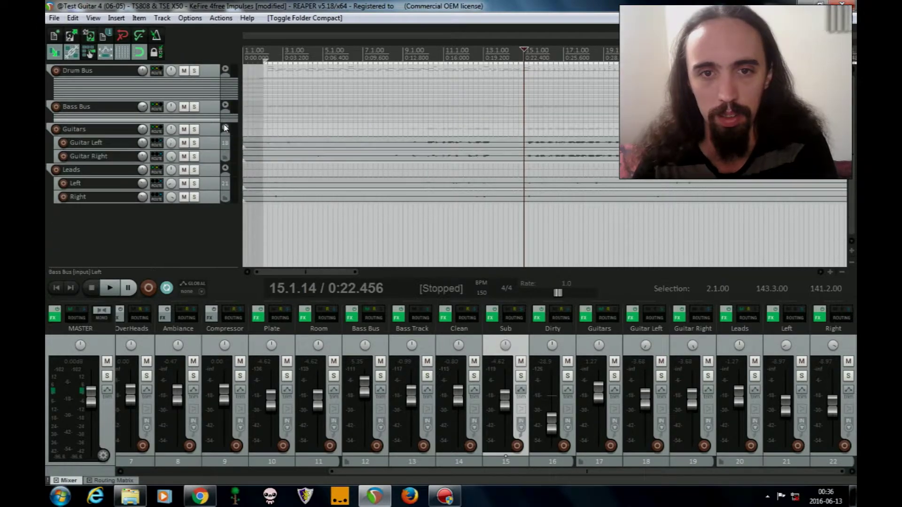
click(225, 129)
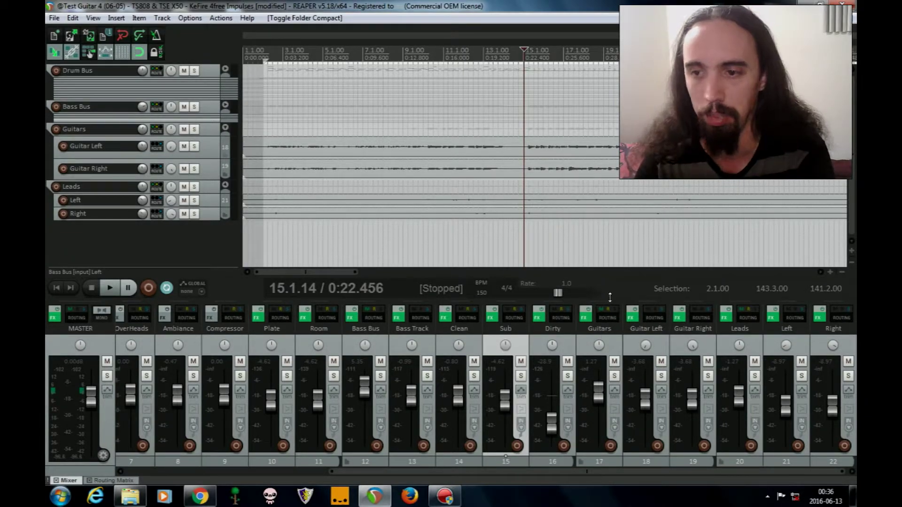
Enlarge the mixer and bypass TSE X50 and keFIR on both Guitar Left and Guitar Right
drag(610, 297, 620, 183)
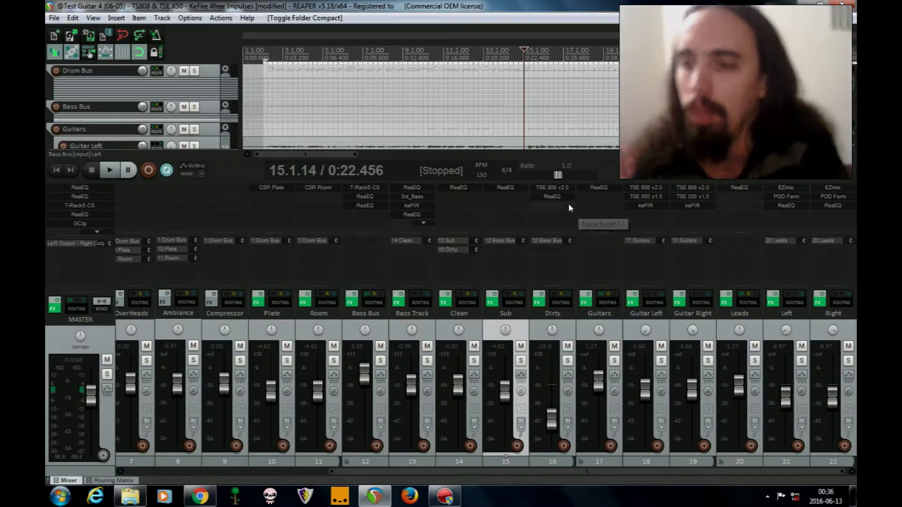
shift+click(644, 197)
shift+click(693, 197)
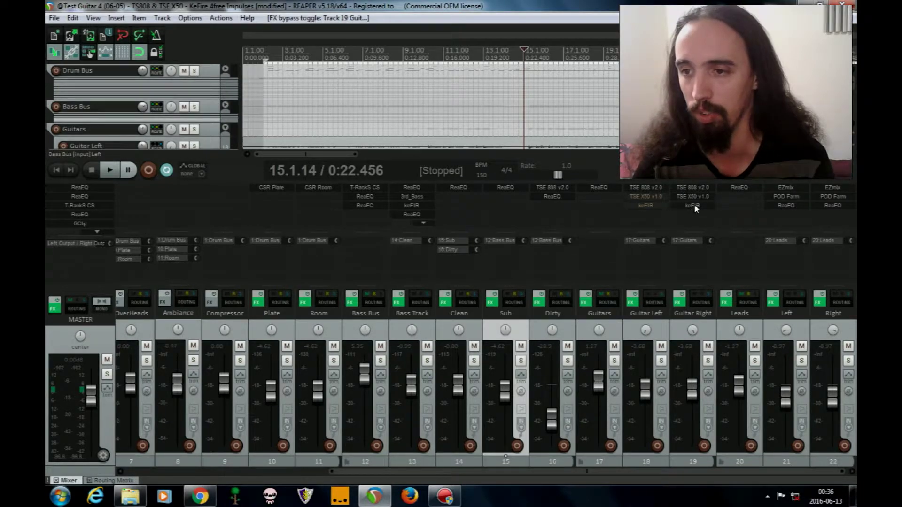
Solo the Guitars bus and play back a passage with TSE X50 and keFIR bypassed
click(614, 361)
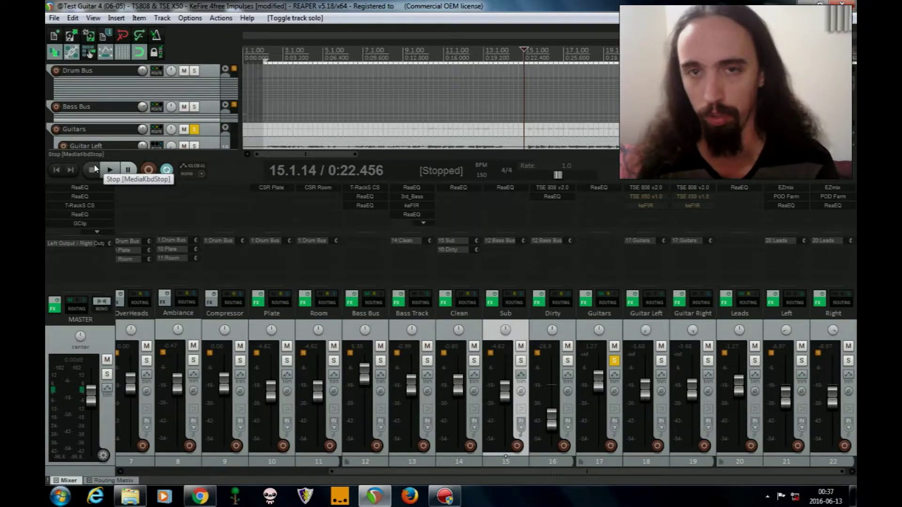
key(space)
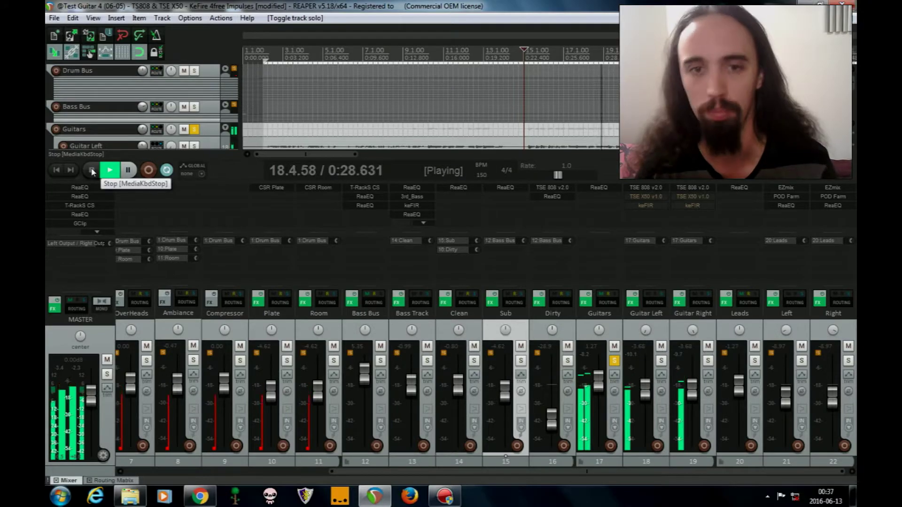
click(92, 171)
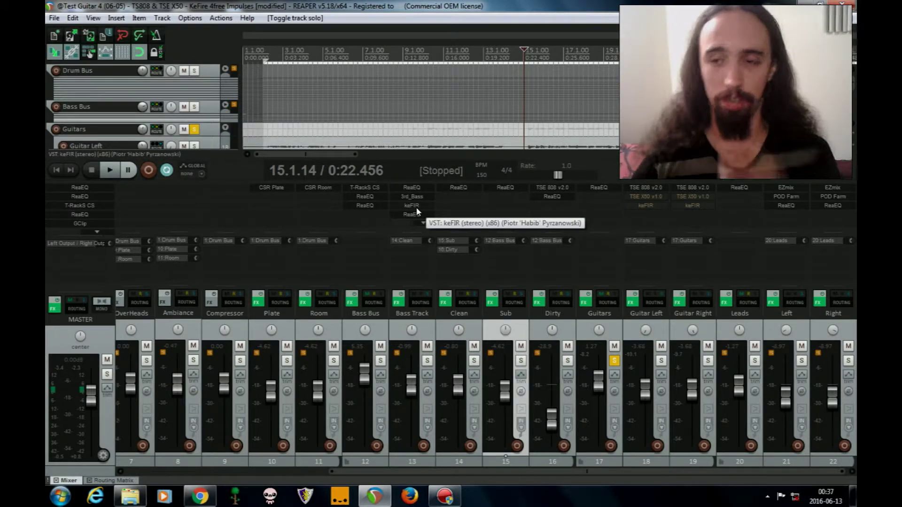
Enable TSE X50 on Guitar Left and Guitar Right, and open Guitar Left's amp interface to examine its knob settings
shift+click(657, 196)
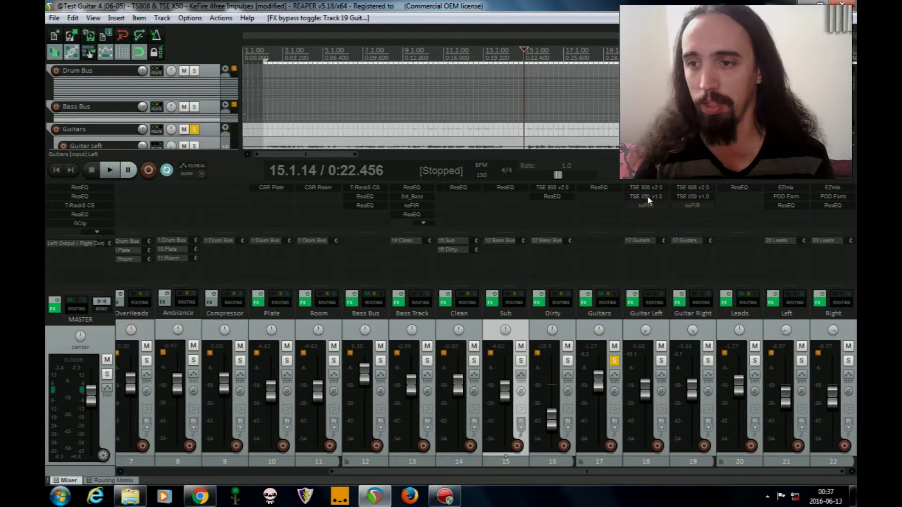
click(647, 196)
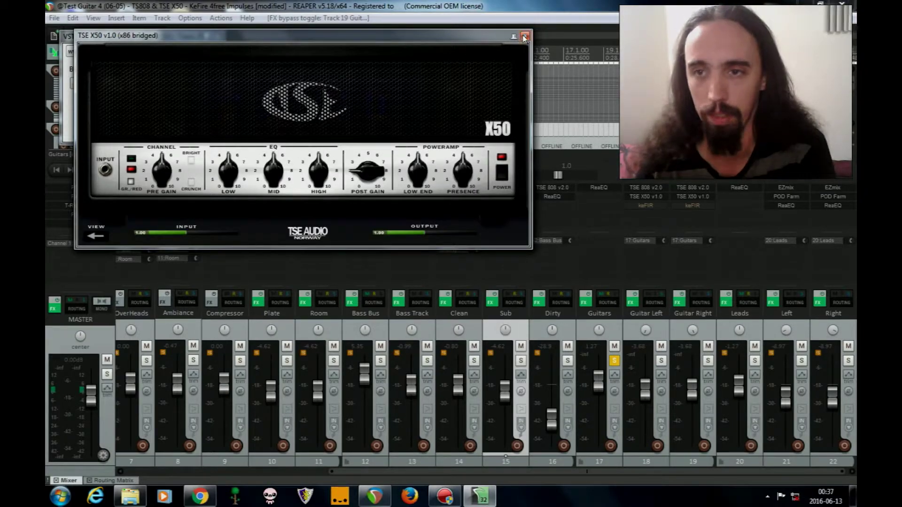
drag(454, 34, 556, 85)
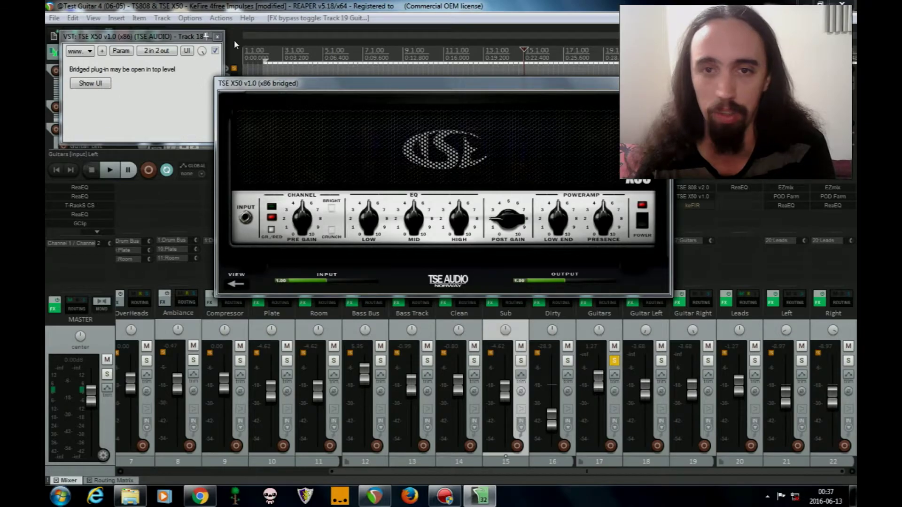
click(217, 36)
Play back the soloed guitars twice with TSE X50 active and keFIR bypassed, and close the amp interface
click(118, 172)
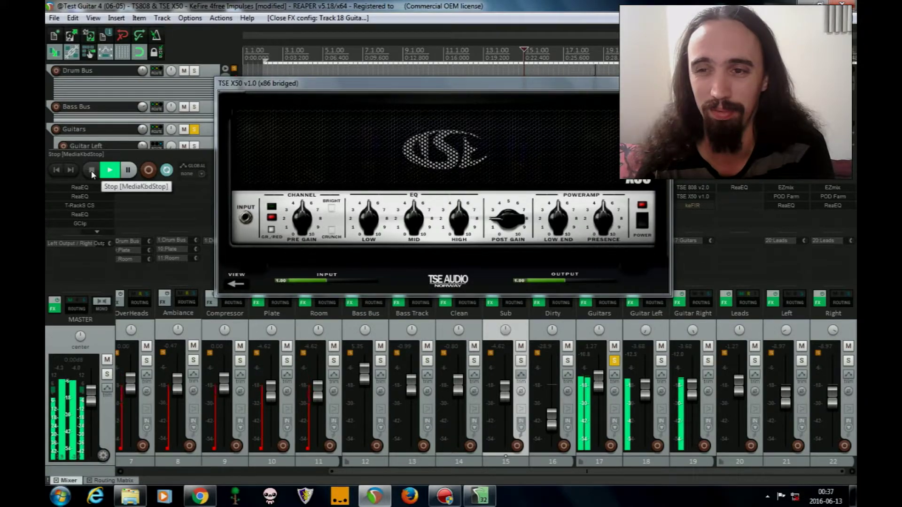
click(93, 173)
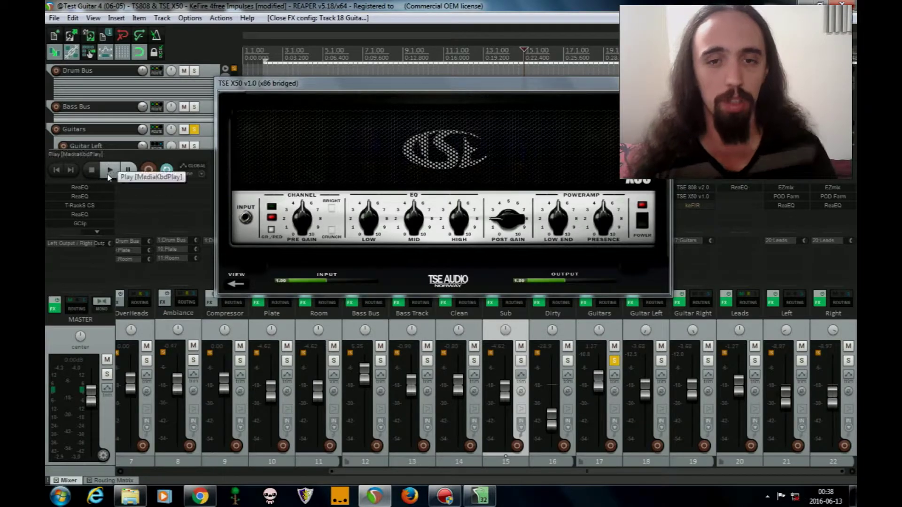
click(109, 170)
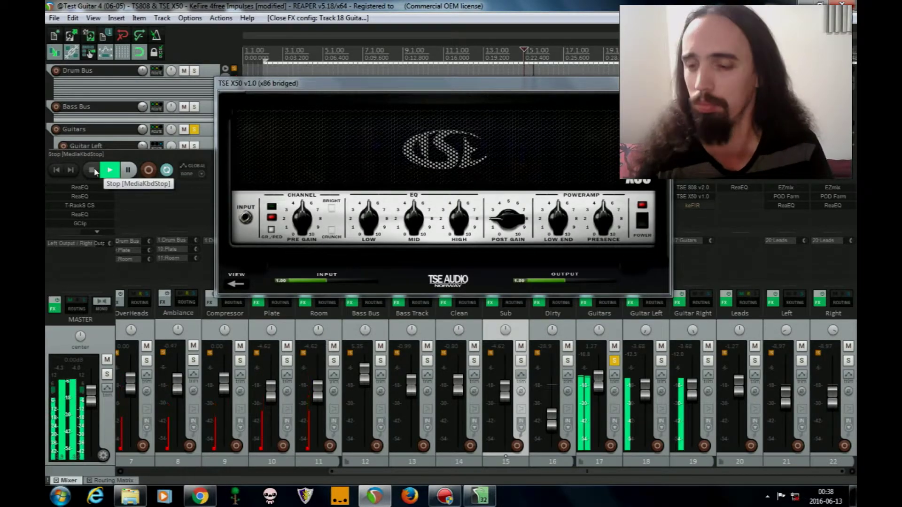
click(94, 172)
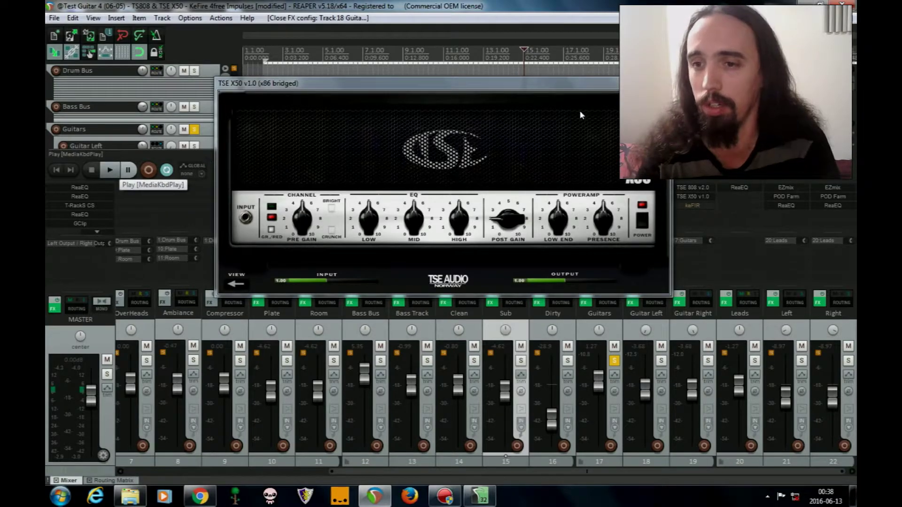
click(667, 83)
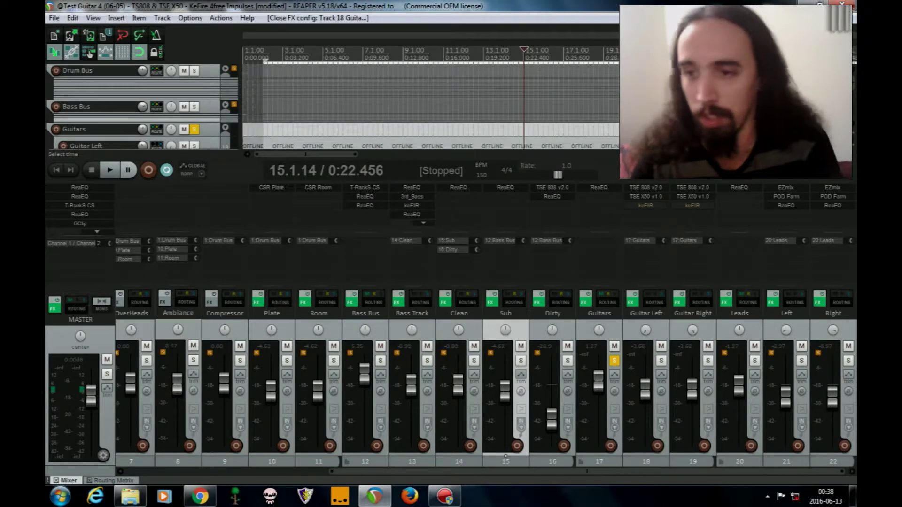
Examine the impulse and settings in Guitar Left's keFIR, close its windows and briefly play back the soloed guitars
click(645, 205)
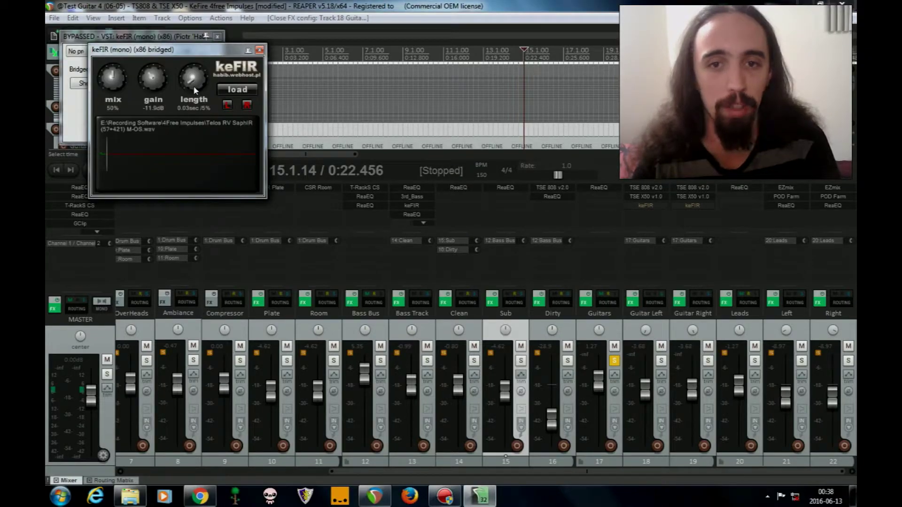
click(259, 50)
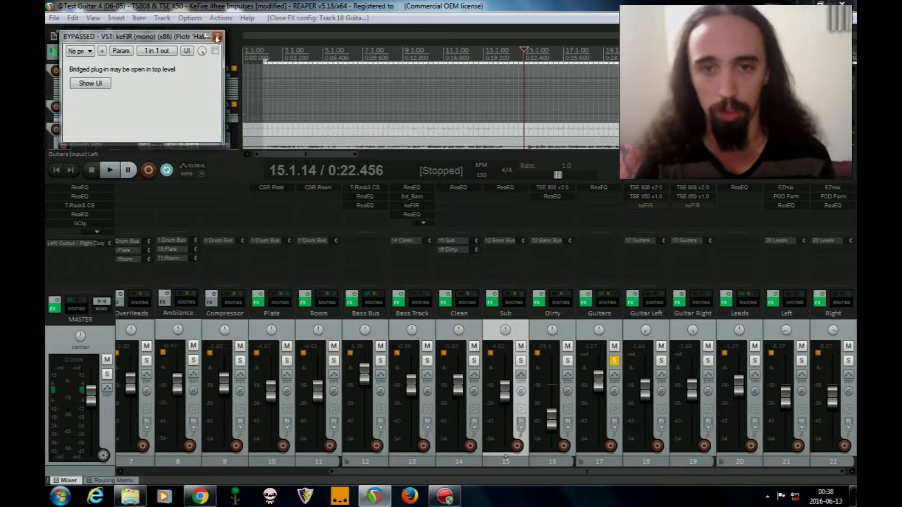
click(218, 36)
click(116, 167)
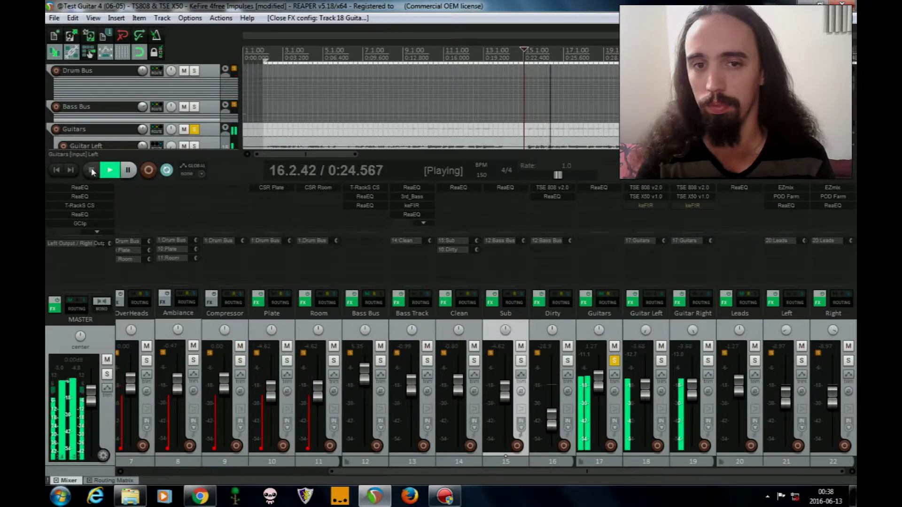
key(space)
Enable keFIR on Guitar Left and Guitar Right, and play back the soloed guitars before unsoloing their bus
shift+click(645, 206)
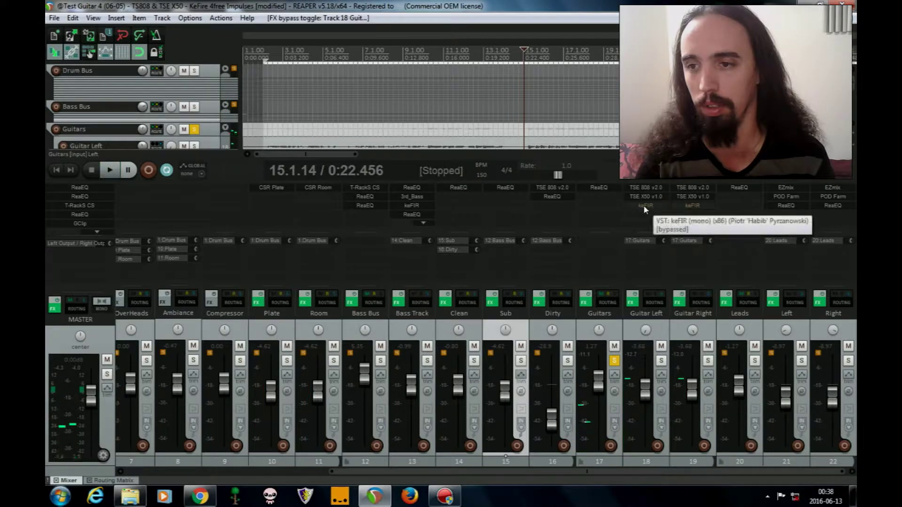
shift+click(694, 206)
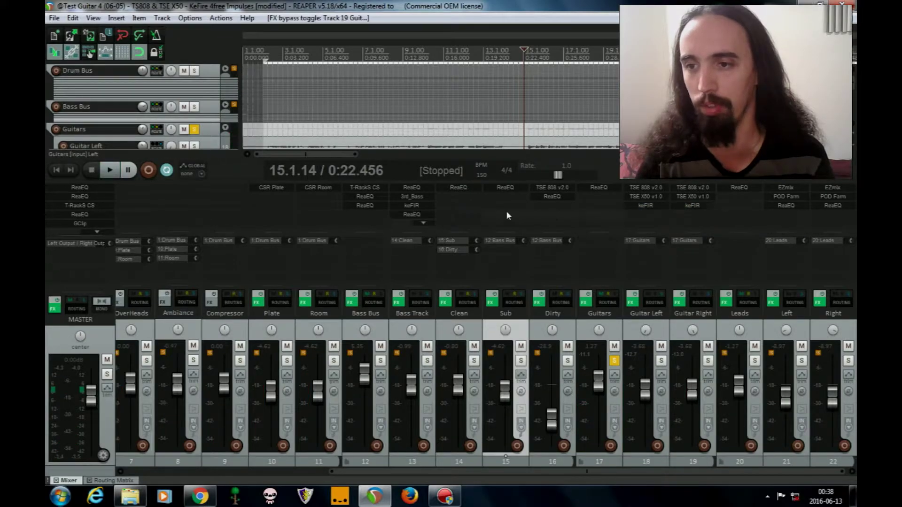
click(110, 170)
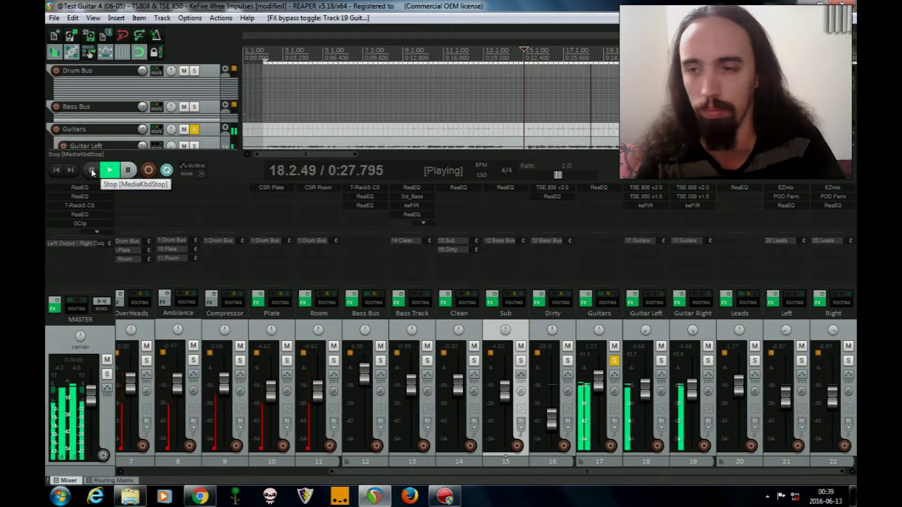
click(92, 173)
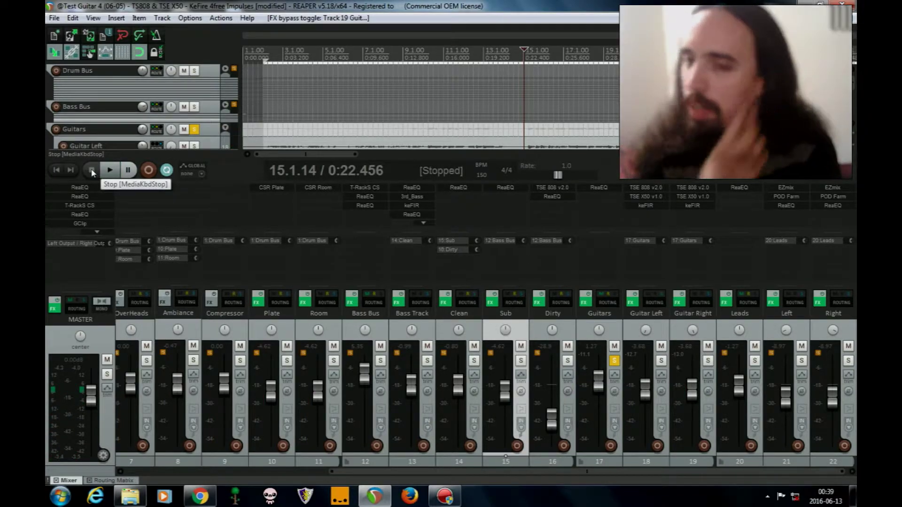
click(614, 361)
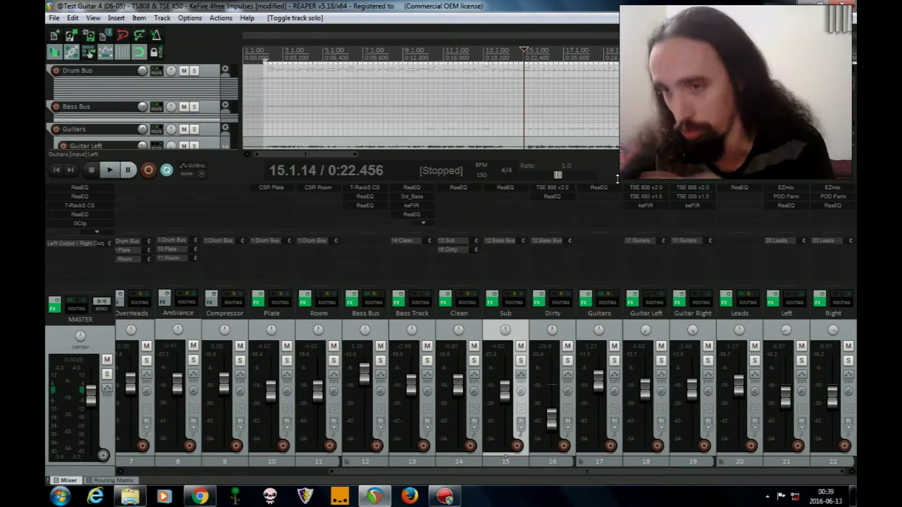
Examine the knob settings of Guitar Left's TSE 808 pedal and the filter curve of the Guitars bus's ReaEQ
click(647, 188)
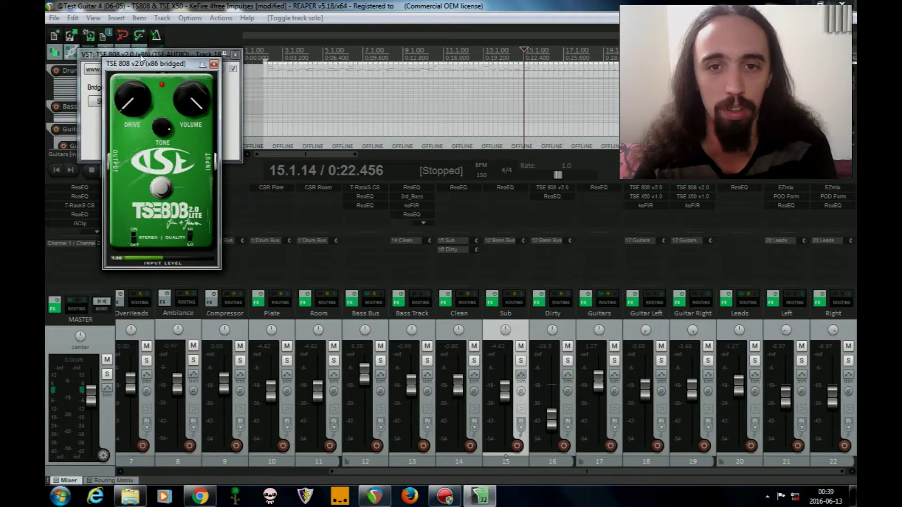
drag(167, 67, 425, 128)
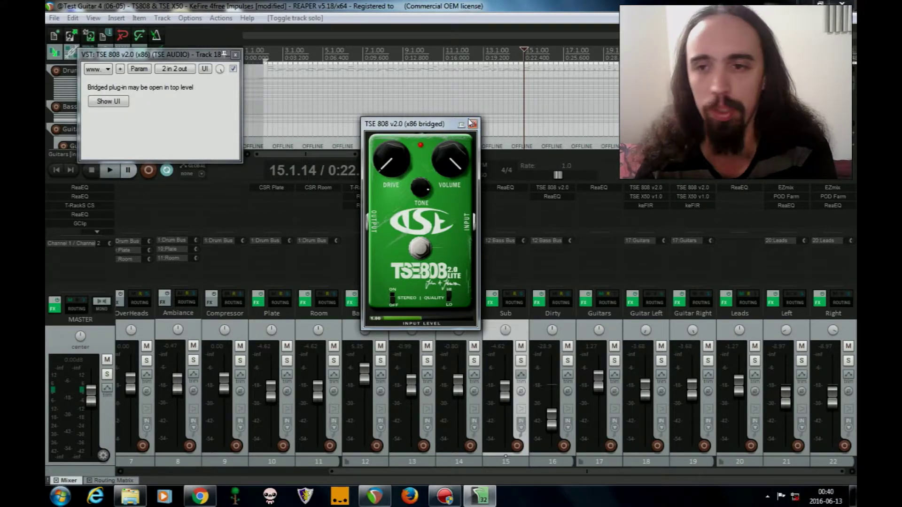
click(472, 125)
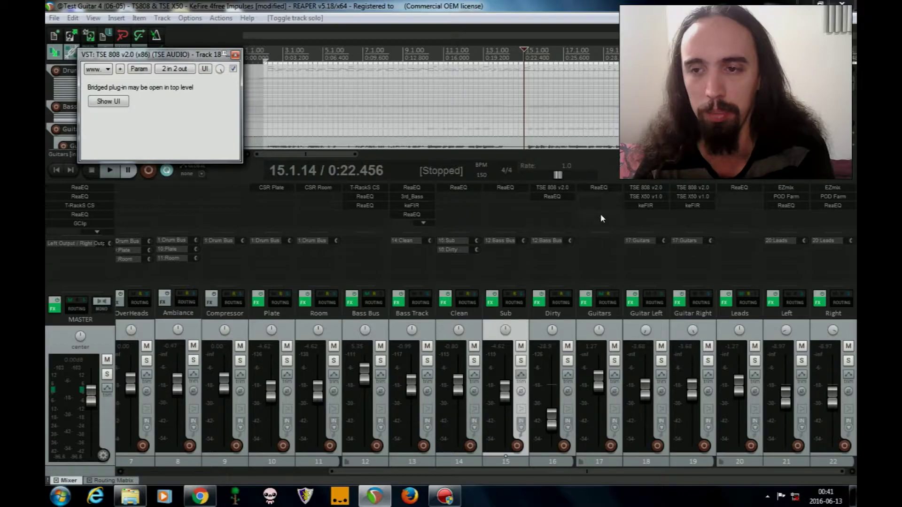
click(591, 186)
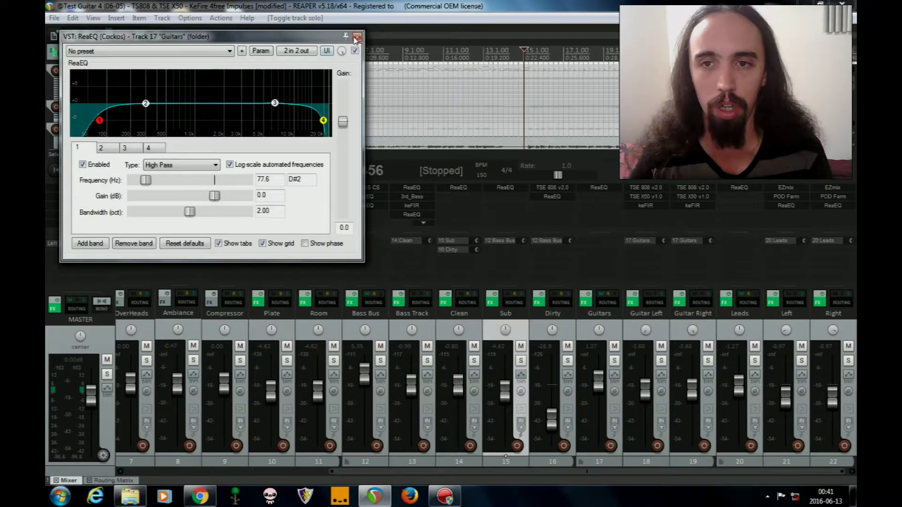
click(357, 37)
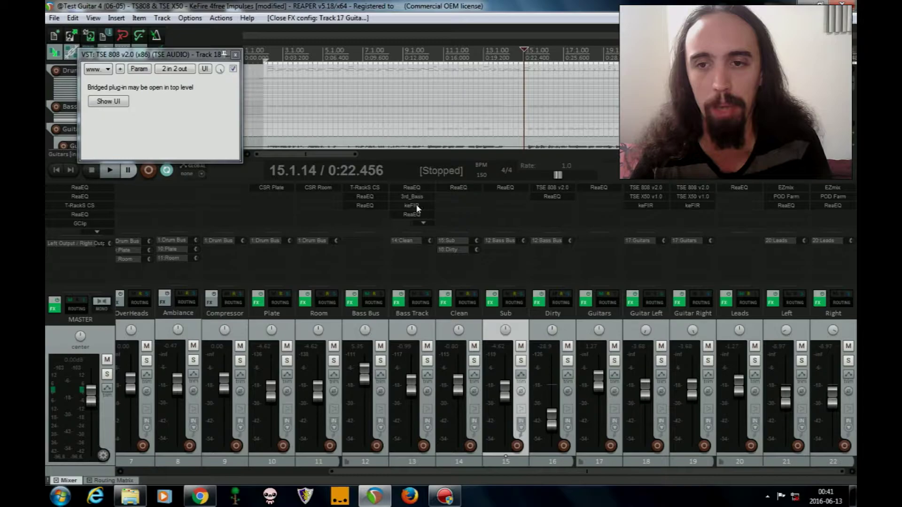
Look through the remaining insert effects on Bass Track and play back a passage of the full mix
scroll(421, 223, down, 1)
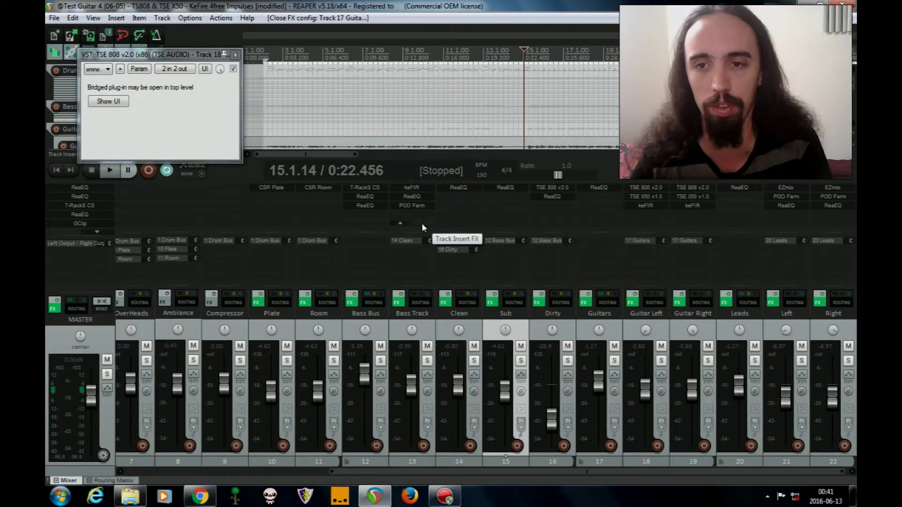
click(405, 223)
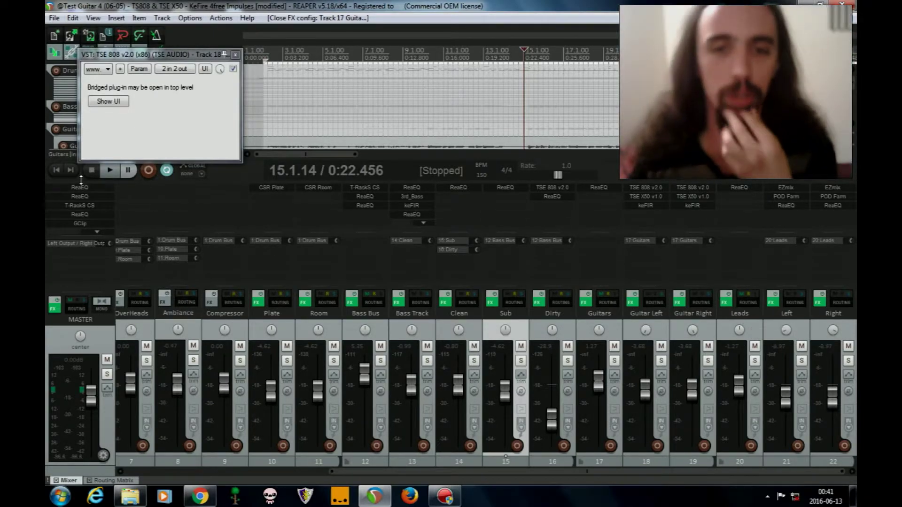
key(space)
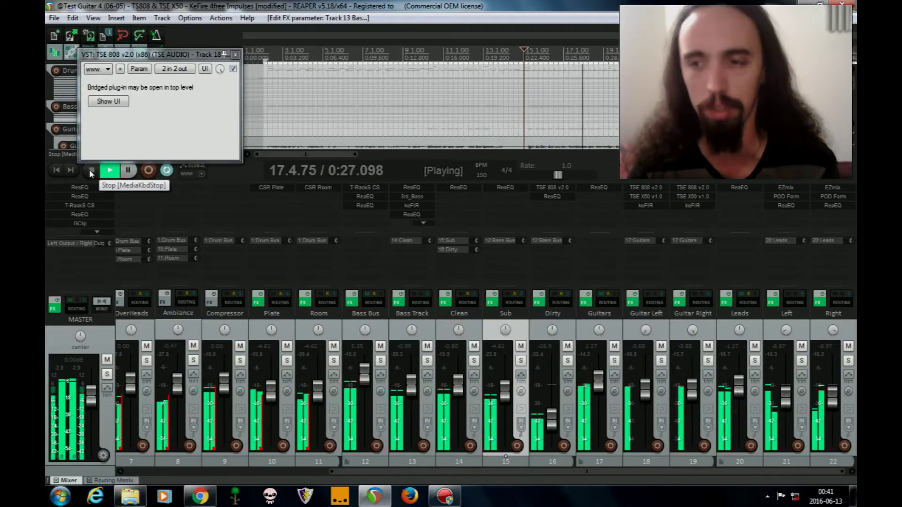
click(90, 170)
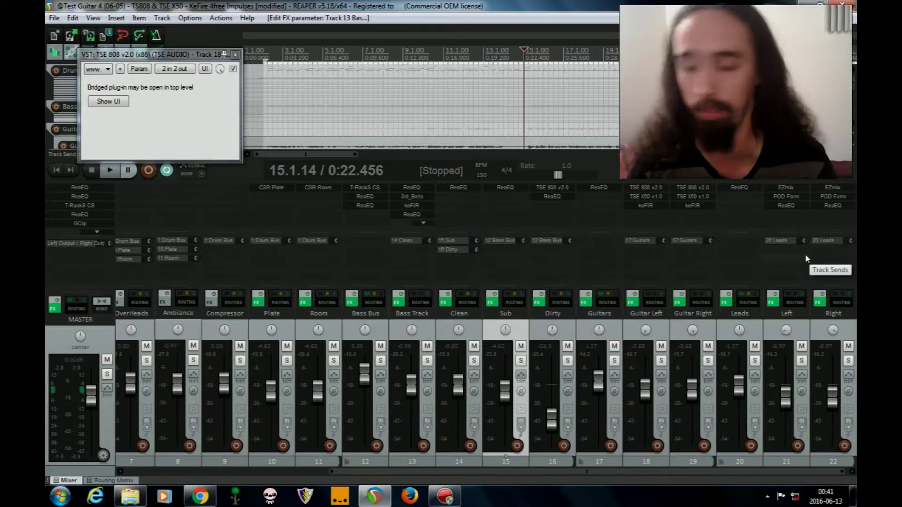
Solo the Left lead guitar track and open its EZmix interface, closing the leftover TSE 808 window
click(801, 362)
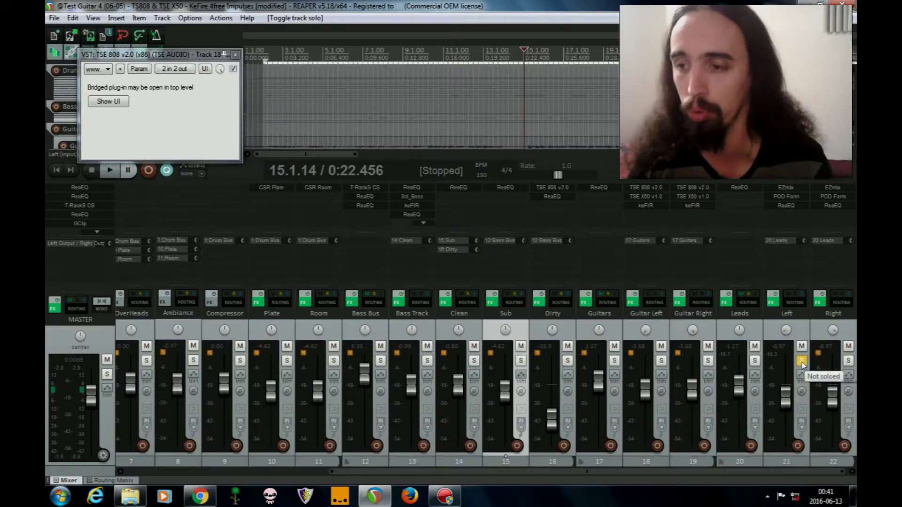
click(787, 188)
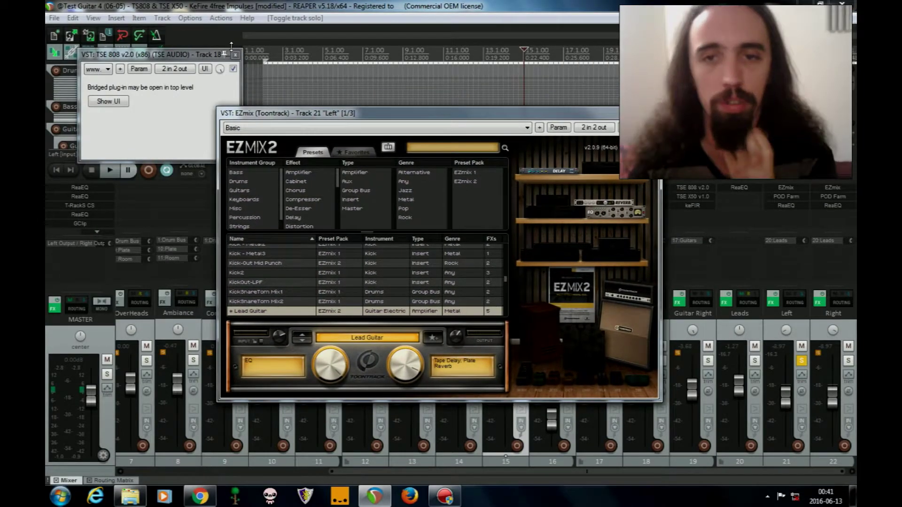
click(235, 55)
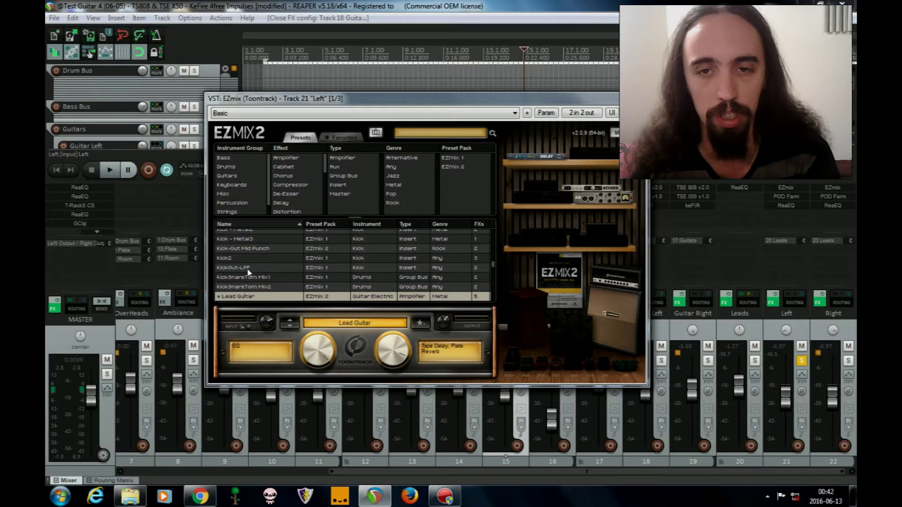
Filter the EZmix presets to Guitars, the Amplifier effect, the Amplifier type and the Metal genre, and look through the matching presets
click(234, 178)
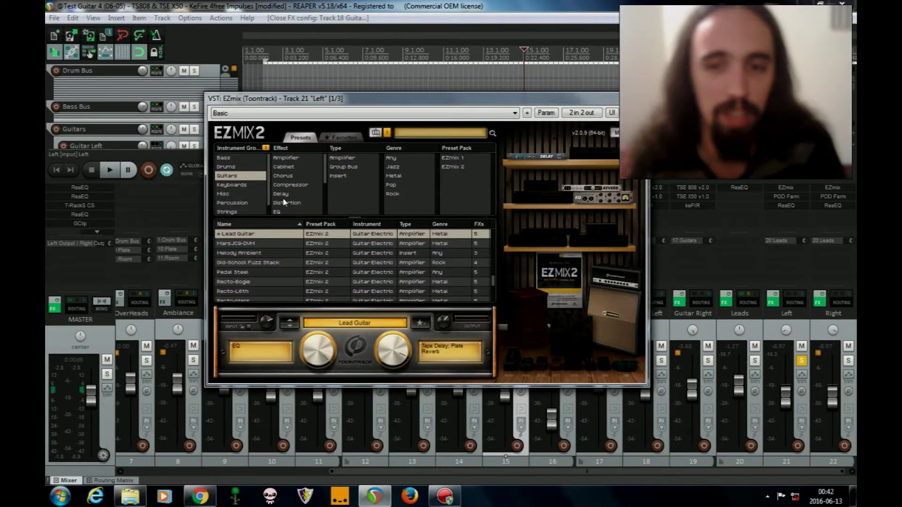
drag(325, 168, 326, 187)
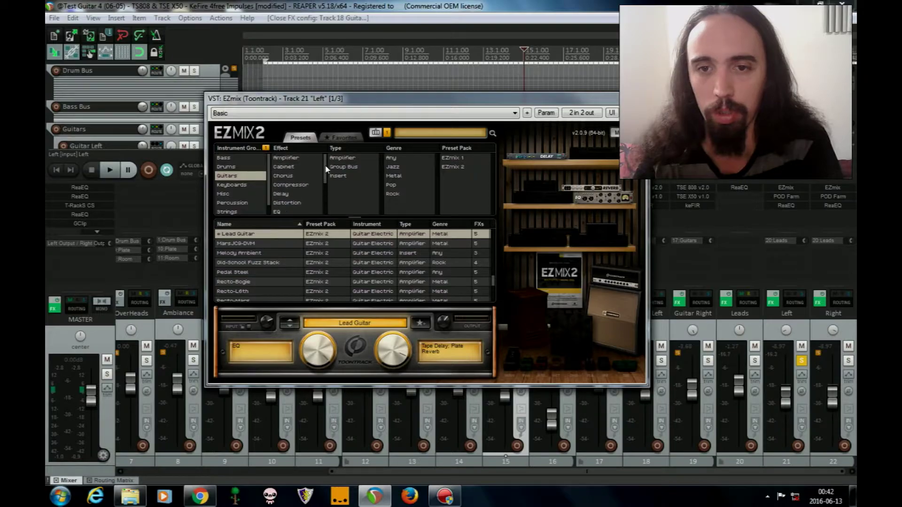
click(291, 160)
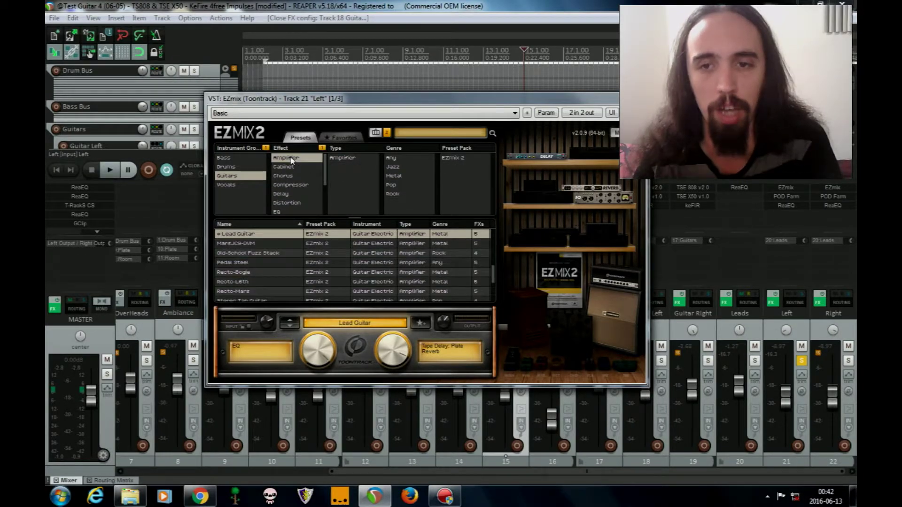
click(340, 160)
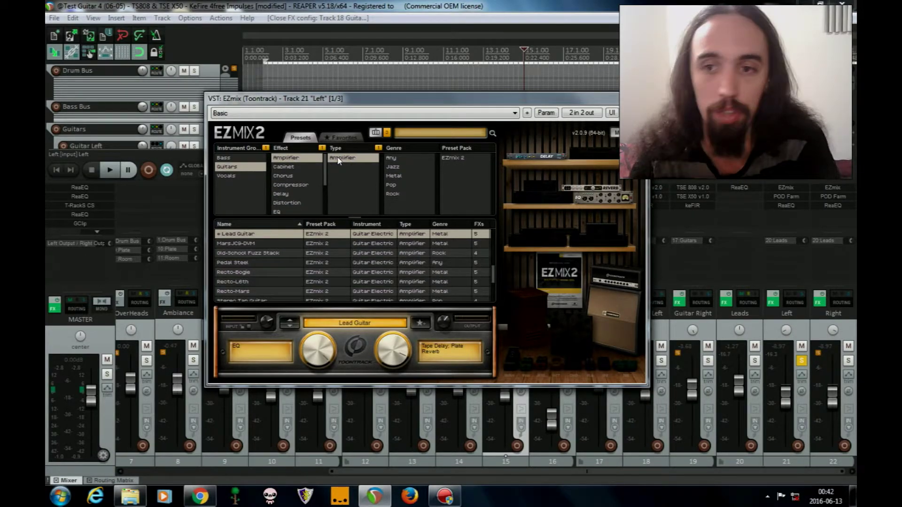
click(399, 176)
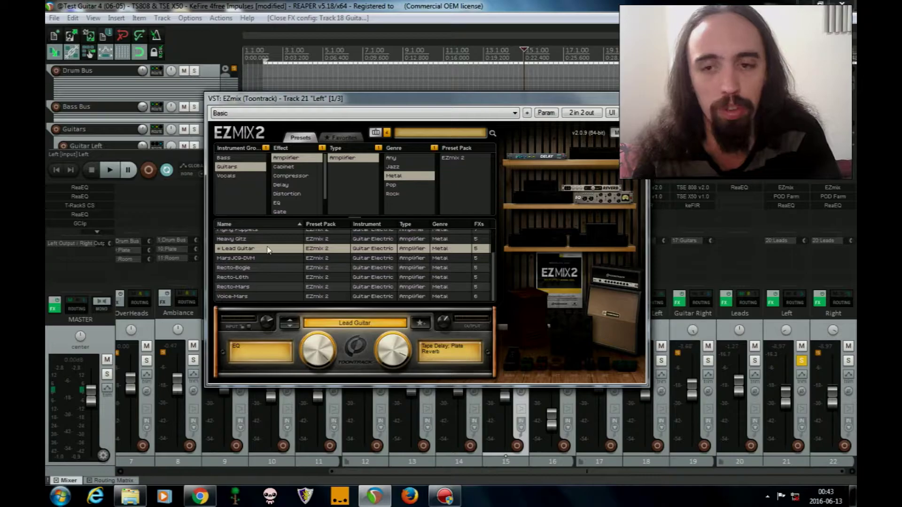
scroll(490, 258, up, 3)
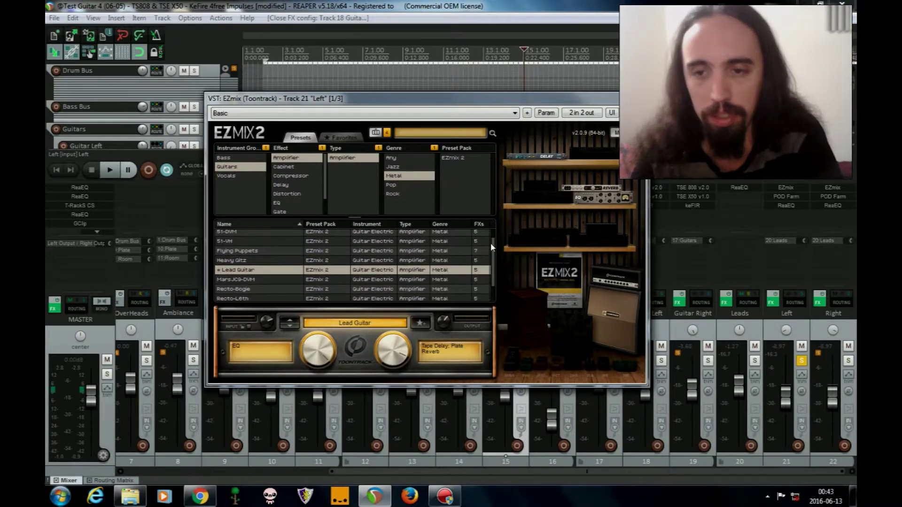
scroll(491, 249, down, 2)
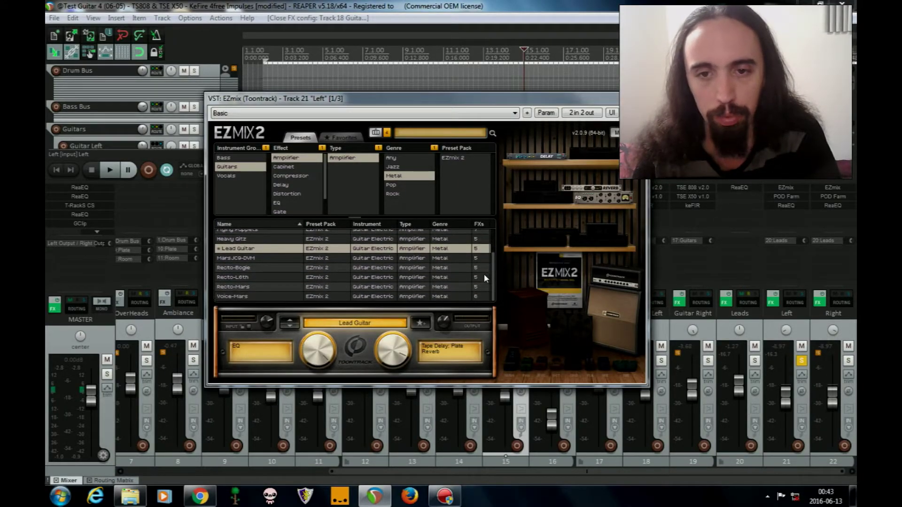
scroll(489, 240, up, 2)
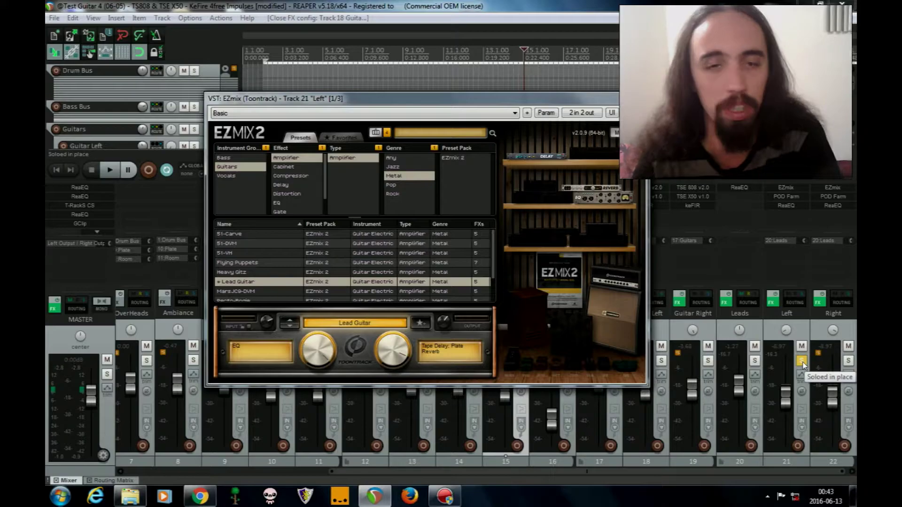
Audition the Lead Guitar, 51-Carve, 51-DVM, 51-VH, Flying Puppets, Heavy Gitz and MarsJC9-DVM presets by playing back the soloed Left track
click(110, 171)
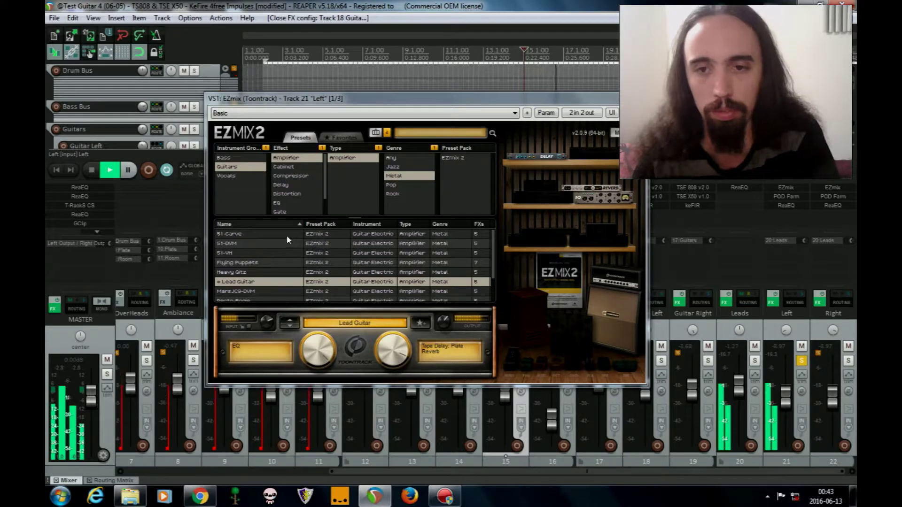
click(91, 170)
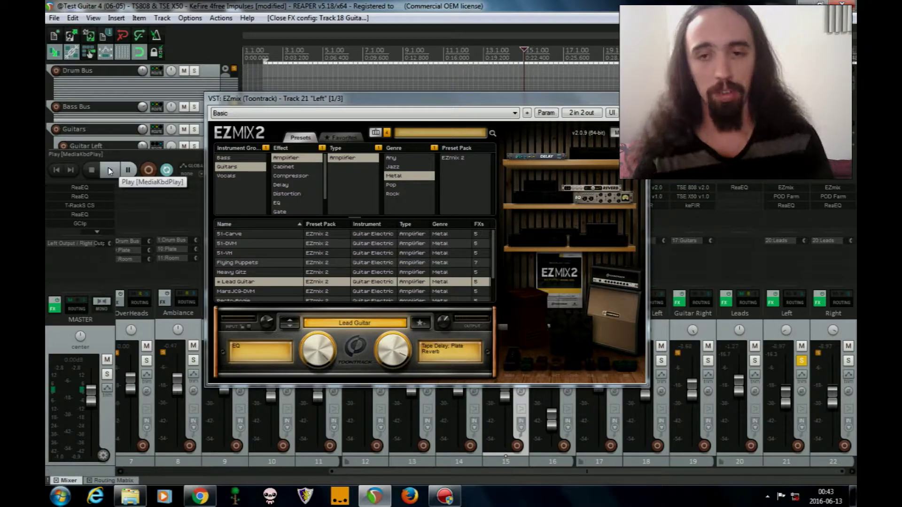
click(110, 170)
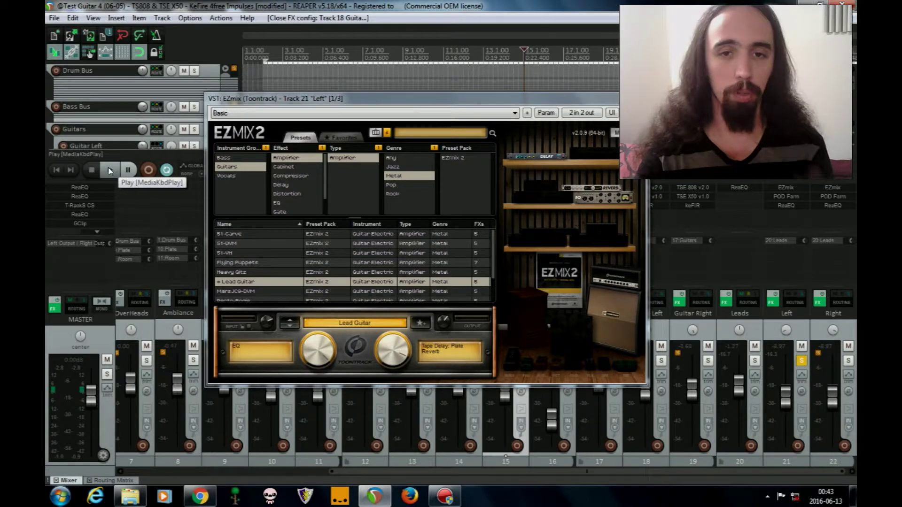
click(247, 233)
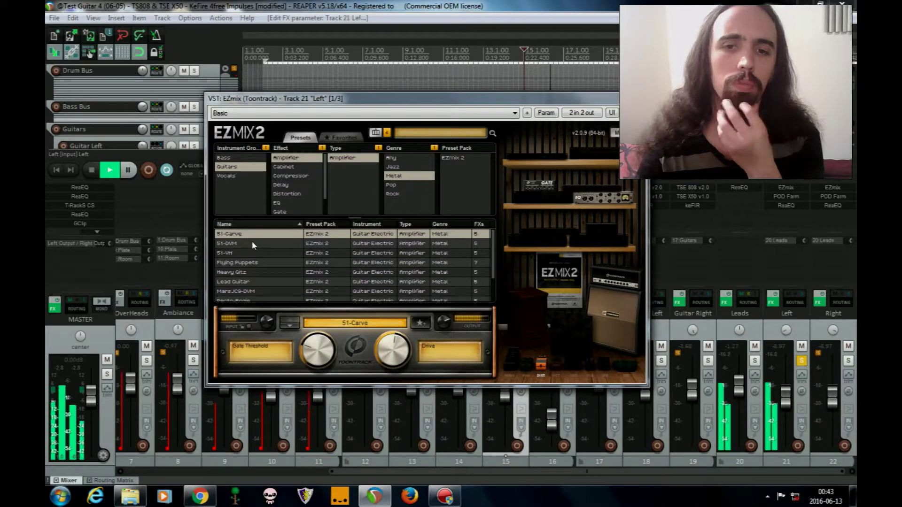
click(251, 243)
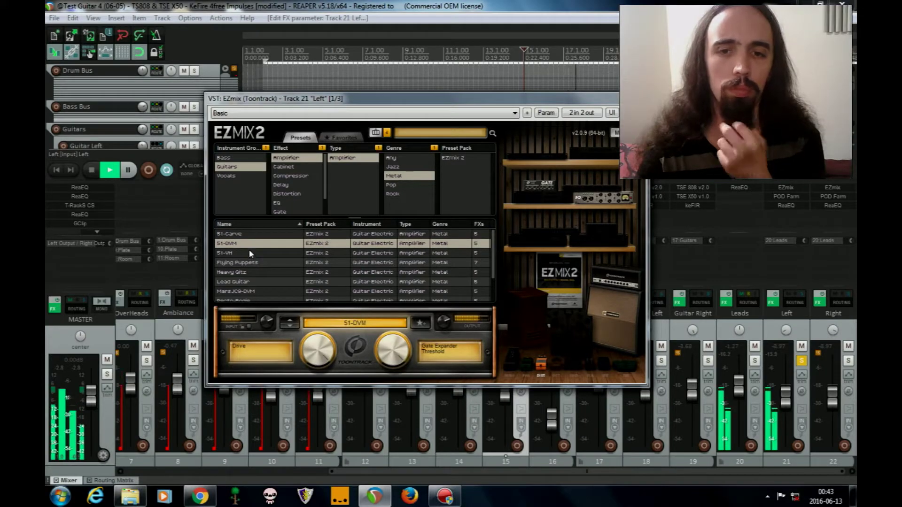
click(250, 255)
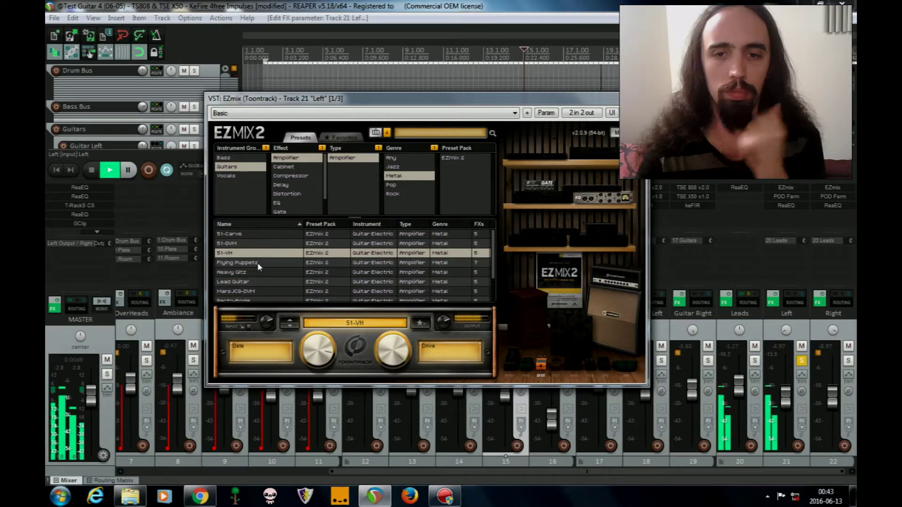
click(258, 264)
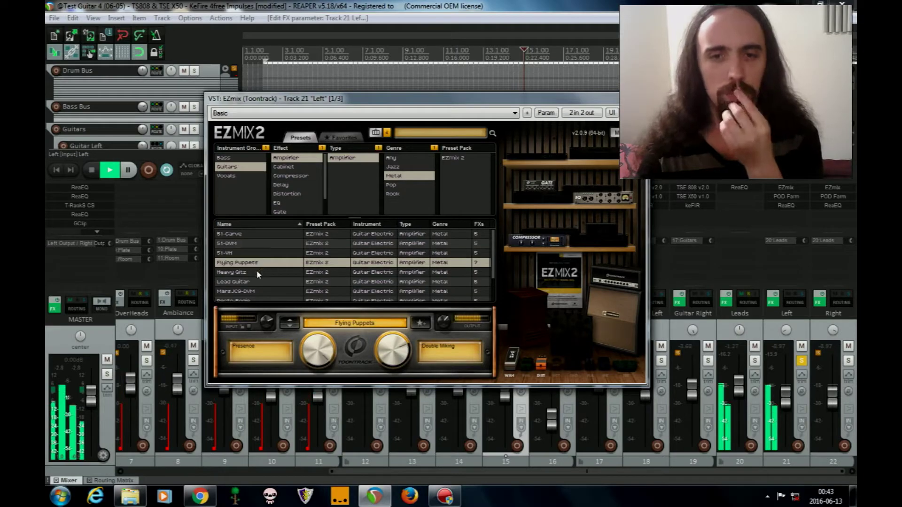
click(255, 271)
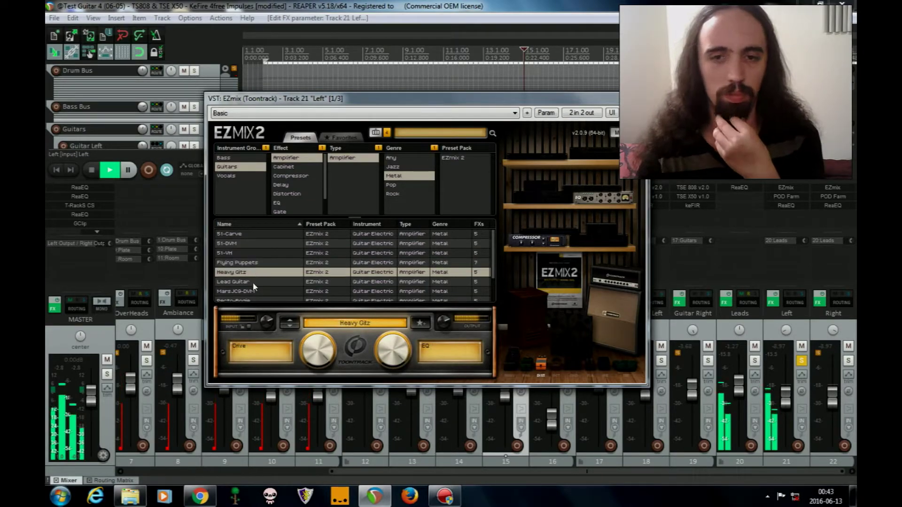
click(258, 290)
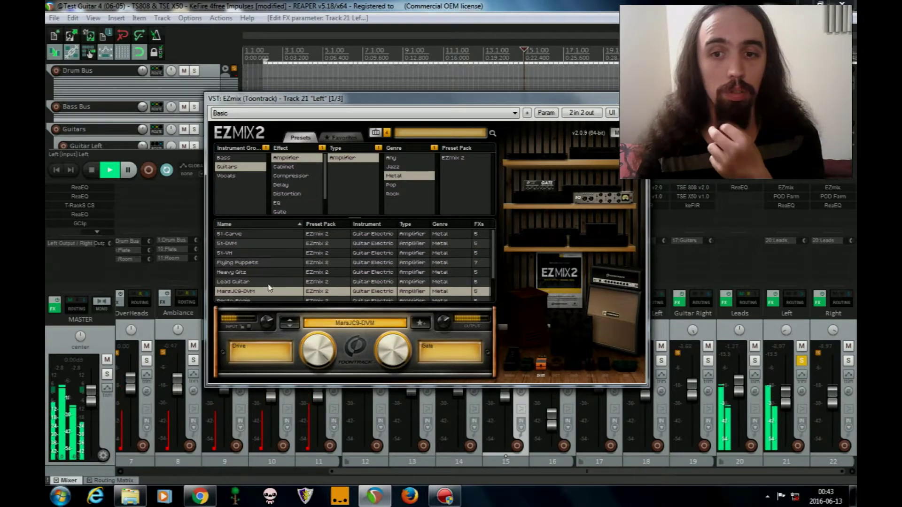
click(92, 171)
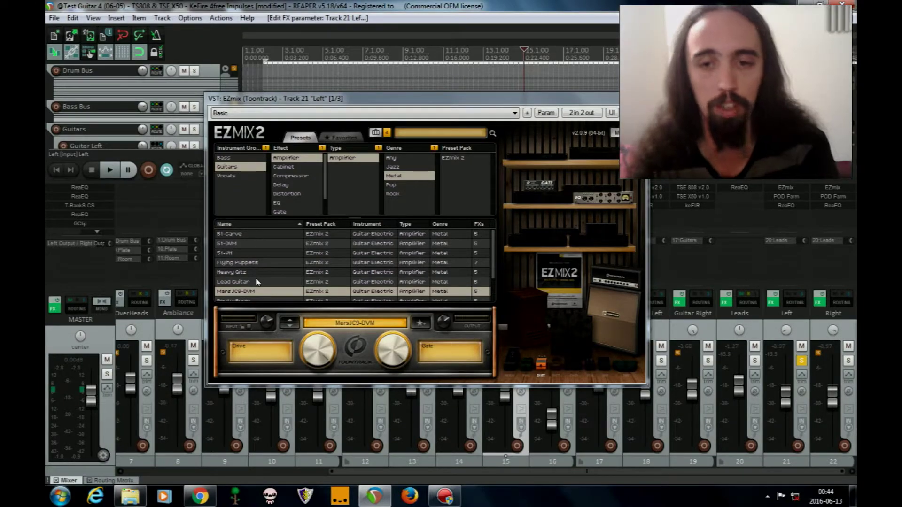
Set the Left track's EZmix back to the Lead Guitar preset, audition it in solo, and close the plugin window
click(257, 282)
click(109, 170)
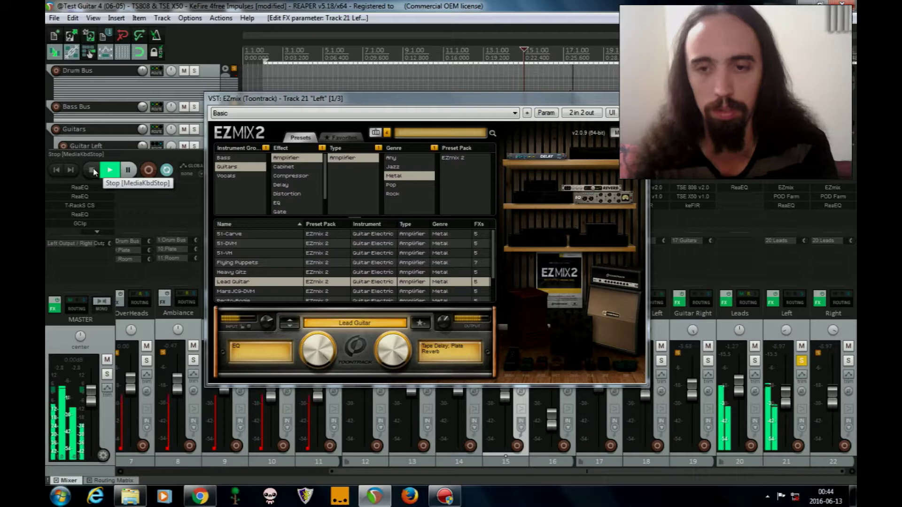
click(93, 171)
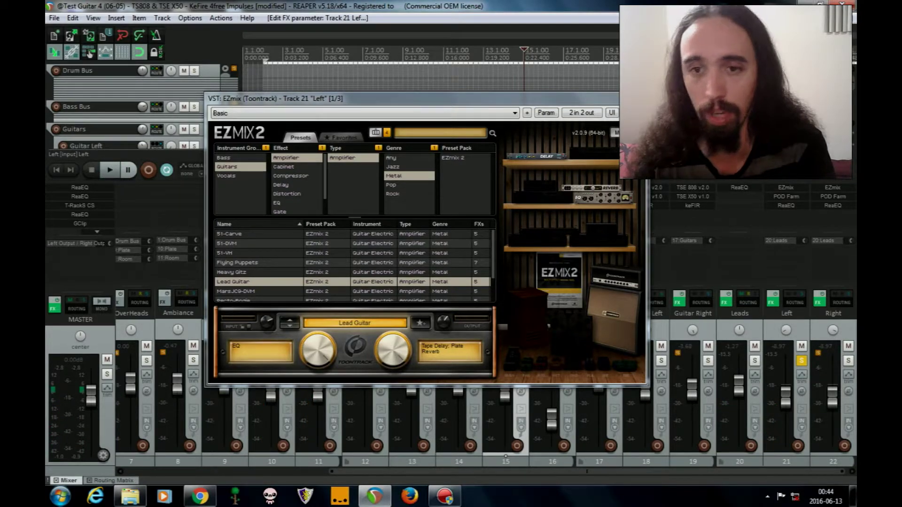
click(642, 99)
Unsolo the Left lead track and look over the settings of its ReaEQ
click(802, 361)
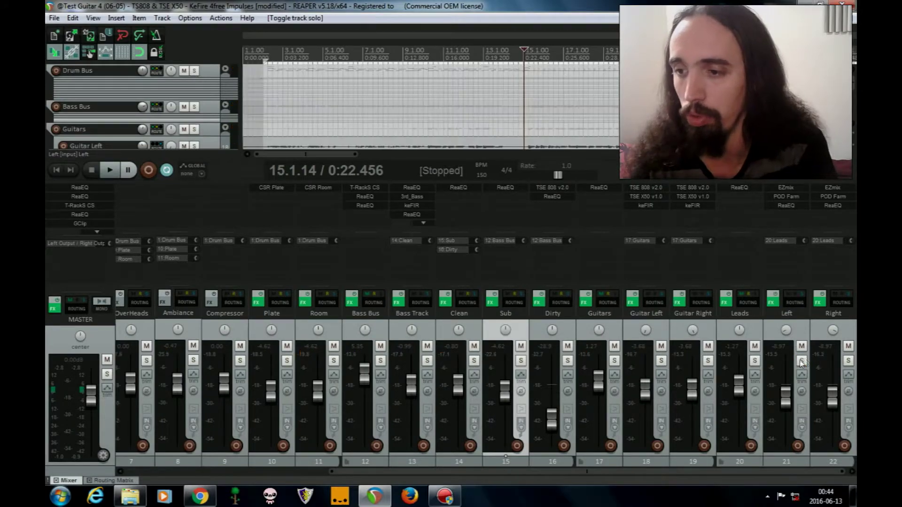
double_click(786, 207)
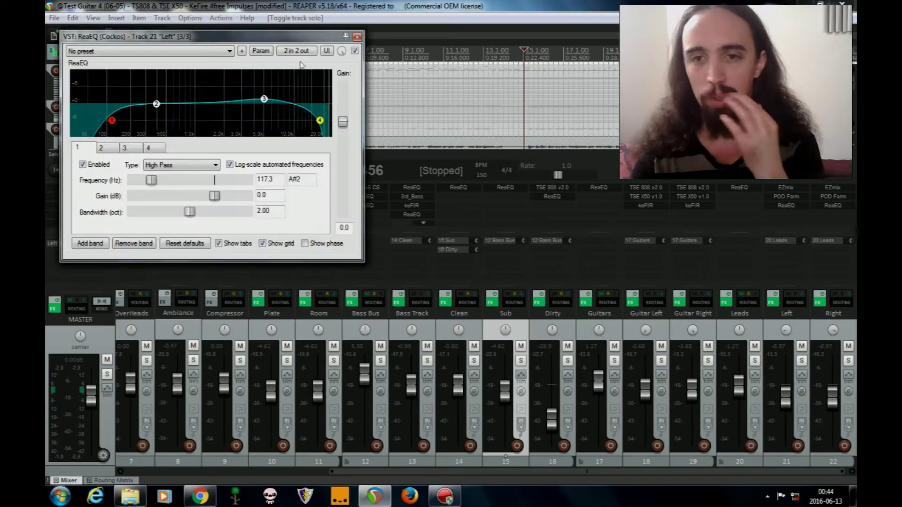
click(770, 207)
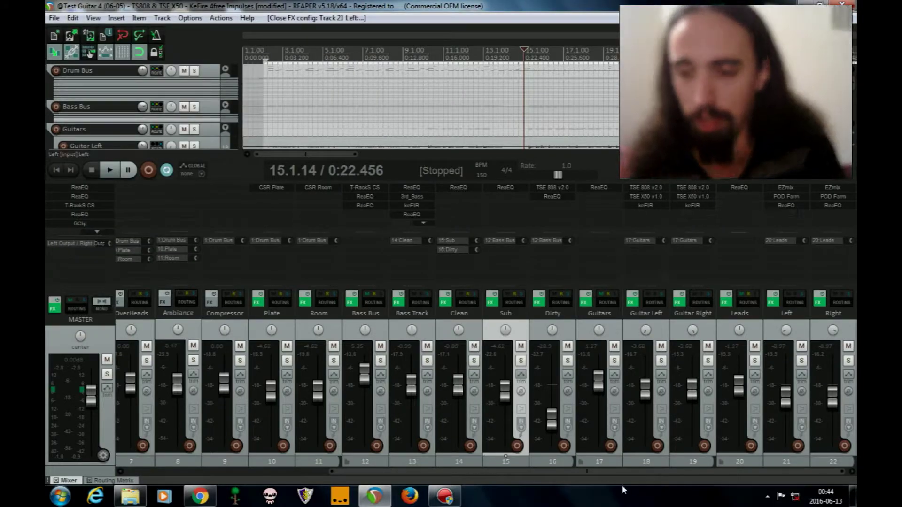
Return the mixer view to the drum tracks and enlarge the mixer to make room for the master track's full effect list
drag(554, 471, 351, 470)
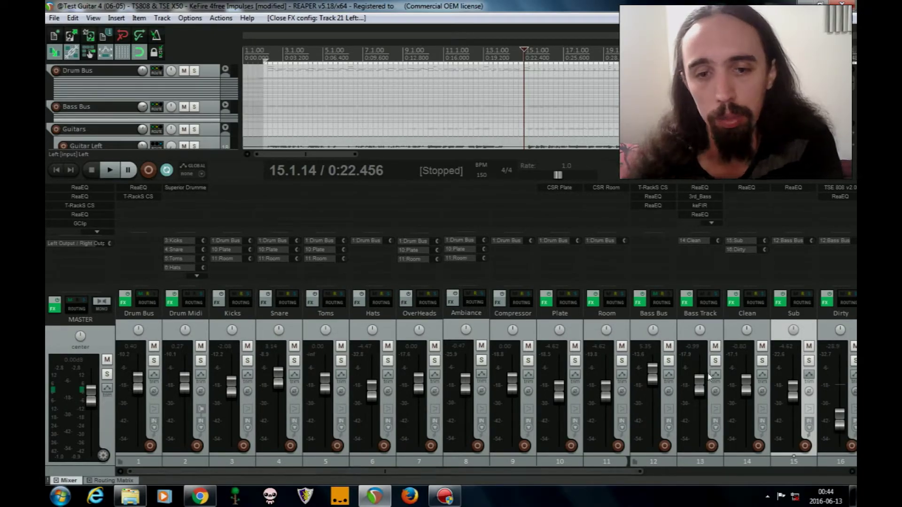
drag(600, 472, 441, 471)
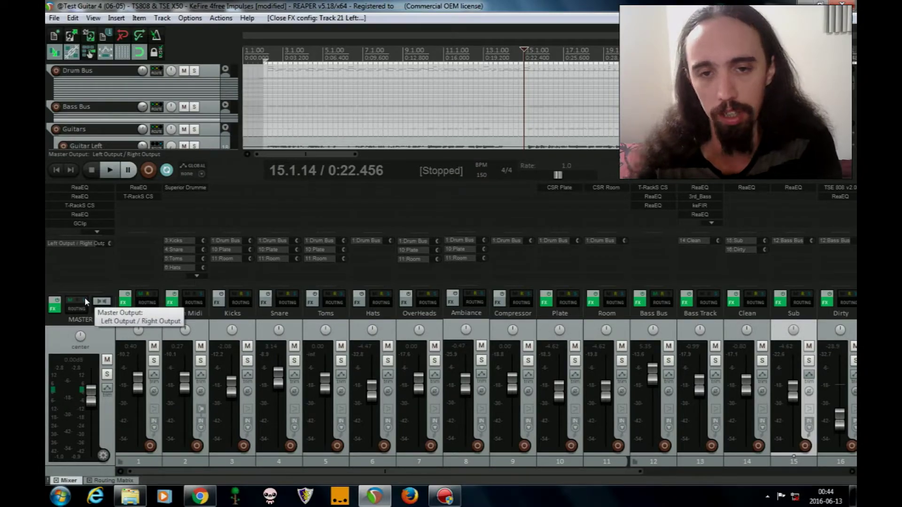
click(98, 231)
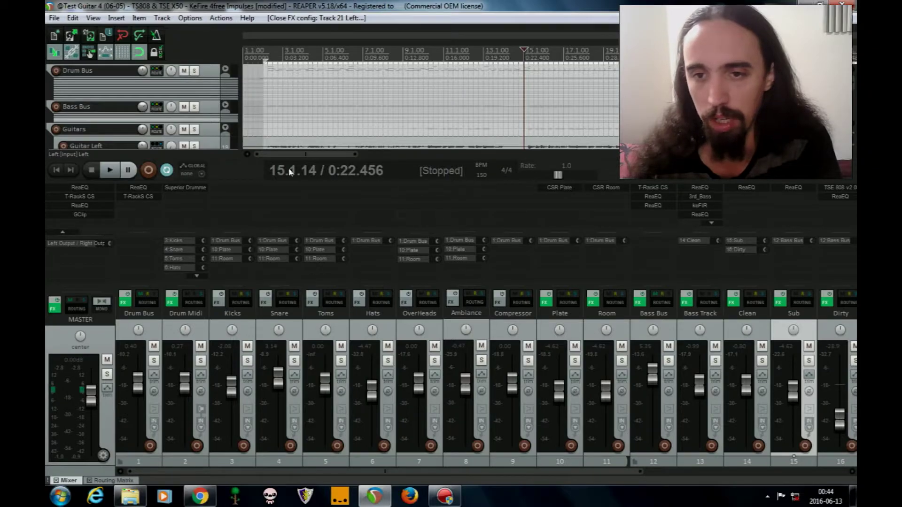
drag(249, 179, 245, 139)
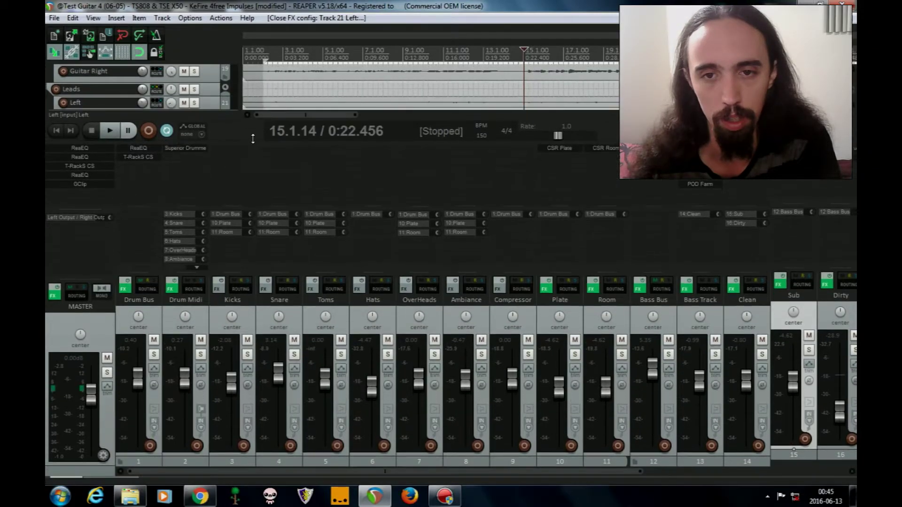
Inspect the high-pass and low-pass bands of the first ReaEQ in the master track's effects chain
click(89, 148)
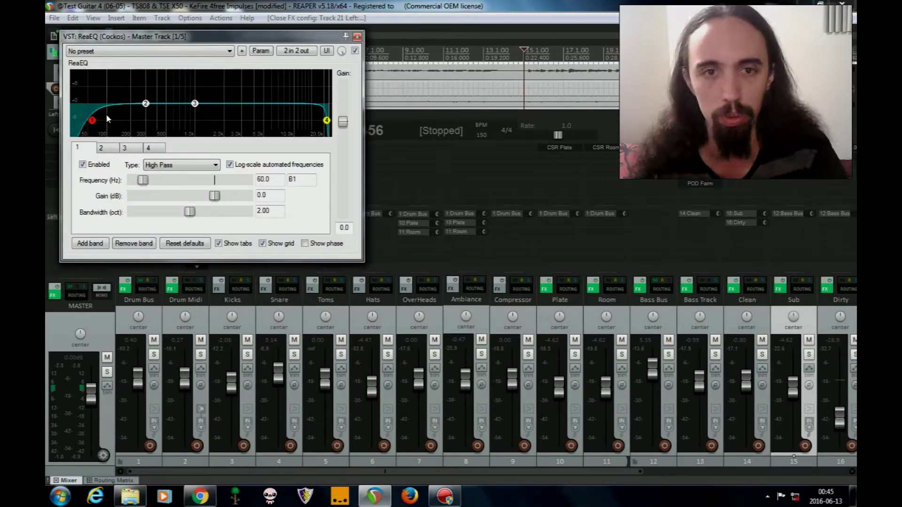
click(357, 37)
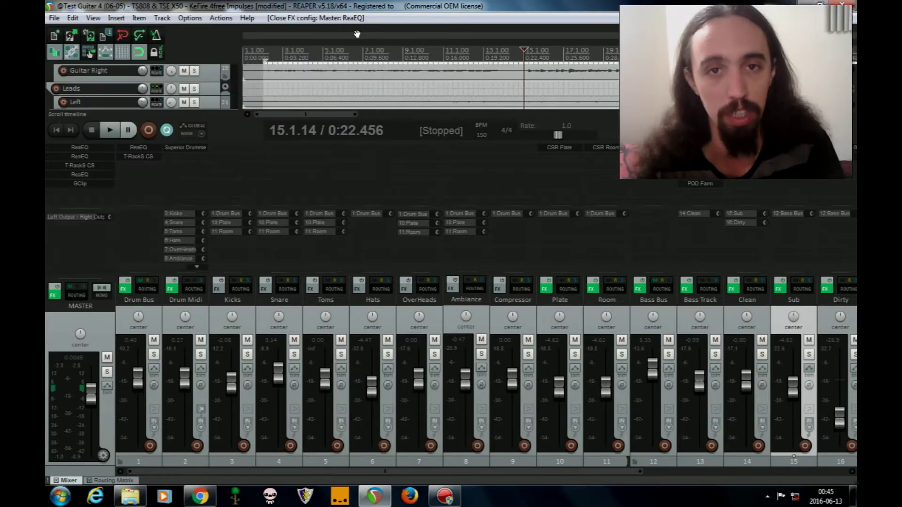
click(94, 148)
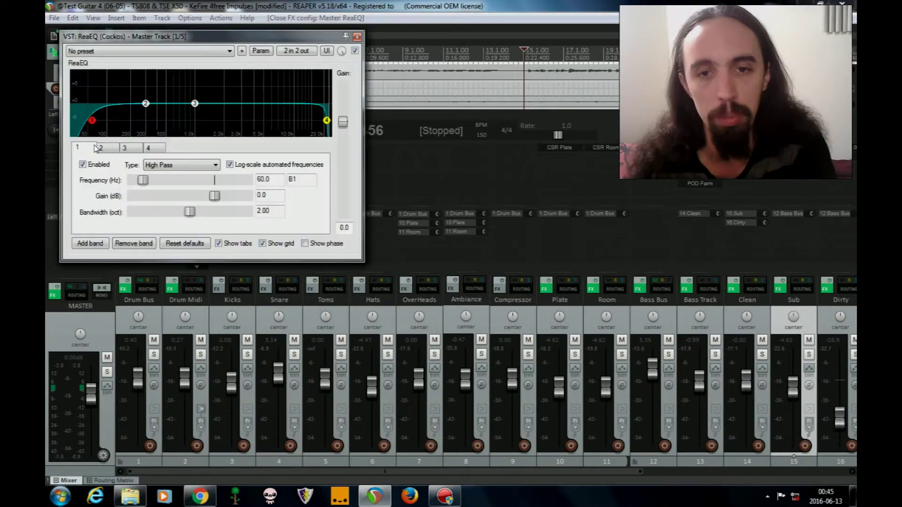
mouse_move(326, 124)
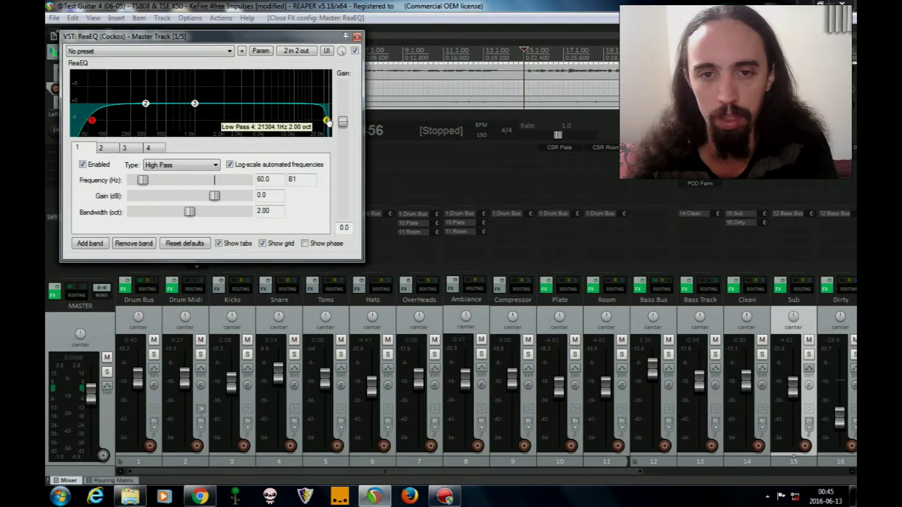
click(328, 122)
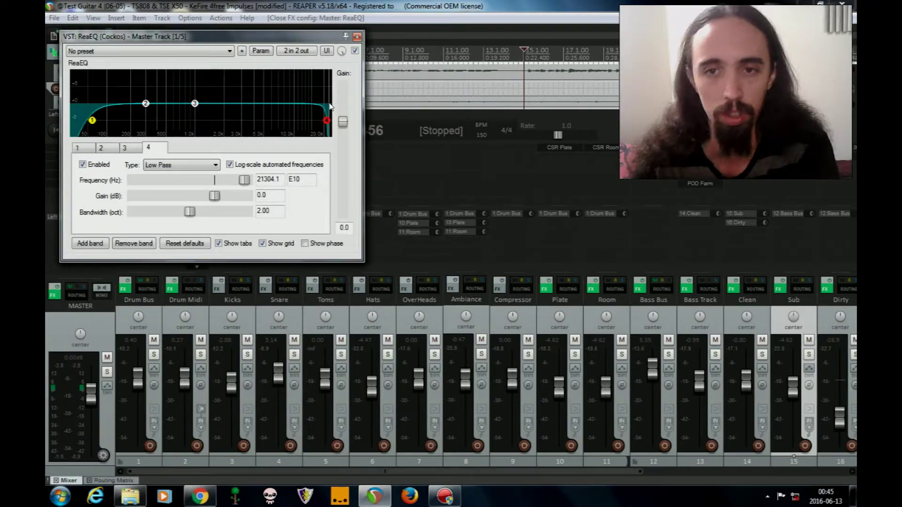
click(357, 37)
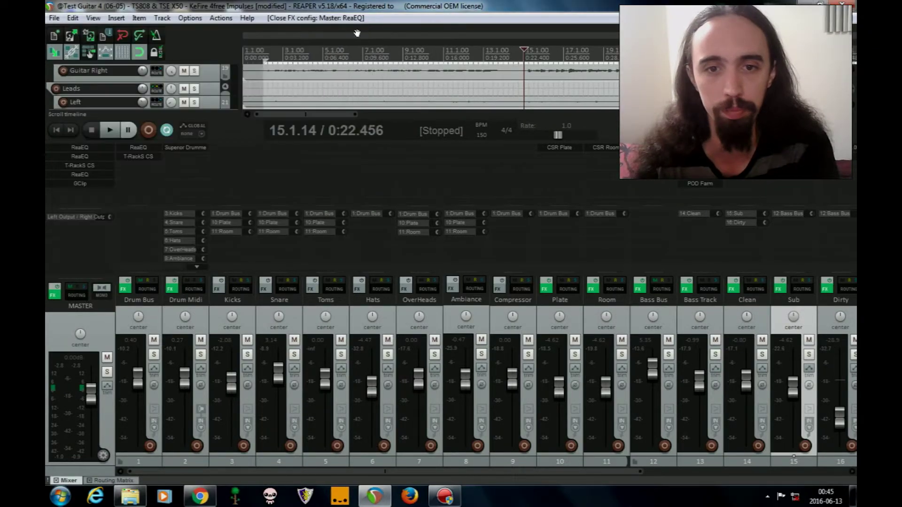
View the curves of the second and fourth master effects, both ReaEQ equalizers, closing each one after viewing
click(80, 156)
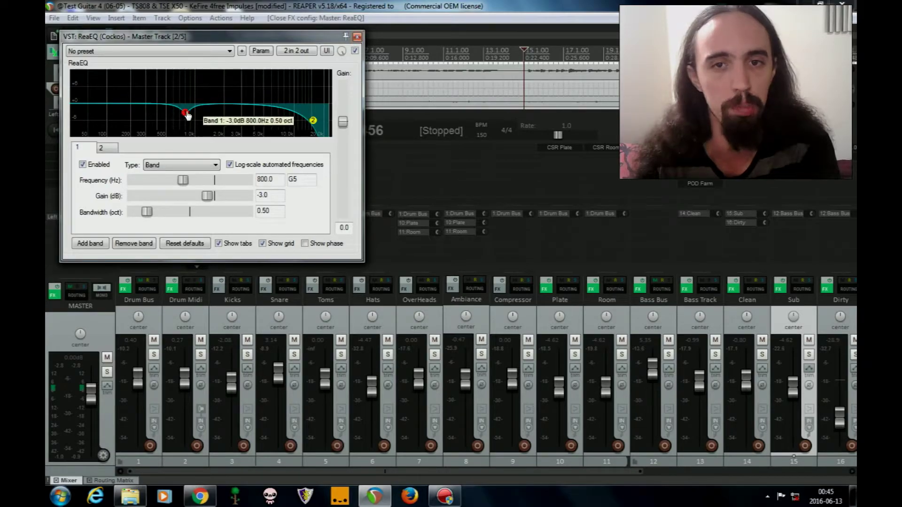
click(357, 36)
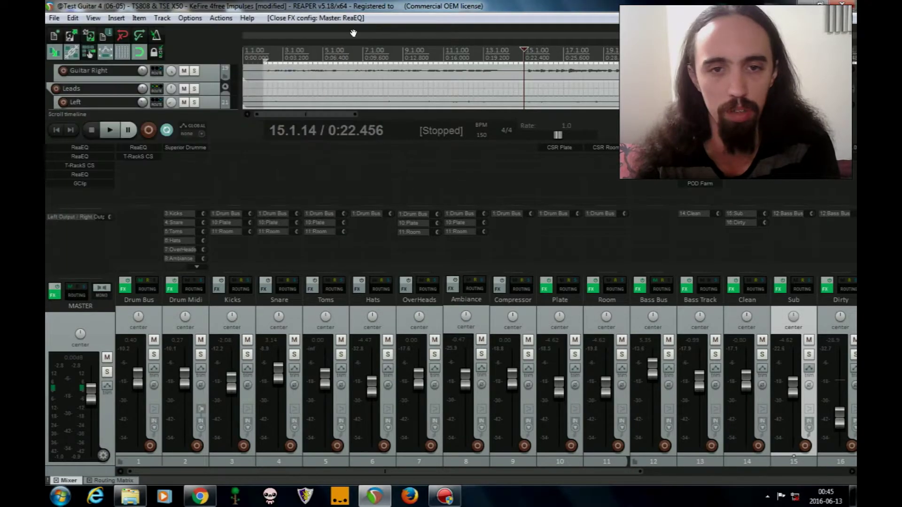
click(80, 174)
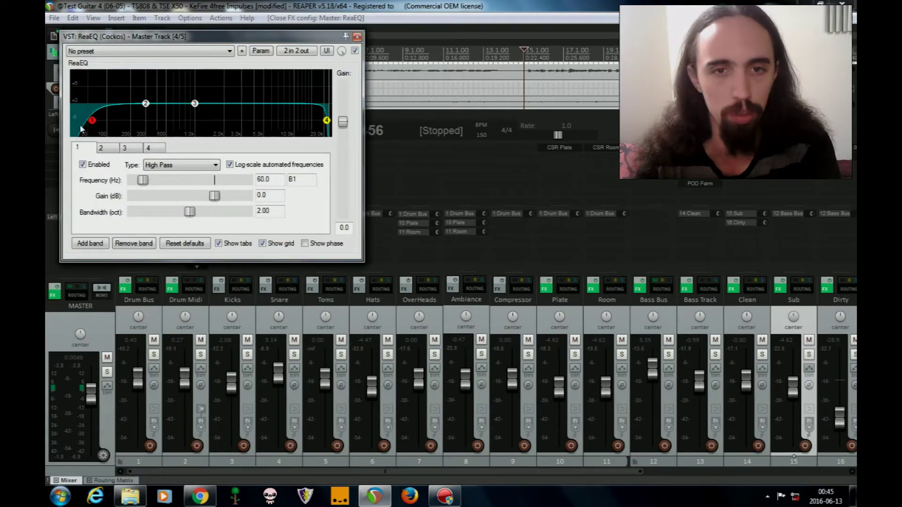
click(357, 37)
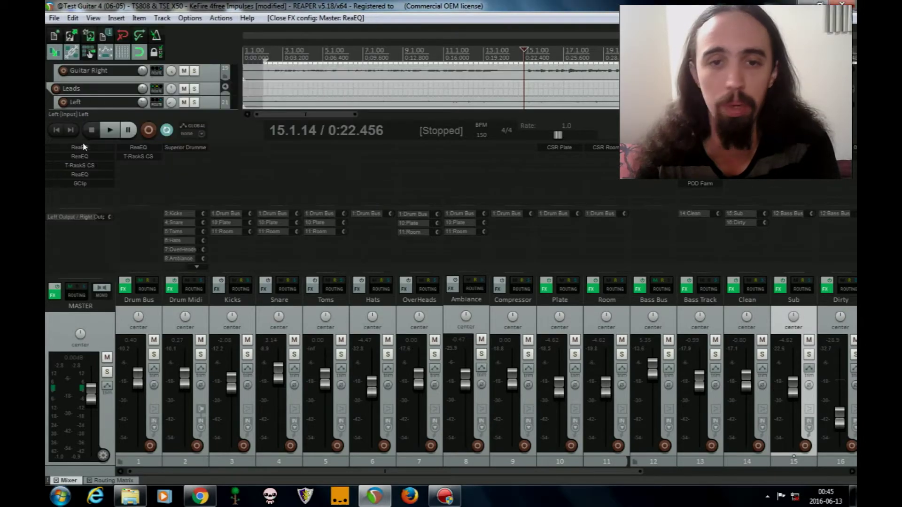
Review the linear phase EQ, opto compressor and EQ 1A modules in the master track's T-RackS CS, and close the plugin
click(90, 164)
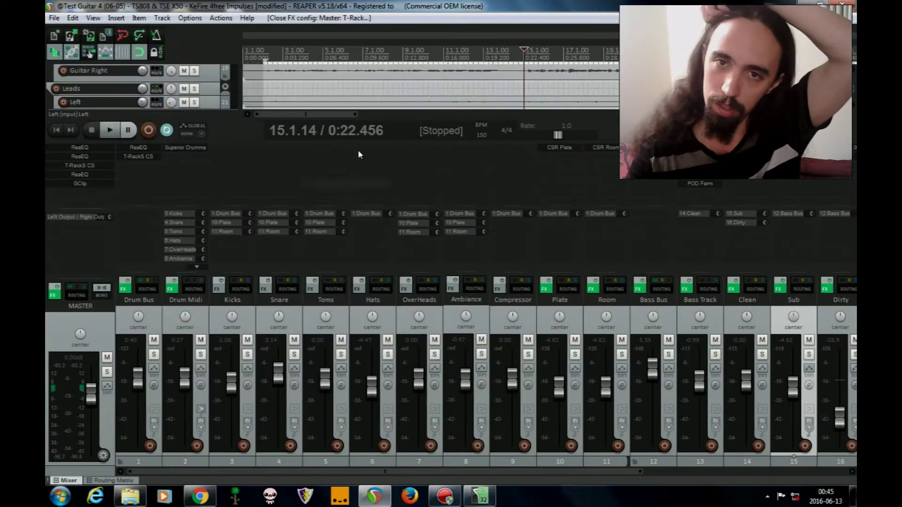
click(469, 489)
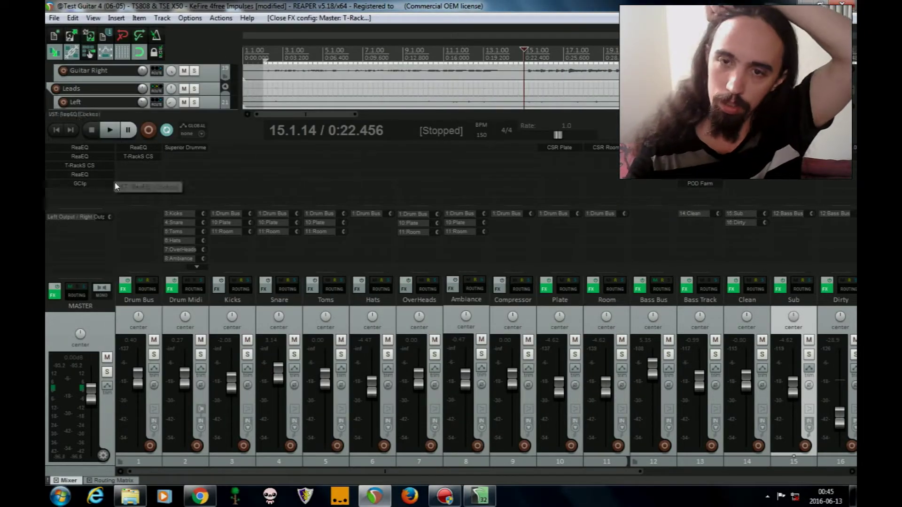
click(469, 489)
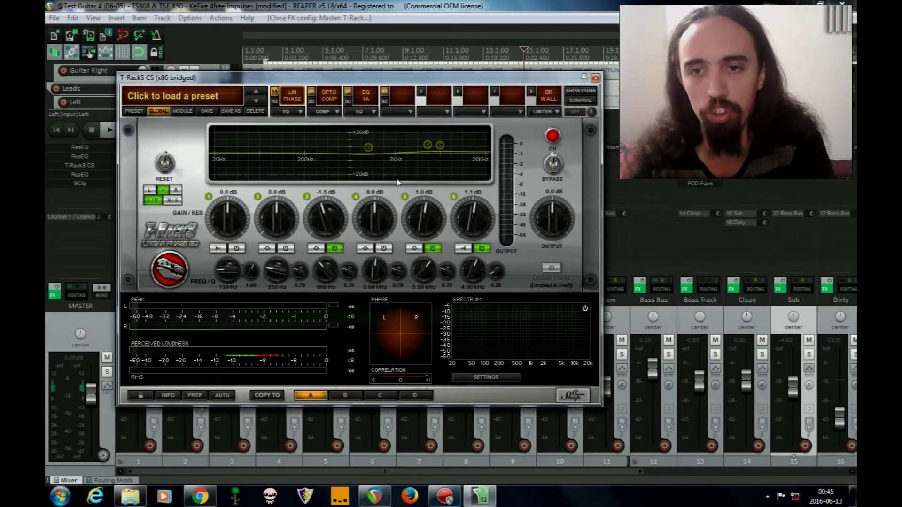
click(310, 94)
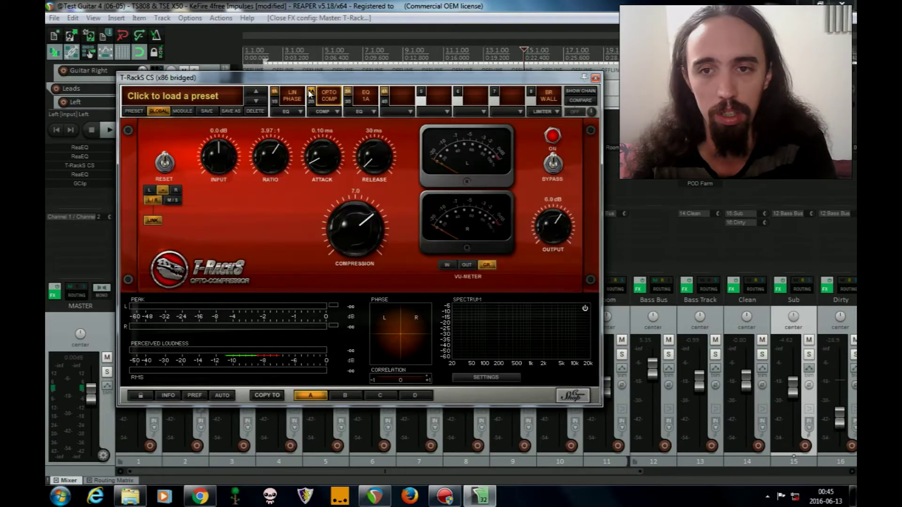
click(348, 93)
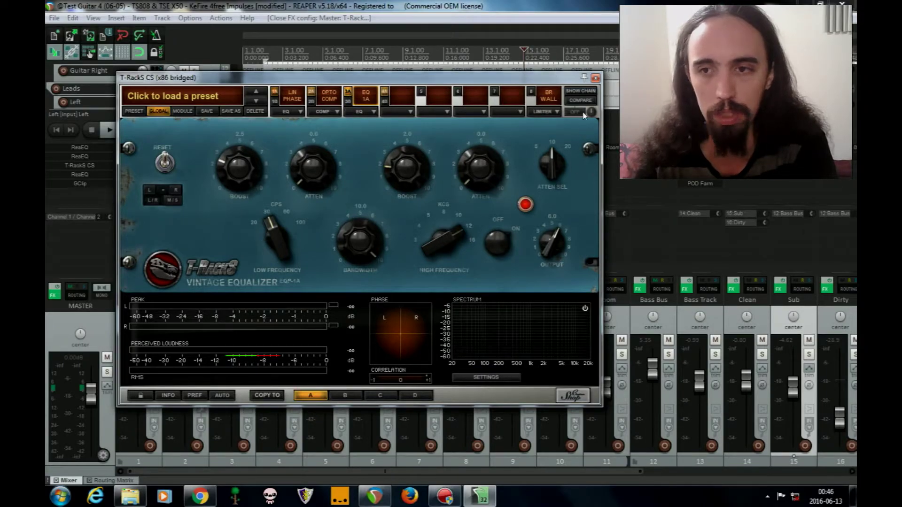
click(597, 78)
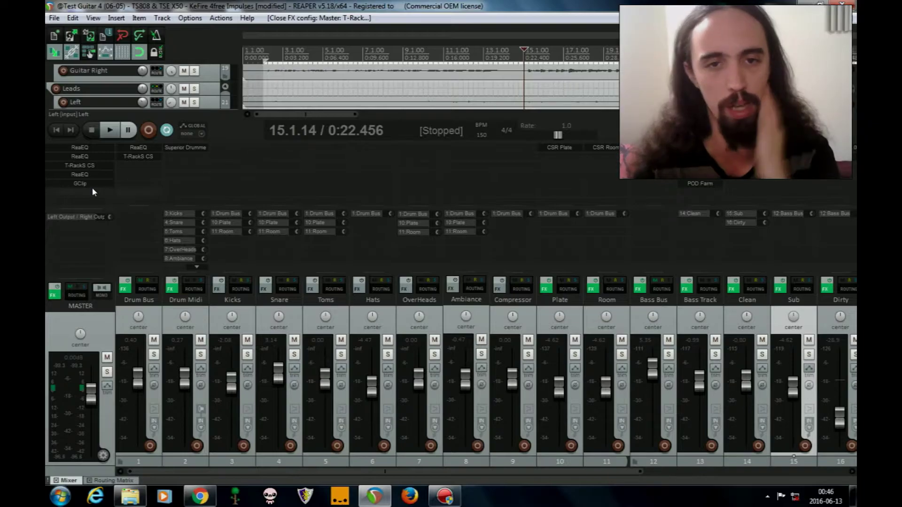
Reopen the ReaEQ that follows T-RackS CS on the master, examine its high-pass band and close it
click(79, 175)
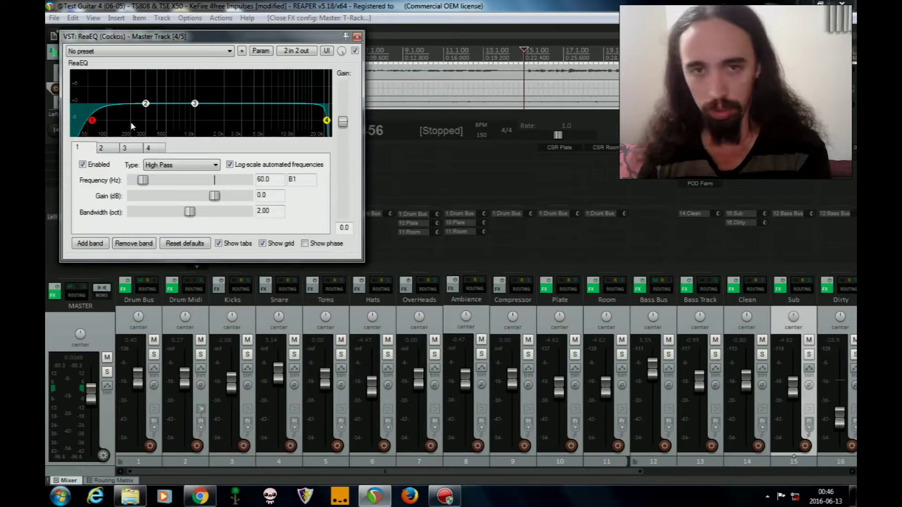
drag(189, 36, 347, 54)
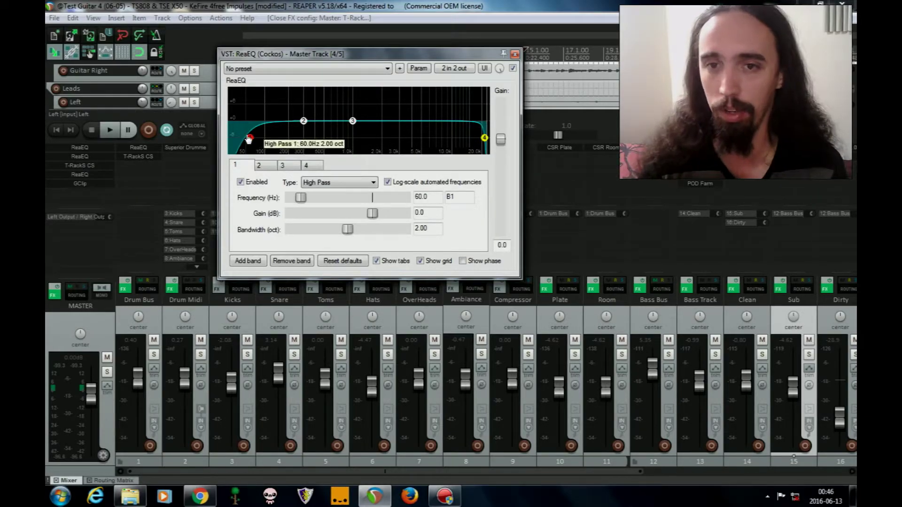
click(515, 55)
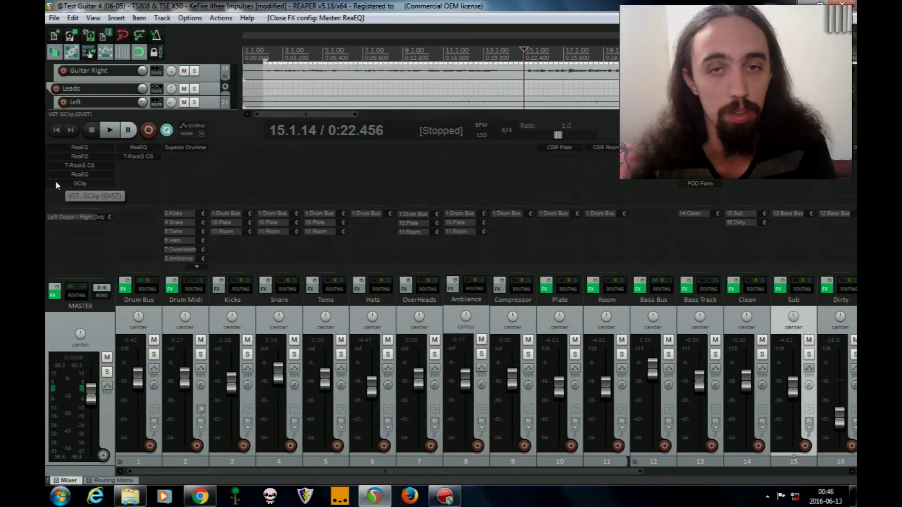
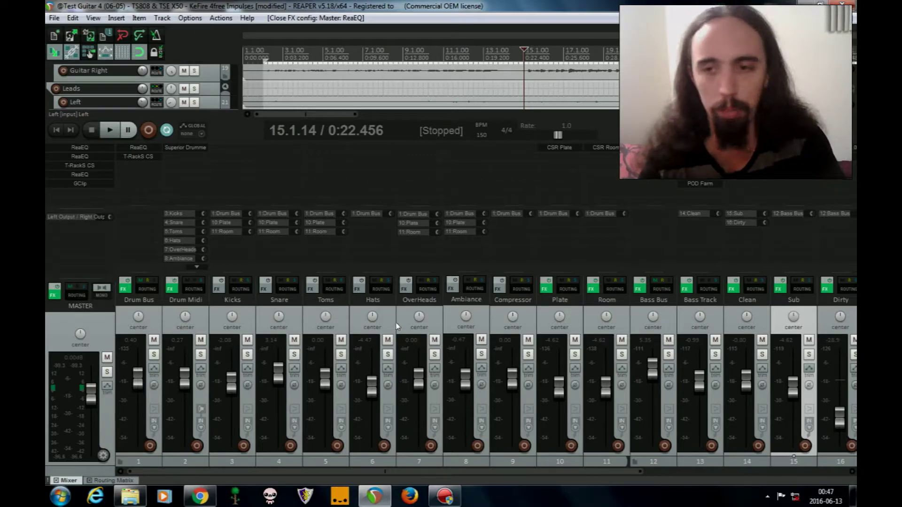
Enlarge the track area above the mixer and expand the Drum Bus and Bass Bus folders to show their tracks
drag(440, 471, 726, 468)
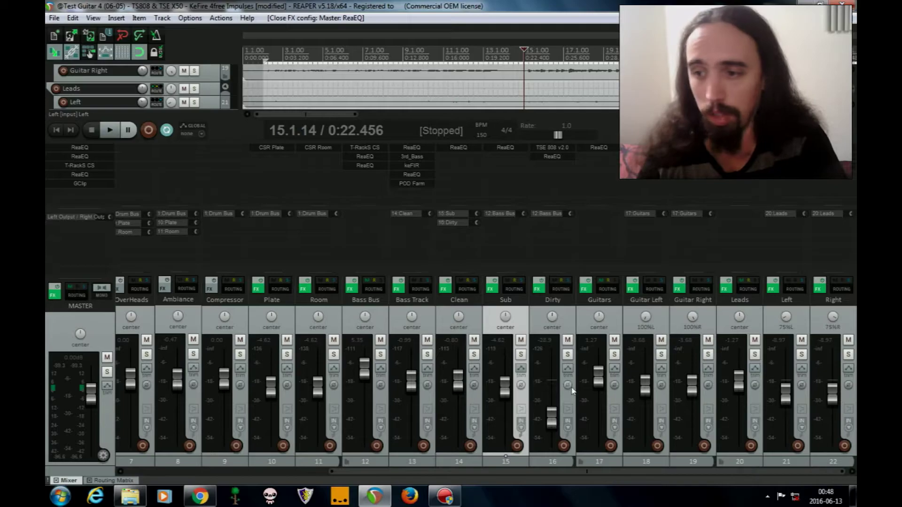
drag(226, 140, 248, 251)
click(225, 185)
click(225, 184)
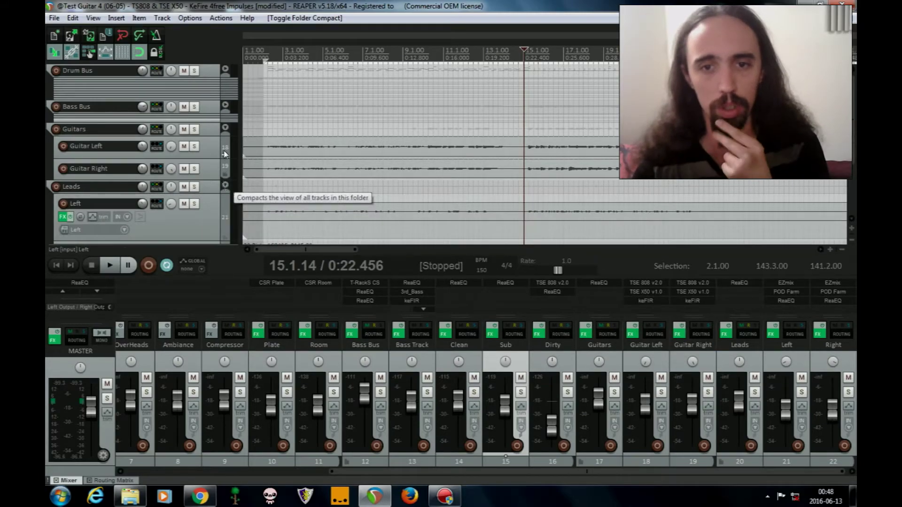
click(225, 105)
click(226, 106)
click(225, 105)
click(226, 70)
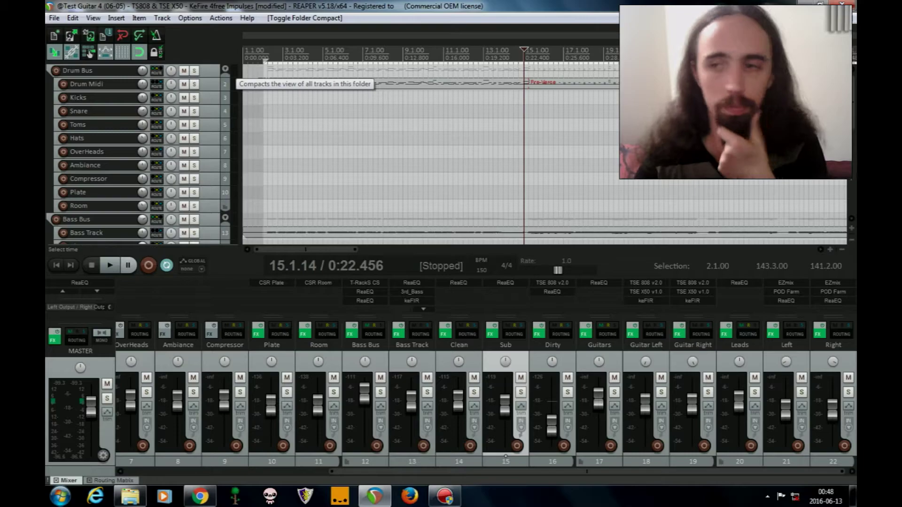
Look through the full track list from drums to leads, and enlarge the mixer area again around the drum channels
scroll(225, 70, down, 10)
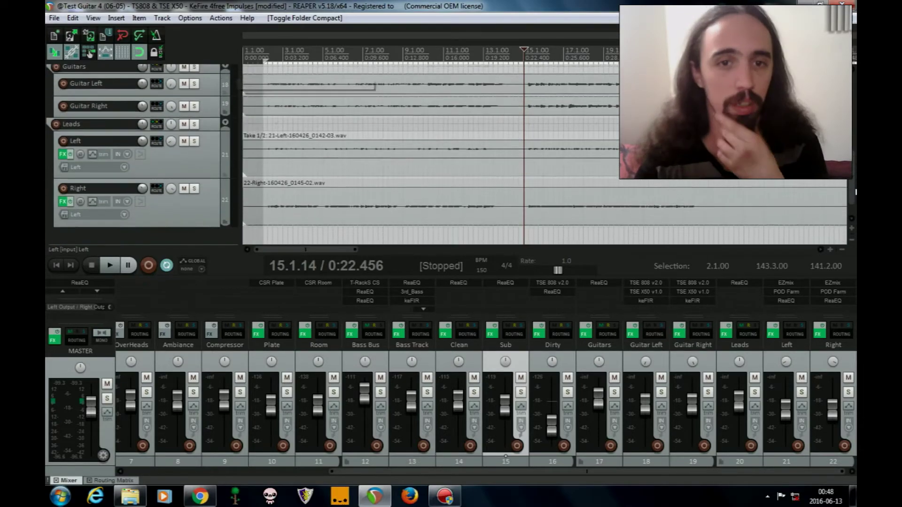
scroll(141, 141, up, 10)
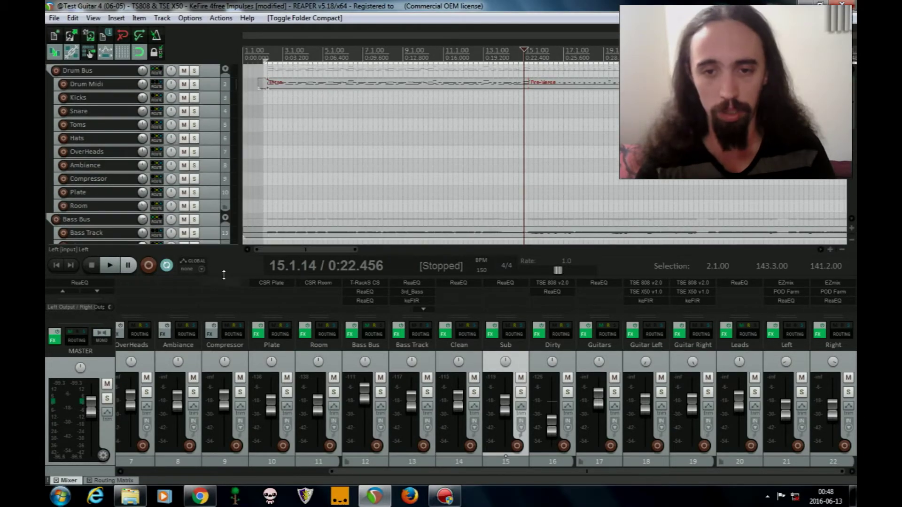
drag(226, 276, 241, 156)
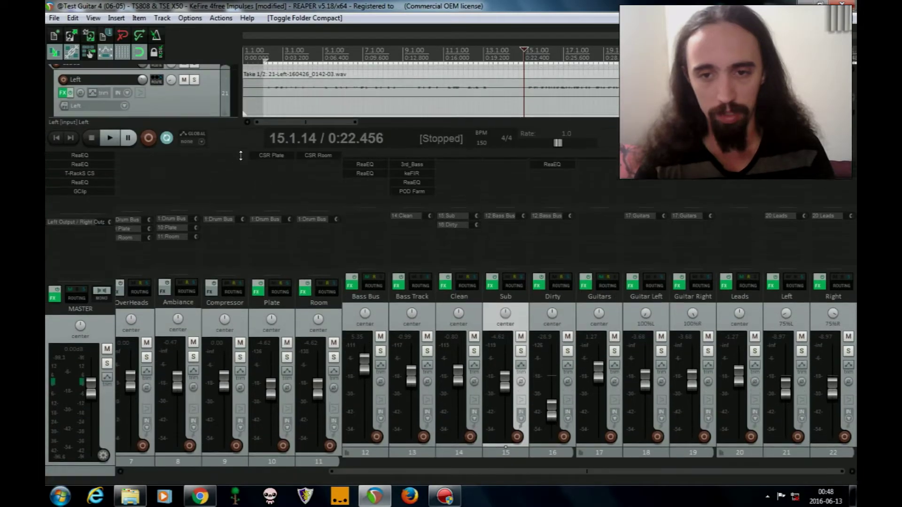
scroll(191, 459, left, 6)
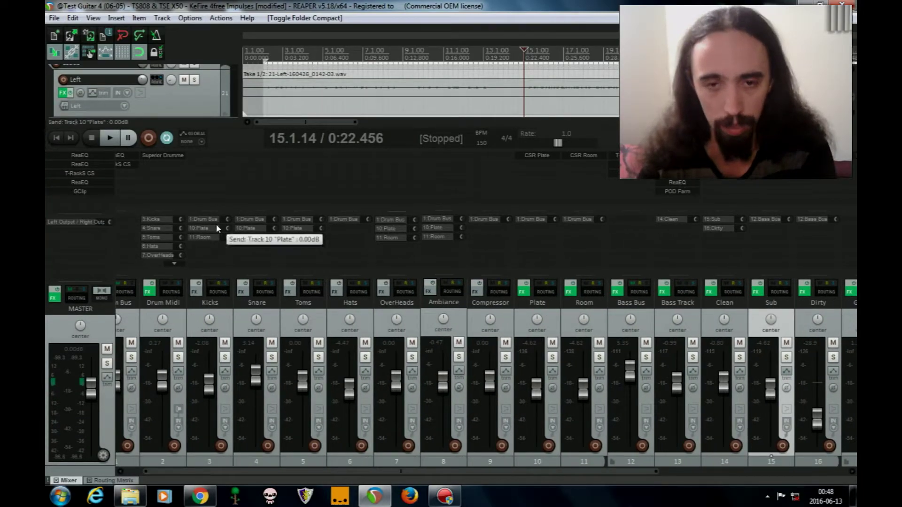
Open Superior Drummer on the Drum Midi track, review the output assignments in its internal mixer, and close it
click(149, 295)
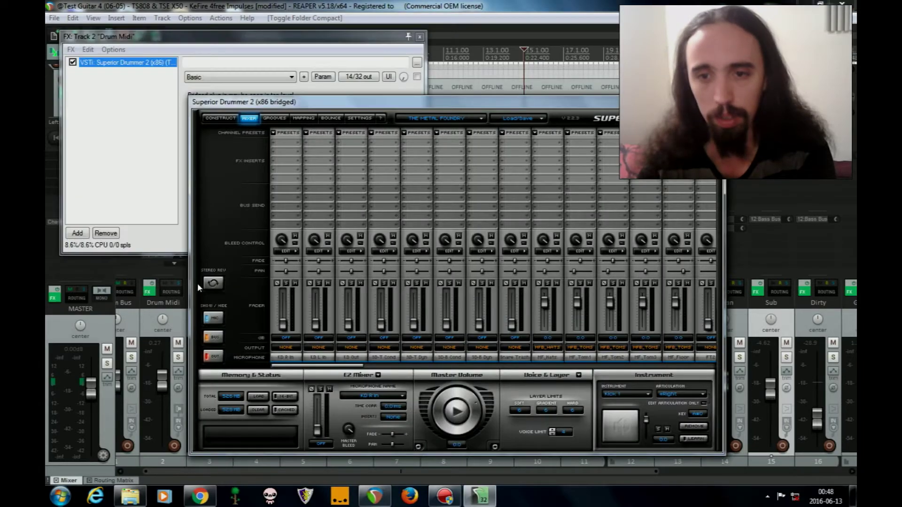
click(420, 37)
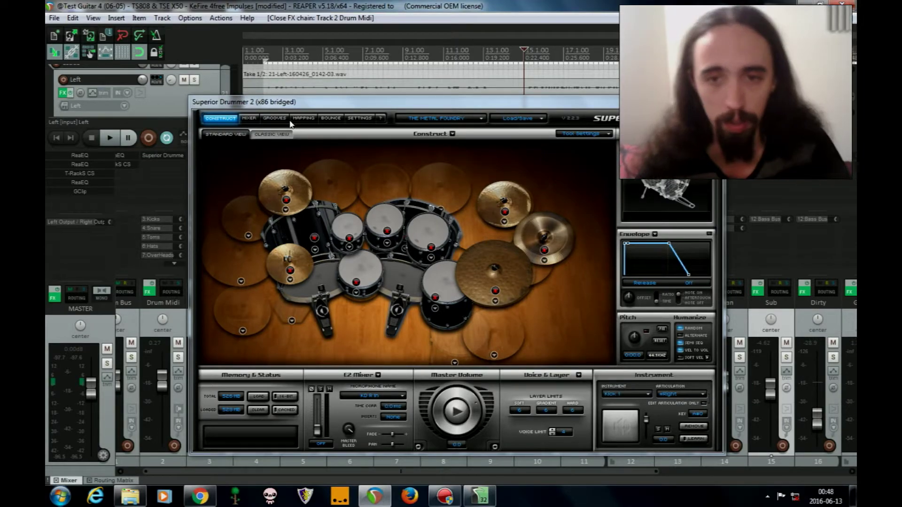
click(248, 118)
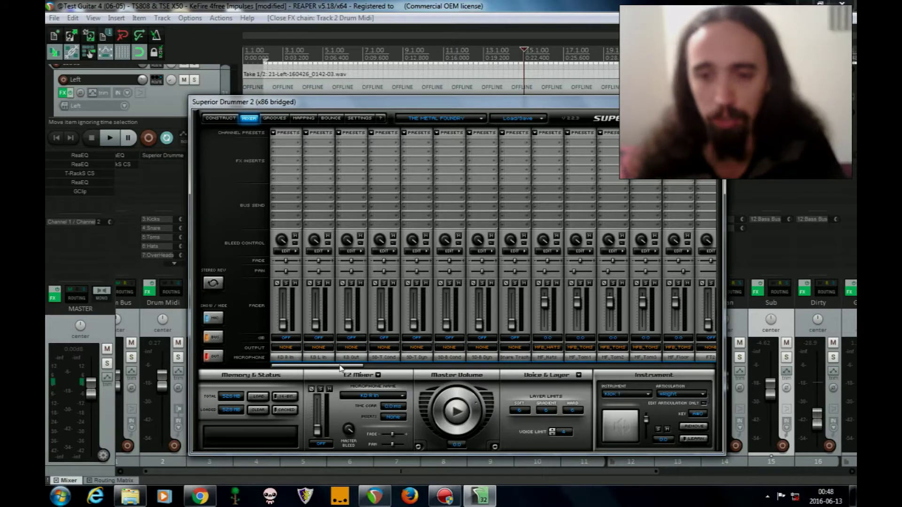
drag(341, 366, 664, 357)
click(717, 102)
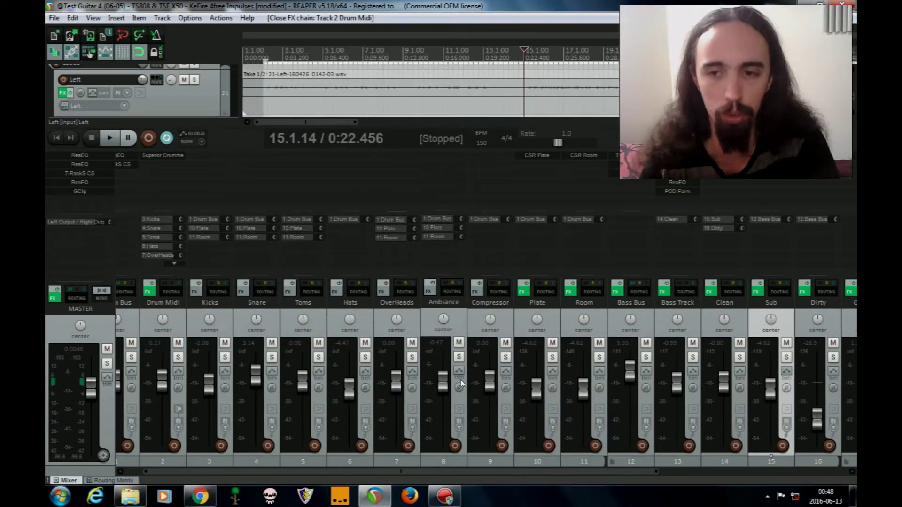
Solo the Kicks track and play a short passage to hear the kick drums alone
drag(336, 471, 318, 472)
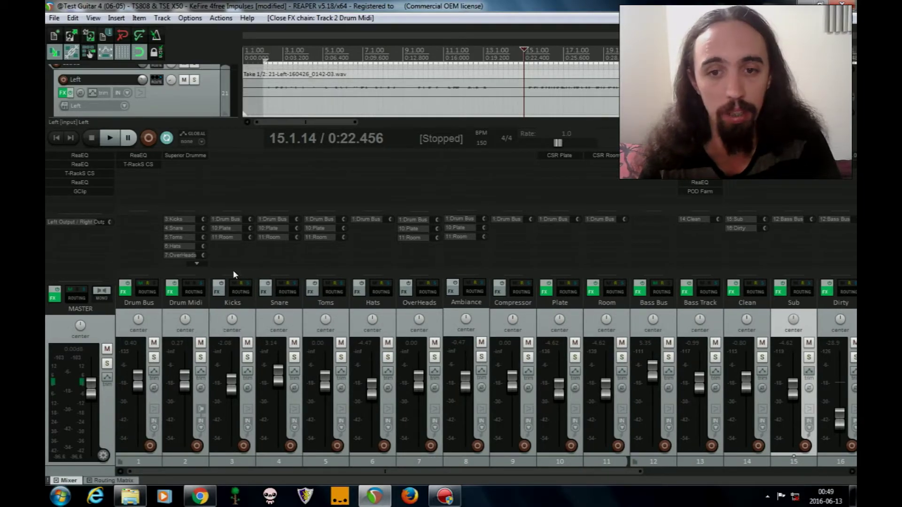
click(247, 358)
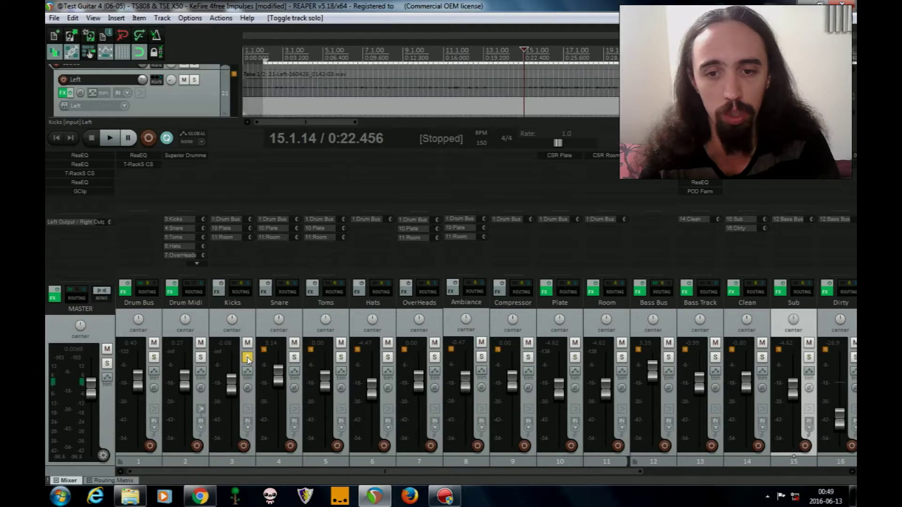
click(109, 138)
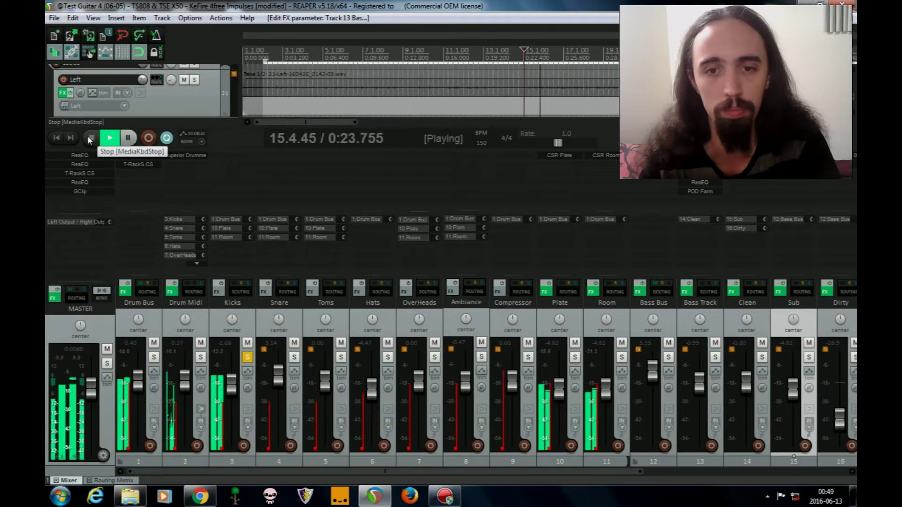
click(89, 138)
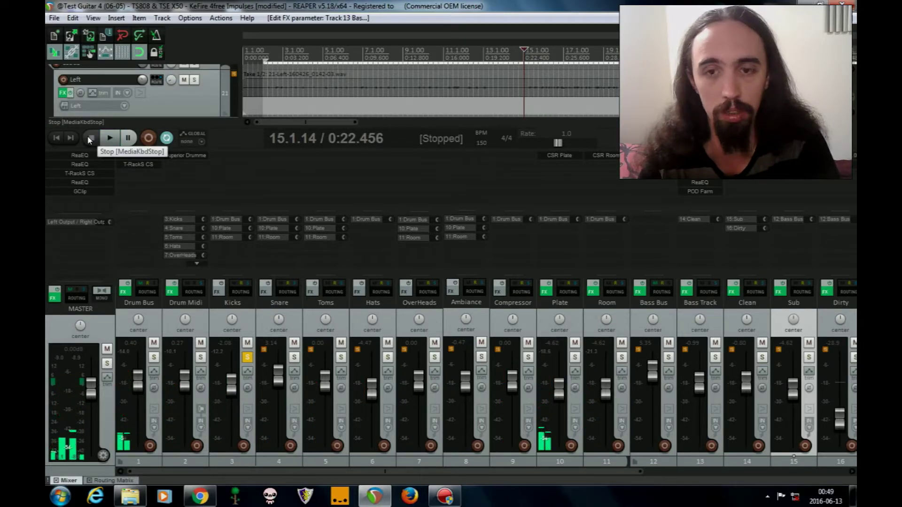
Play the soloed Kicks track from the start of the project, stop playback and turn off its solo
click(56, 135)
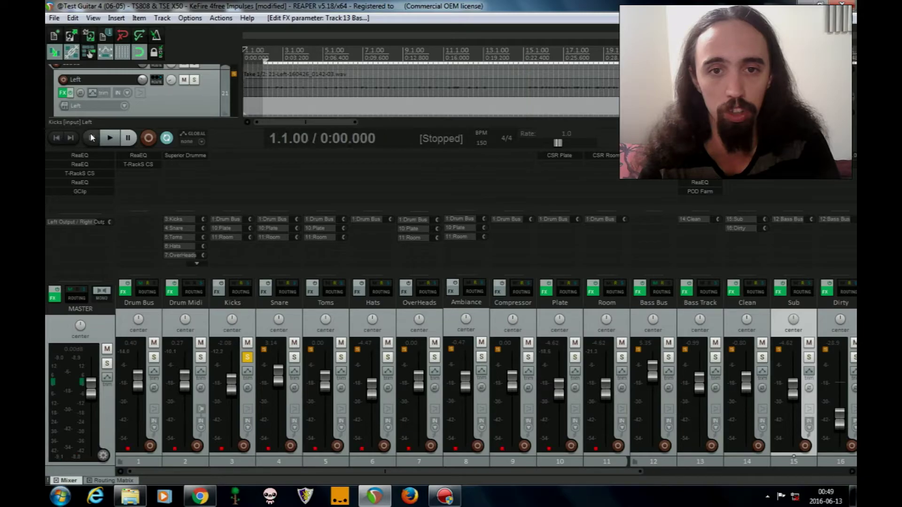
click(113, 139)
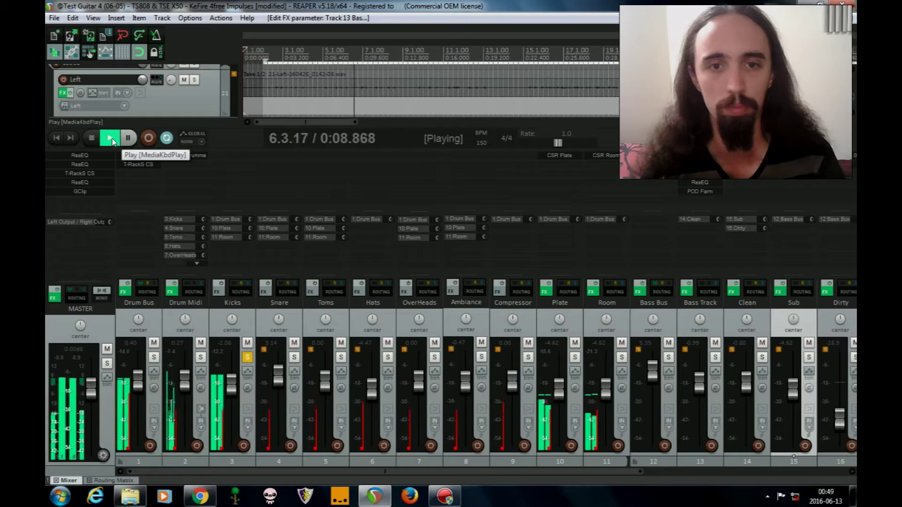
key(space)
key(F6)
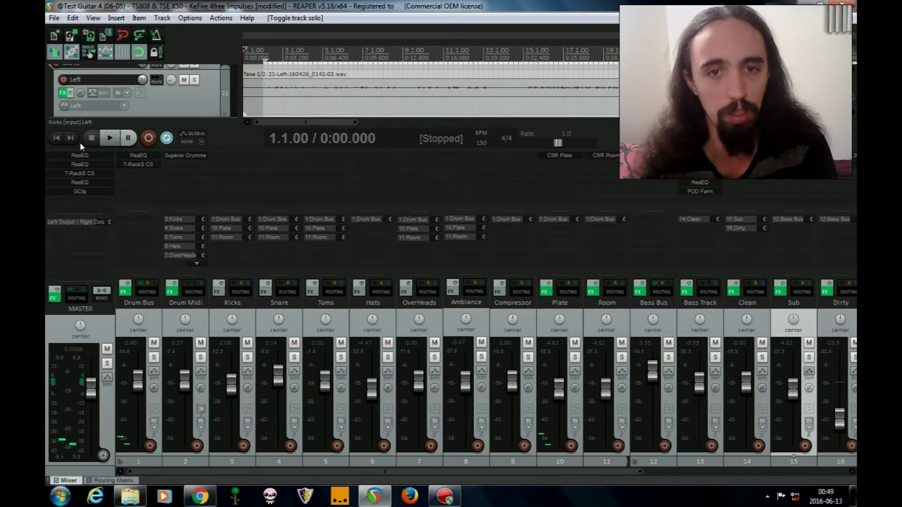
Play the full mix from the start, lower the Guitars folder volume to -0.94 dB and stop playback
click(110, 137)
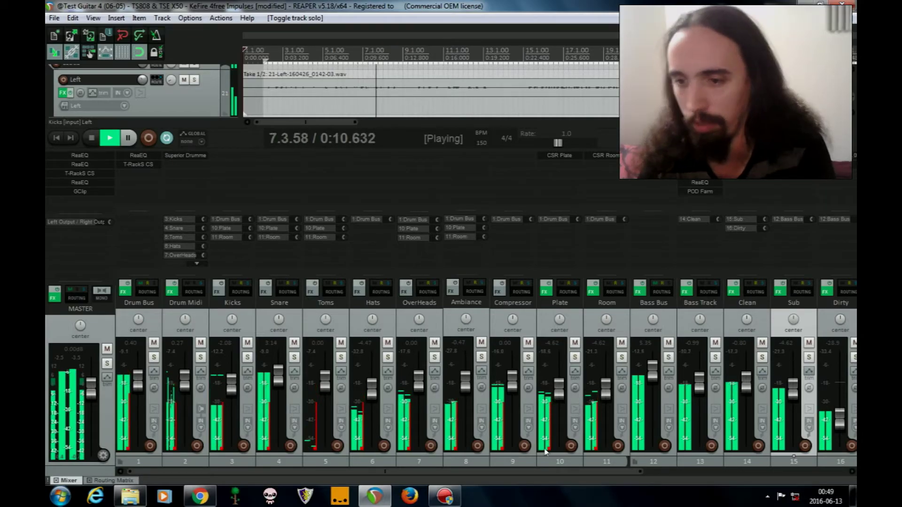
drag(523, 472, 612, 472)
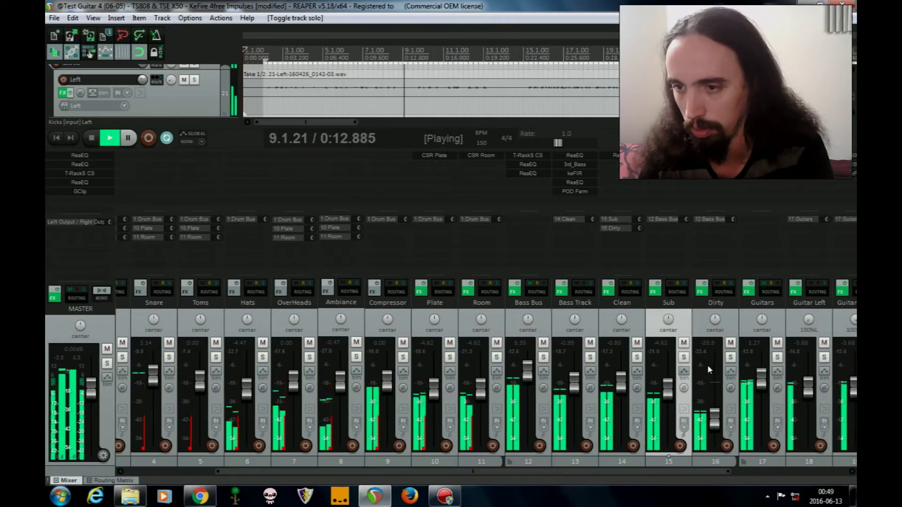
drag(761, 376, 760, 383)
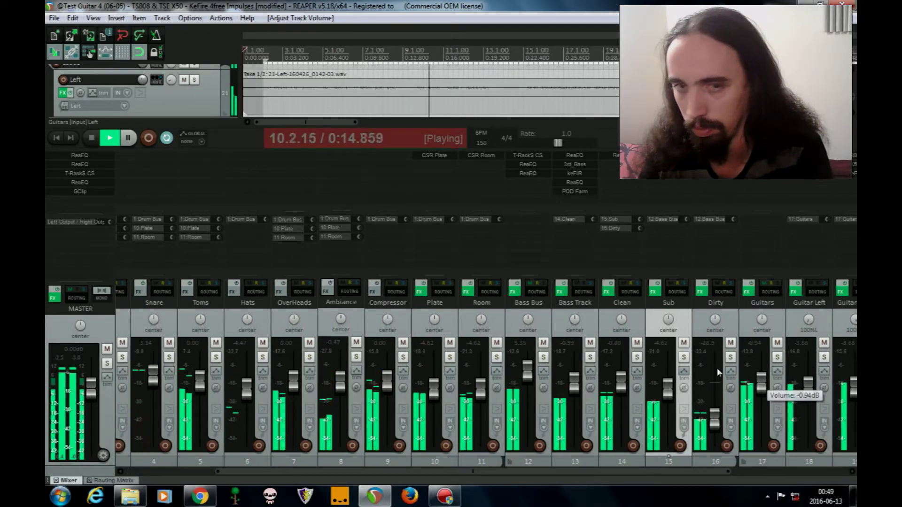
click(88, 138)
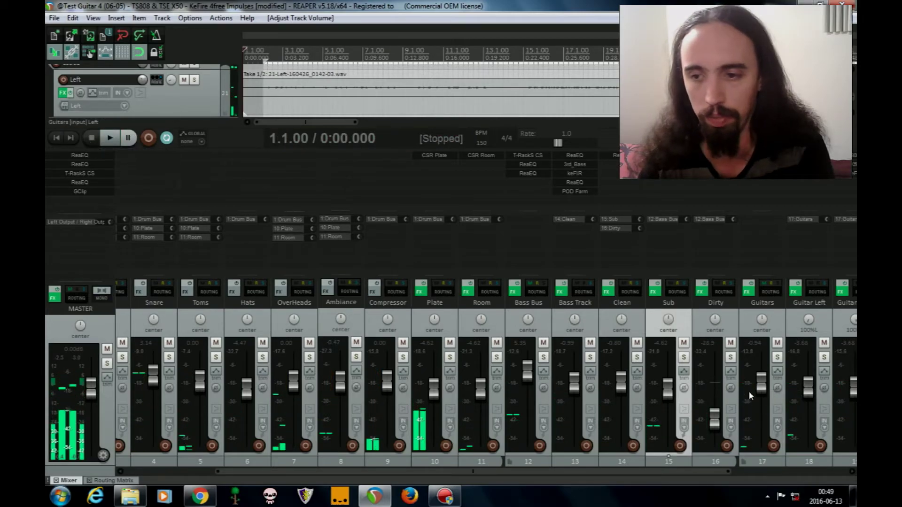
Lower the Leads folder volume to -4.27 dB and return to the drum channels in the mixer
drag(713, 472, 780, 471)
drag(805, 389, 805, 394)
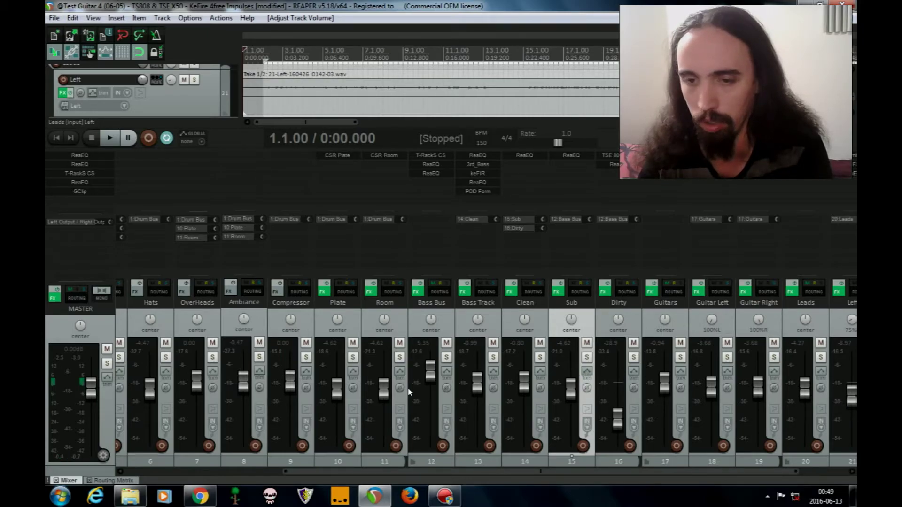
drag(490, 472, 243, 456)
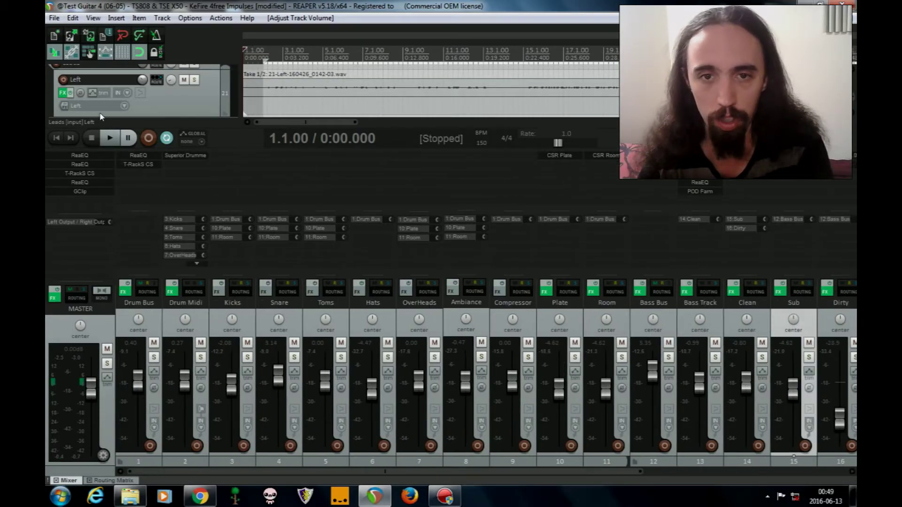
Play the full mix from the start, solo the Kicks during playback to compare, and clear the solo after stopping
click(107, 136)
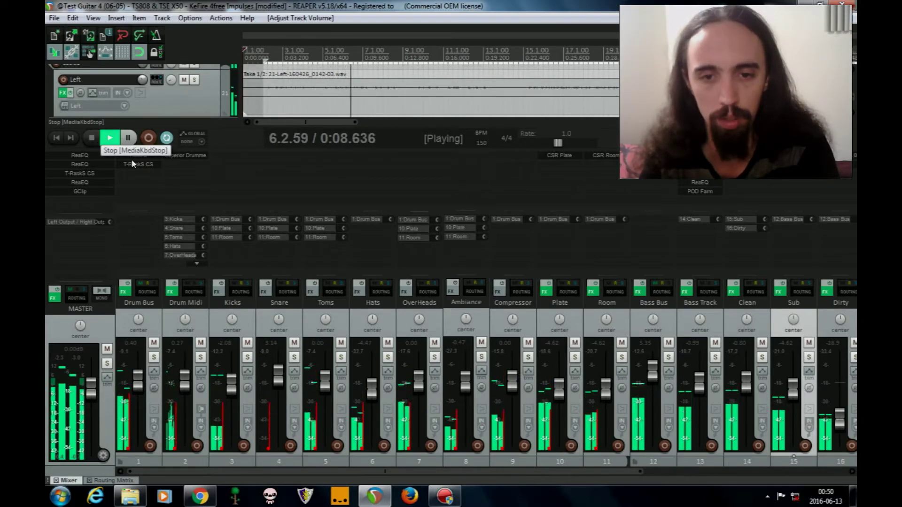
click(248, 358)
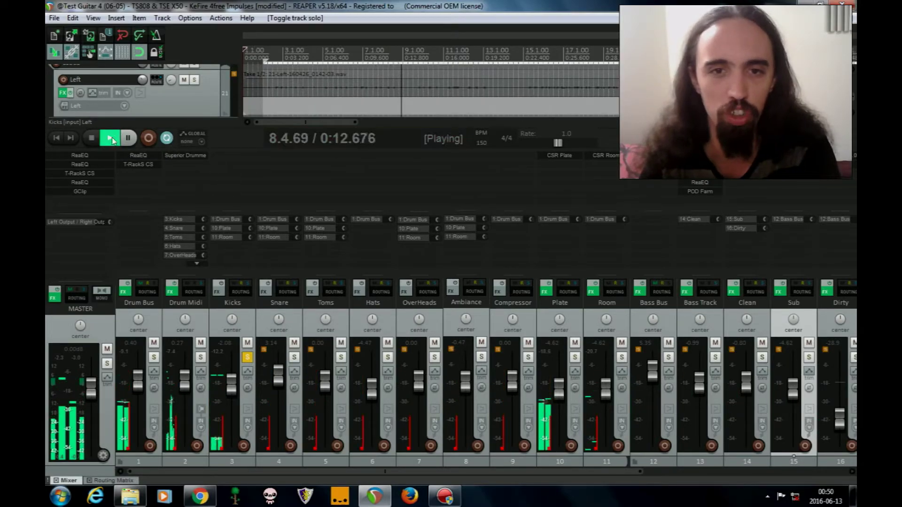
key(space)
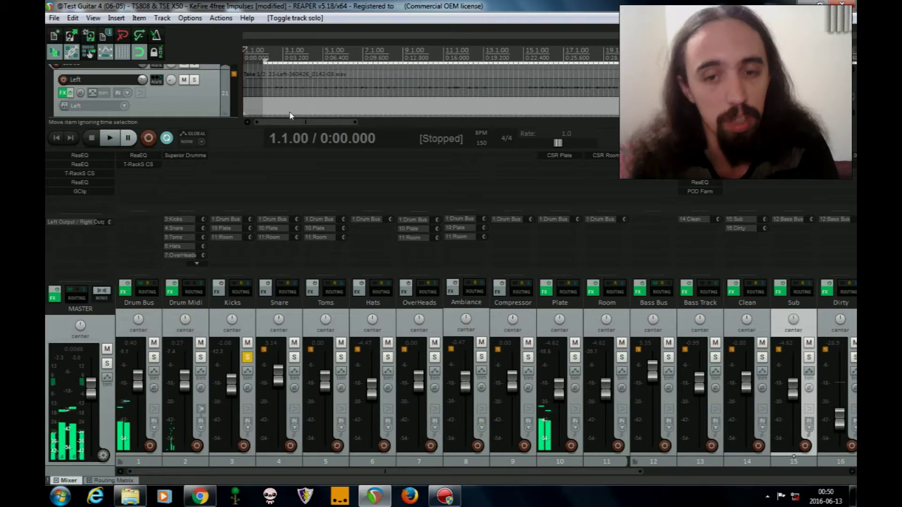
click(248, 358)
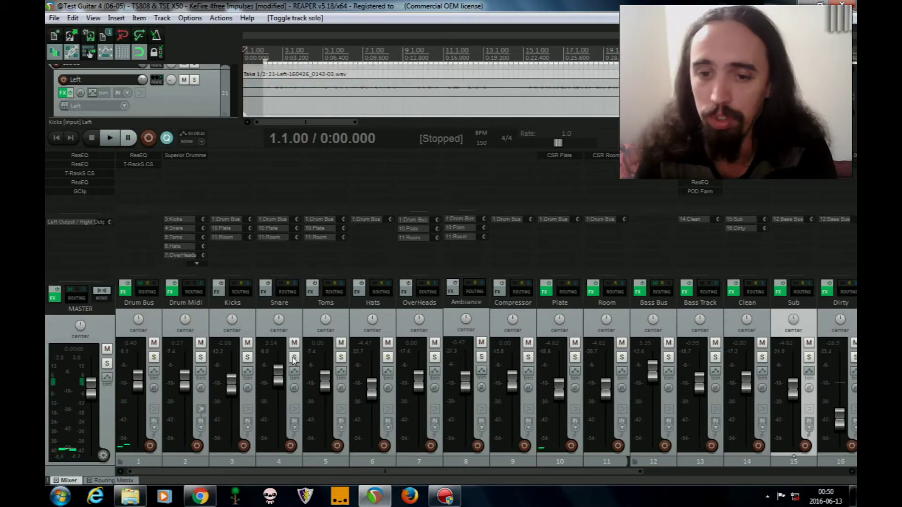
Solo the Snare track, play a passage to hear it alone, stop and turn off its solo
click(294, 358)
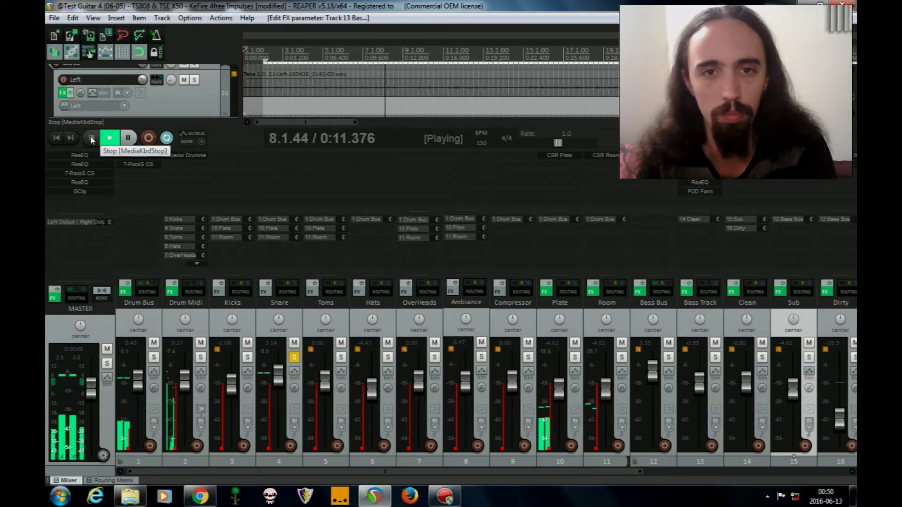
click(92, 138)
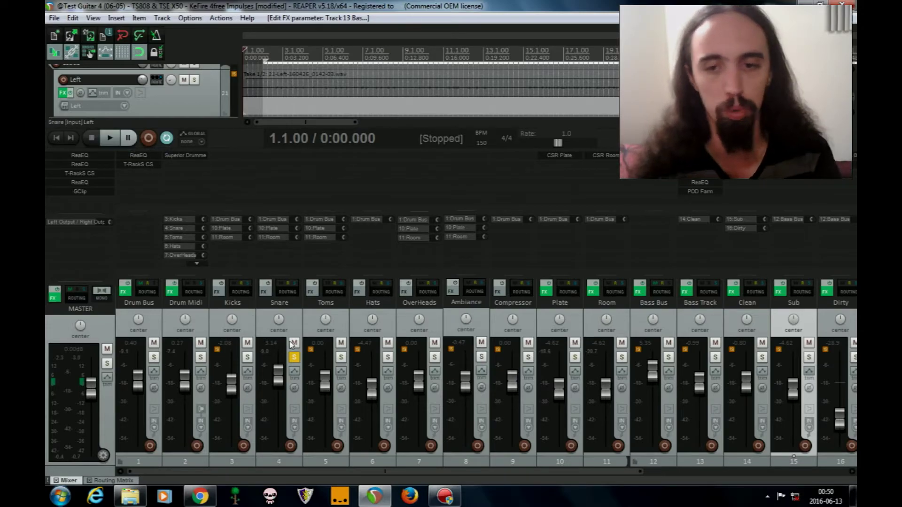
click(294, 358)
Solo the Kicks again and play a short passage from the start to compare with the snare, clearing the solo after stopping
click(247, 358)
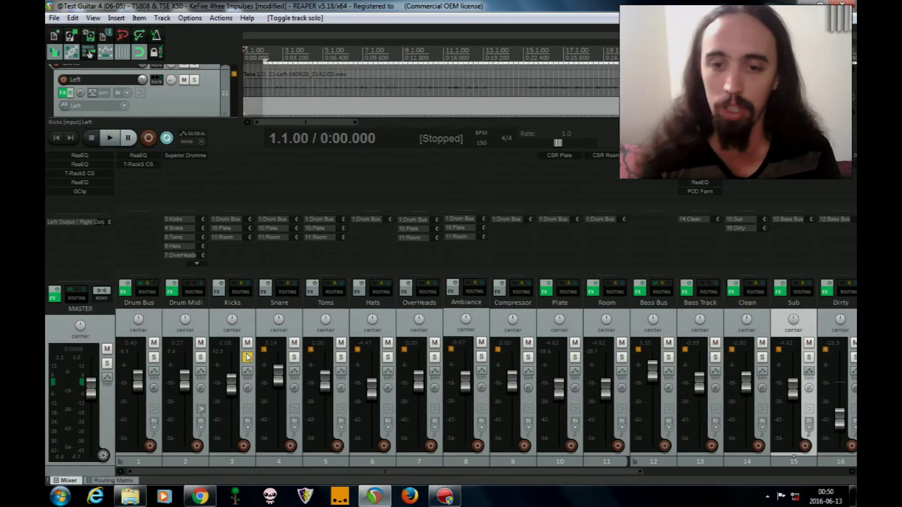
click(110, 138)
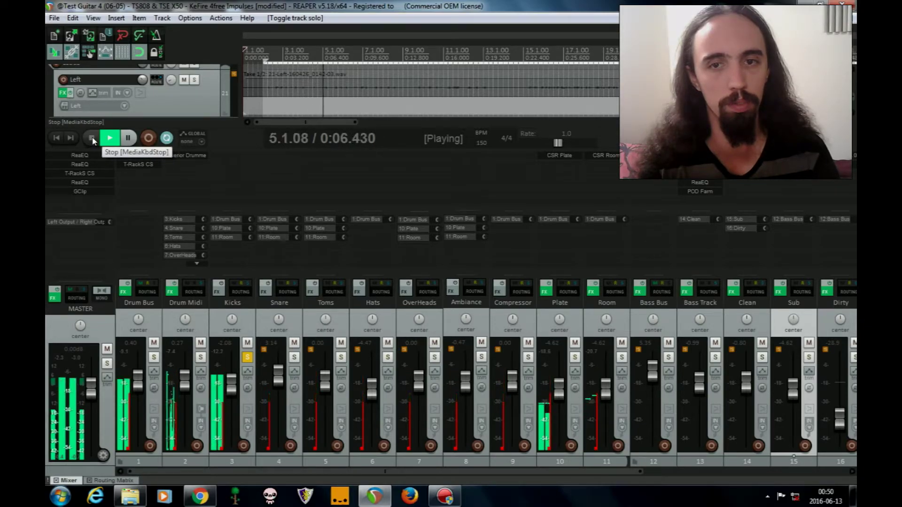
click(92, 140)
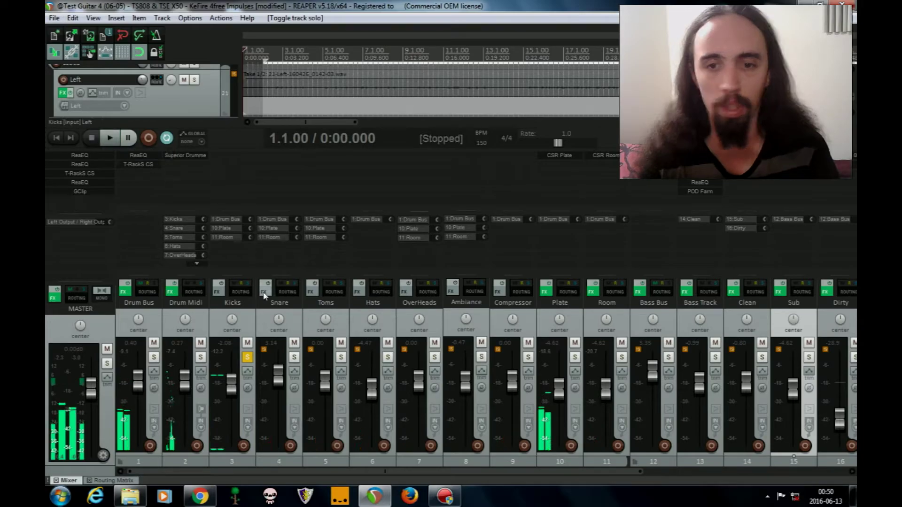
click(248, 357)
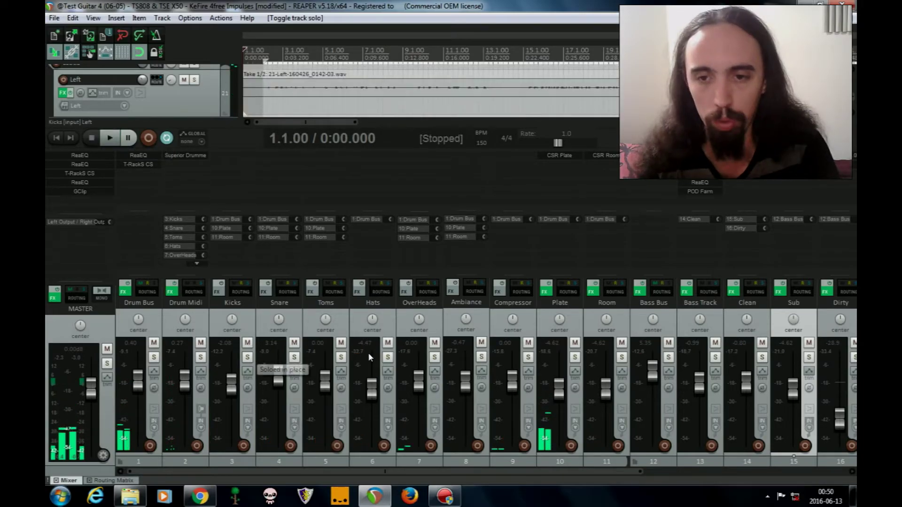
Solo the Toms, play from 4.4.00 to hear them alone, turn off their solo and stop playback
click(341, 357)
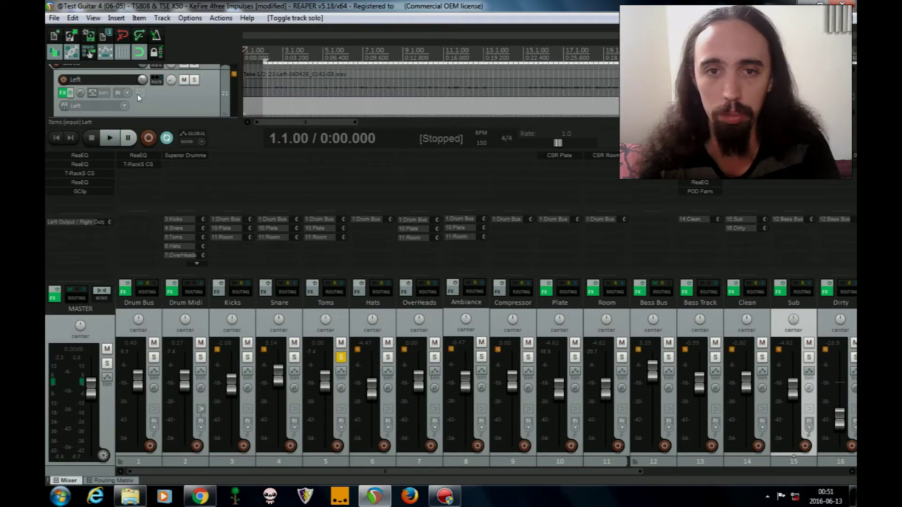
click(318, 52)
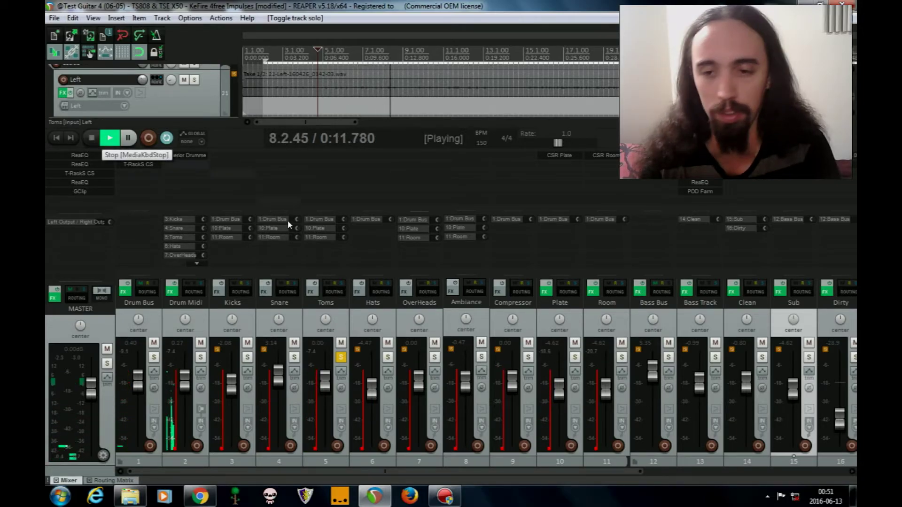
click(342, 358)
key(space)
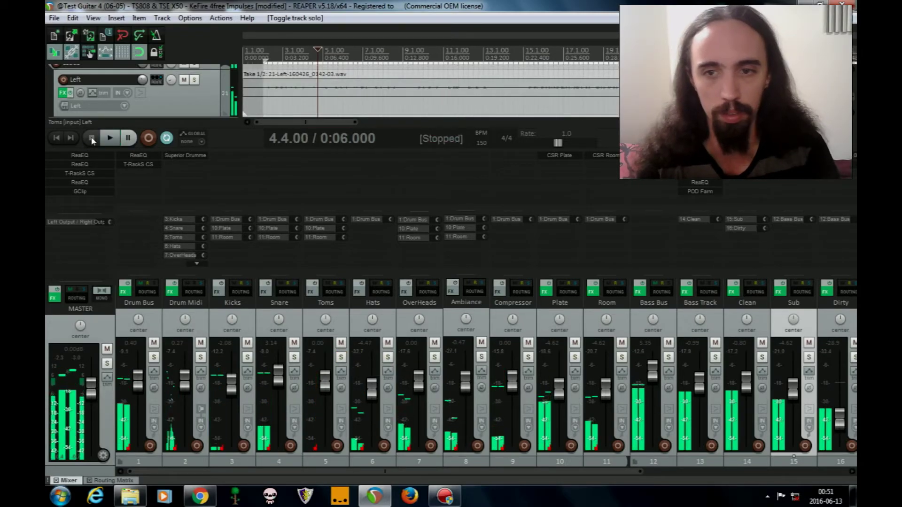
Solo the Hats and play a short passage from 4.4.00, stop, and switch the solo to the OverHeads
click(388, 357)
click(110, 138)
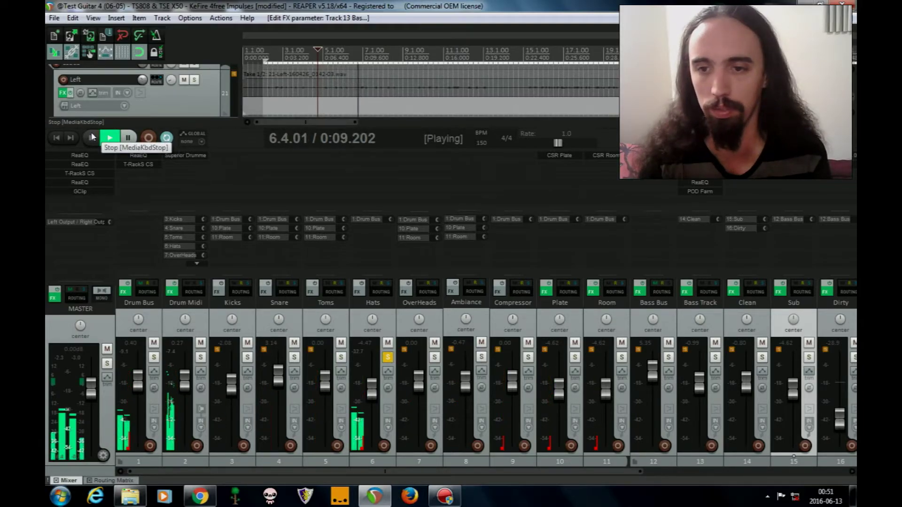
click(92, 137)
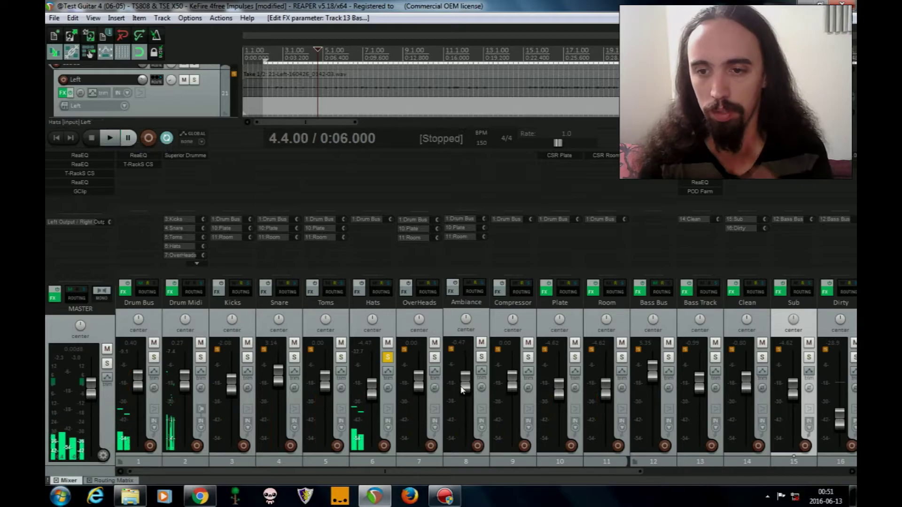
click(434, 358)
click(388, 358)
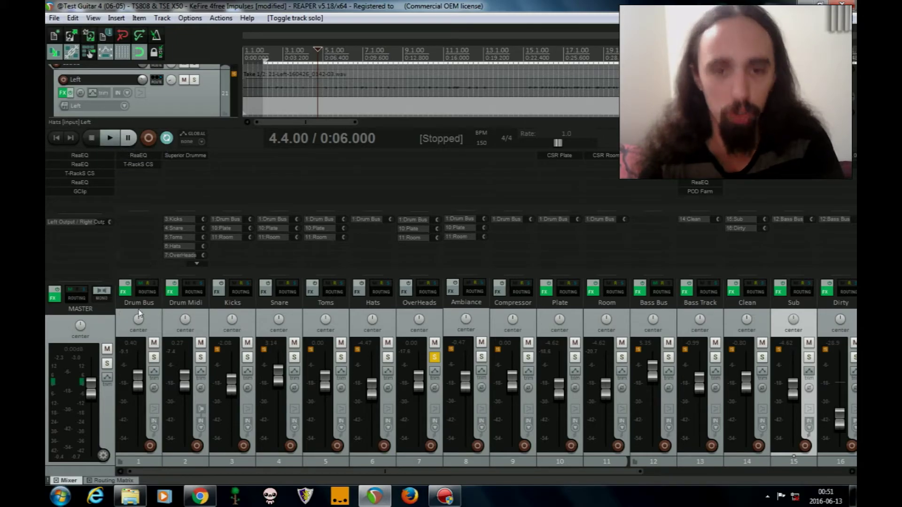
Open T-RackS CS on the Drum Bus, review its bus compressor and brickwall limiter settings, and close it
click(138, 164)
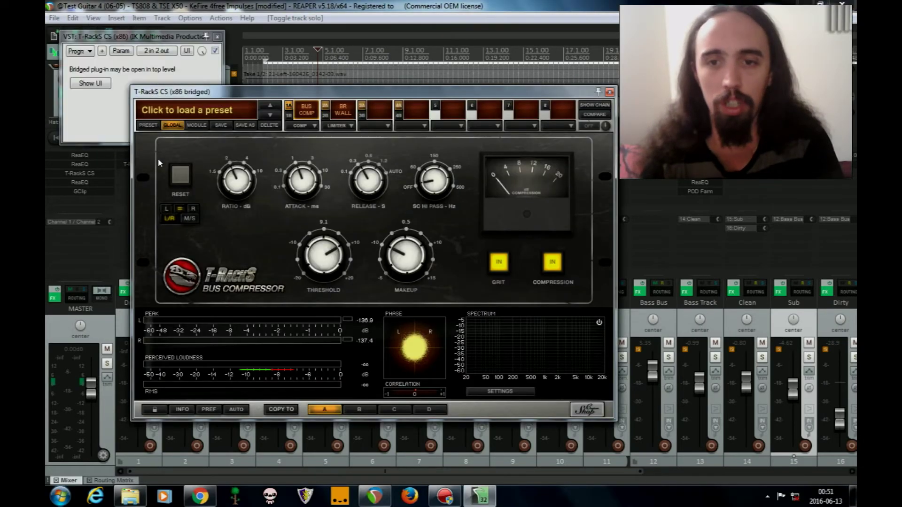
click(610, 93)
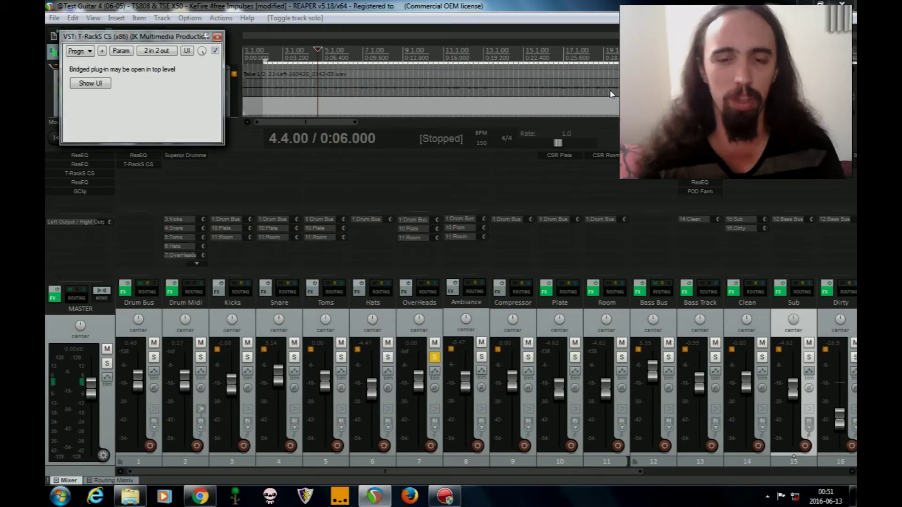
click(217, 37)
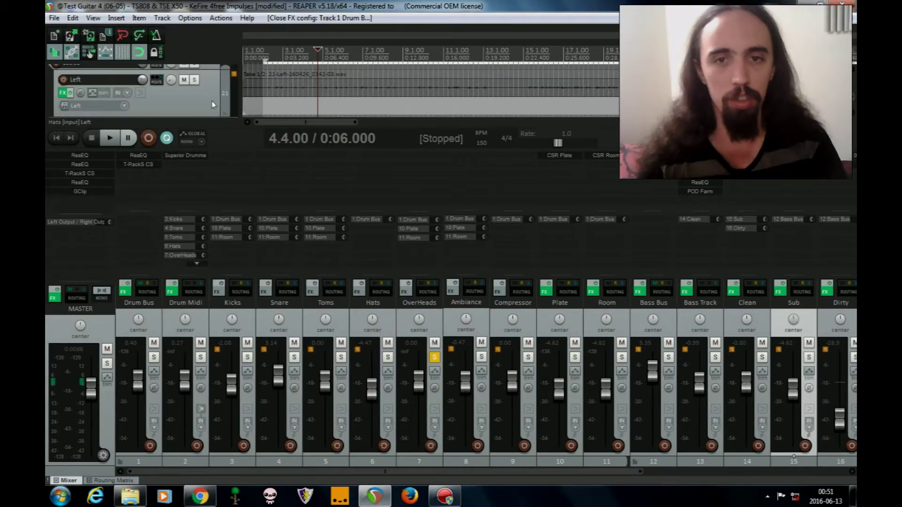
click(140, 165)
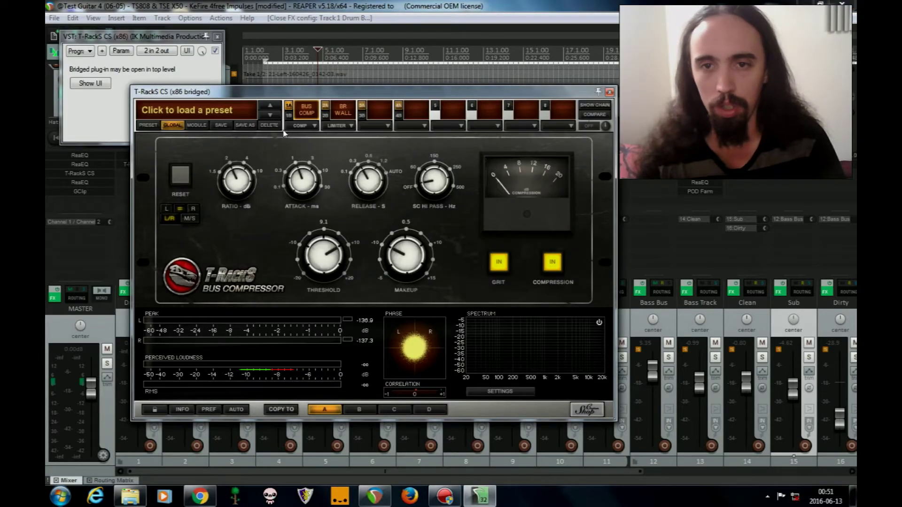
click(338, 109)
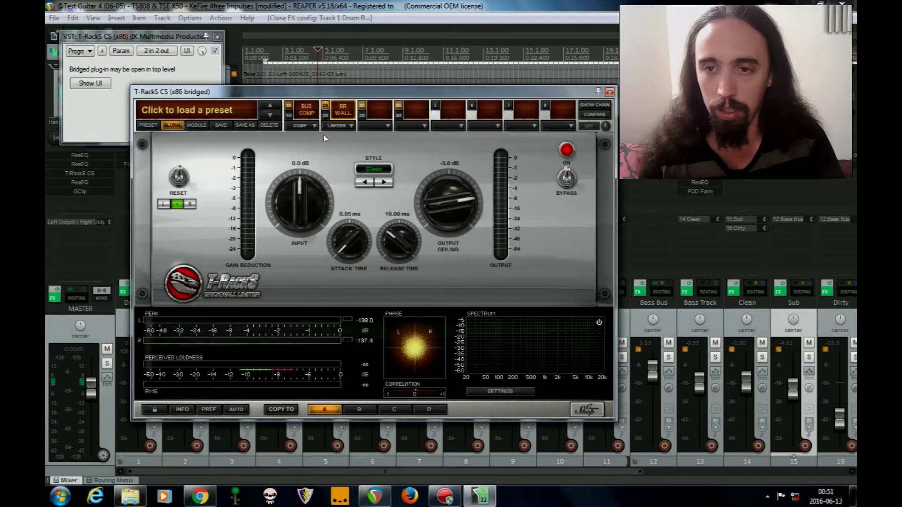
click(217, 36)
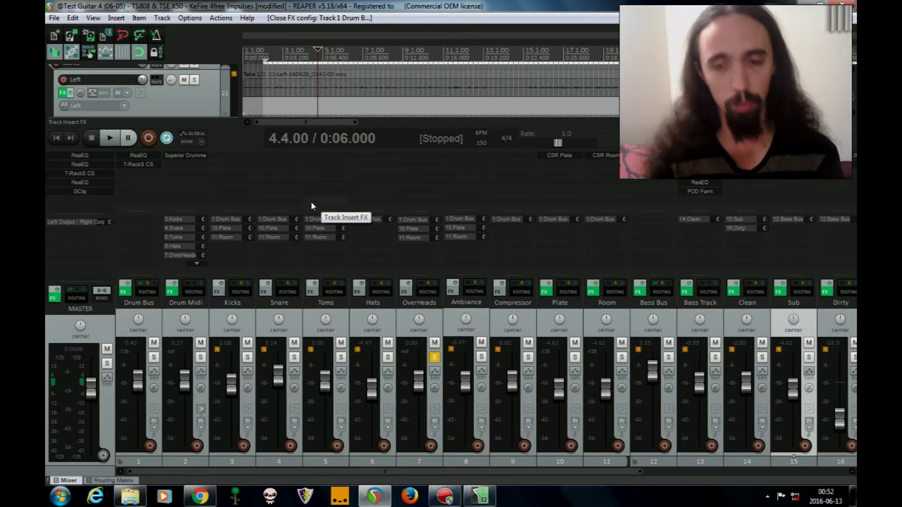
Bypass T-RackS CS and GClip on the master channel and turn off the OverHeads solo
shift+click(81, 173)
shift+click(79, 191)
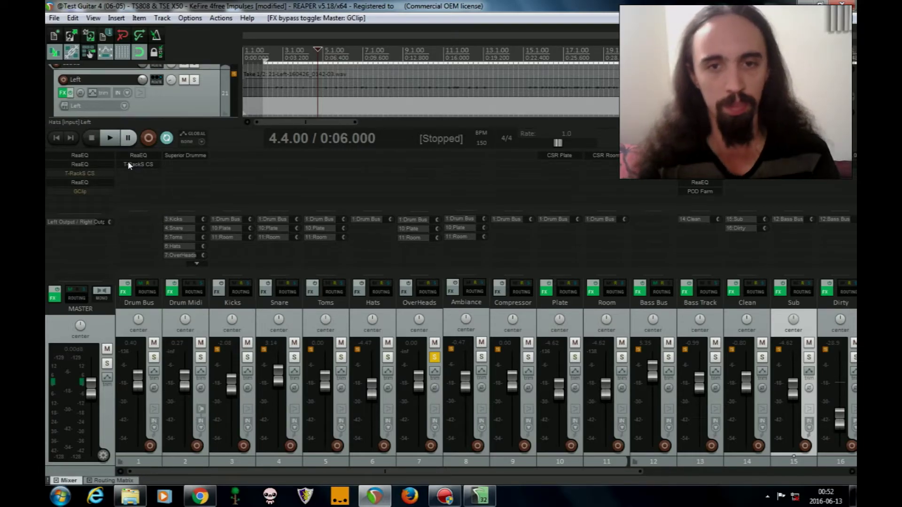
click(434, 358)
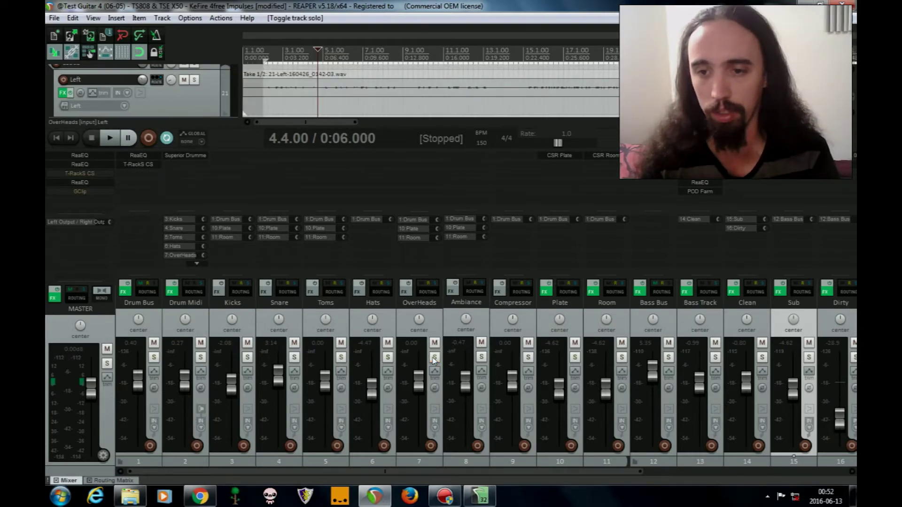
Play a short passage of the full mix with the master effects bypassed, stop and return to the project start
click(110, 140)
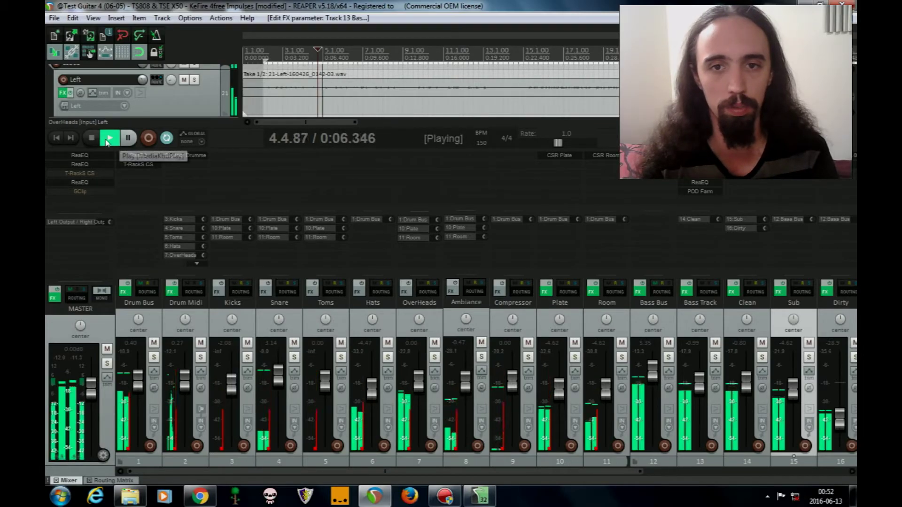
key(space)
click(58, 138)
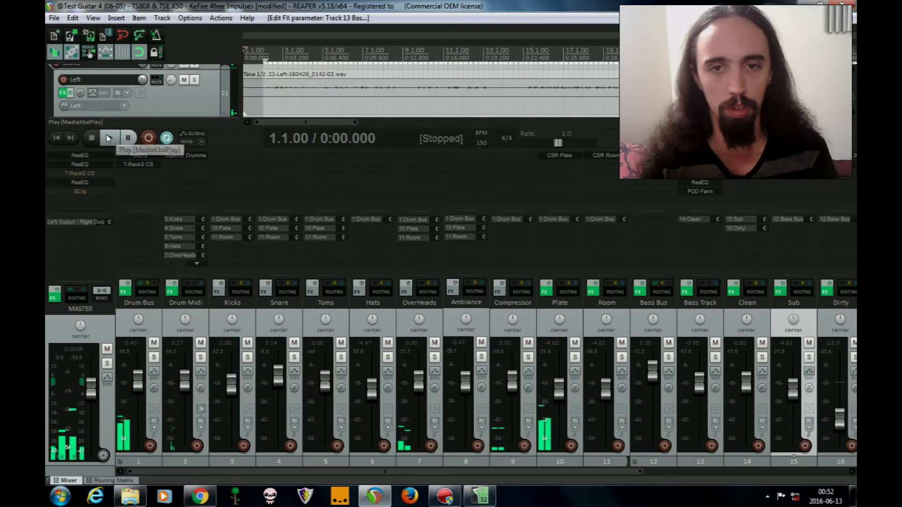
Play the mix with the master effects bypassed, stop, replay it from the start and re-enable T-RackS CS and GClip on the master
click(109, 139)
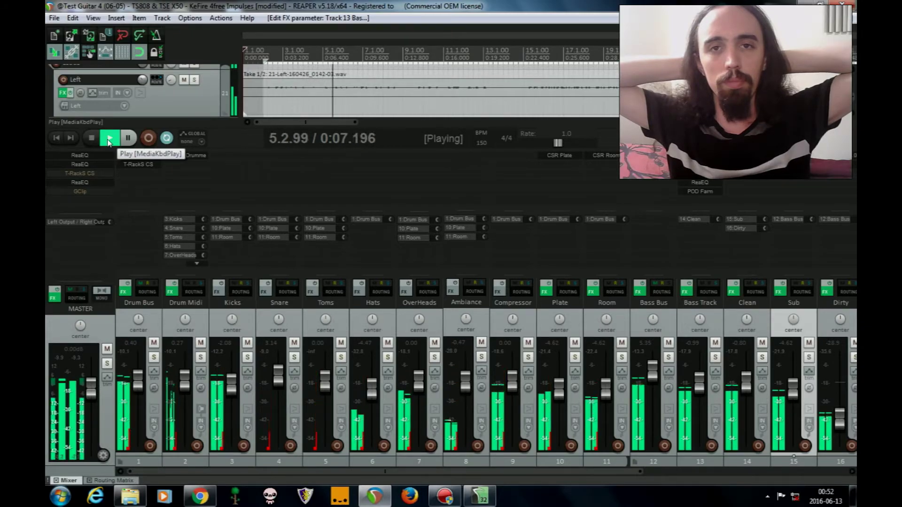
click(100, 140)
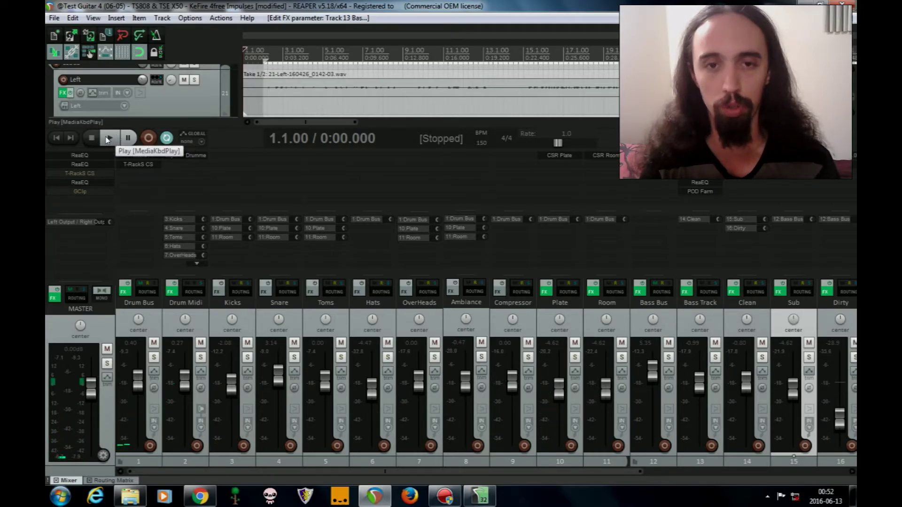
click(108, 138)
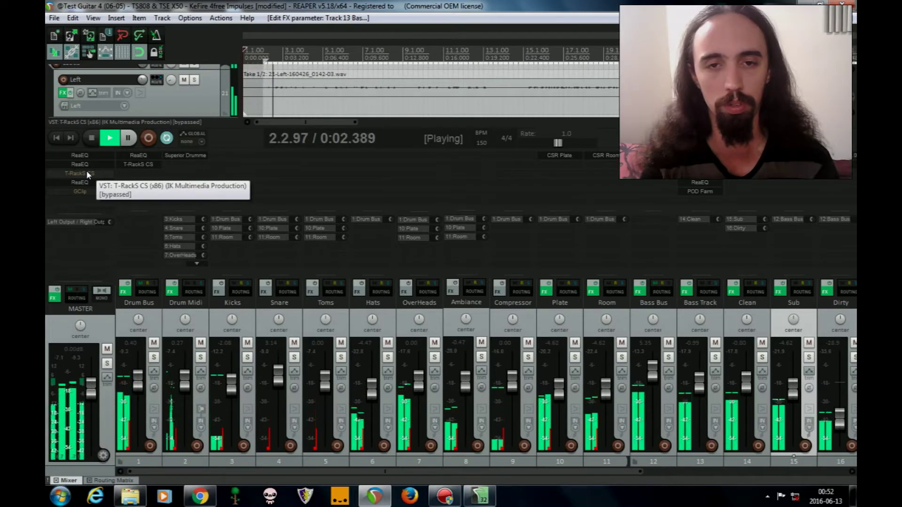
shift+click(86, 173)
shift+click(81, 191)
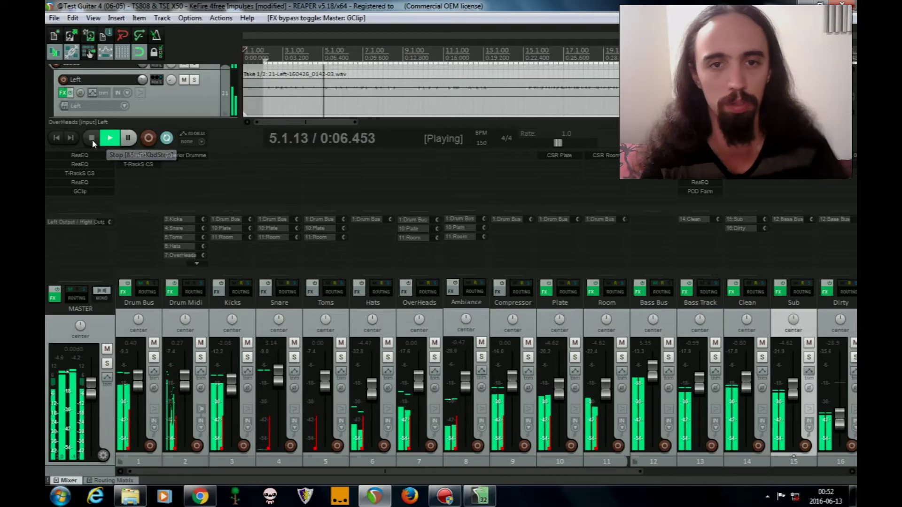
Bypass and re-enable T-RackS CS on the master during playback to compare the sound, and stop playback
shift+click(84, 175)
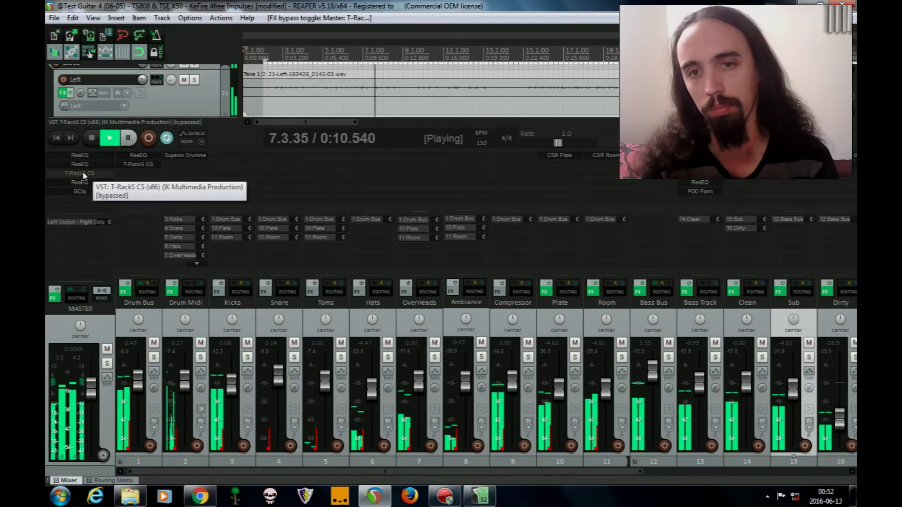
shift+click(84, 175)
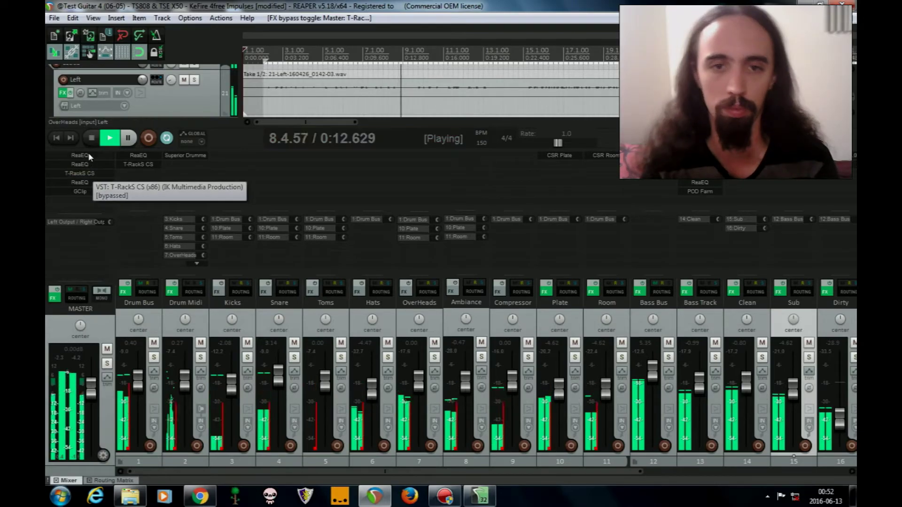
click(92, 142)
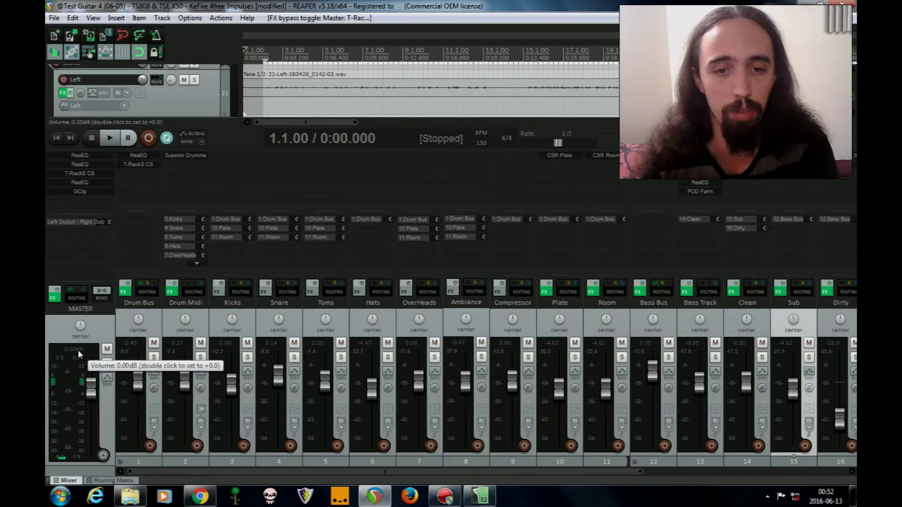
Select the Guitars track, open TSE X50 on Guitar Left to review its amp settings and close the amp interface
mouse_move(144, 297)
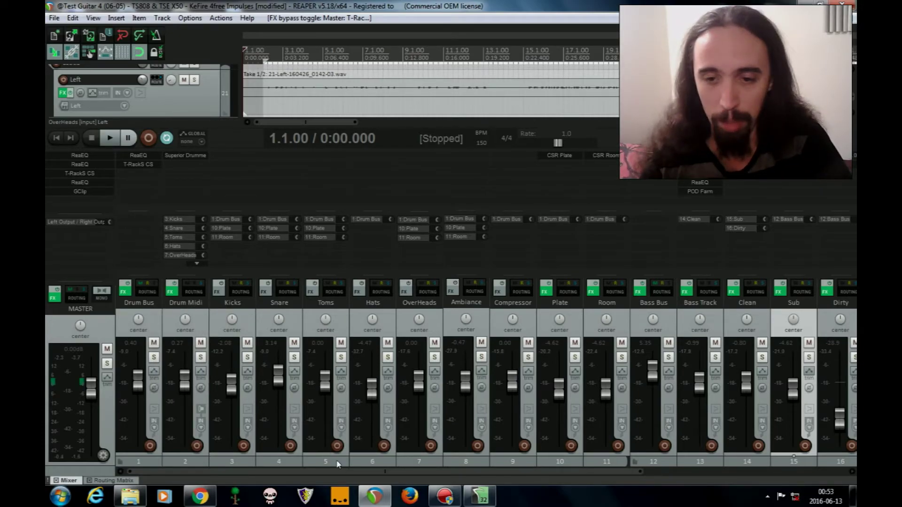
drag(338, 472, 714, 453)
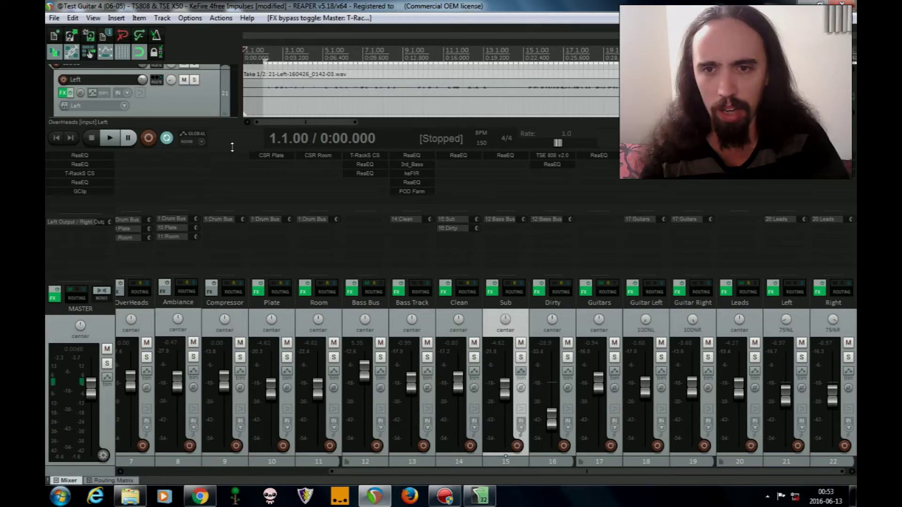
drag(619, 471, 661, 473)
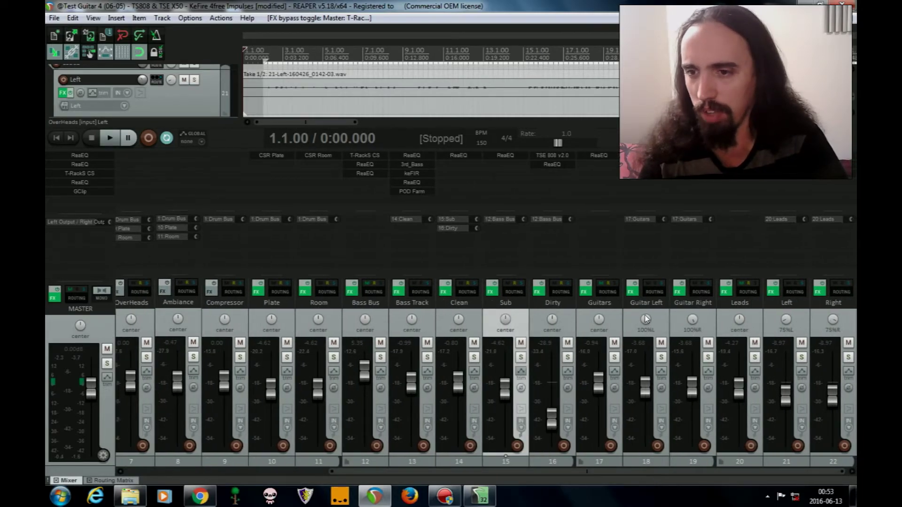
click(611, 310)
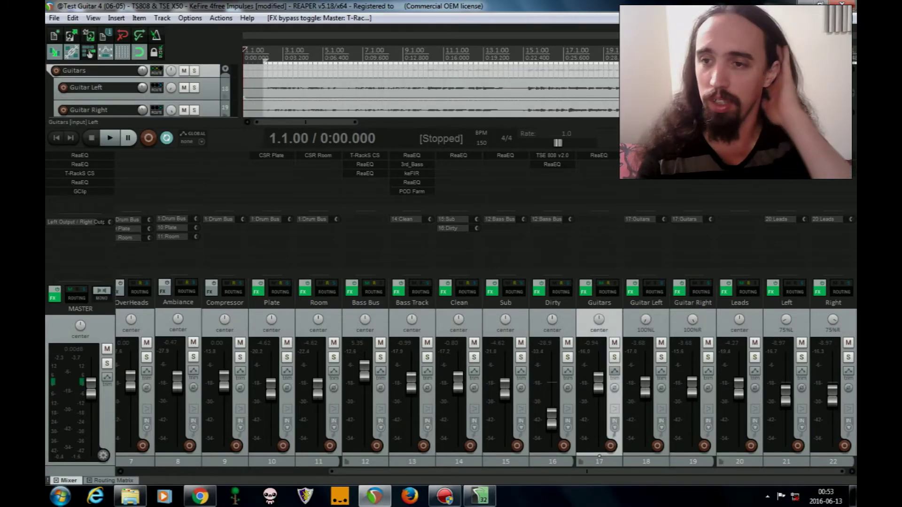
click(647, 183)
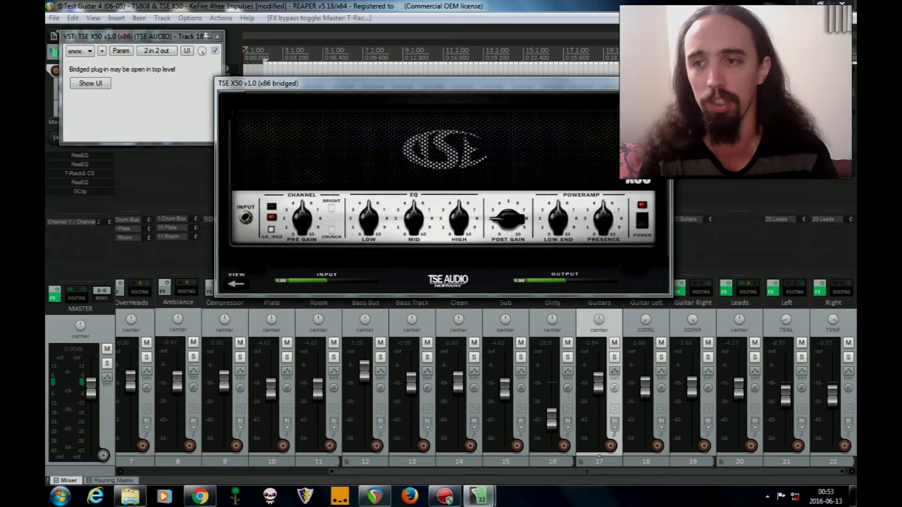
click(205, 36)
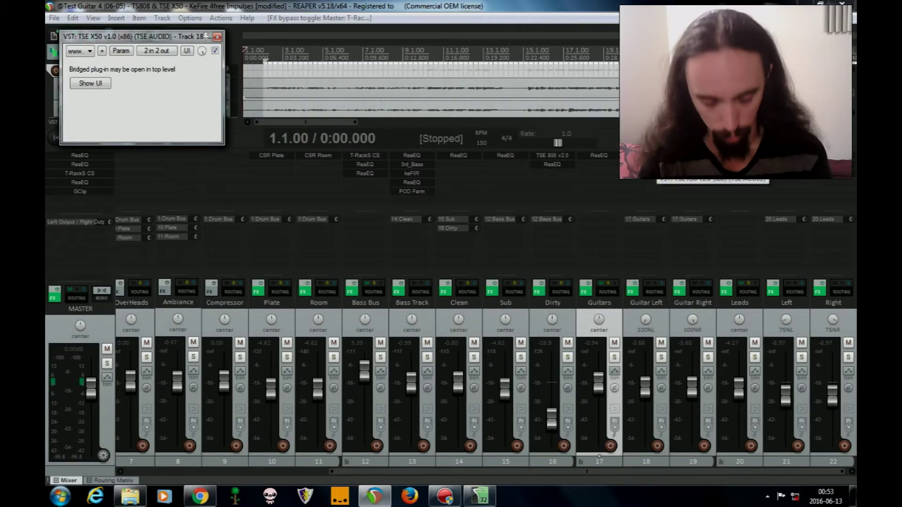
Bypass TSE X50 on Guitar Left, browse the VST plug-ins without adding one, close the effect window and undo the last change
key(b)
double_click(643, 184)
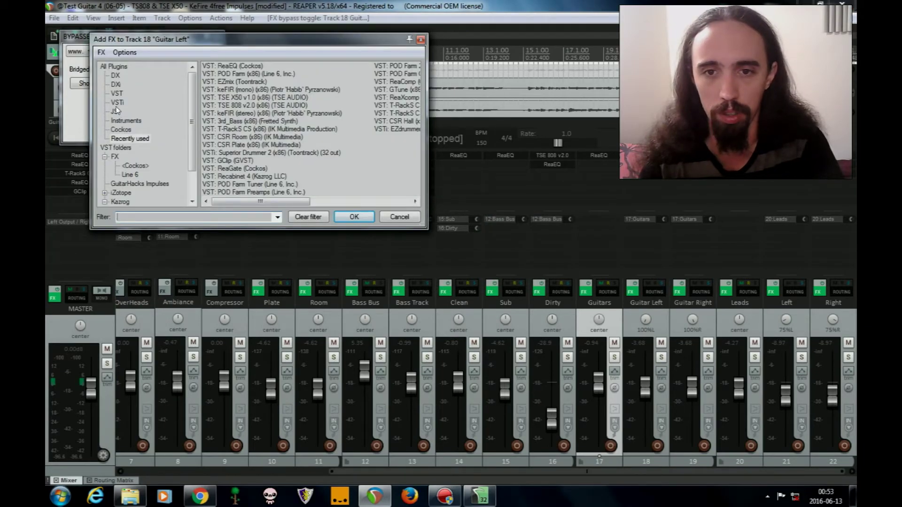
click(117, 94)
drag(243, 204, 323, 205)
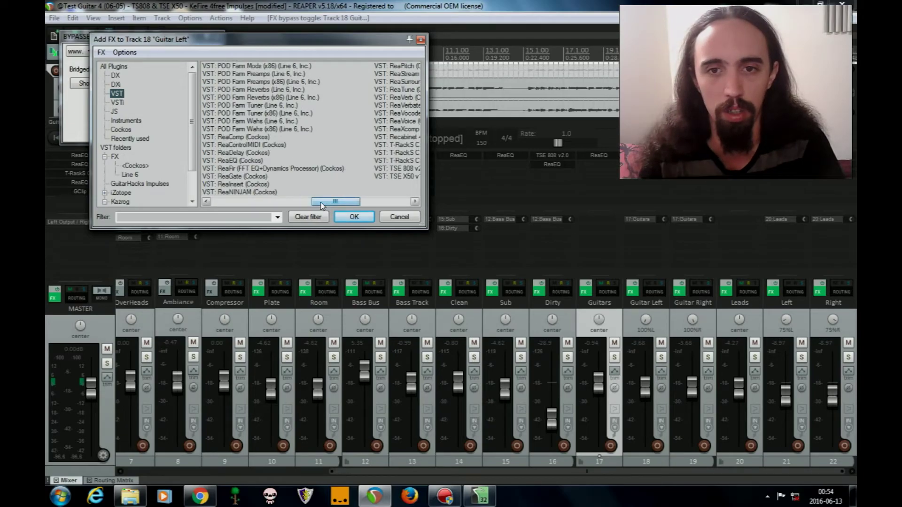
drag(324, 205, 373, 204)
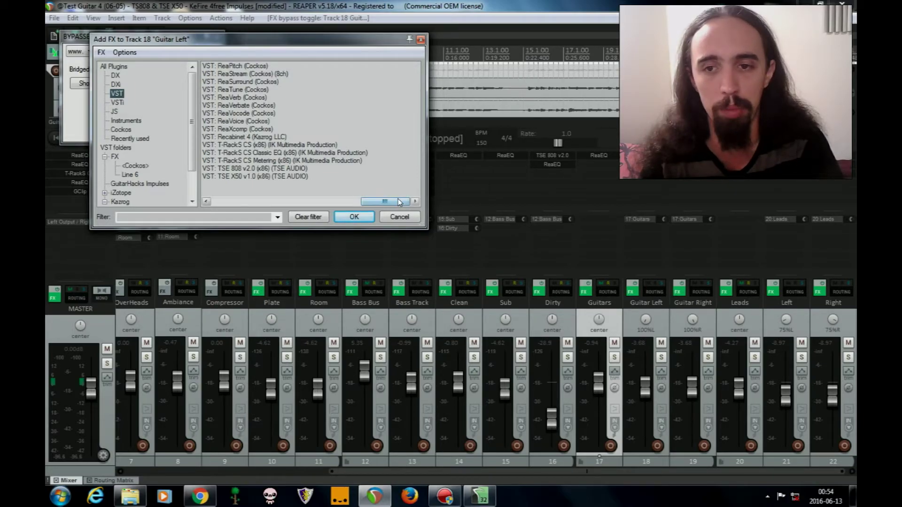
drag(392, 203, 235, 203)
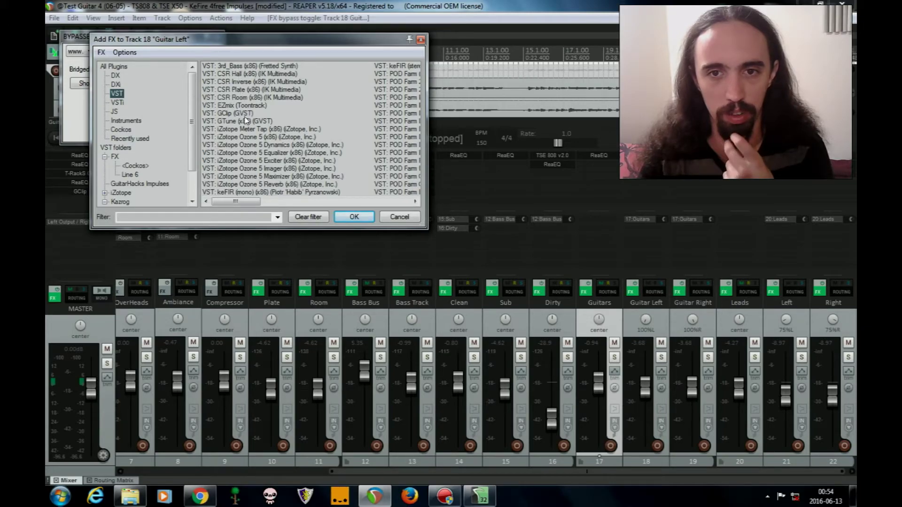
click(420, 41)
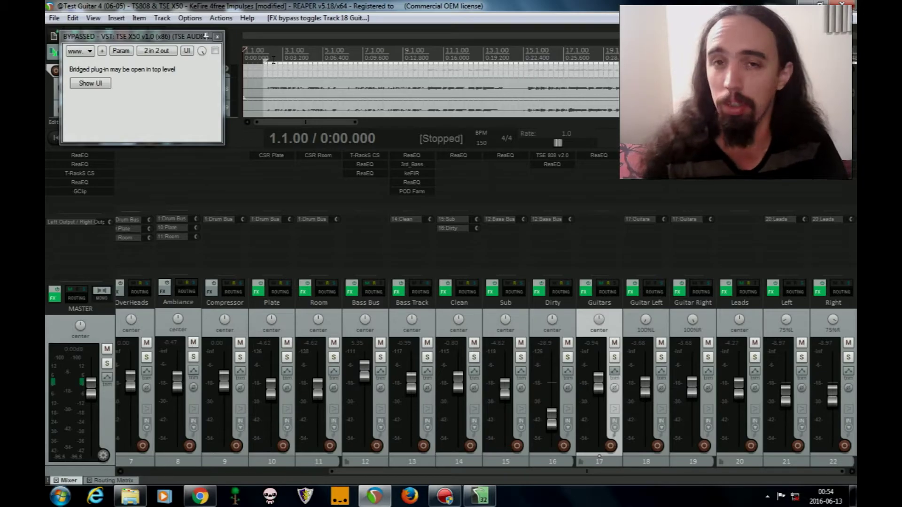
click(217, 38)
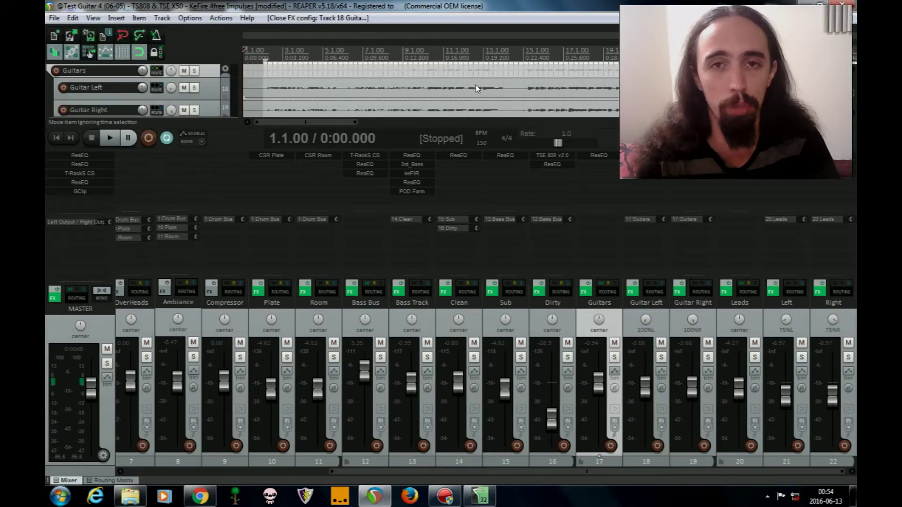
key(ctrl+z)
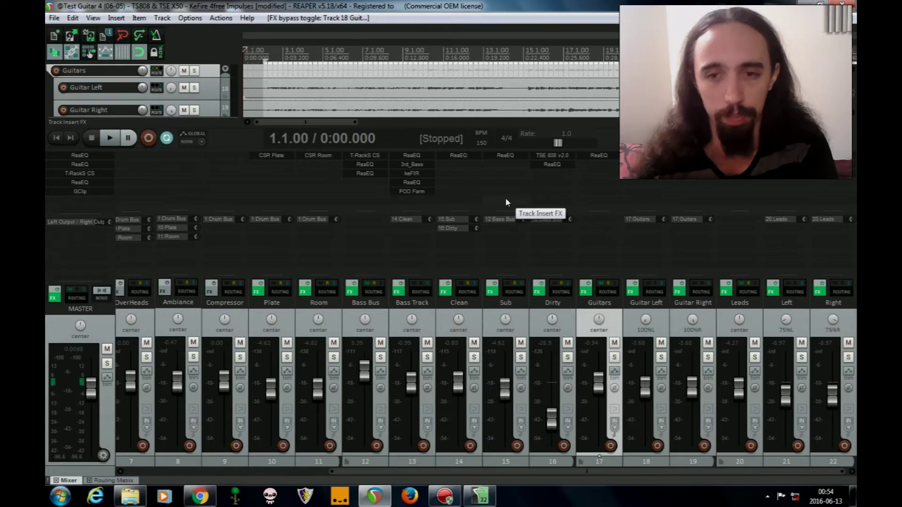
Open keFIR (mono) on Guitar Left, review its mix, gain, length and loaded impulse, and close it
drag(232, 148, 232, 152)
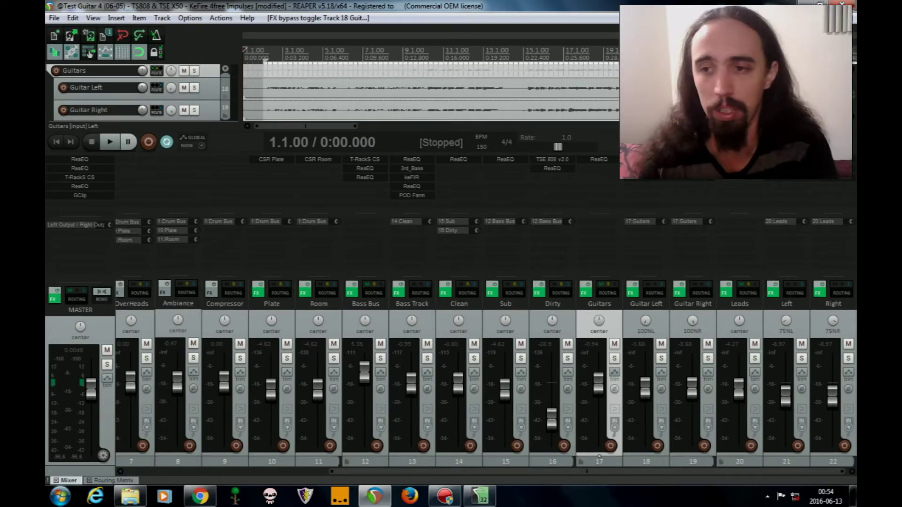
click(658, 180)
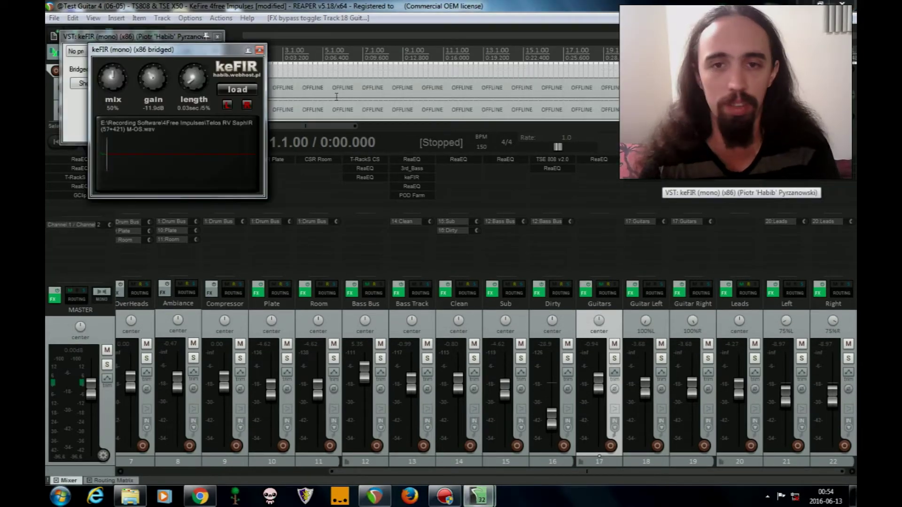
click(259, 50)
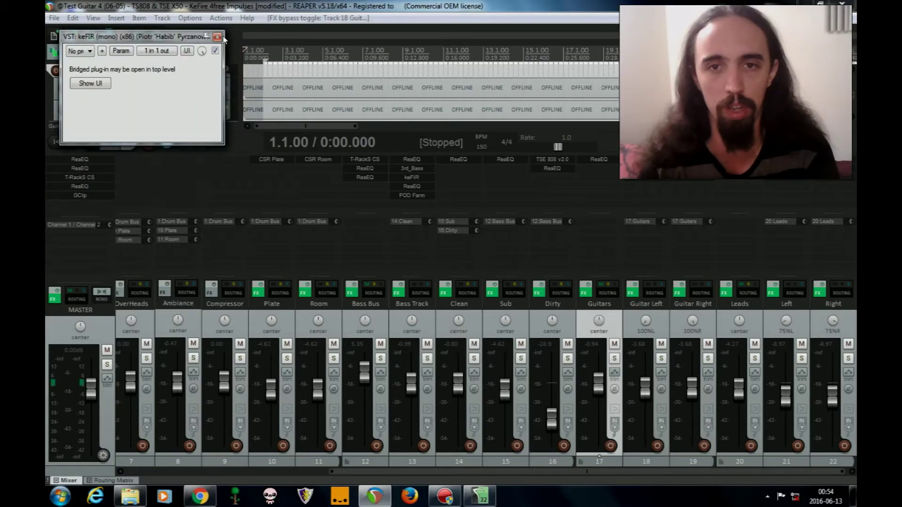
click(216, 37)
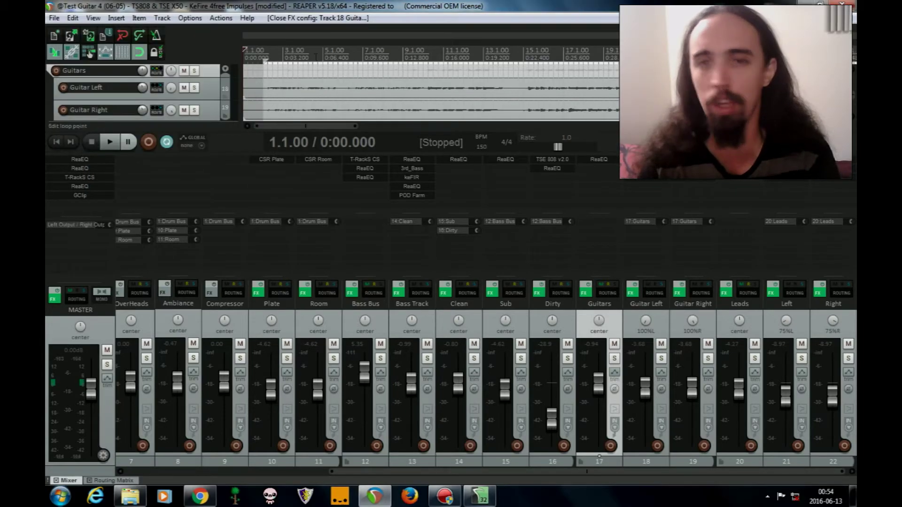
Add the Recabinet 4 (Kazrog LLC) VST plug-in to the Guitar Left track
click(653, 184)
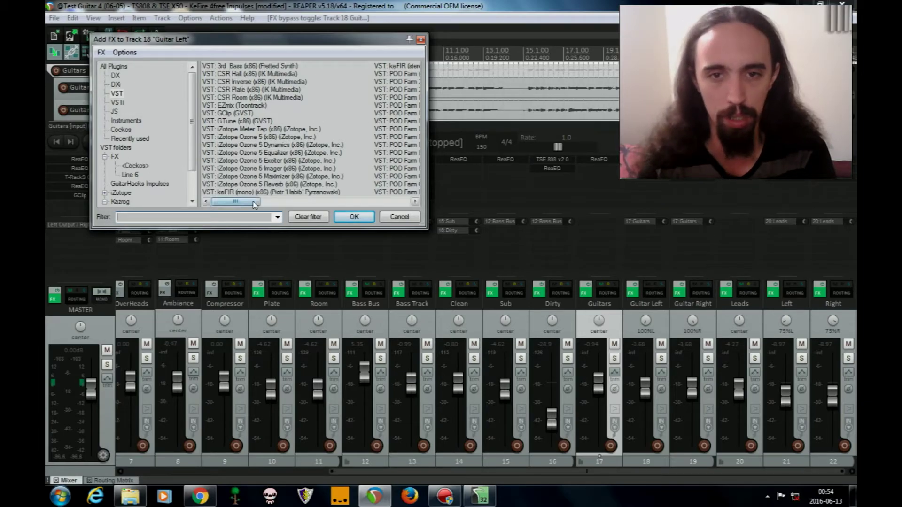
drag(243, 204, 392, 205)
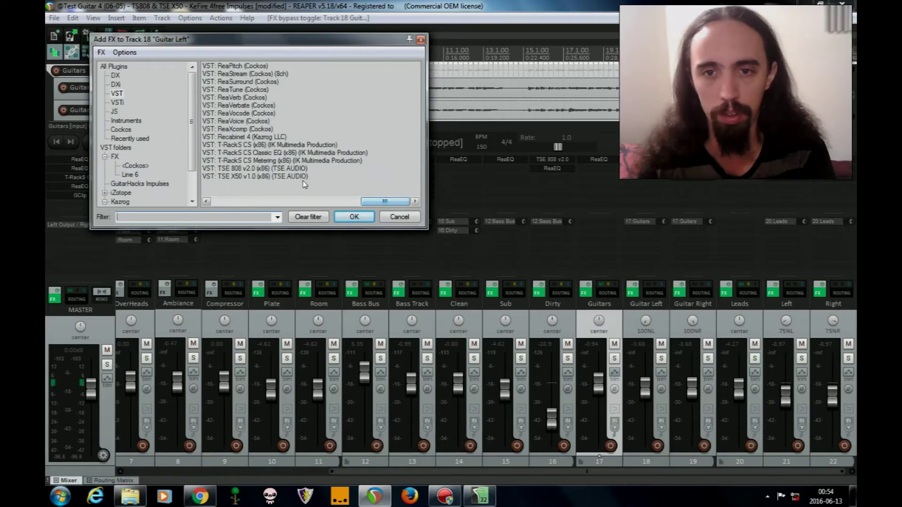
click(240, 138)
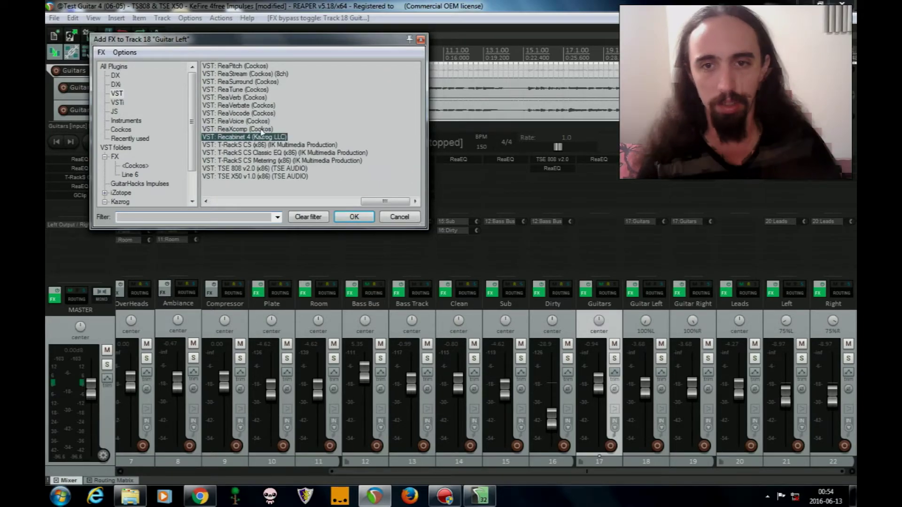
double_click(241, 138)
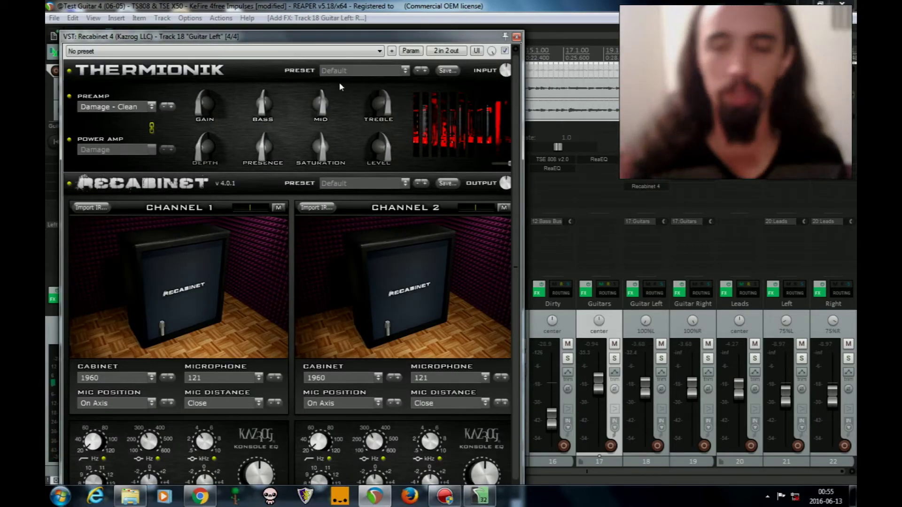
Look through the Recabinet cabinet presets and dismiss the list without choosing one
mouse_move(348, 115)
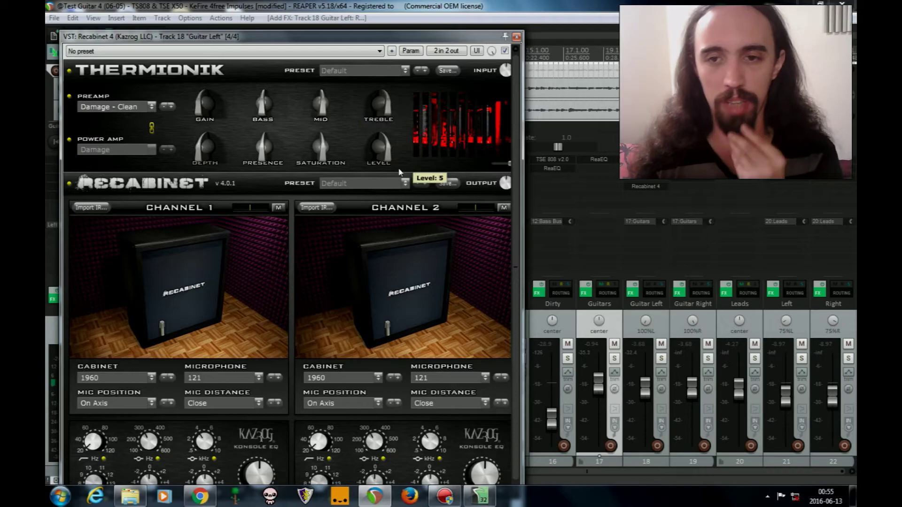
click(399, 183)
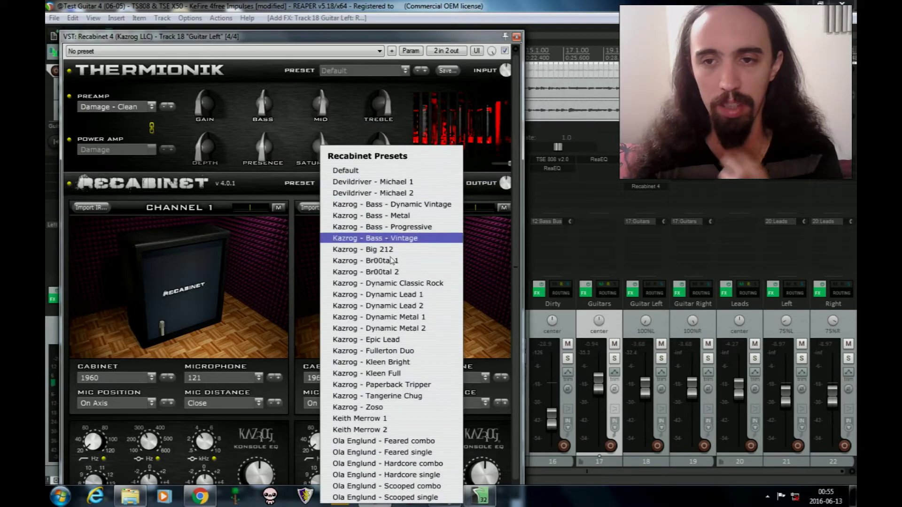
click(266, 182)
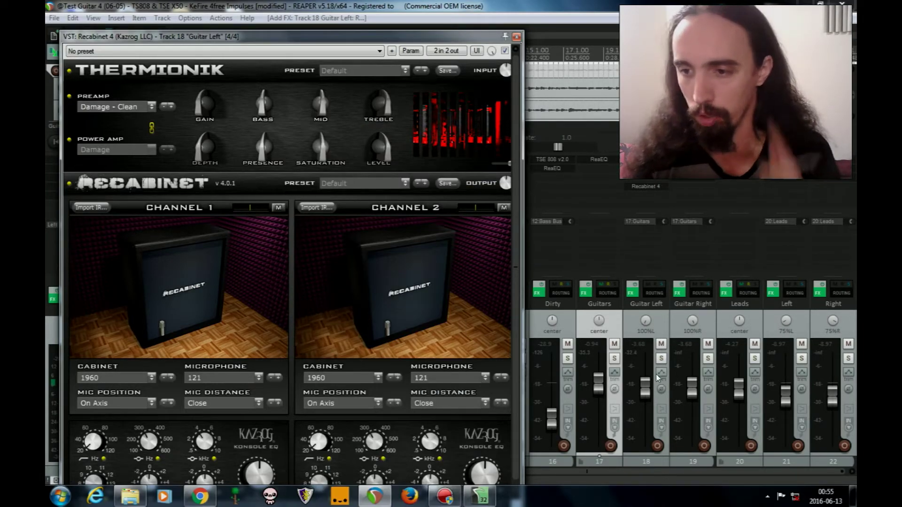
Solo Guitar Left, bypass Recabinet 4 on it, and play a short passage of the track before stopping
click(661, 358)
drag(160, 31, 257, 31)
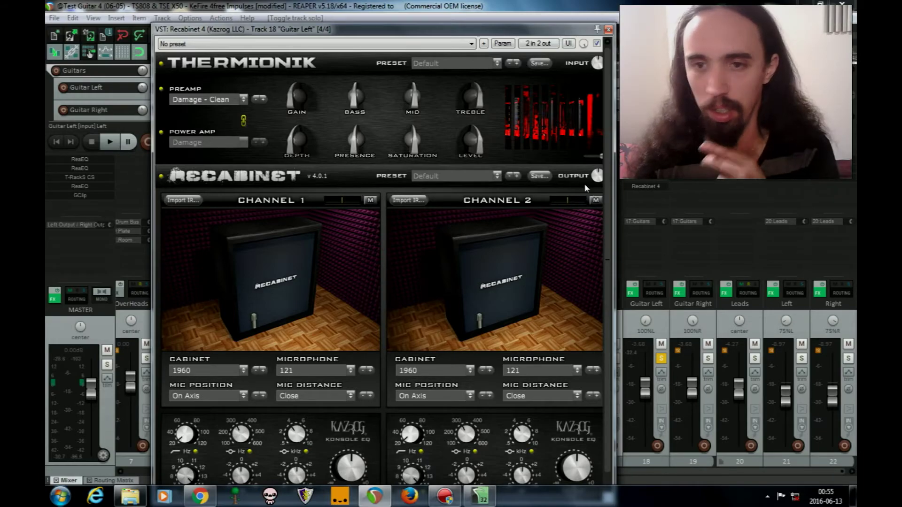
shift+click(647, 187)
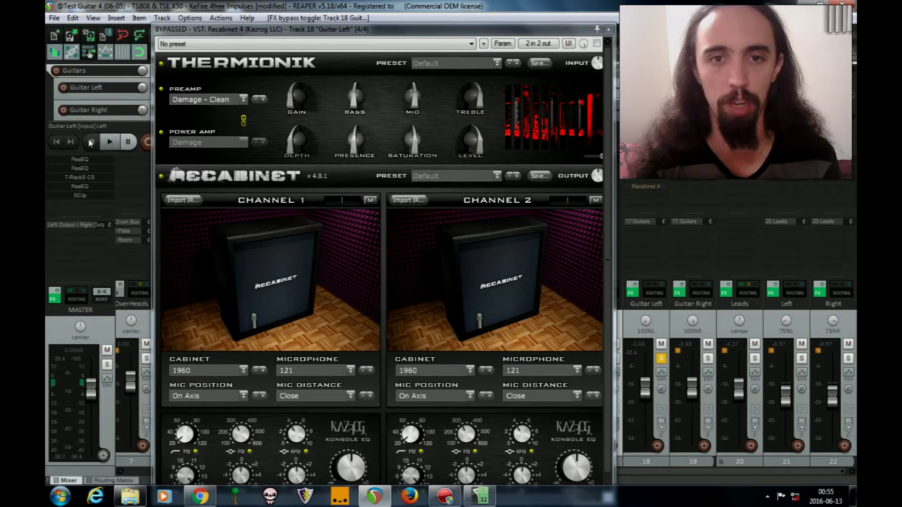
key(space)
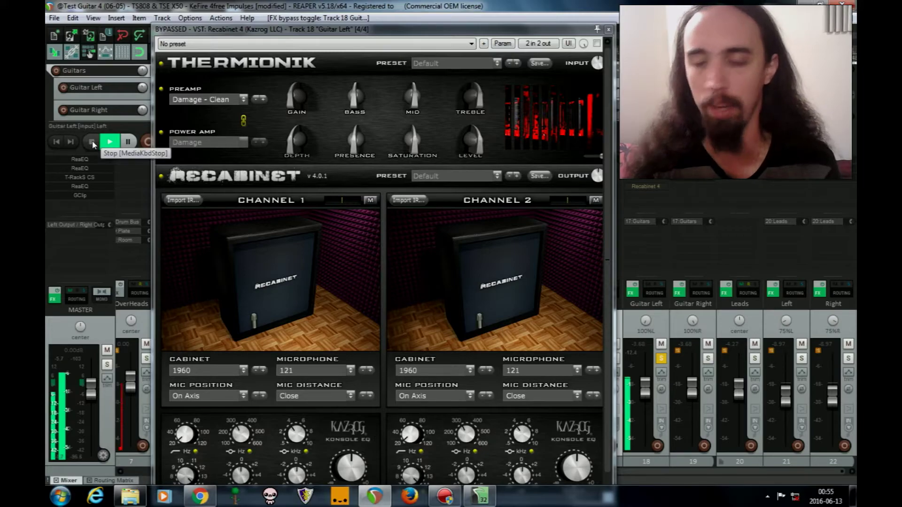
click(92, 142)
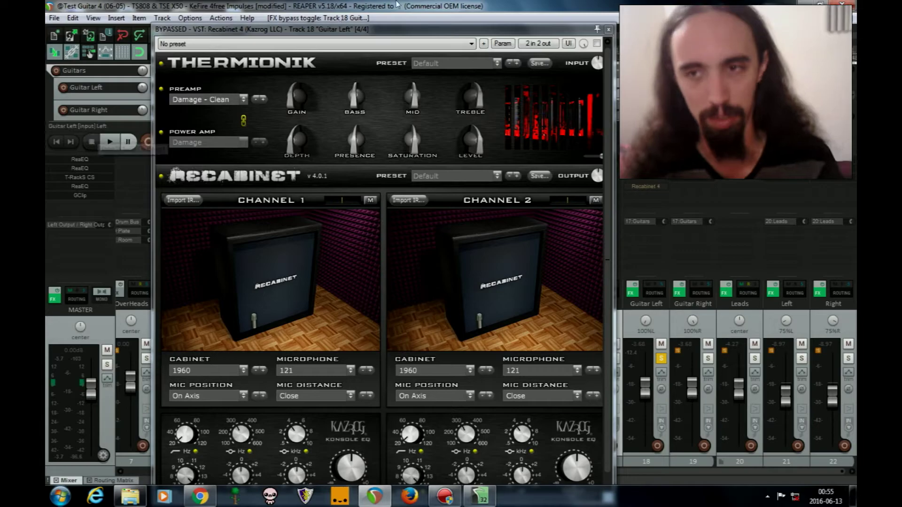
Audition the soloed Guitar Left with Recabinet 4 bypassed, playing from bar 11 and from bar 15 before stopping
drag(397, 28, 363, 155)
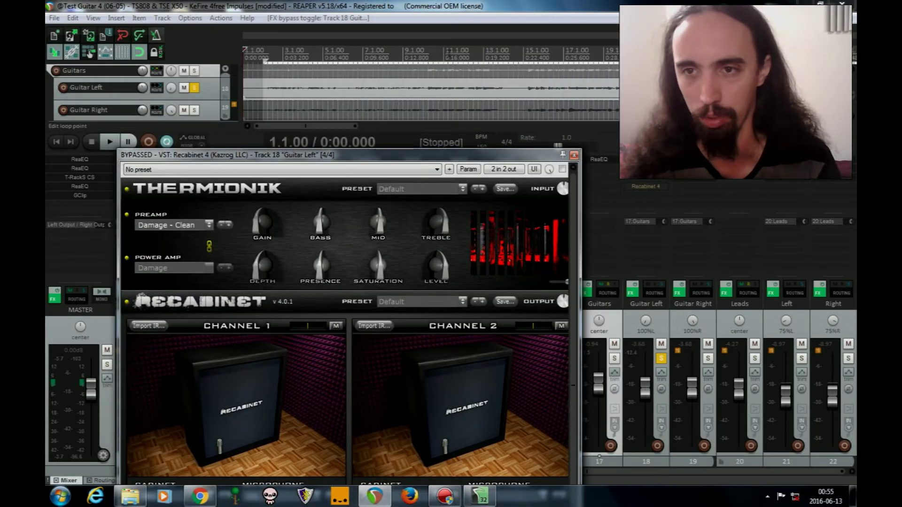
click(443, 51)
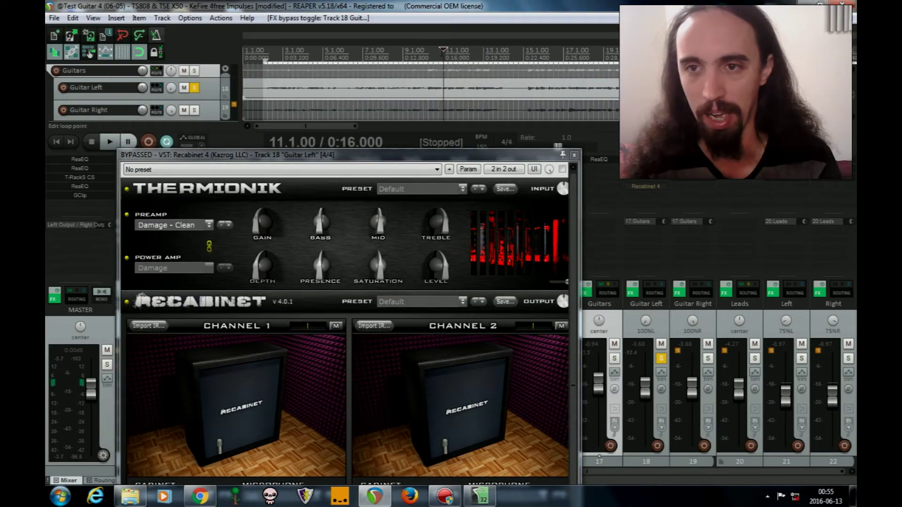
click(105, 142)
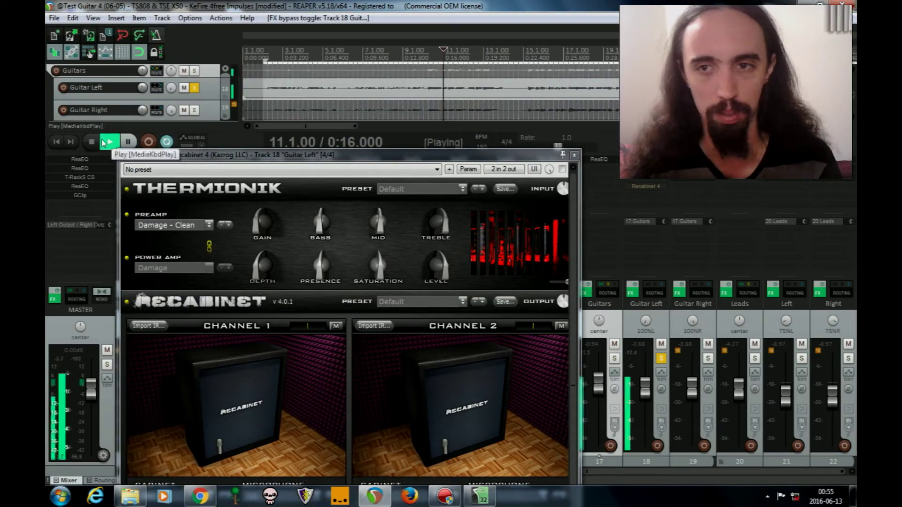
click(522, 52)
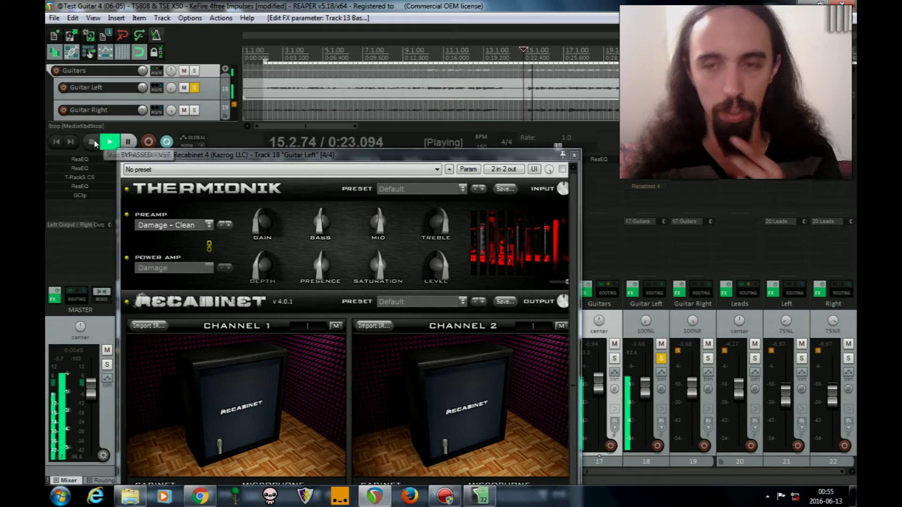
drag(218, 157, 280, 34)
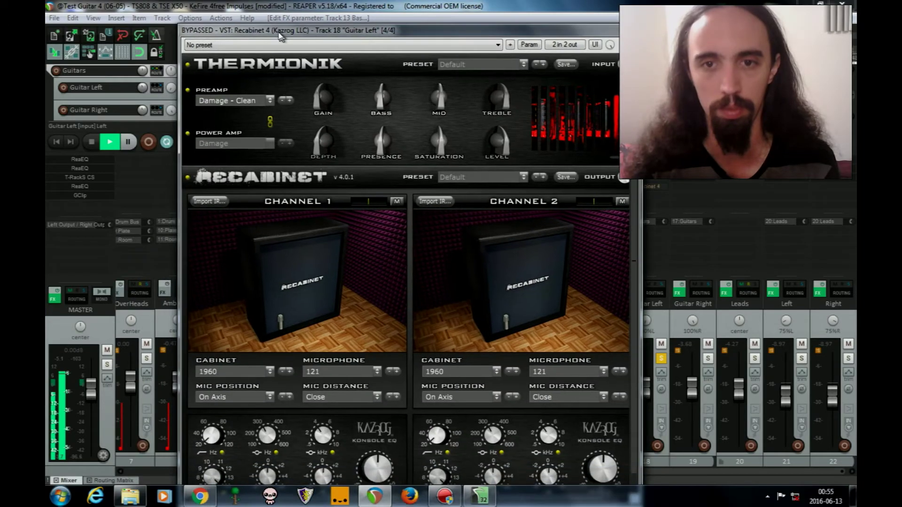
click(92, 143)
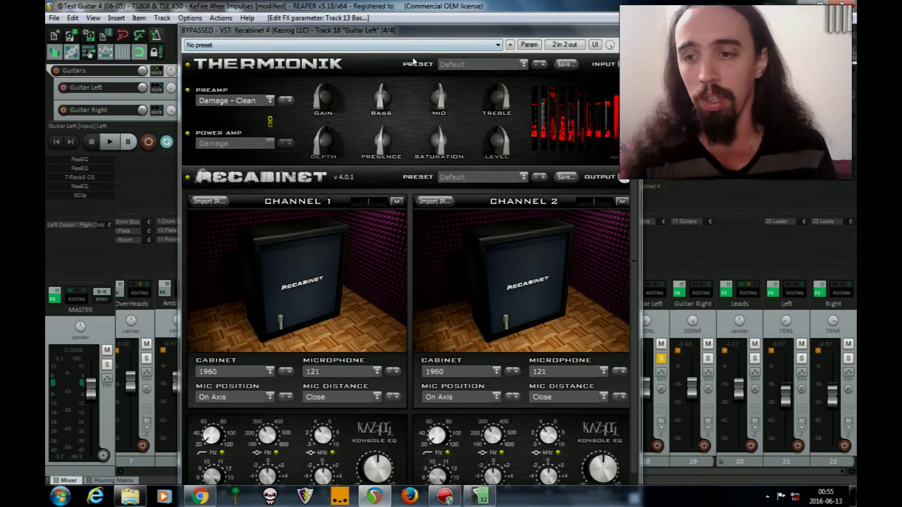
Re-enable Recabinet 4 on Guitar Left and play the passage from bar 15 with its default cabinets
ctrl+click(661, 184)
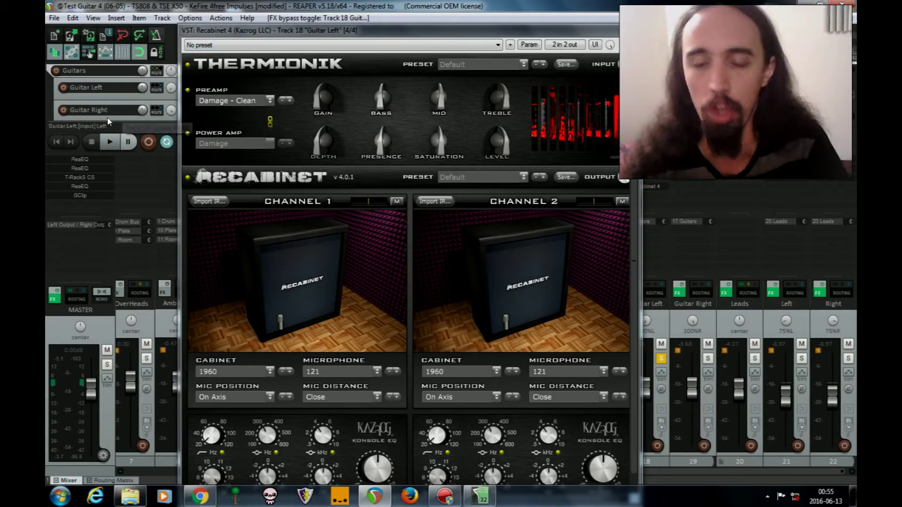
click(110, 141)
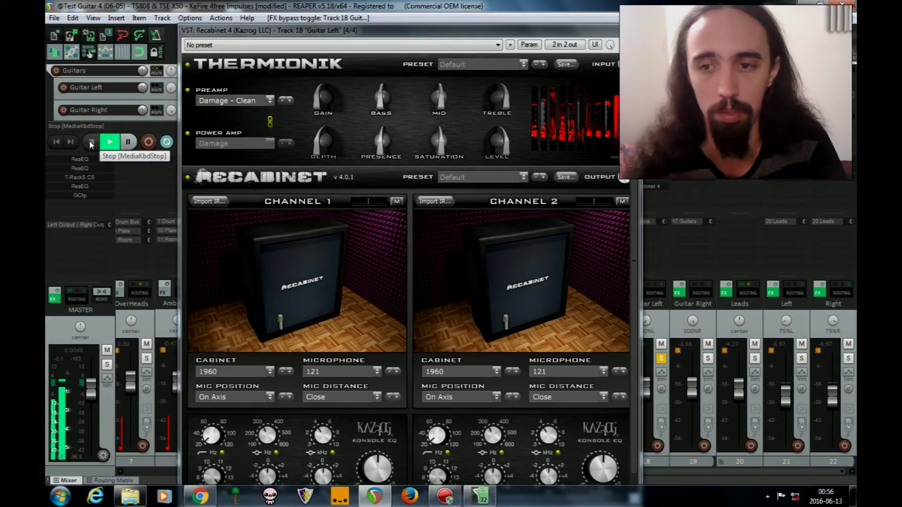
click(92, 143)
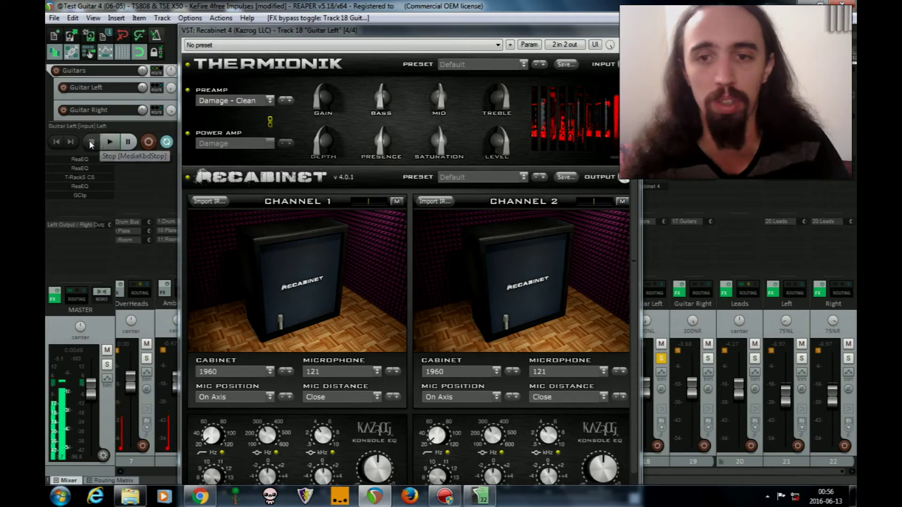
Load the Keith Merrow 1 cabinet preset in Recabinet and play the guitar passage through it
click(468, 177)
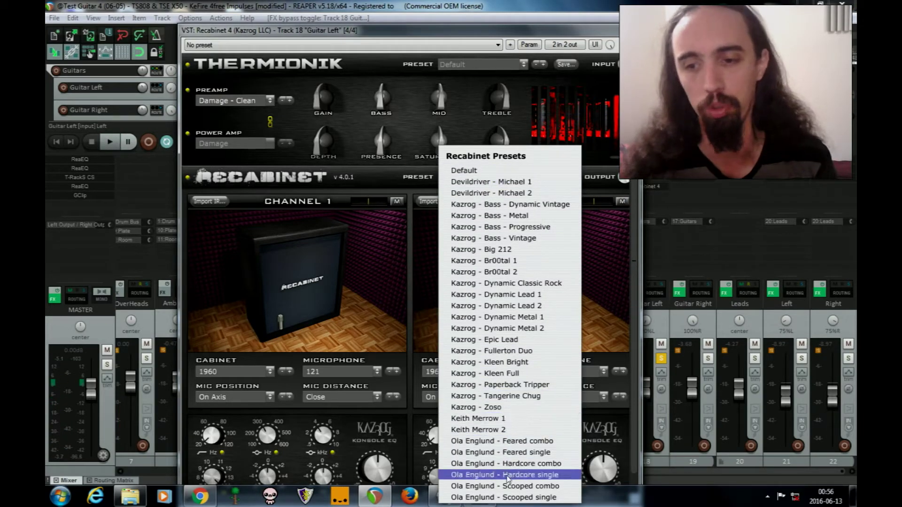
click(499, 419)
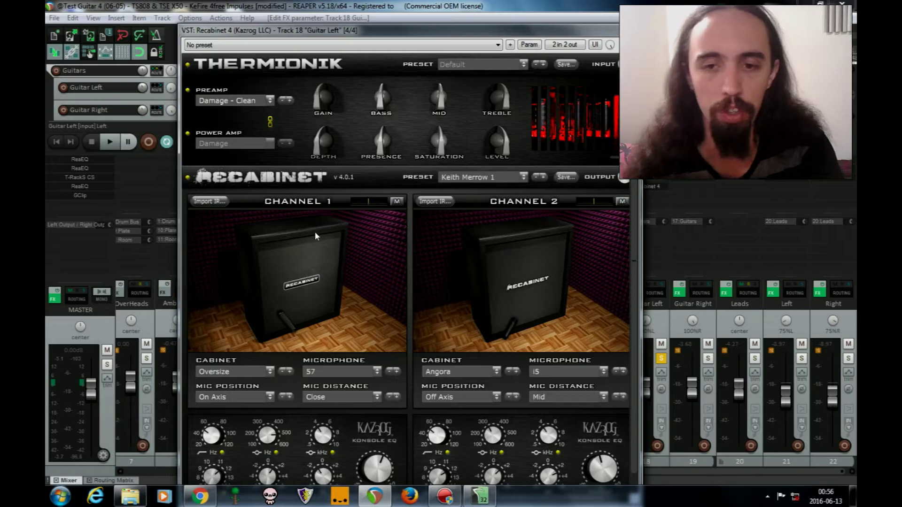
click(109, 141)
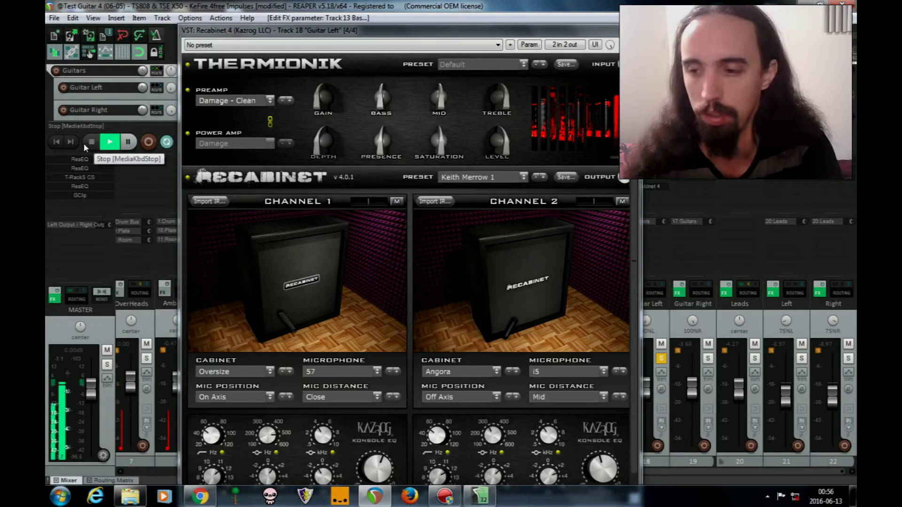
click(85, 143)
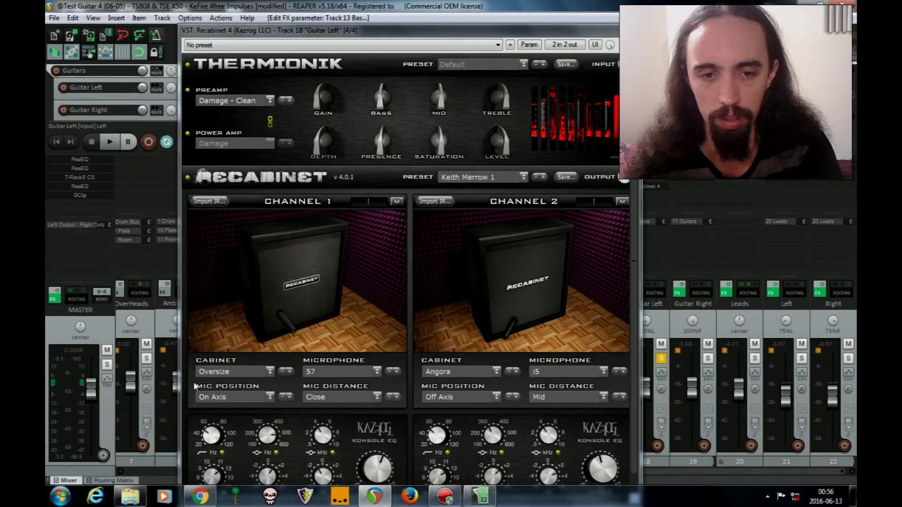
Check the system volume level, then replay the passage through the Keith Merrow 1 preset and stop
click(768, 497)
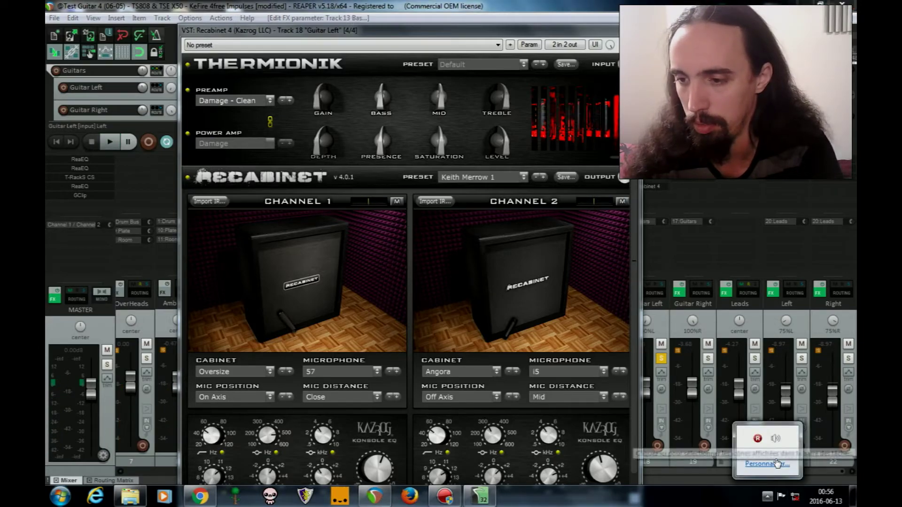
click(776, 438)
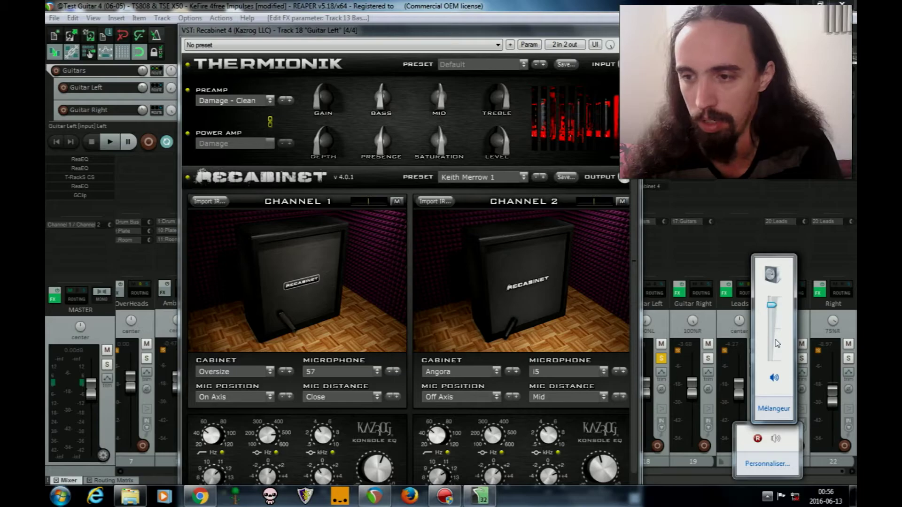
click(246, 197)
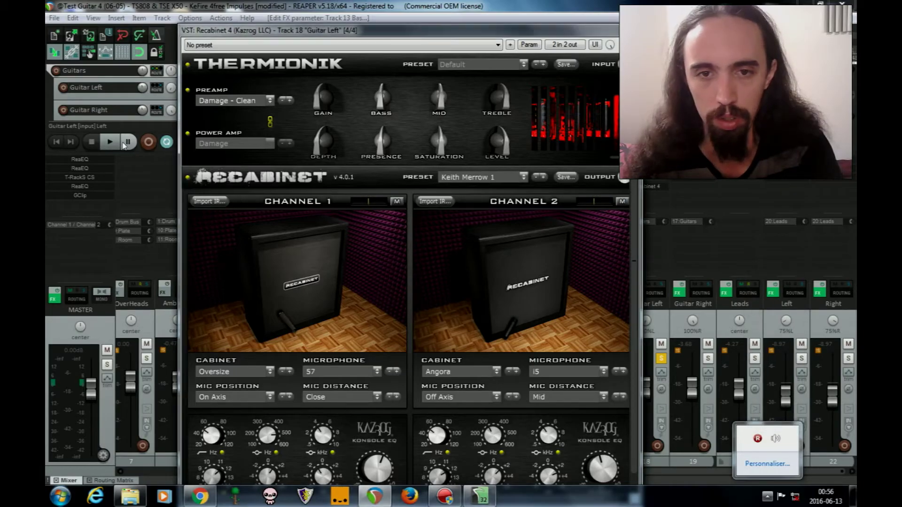
click(103, 143)
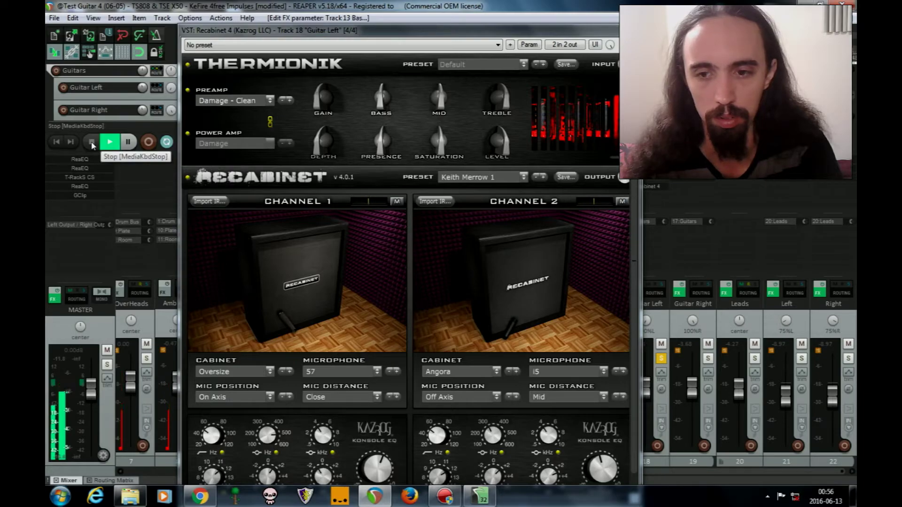
click(92, 142)
Switch the Recabinet preset to Keith Merrow 2 and play the guitar passage through it
click(493, 181)
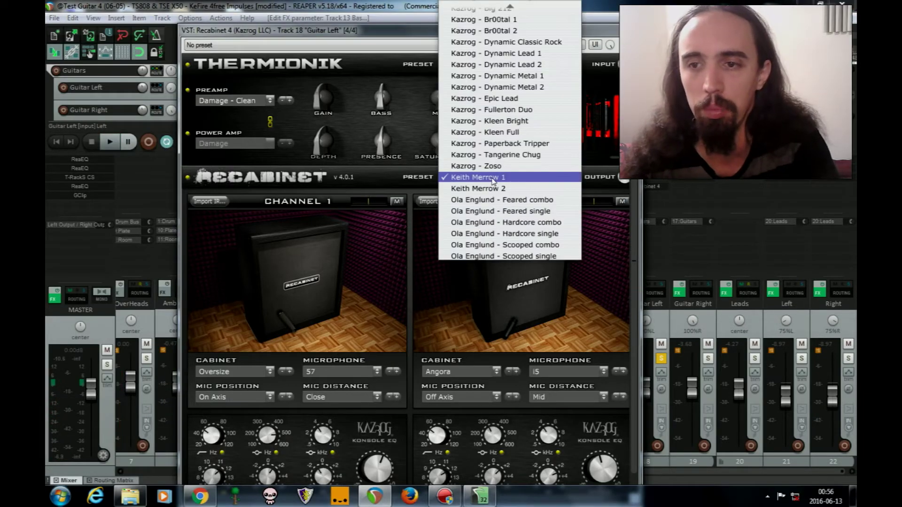
click(491, 189)
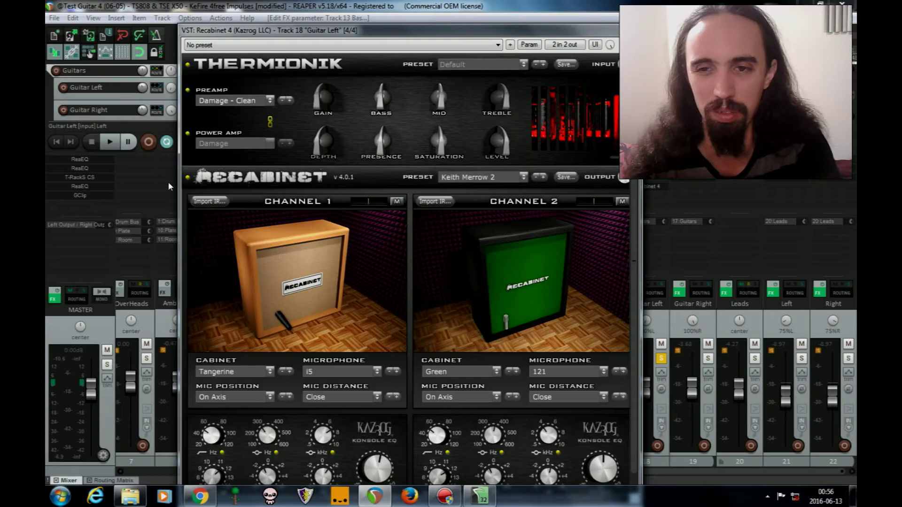
click(109, 141)
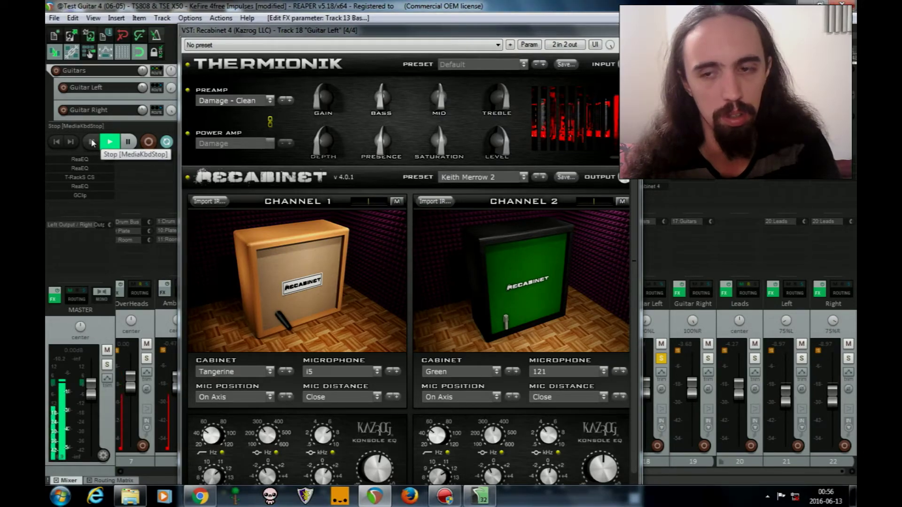
key(space)
Switch the Recabinet preset to Kazrog - Tangerine Chug, then play the passage and stop
click(507, 178)
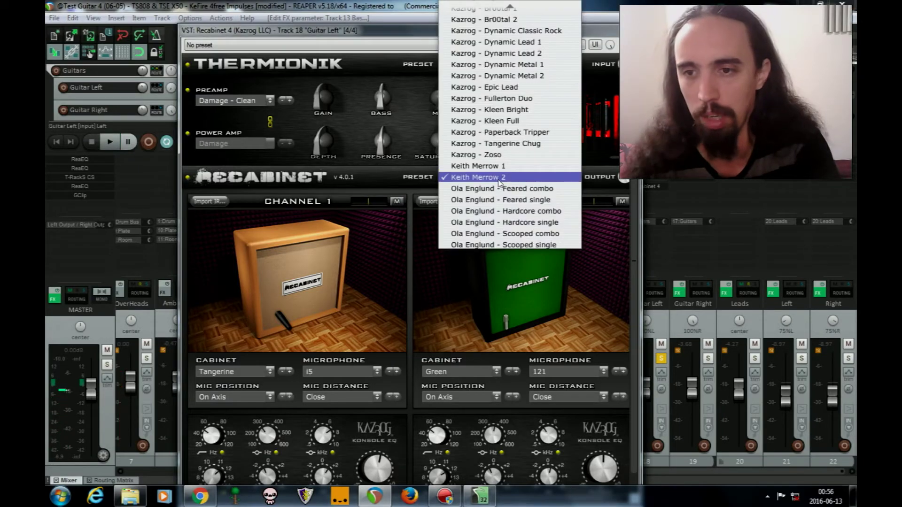
click(523, 143)
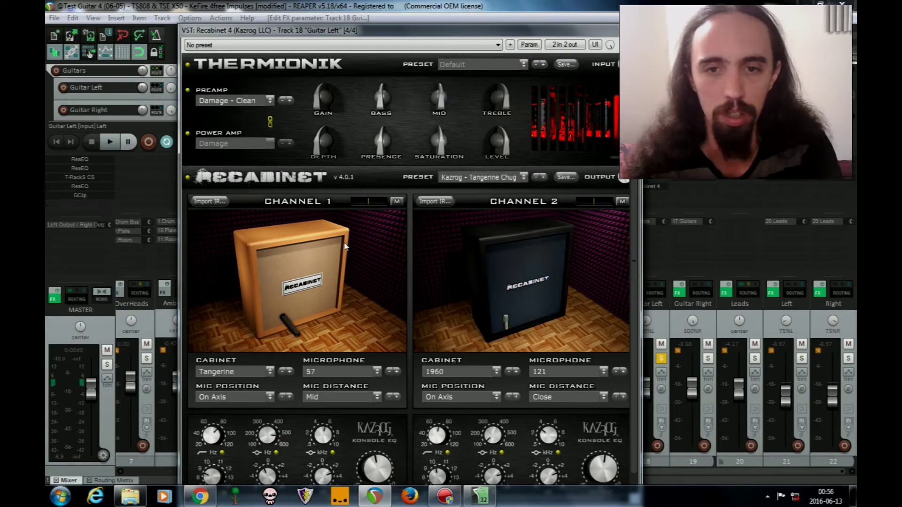
key(space)
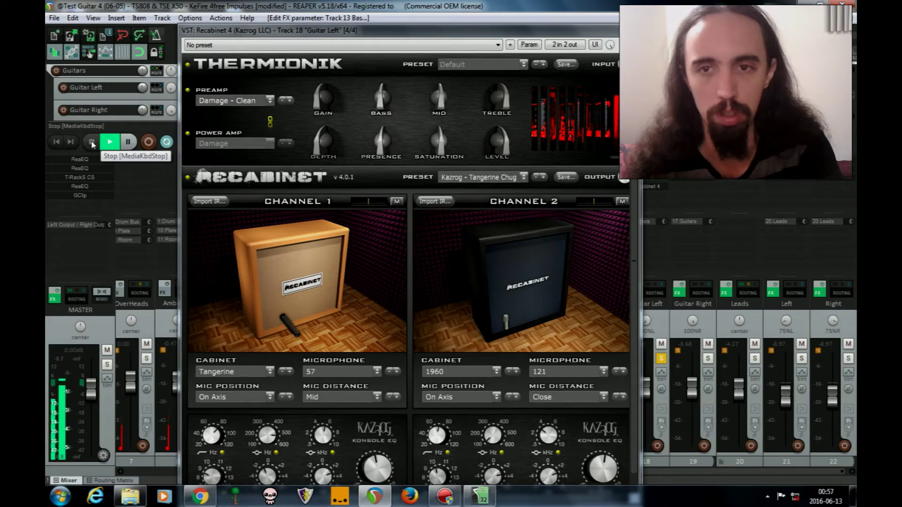
click(92, 143)
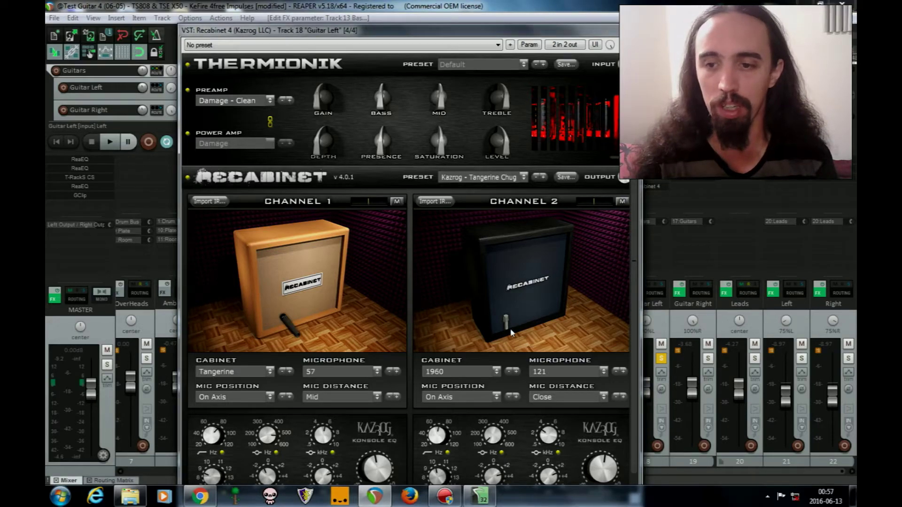
Set channel 2's mic position to Off Axis and back to On Axis, and look through channel 1's microphone choices
click(477, 401)
click(461, 422)
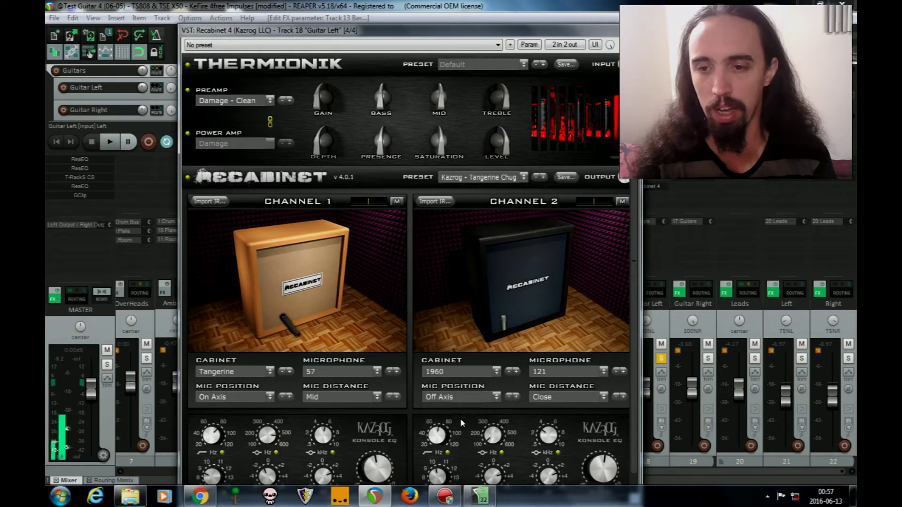
click(479, 397)
click(468, 406)
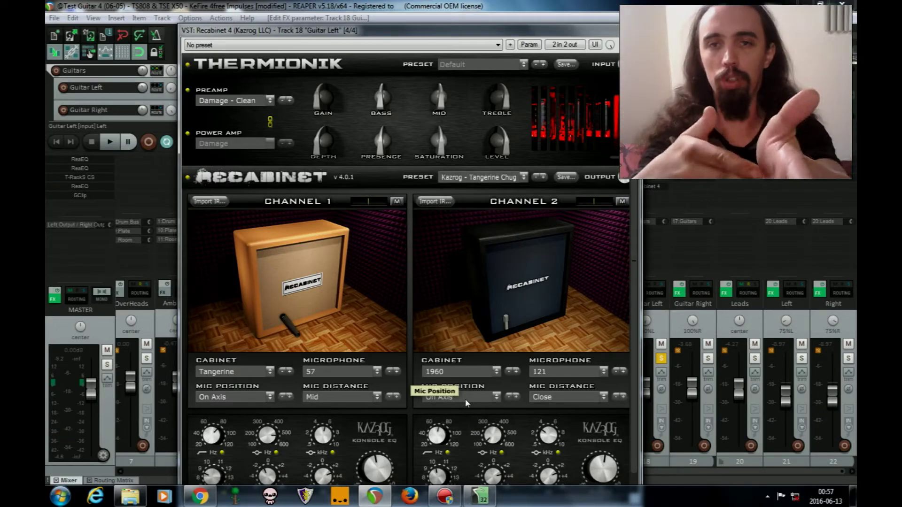
click(361, 369)
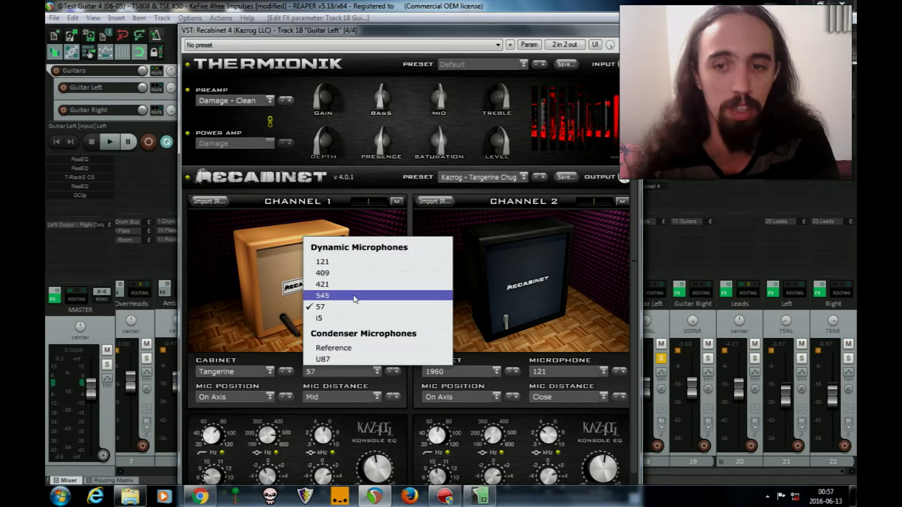
click(585, 230)
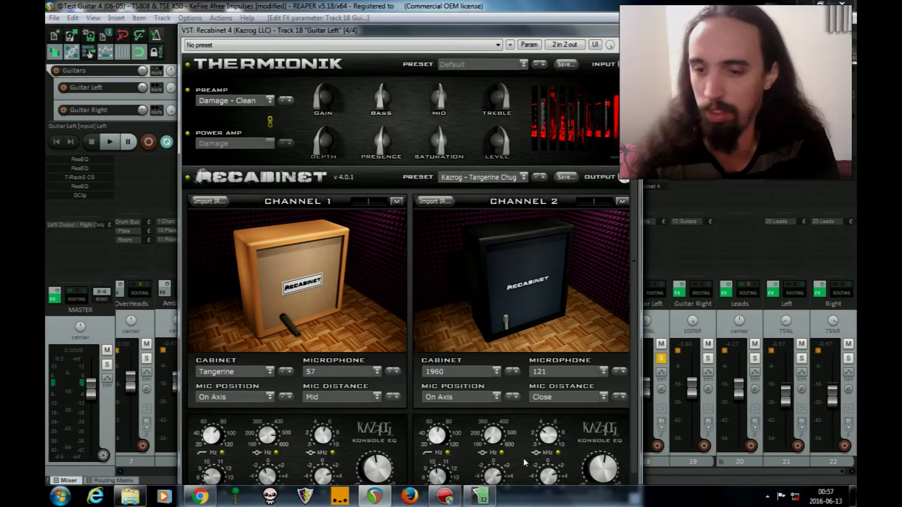
Close the Recabinet 4 window and delete the plug-in from the Guitar Left track
click(648, 186)
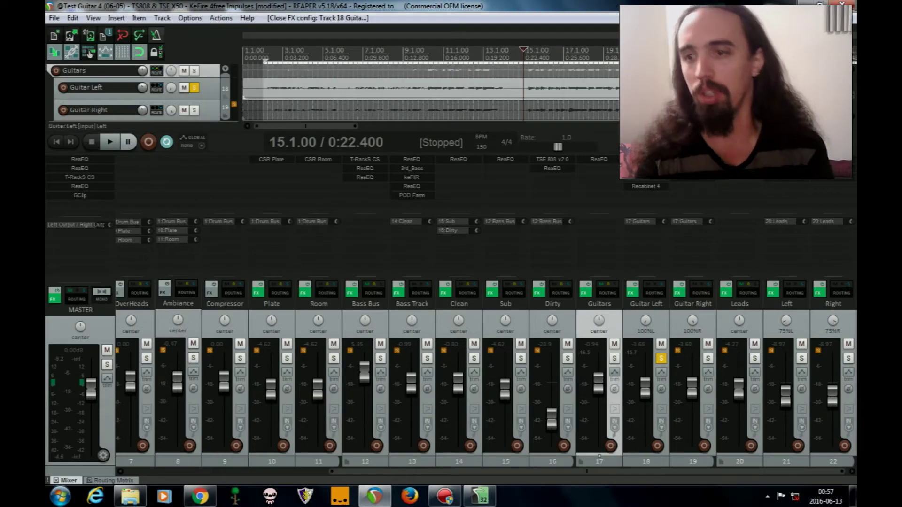
right_click(647, 186)
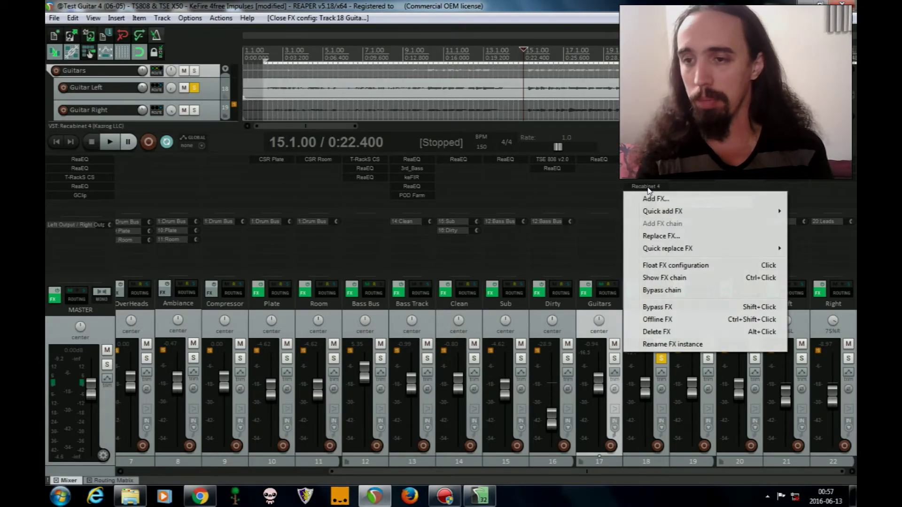
click(672, 332)
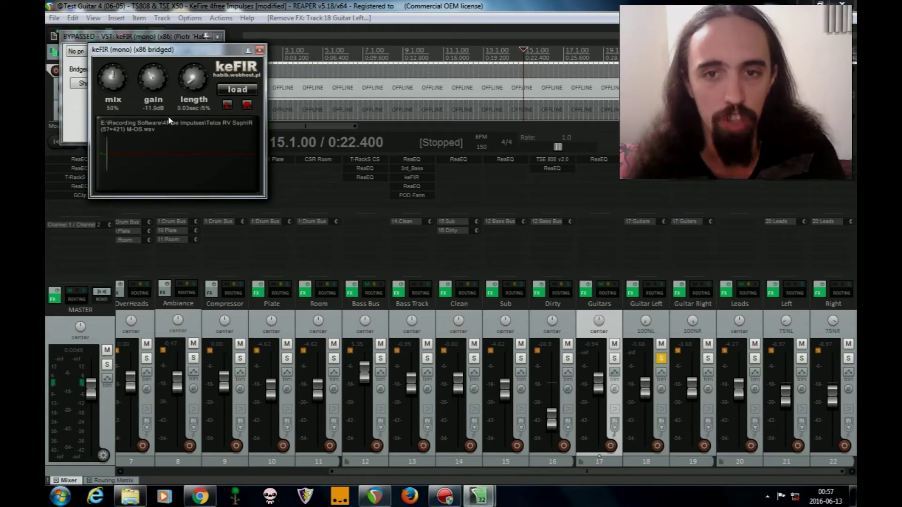
Re-enable the bypassed keFIR plug-in on Guitar Left, close its windows, and play the soloed track briefly from bar 15
click(260, 50)
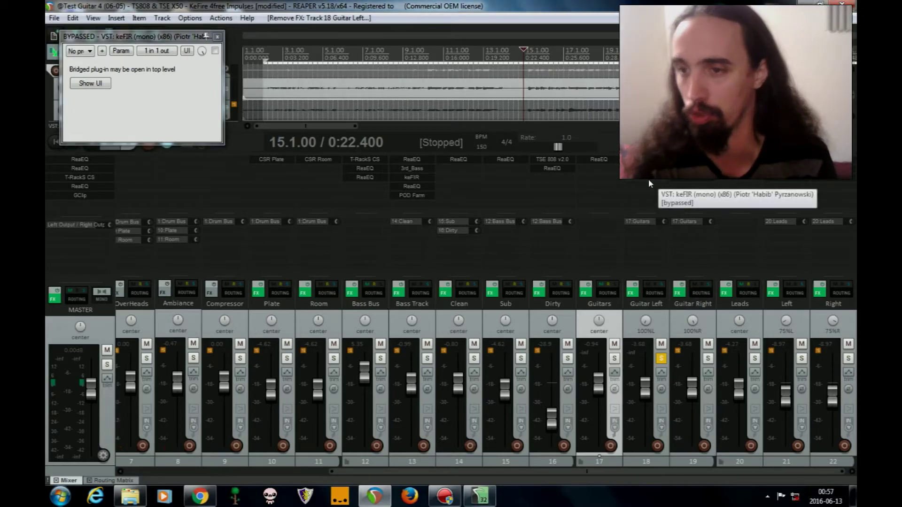
click(215, 50)
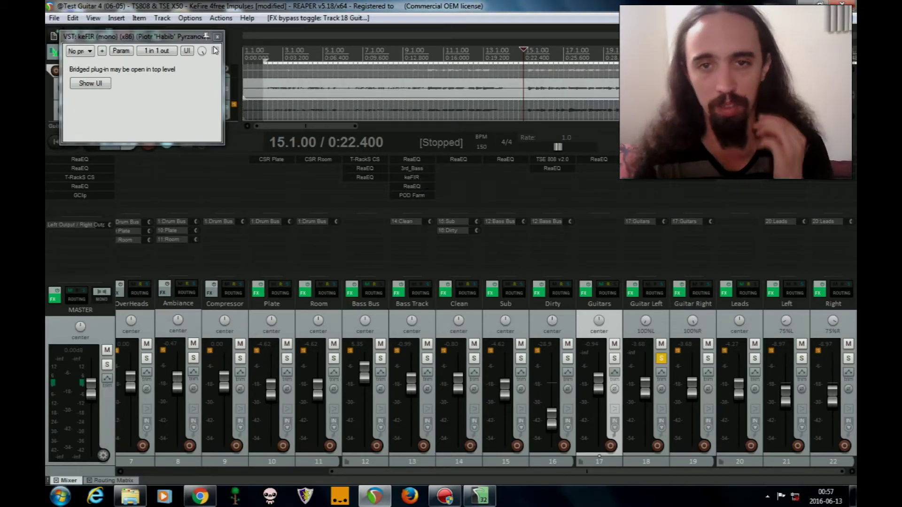
click(218, 37)
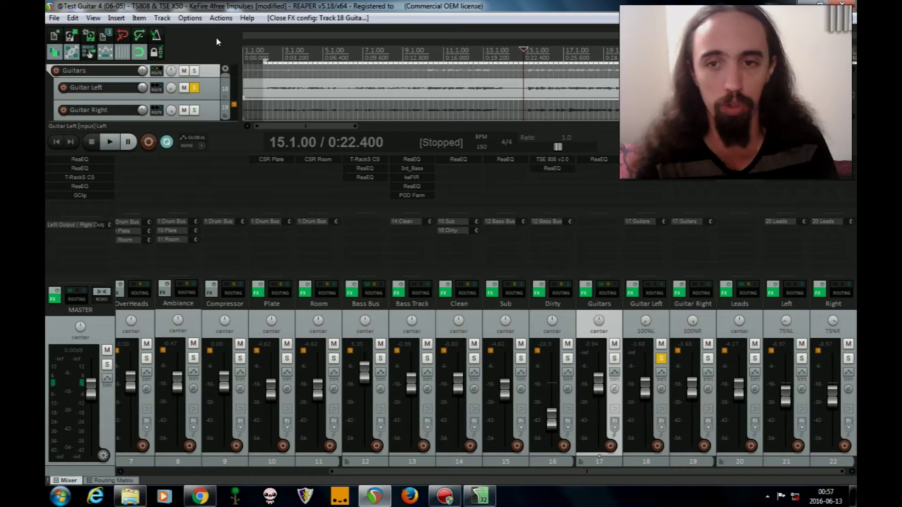
click(108, 143)
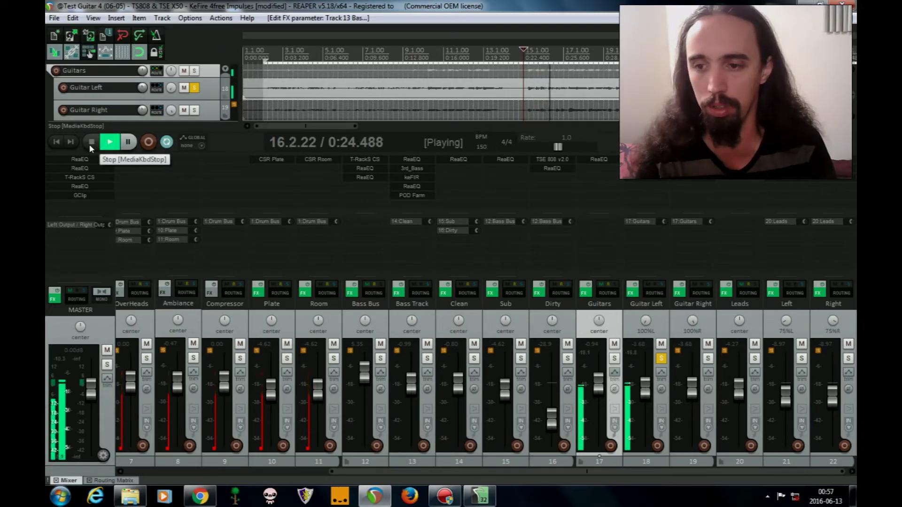
click(91, 142)
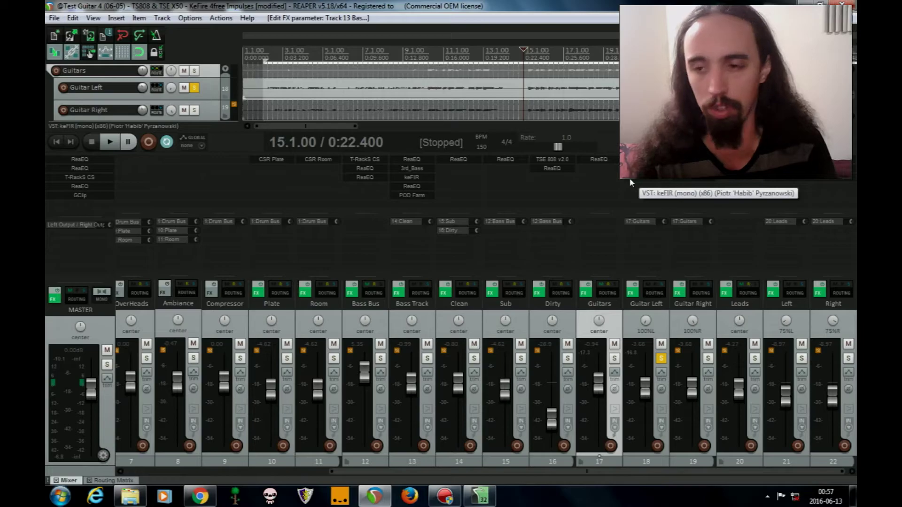
Unsolo the Guitar Left track and play the full mix briefly from bar 15
click(661, 359)
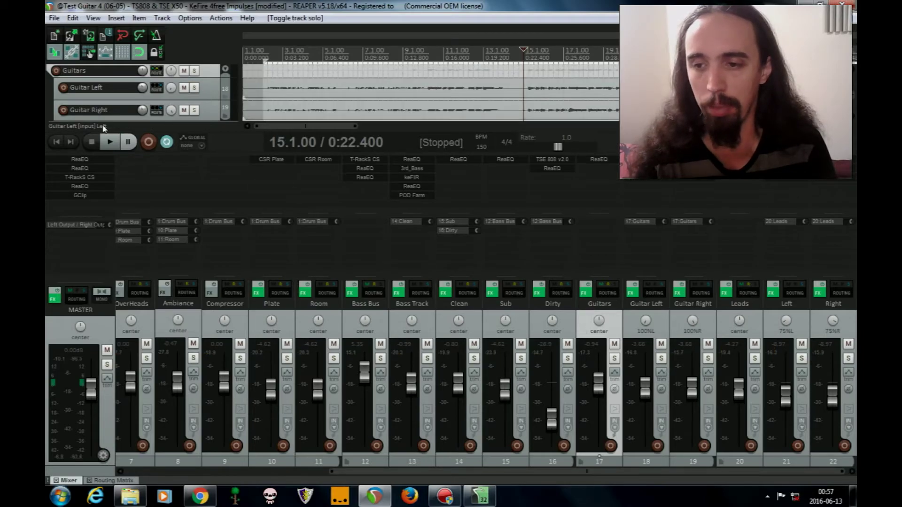
click(109, 142)
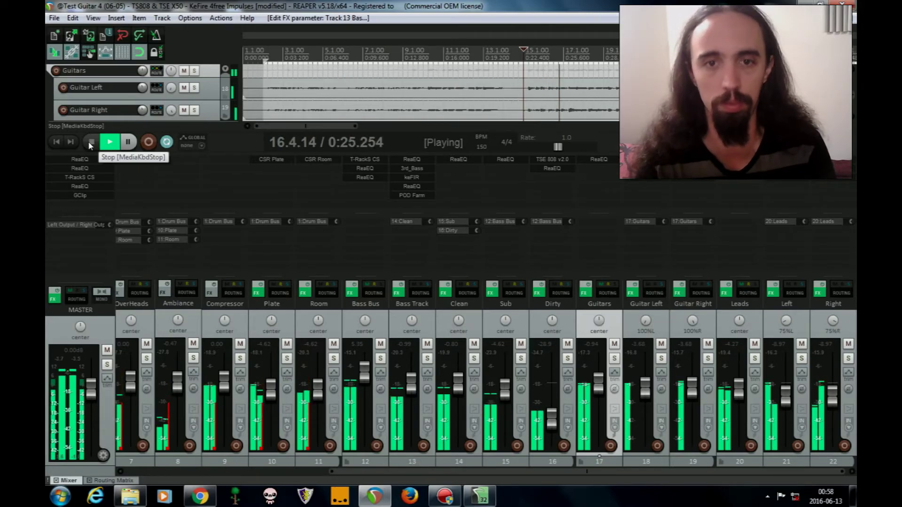
click(90, 144)
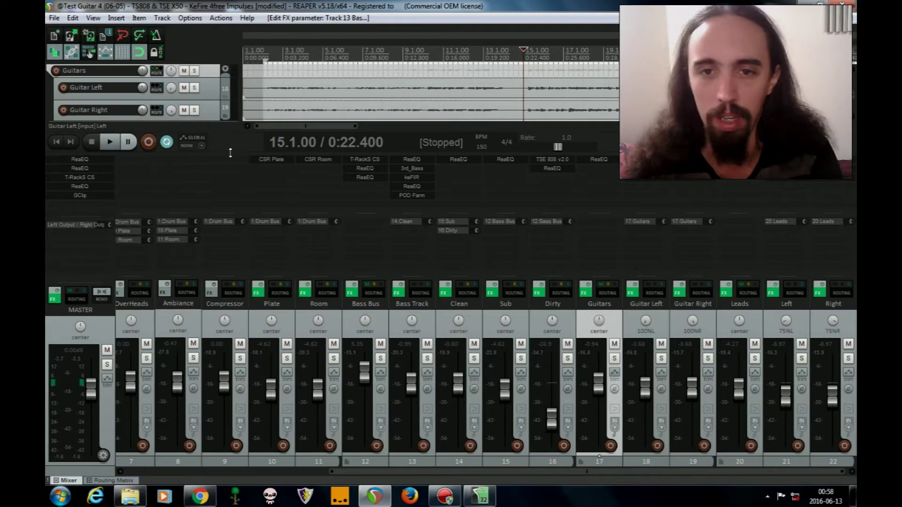
Enlarge the track area above the mixer and open the Drum Midi track's item in the MIDI editor
drag(235, 154, 238, 289)
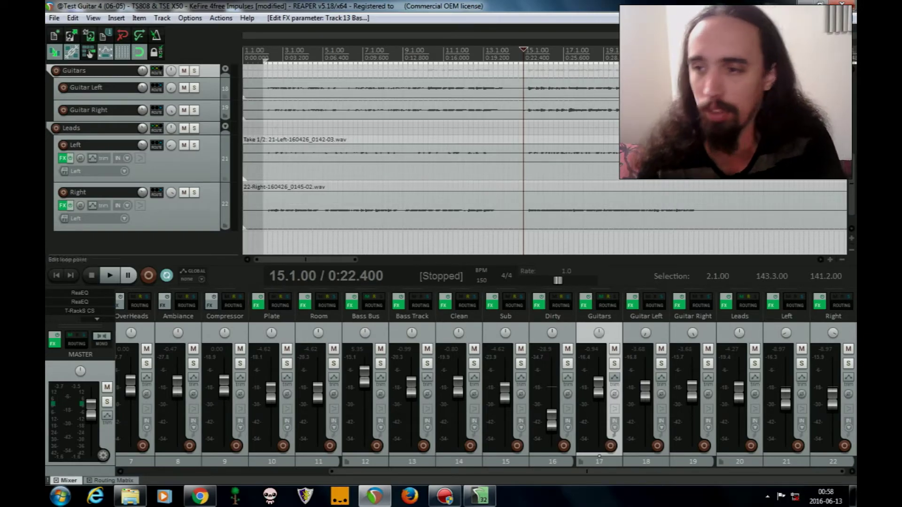
scroll(423, 141, up, 10)
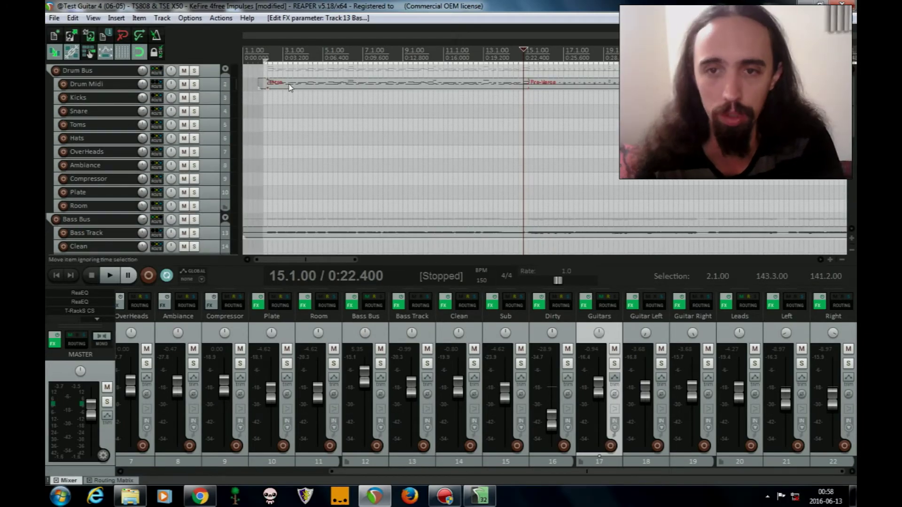
click(288, 85)
double_click(290, 87)
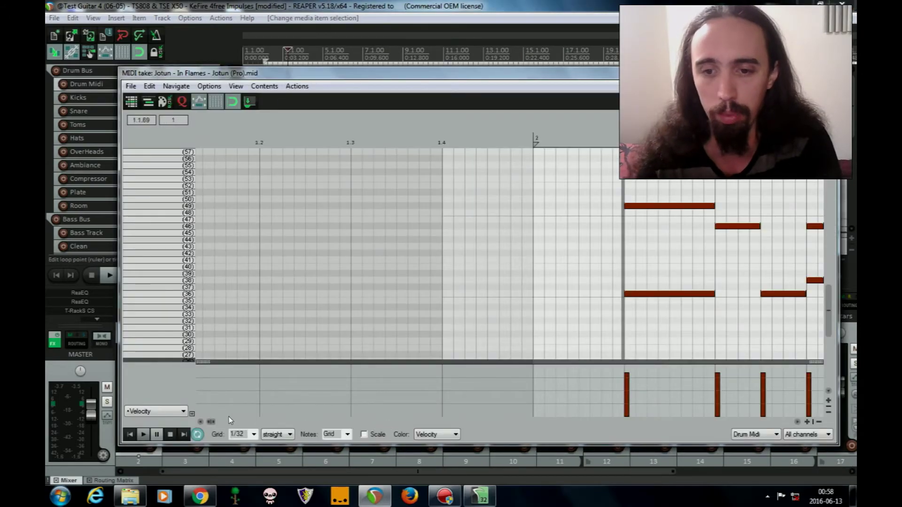
Examine the drum notes in the MIDI editor from bar 2 through about bar 20
drag(203, 361, 203, 359)
drag(624, 341, 318, 133)
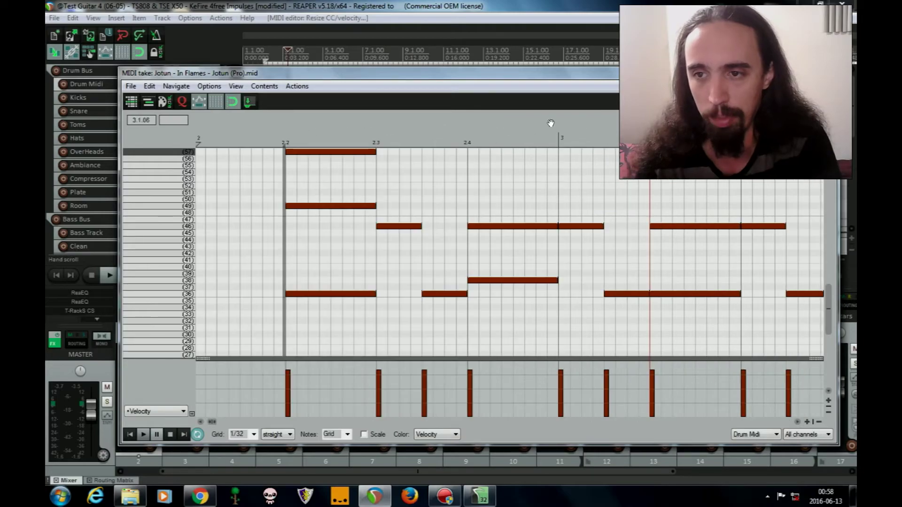
click(606, 137)
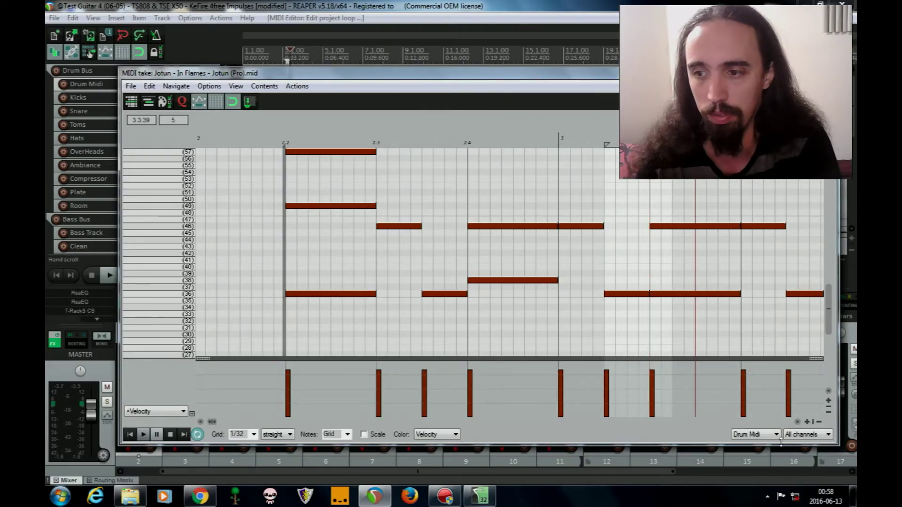
scroll(648, 184, down, 3)
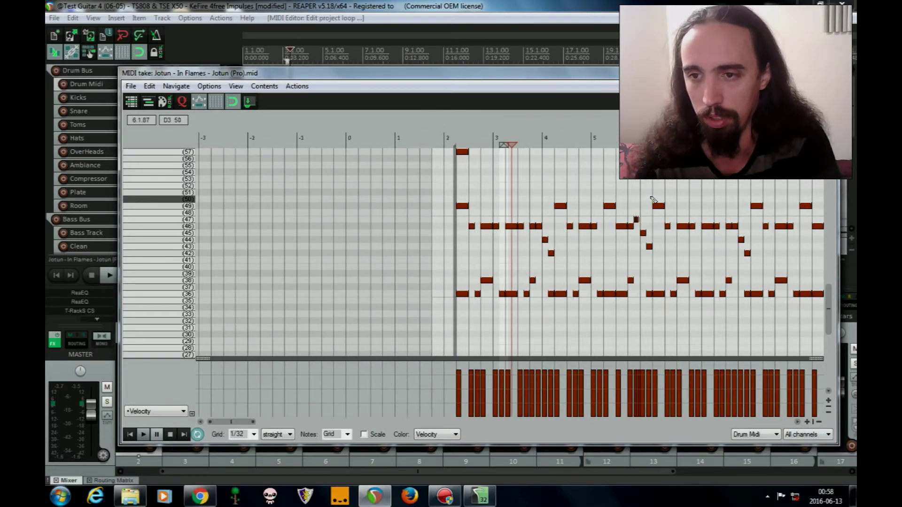
scroll(635, 194, up, 4)
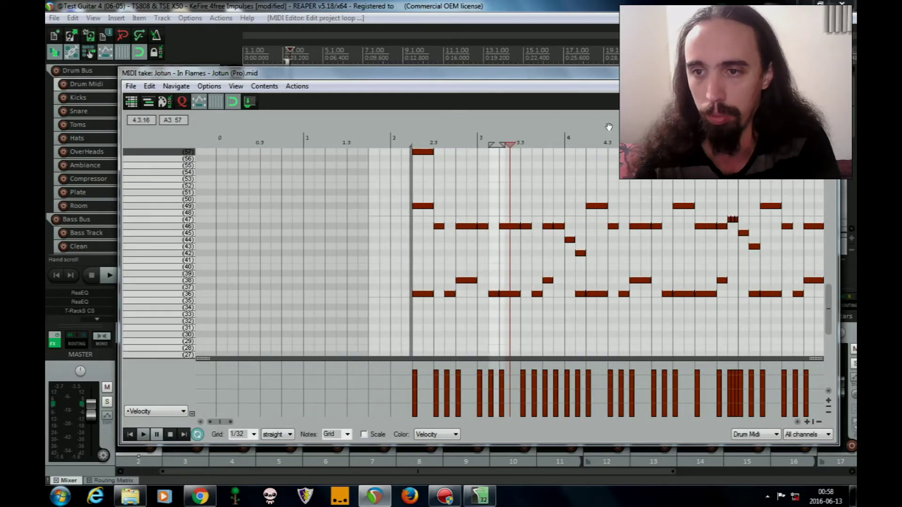
drag(623, 137, 292, 136)
drag(576, 132, 353, 125)
drag(658, 134, 388, 134)
drag(688, 134, 414, 136)
drag(714, 136, 396, 137)
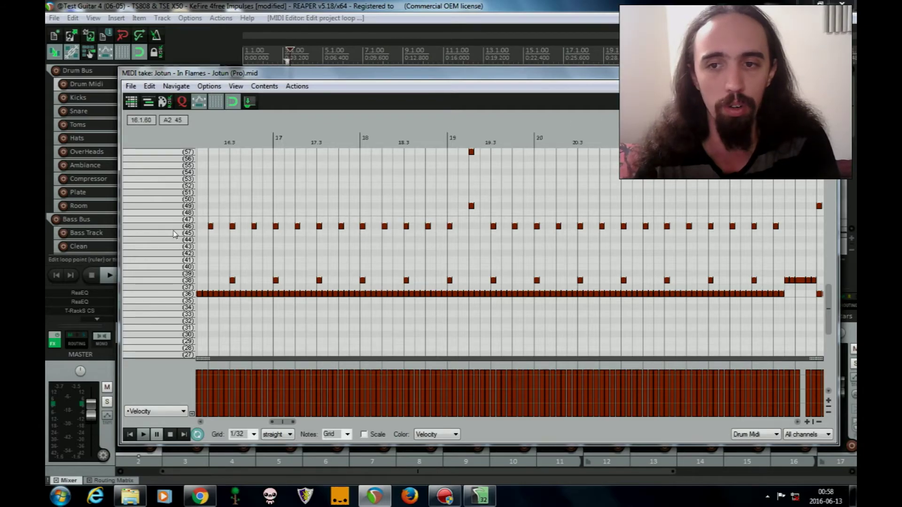
Audition the drum sound on note 36 and look back over the pattern to its beginning
click(175, 295)
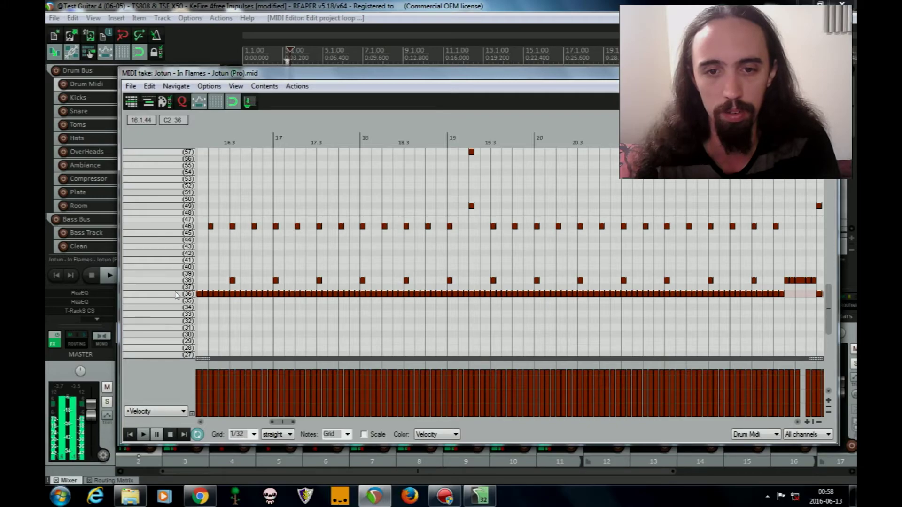
click(175, 295)
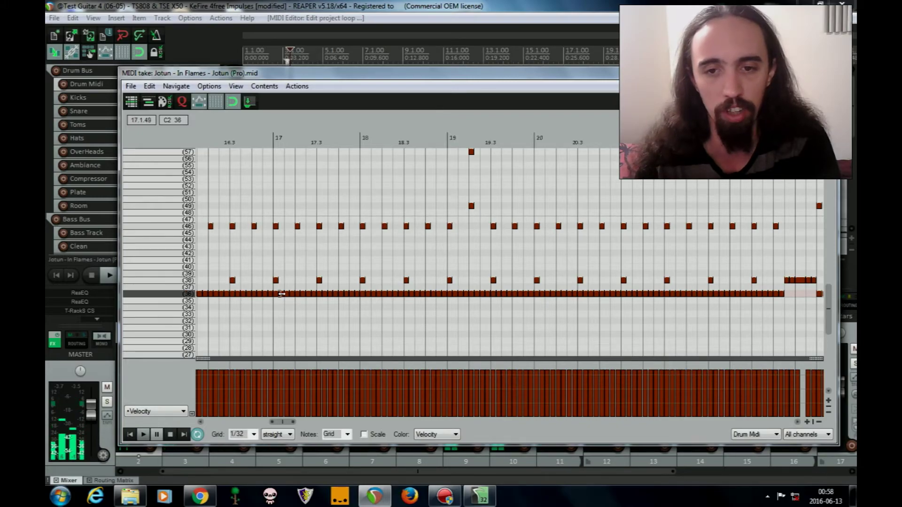
scroll(309, 137, left, 5)
scroll(309, 136, left, 1)
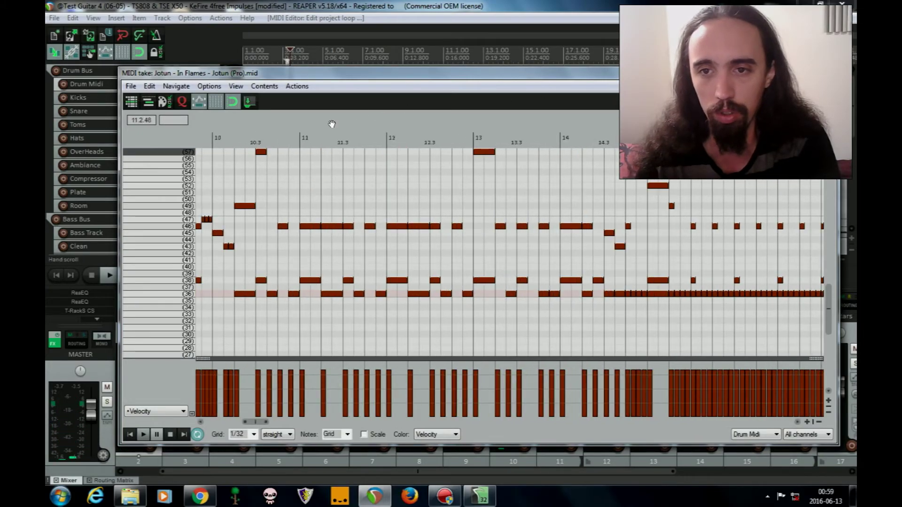
drag(310, 137, 439, 127)
scroll(354, 120, left, 9)
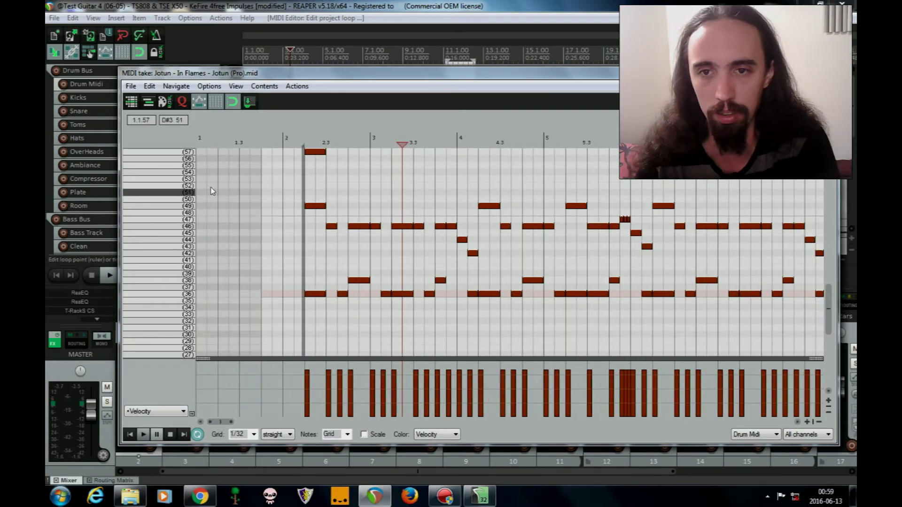
Insert four short, evenly spaced notes on note 36 from beat 1.4 up to the first existing drum hit
click(264, 296)
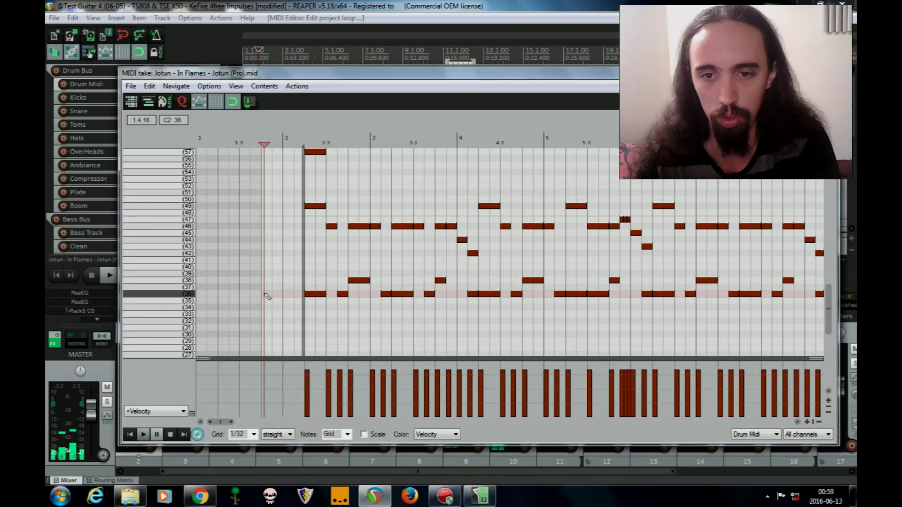
right_click(262, 296)
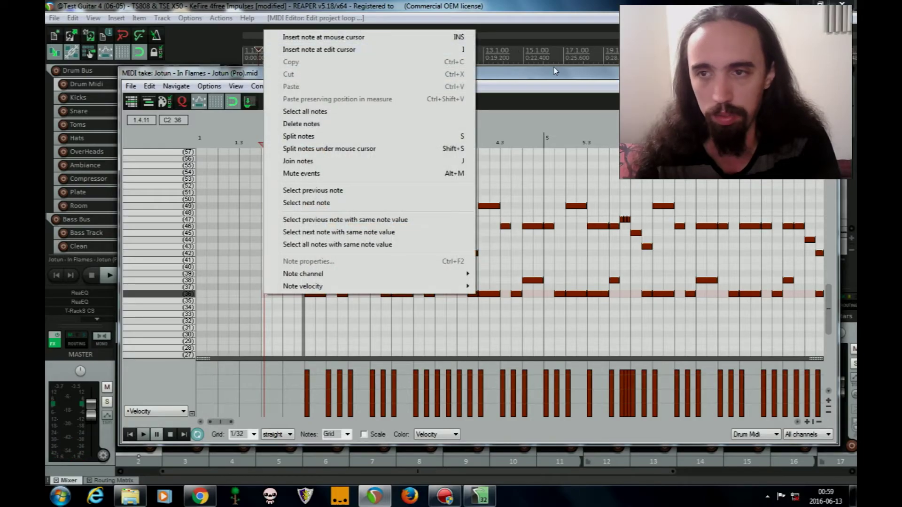
click(565, 77)
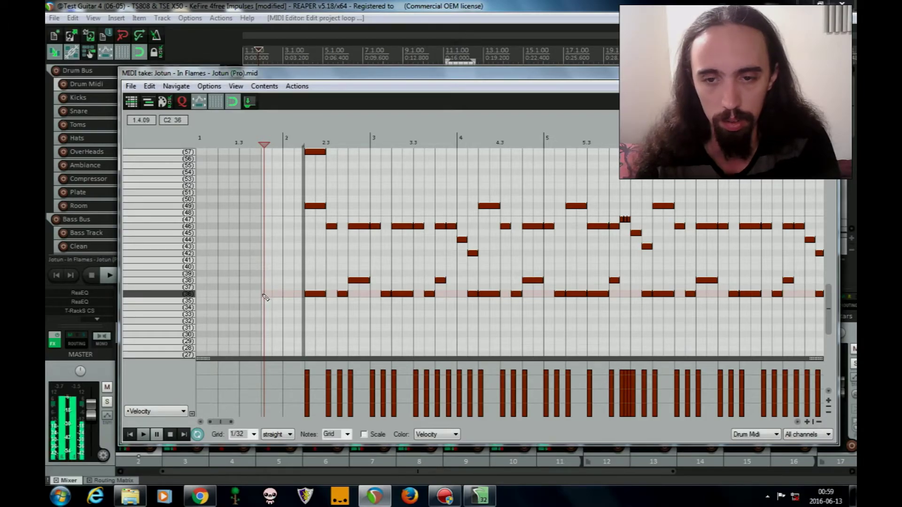
scroll(389, 252, up, 4)
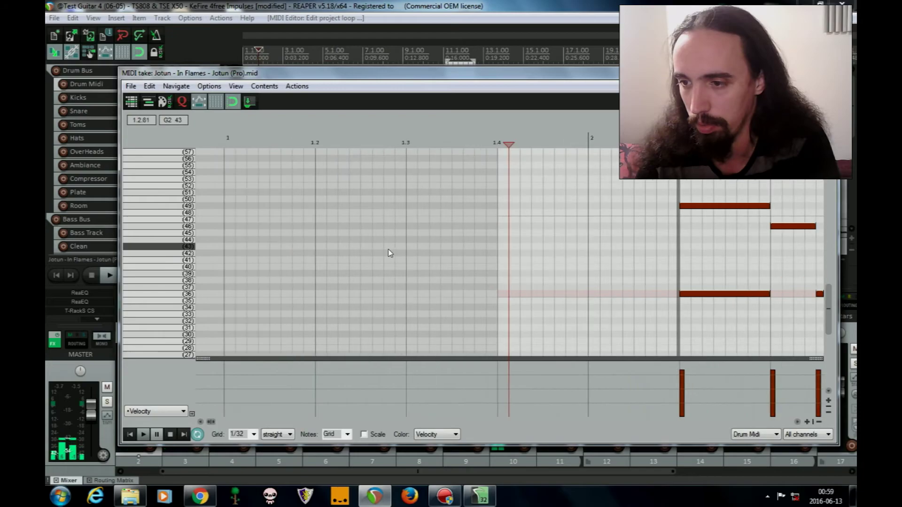
click(501, 297)
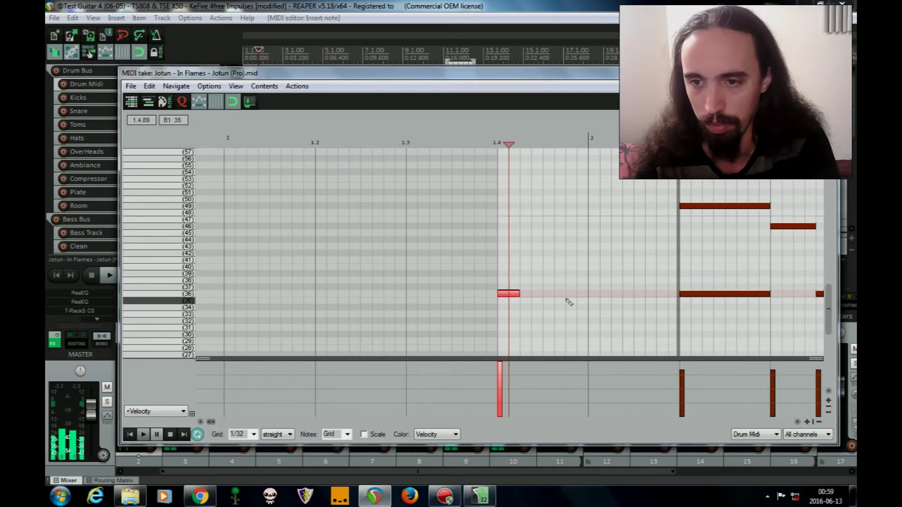
click(553, 295)
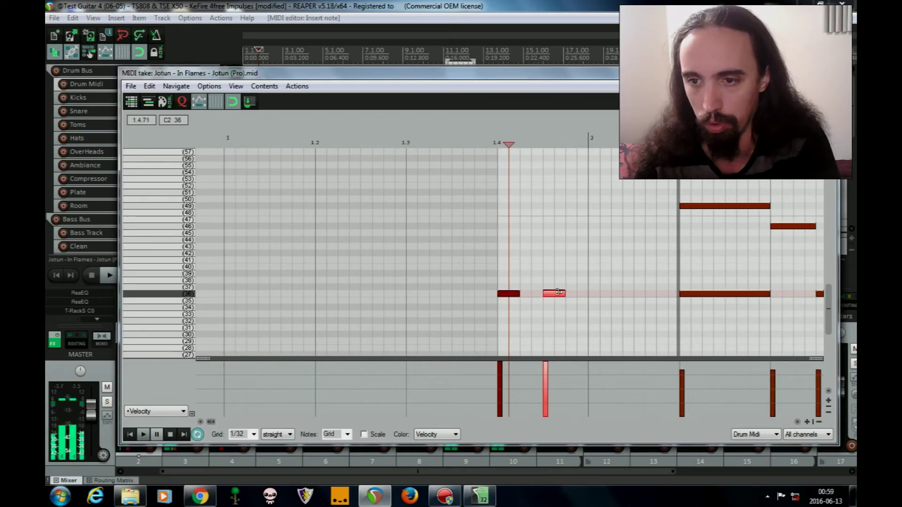
click(595, 294)
drag(604, 297, 656, 296)
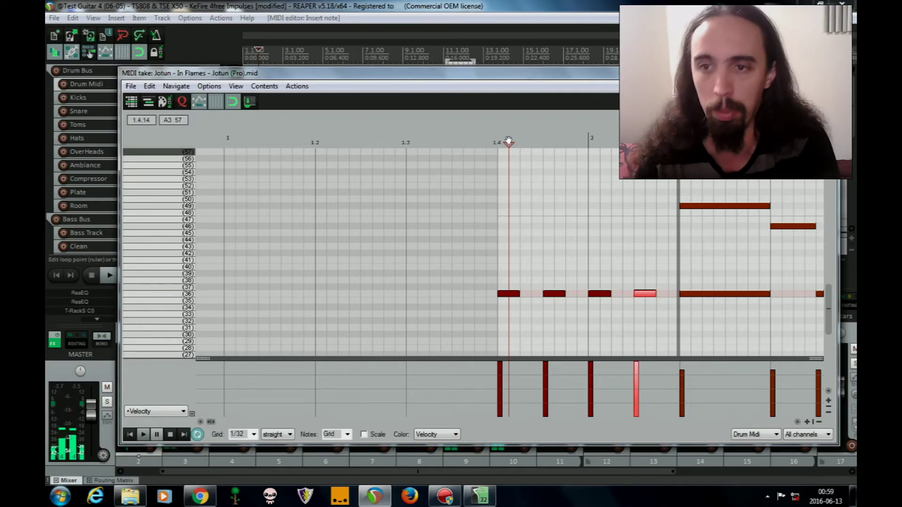
Play the four inserted notes from just before beat 1.4, then delete them
click(485, 142)
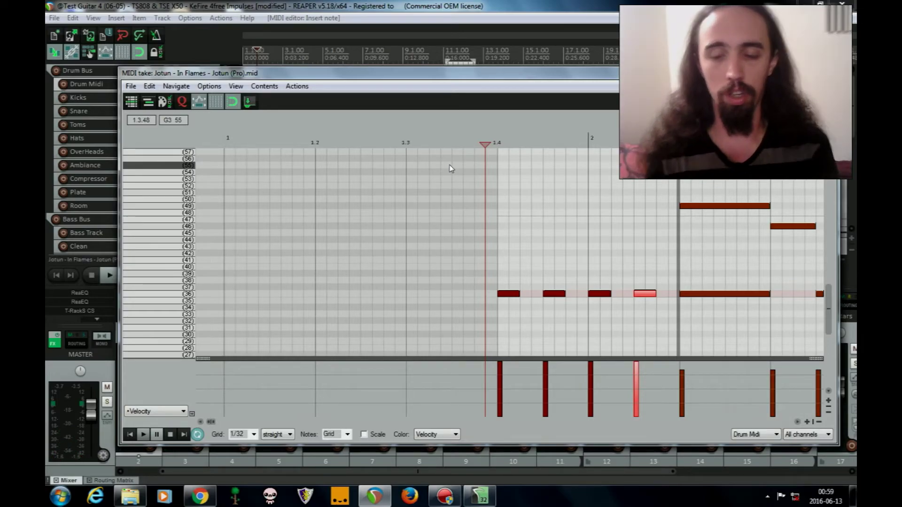
key(space)
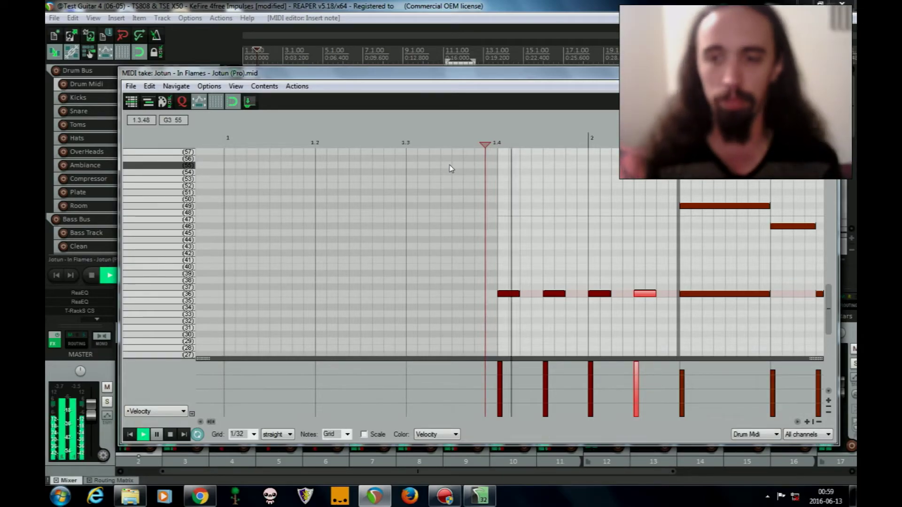
key(space)
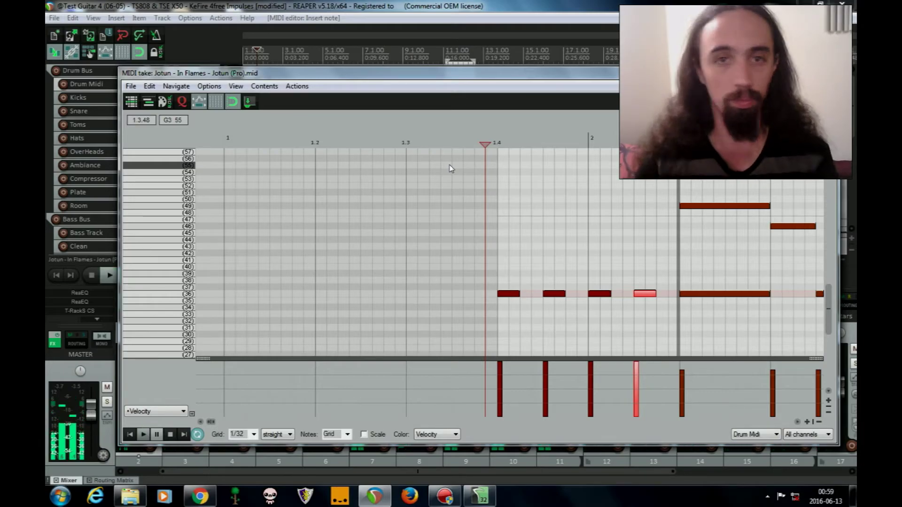
drag(630, 274, 493, 298)
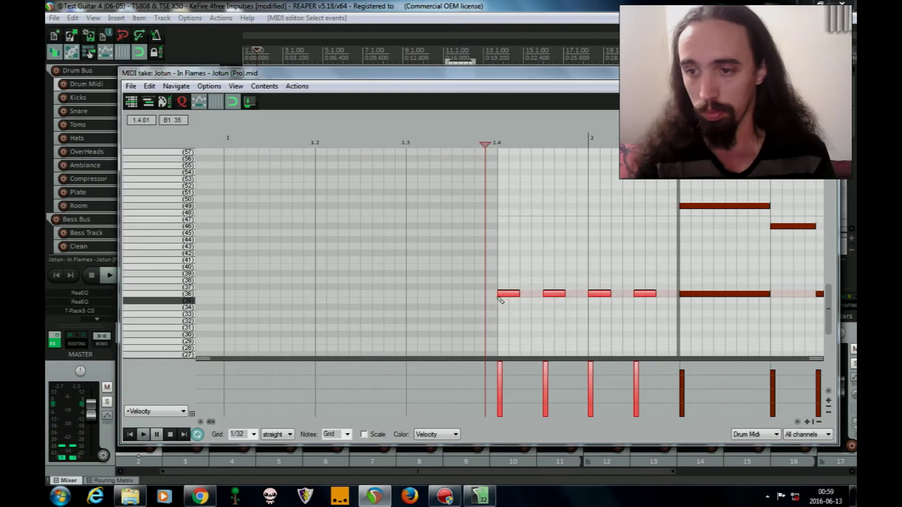
key(Delete)
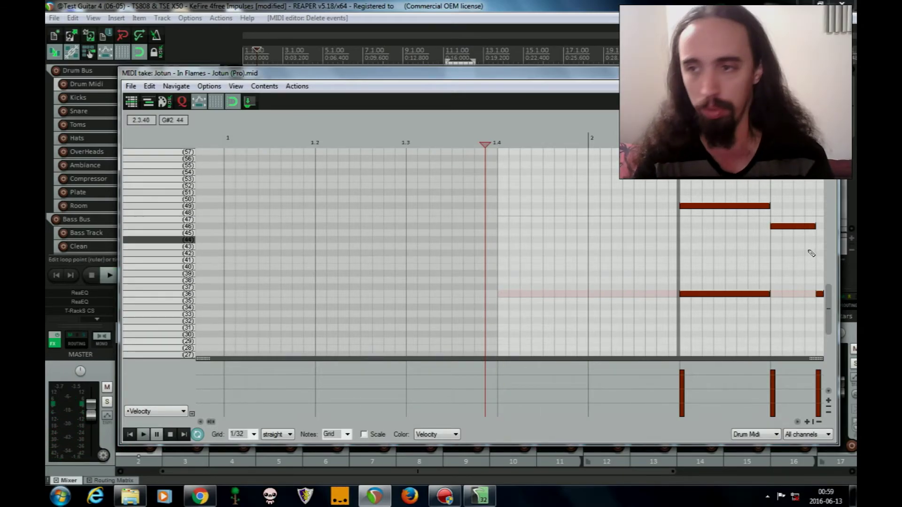
Look over the upper note rows of the drum MIDI item, up to note 127
drag(830, 296, 828, 226)
scroll(829, 221, down, 1)
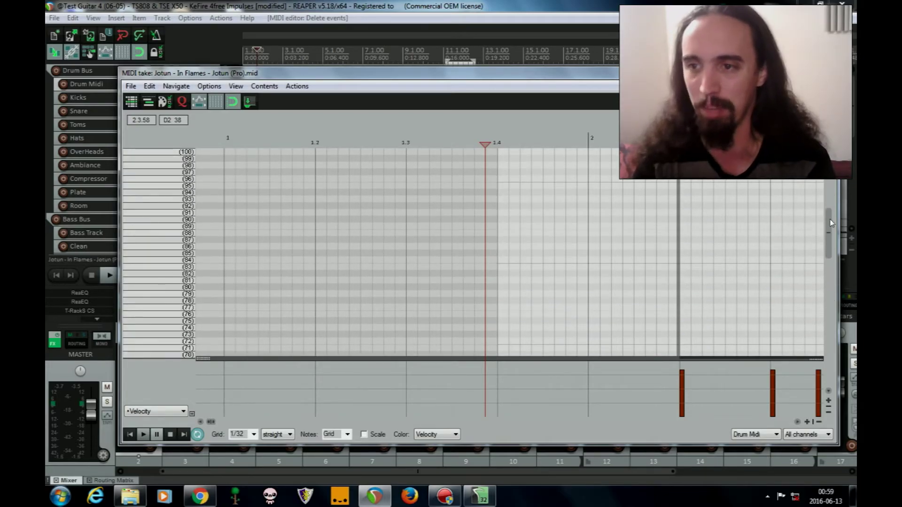
scroll(830, 223, up, 13)
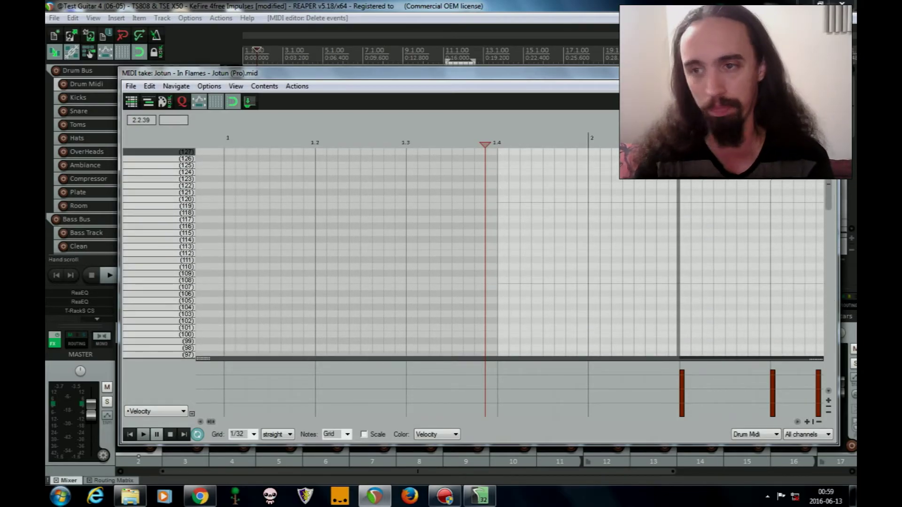
scroll(376, 111, right, 3)
scroll(543, 218, down, 4)
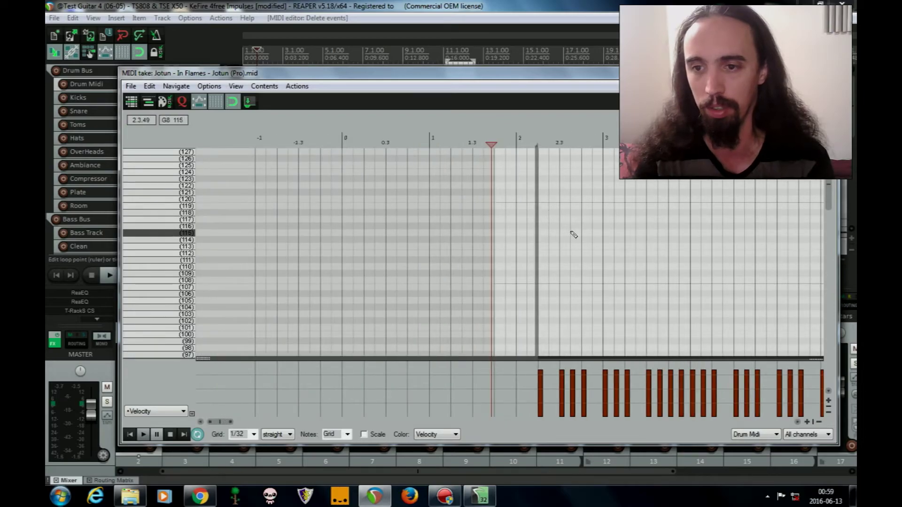
Insert short trial notes on rows 57 and 58 after beat 6.3 of the drum MIDI item, then delete them
scroll(830, 194, down, 20)
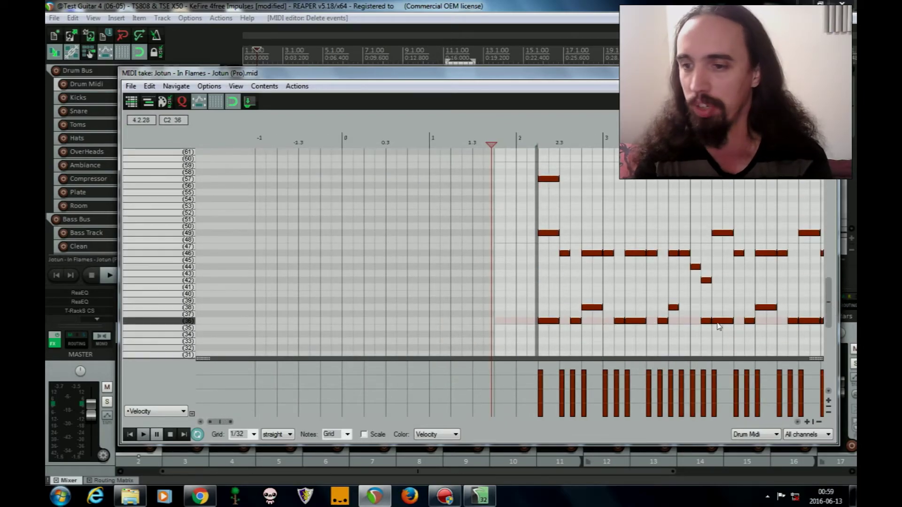
drag(736, 150, 543, 117)
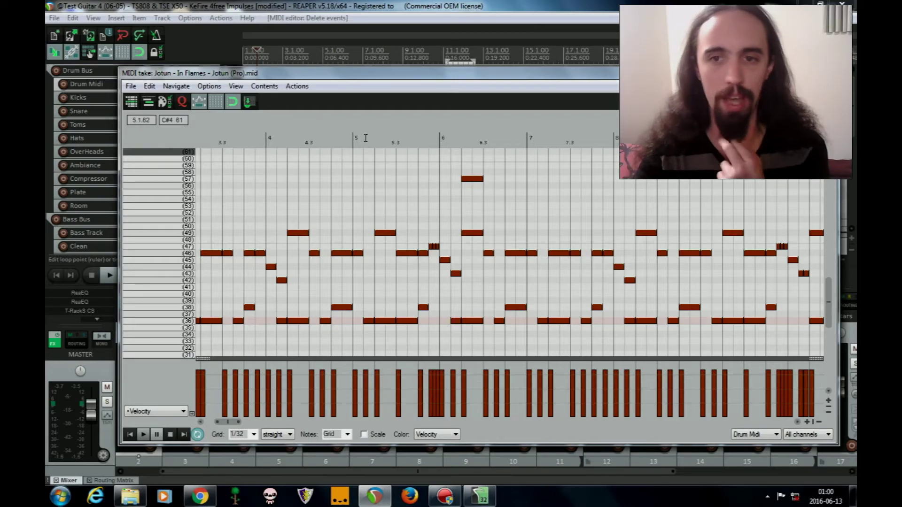
scroll(537, 156, up, 2)
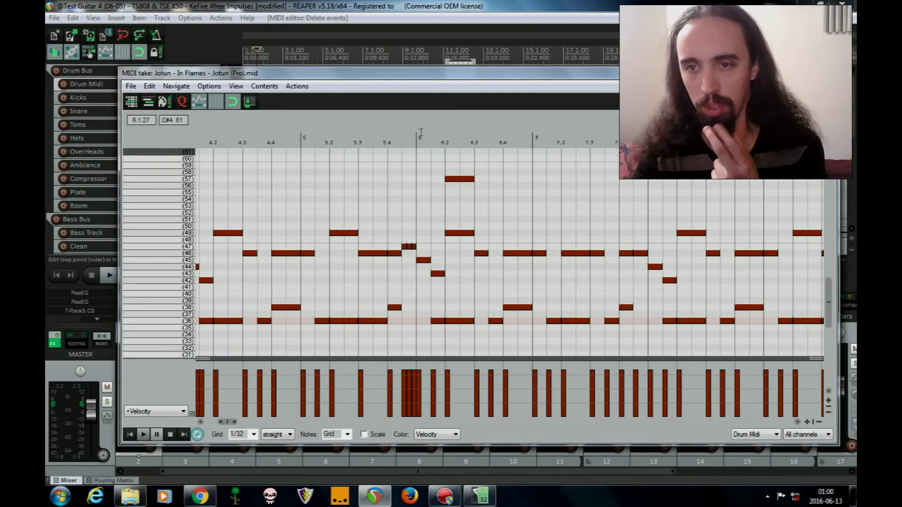
scroll(444, 154, up, 4)
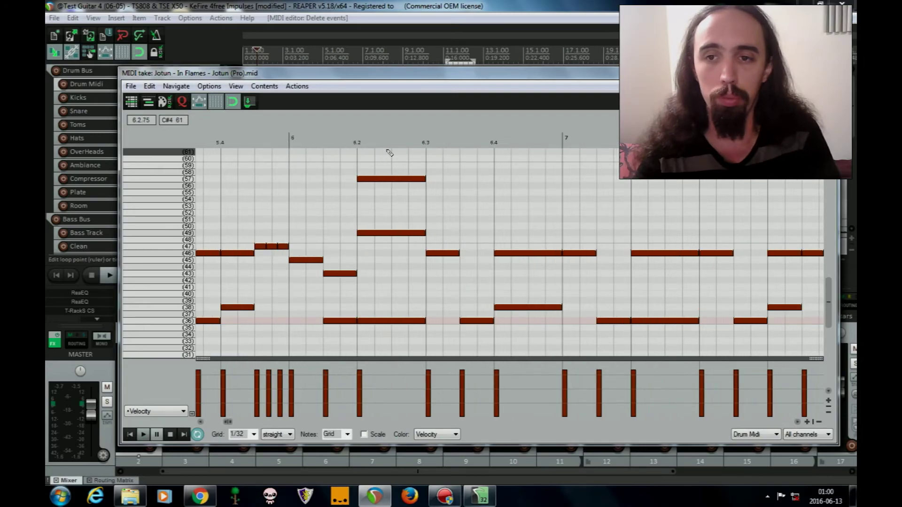
scroll(398, 152, up, 6)
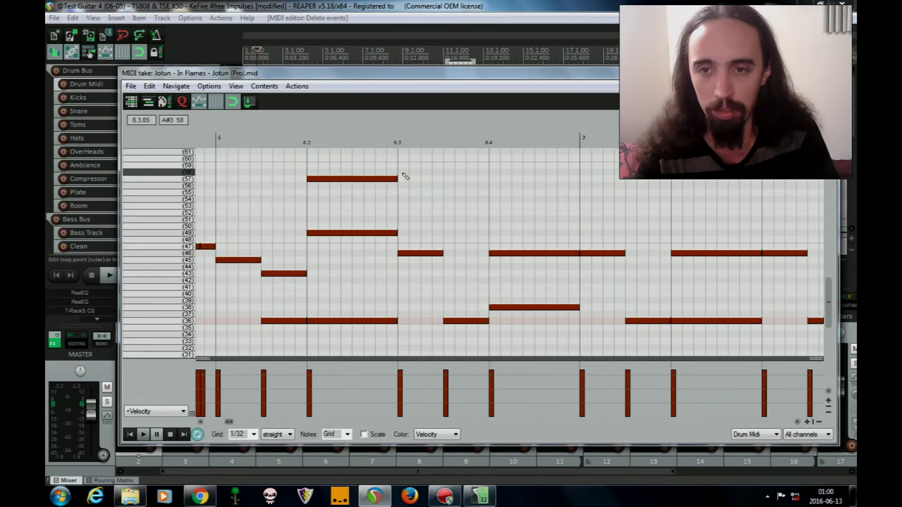
click(435, 179)
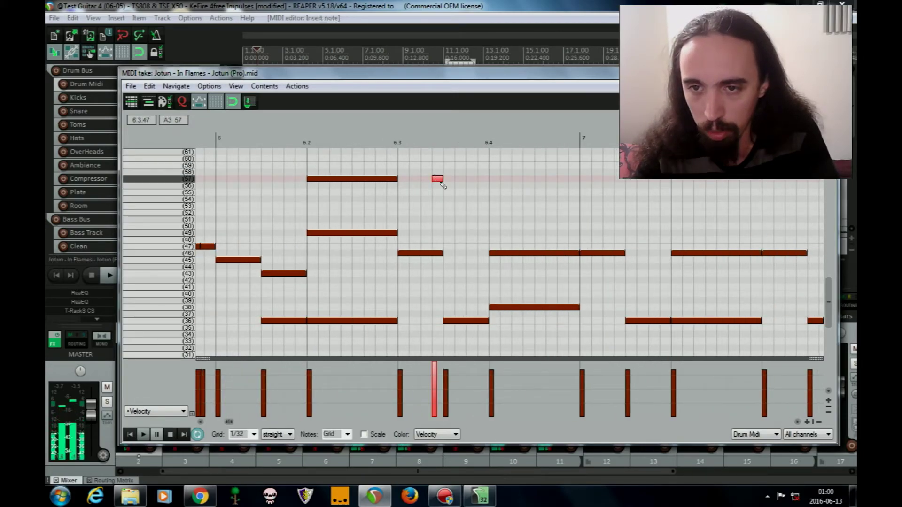
mouse_move(464, 180)
mouse_down()
mouse_move(625, 173)
mouse_move(403, 160)
mouse_up()
key(Delete)
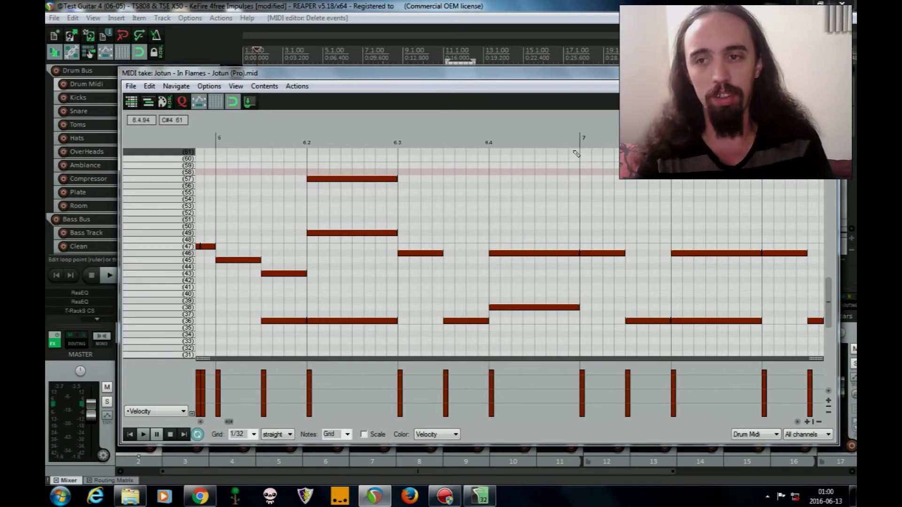
Close and reopen the drum MIDI item, and place the edit cursor between the start of bar 7 and beat 7.2
drag(581, 153, 181, 364)
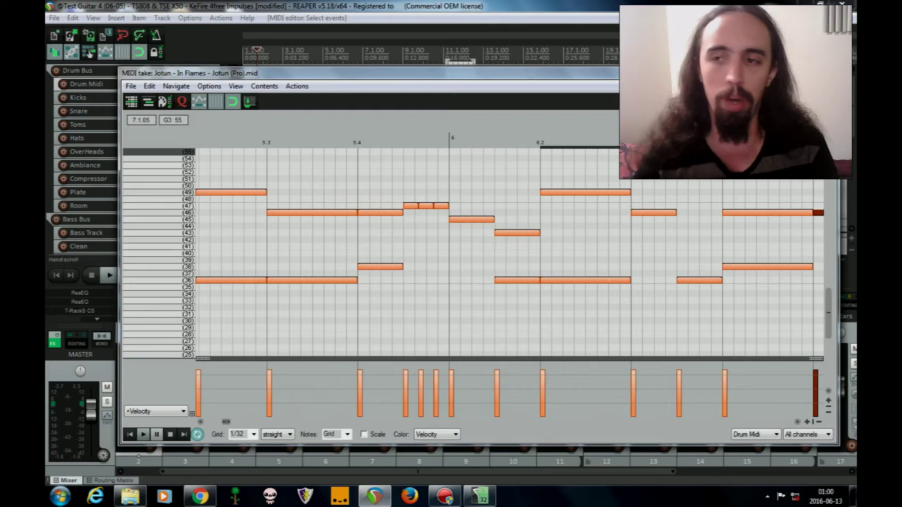
key(Escape)
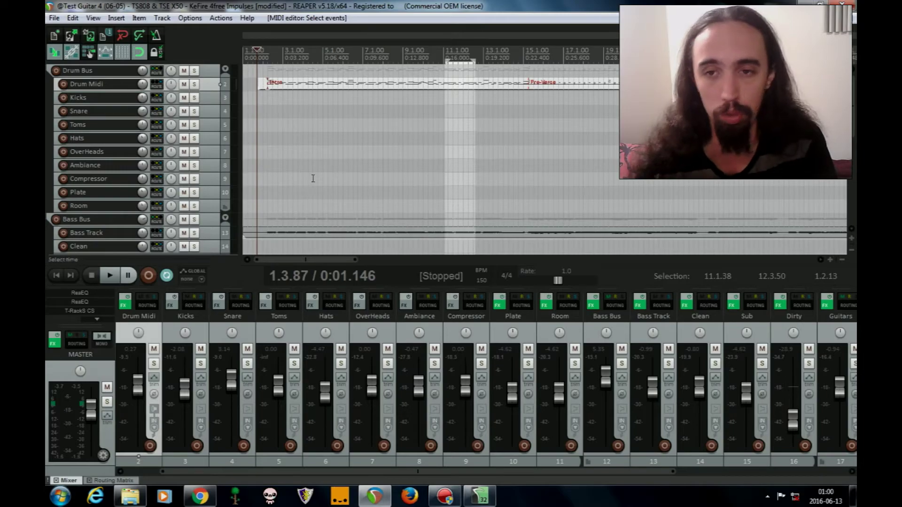
double_click(423, 88)
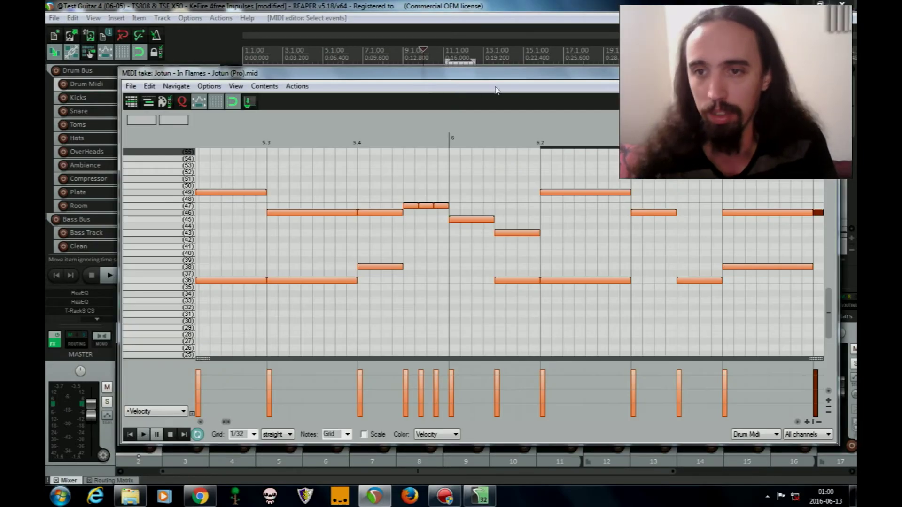
scroll(329, 130, right, 5)
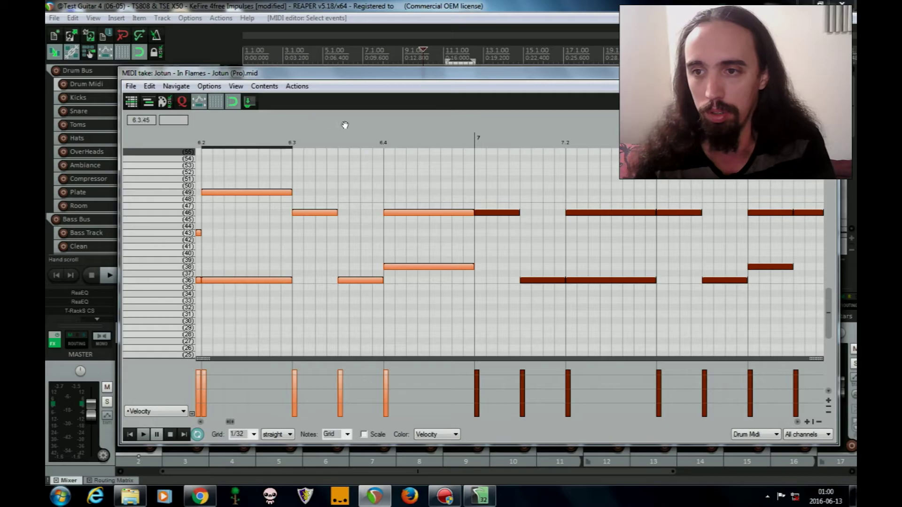
click(520, 127)
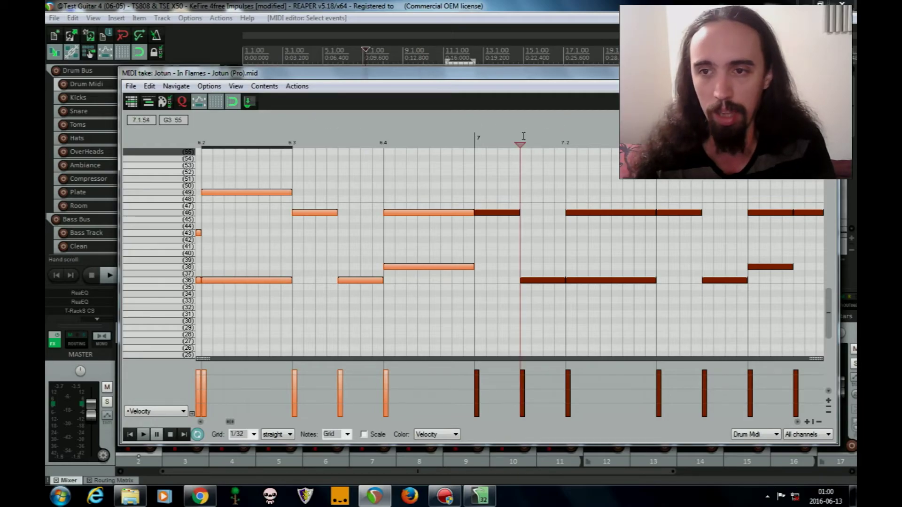
click(537, 178)
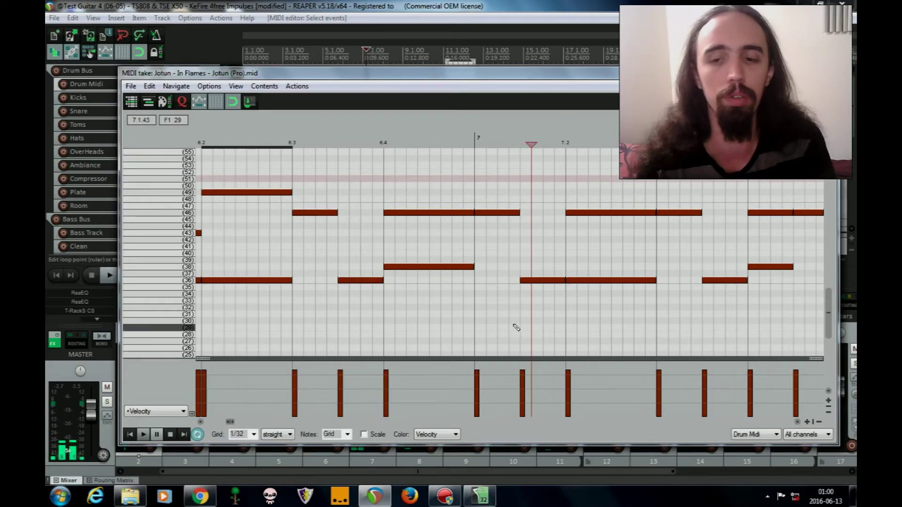
Select and audition all notes on rows 36, 38 and 46 one row at a time, then close the MIDI editor
scroll(557, 275, down, 4)
scroll(558, 276, down, 5)
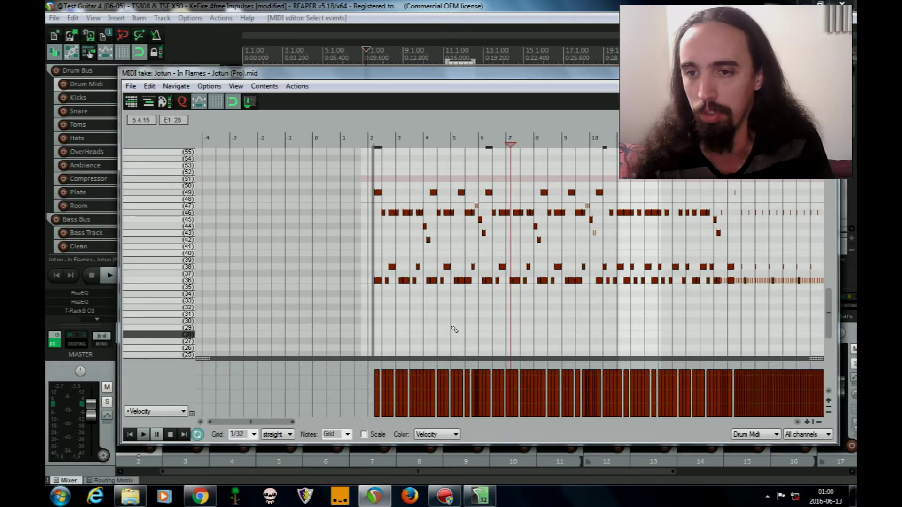
click(183, 281)
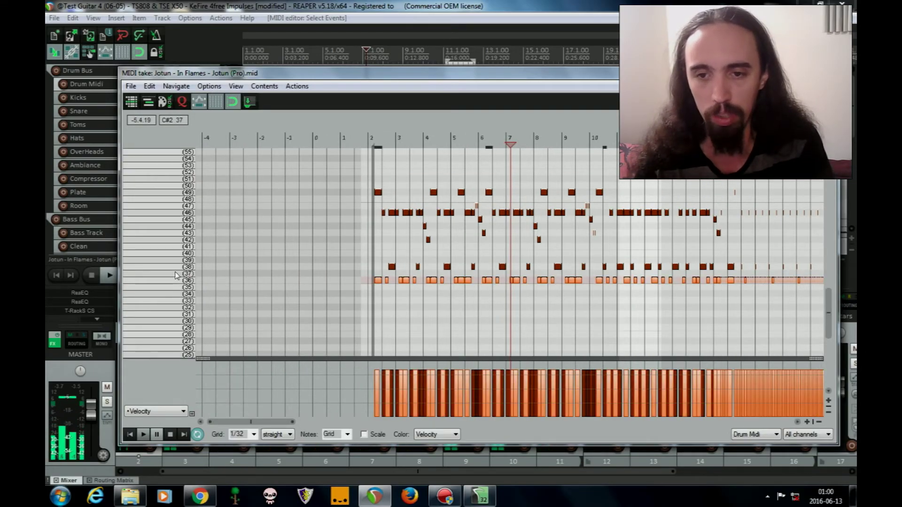
click(184, 267)
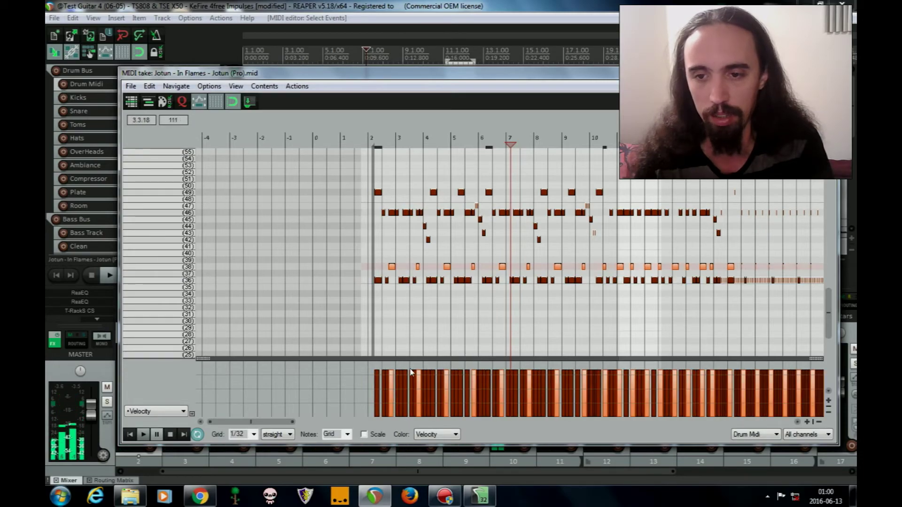
scroll(580, 320, up, 5)
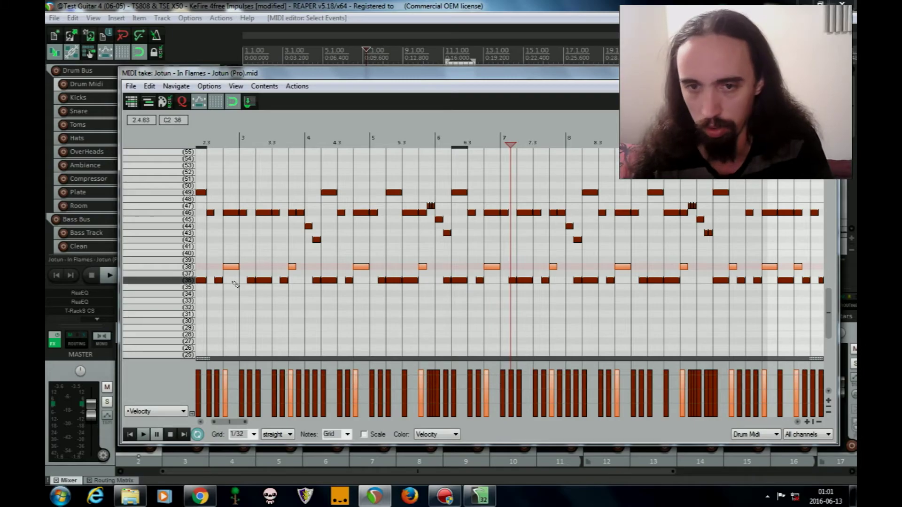
click(174, 267)
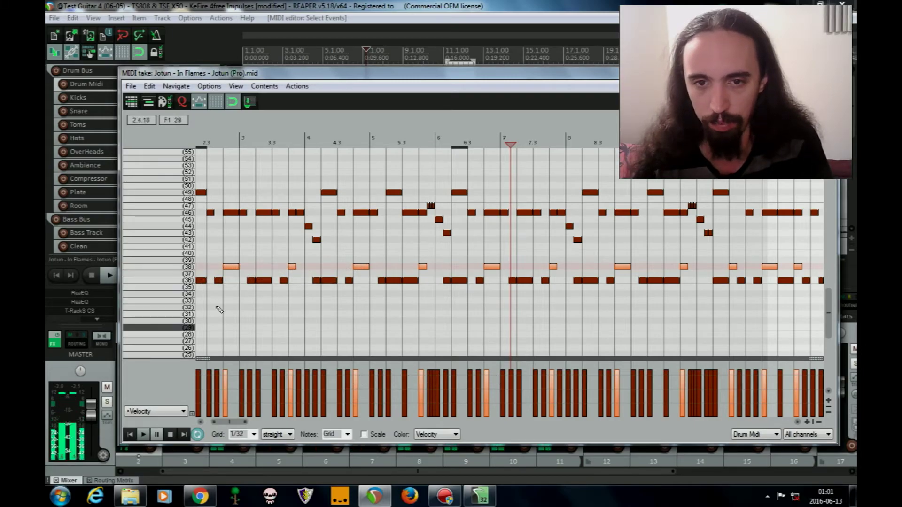
click(173, 281)
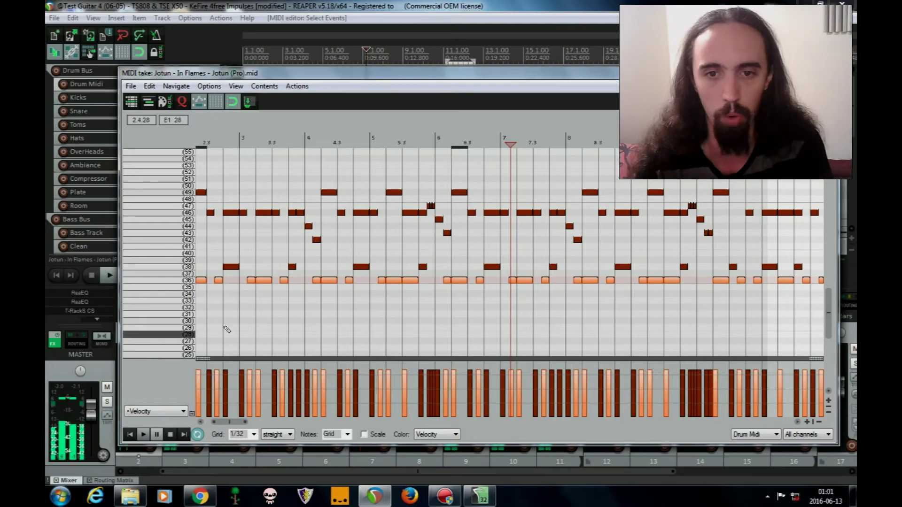
click(176, 213)
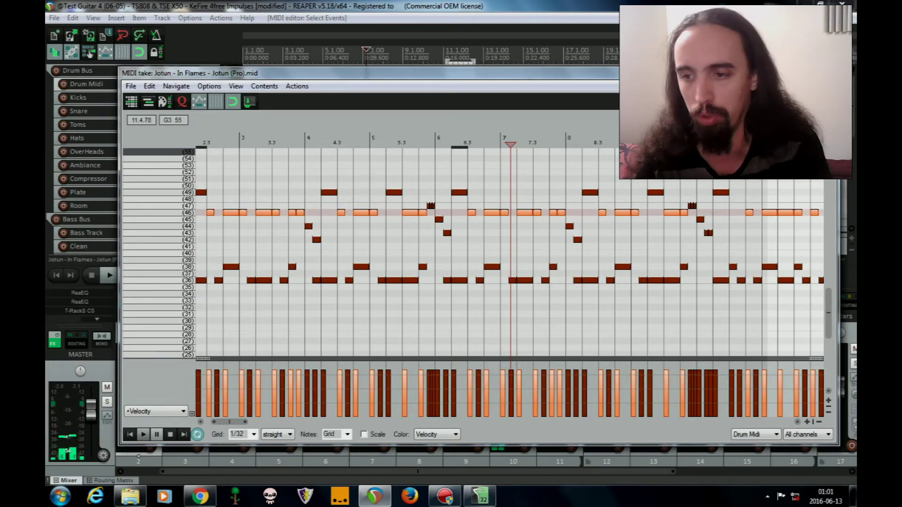
key(Escape)
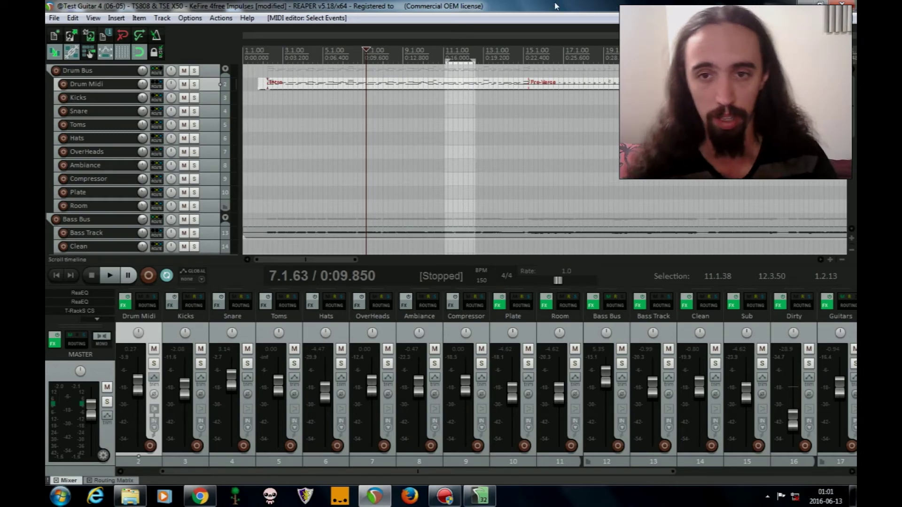
Reopen the drum MIDI item, lower the velocity of the hits on rows 38 and 46 at beat 2.4, and play from just before them
double_click(399, 82)
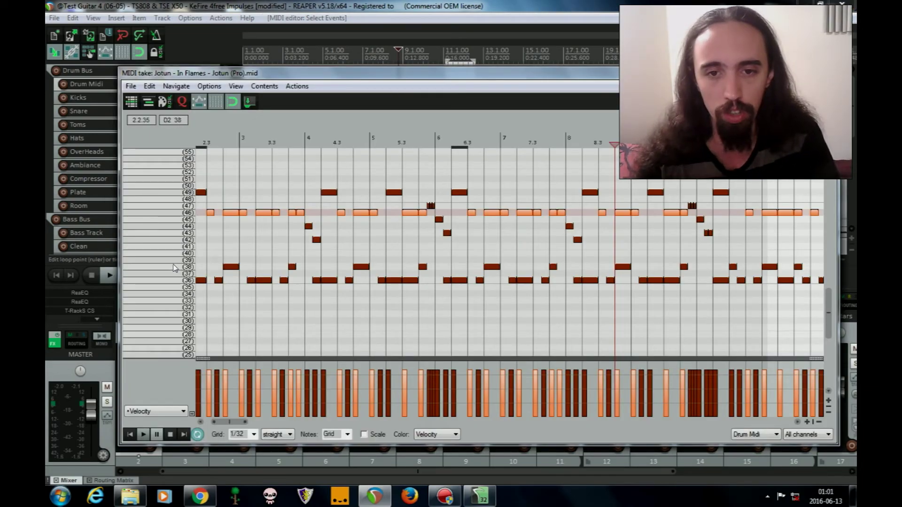
click(171, 268)
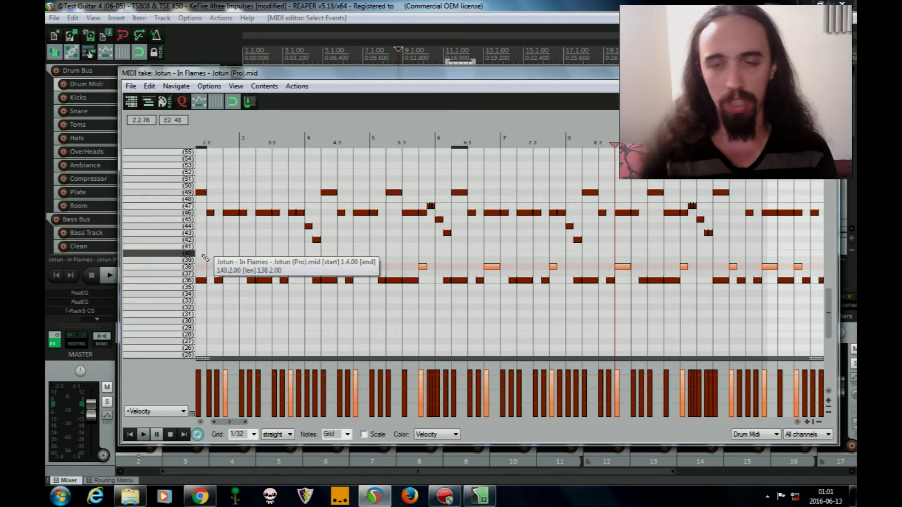
right_click(224, 386)
click(223, 384)
click(226, 383)
drag(226, 383, 227, 387)
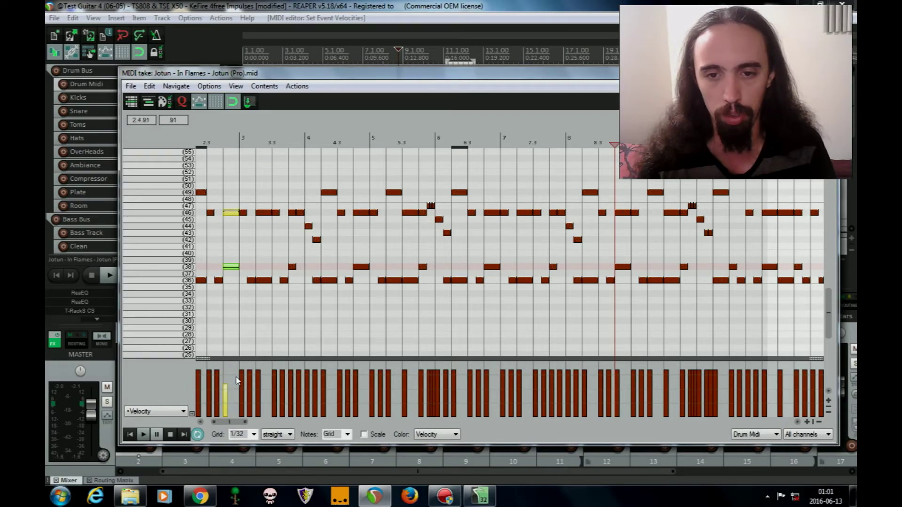
click(221, 134)
key(space)
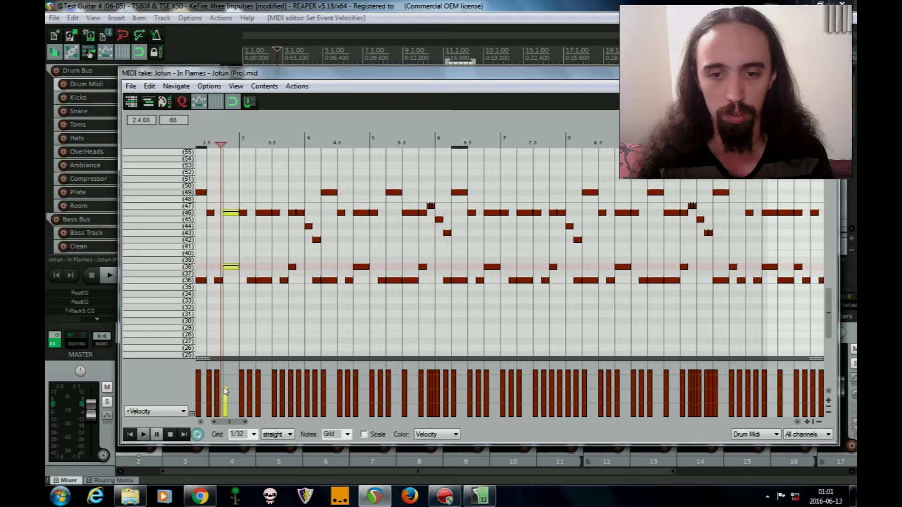
Raise the velocity of the beat 2.4 hits to maximum, play them, and bring it back level with the neighbouring notes
click(225, 365)
click(212, 136)
key(space)
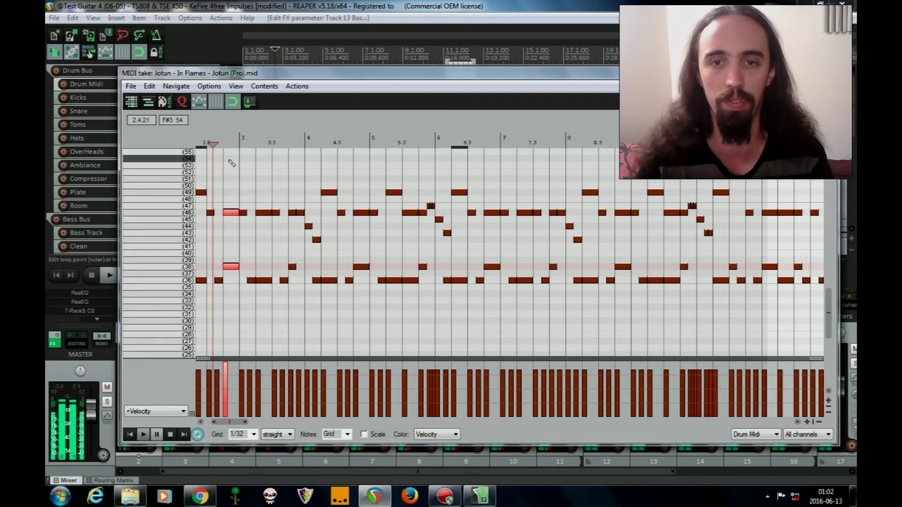
click(226, 369)
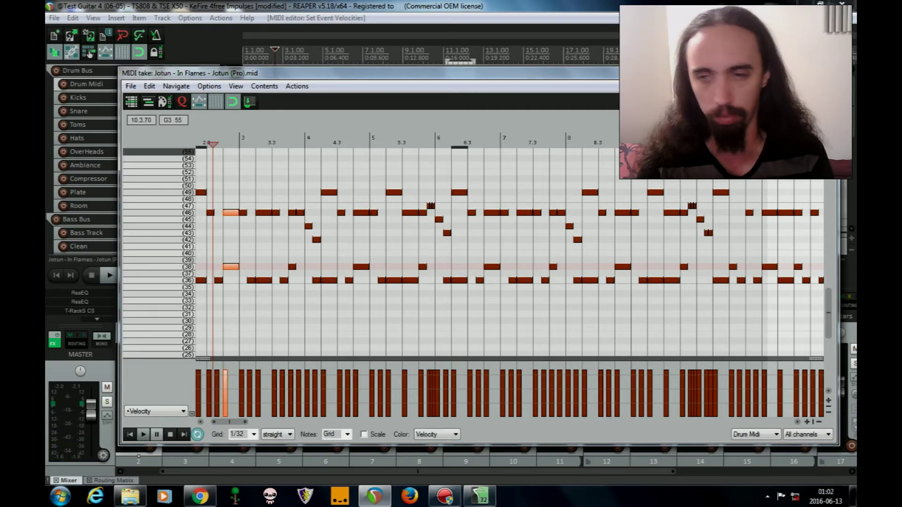
key(Escape)
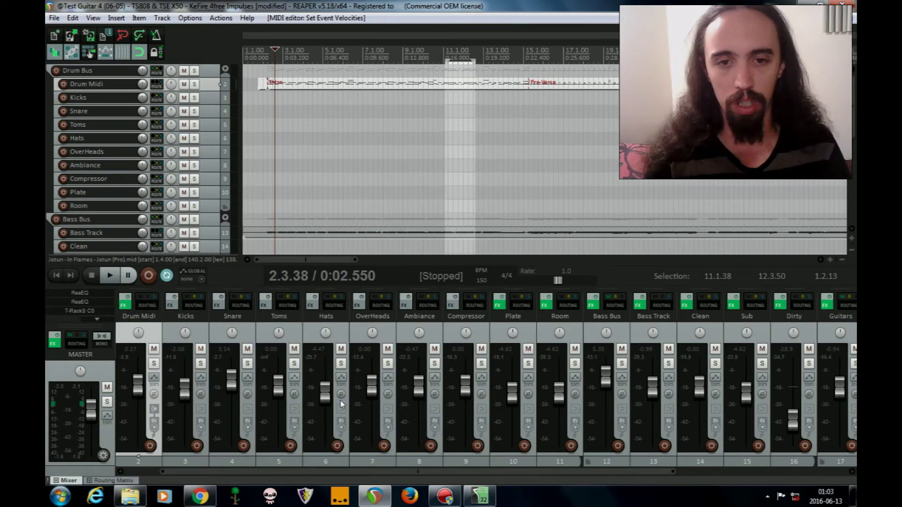
Open Superior Drummer 2 on the Drum Midi track, view its mixer and Construct drum kit, and close it
drag(444, 471, 411, 472)
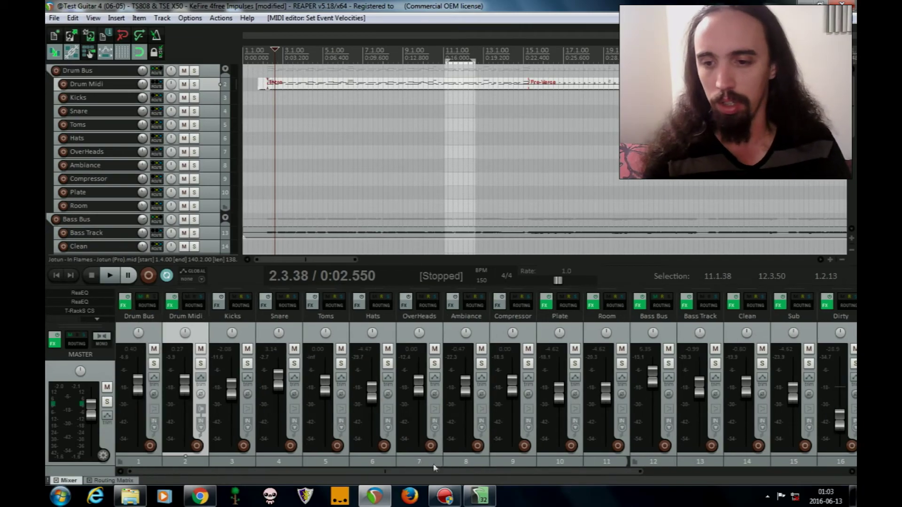
click(171, 305)
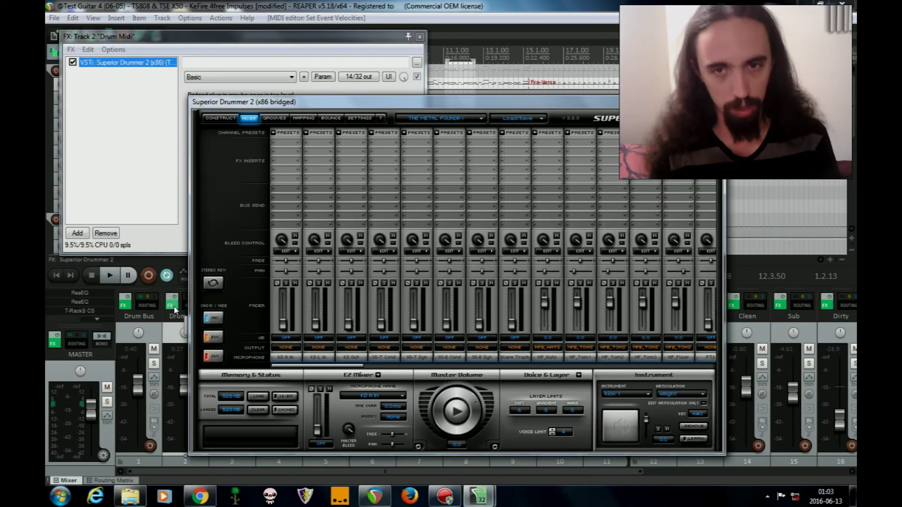
click(419, 38)
click(221, 119)
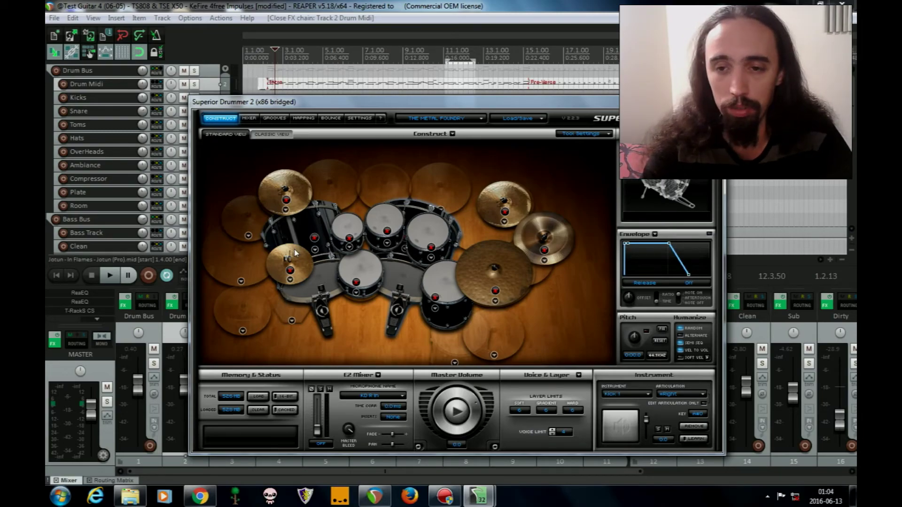
click(718, 102)
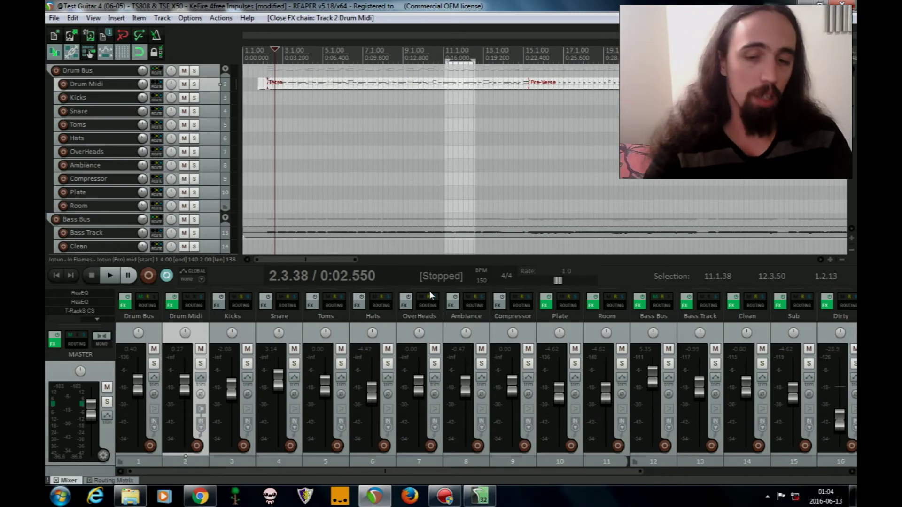
Switch to Chrome and open YouTube in a new tab
click(200, 496)
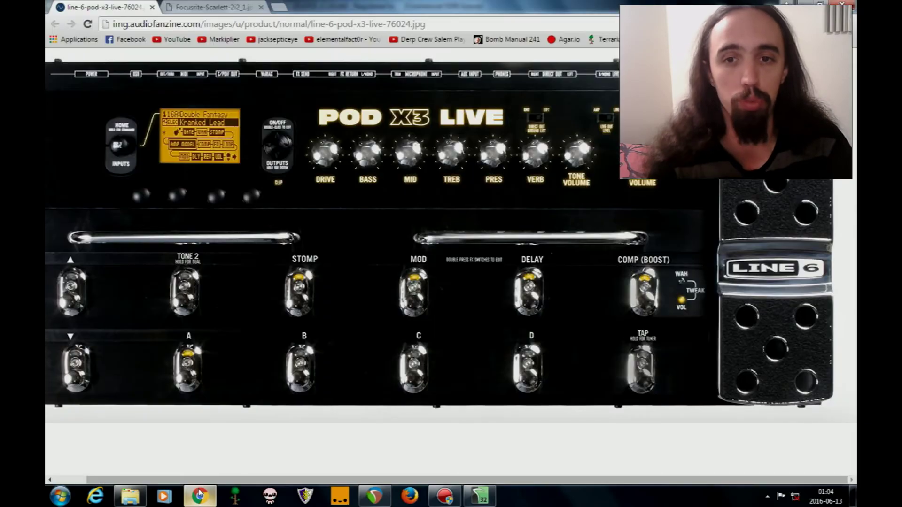
click(279, 7)
click(173, 39)
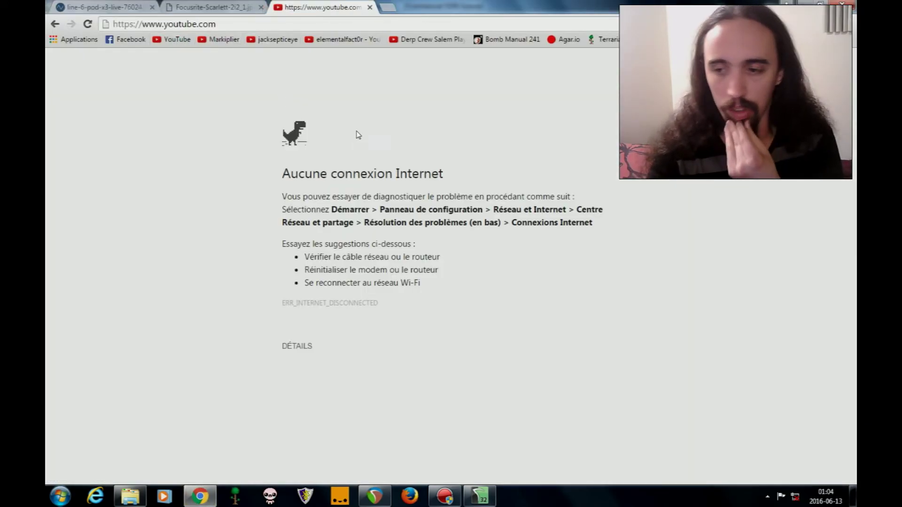
mouse_move(797, 496)
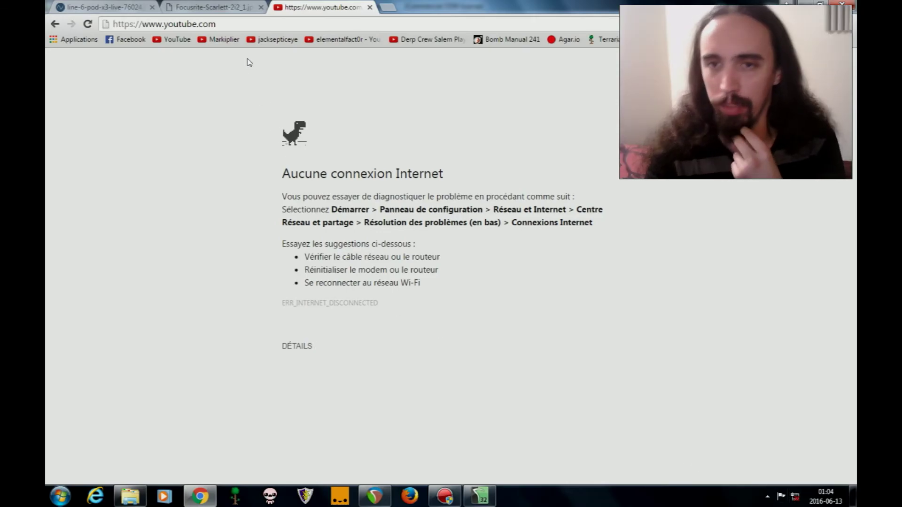
Close the YouTube browser tab and the open T-RackS CS plug-in window
click(370, 7)
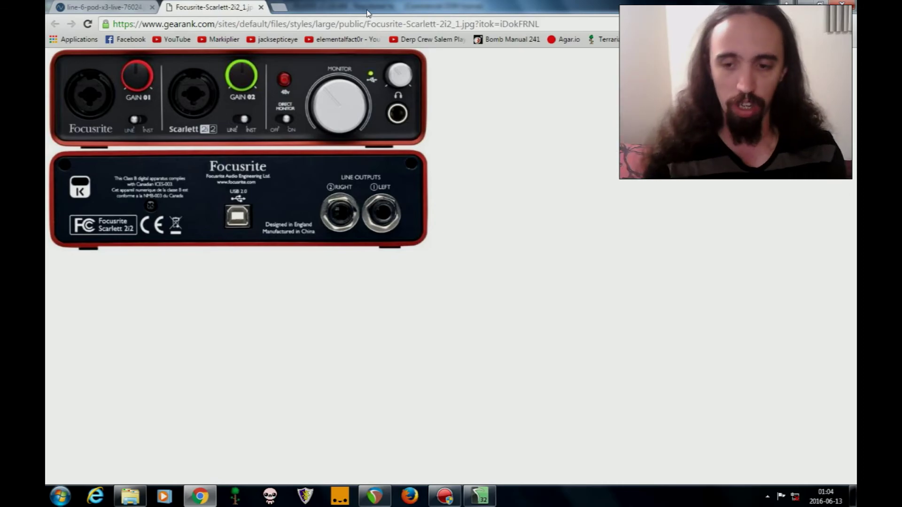
click(480, 496)
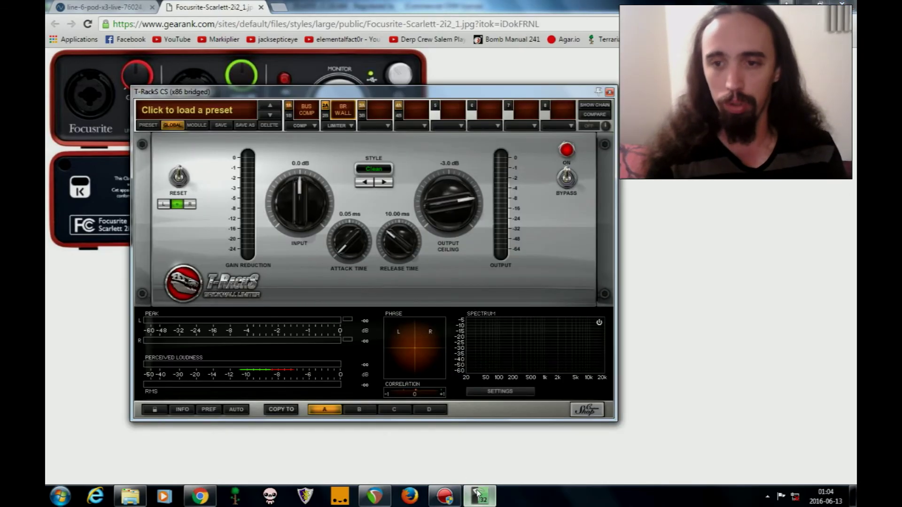
click(610, 92)
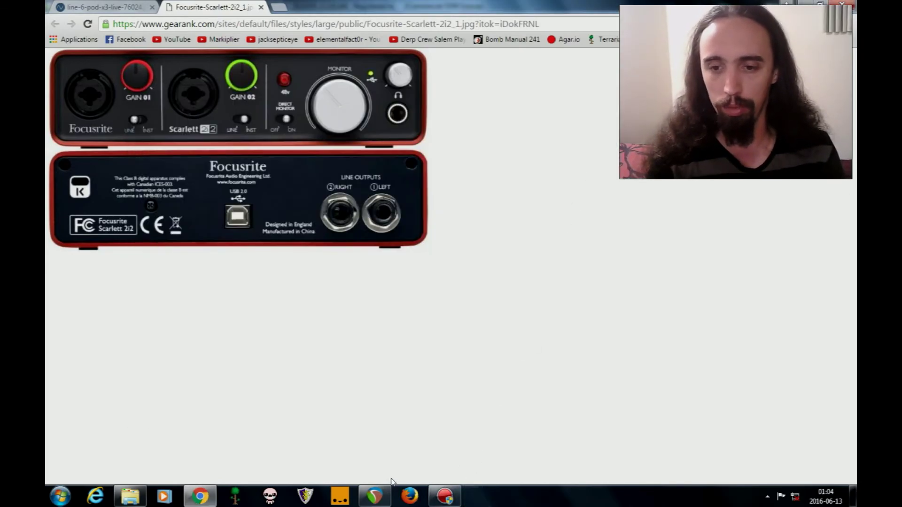
Switch to REAPER and enlarge the mixer to show the insert and send lists of the guitar and lead tracks
click(446, 495)
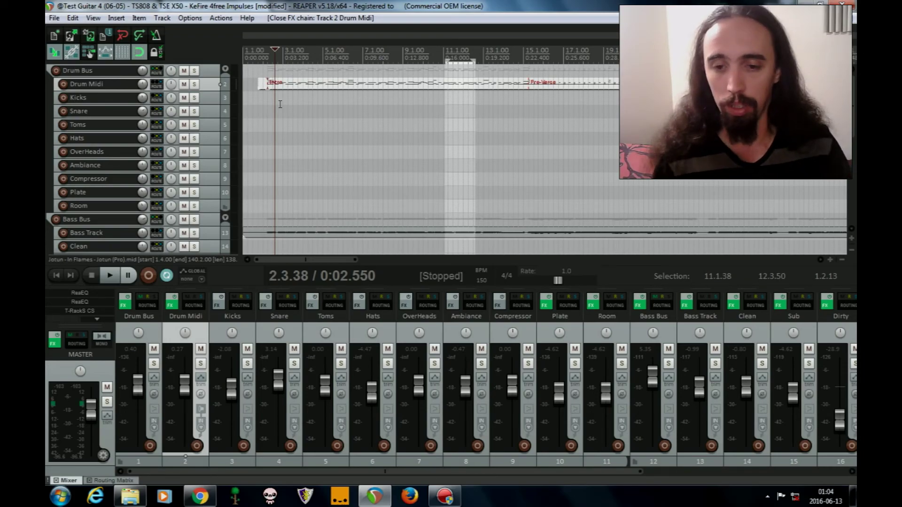
click(199, 497)
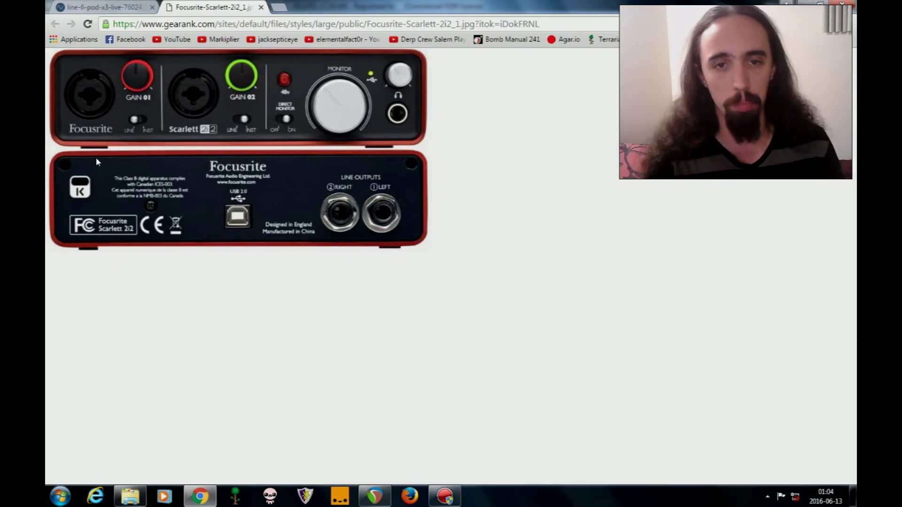
click(200, 496)
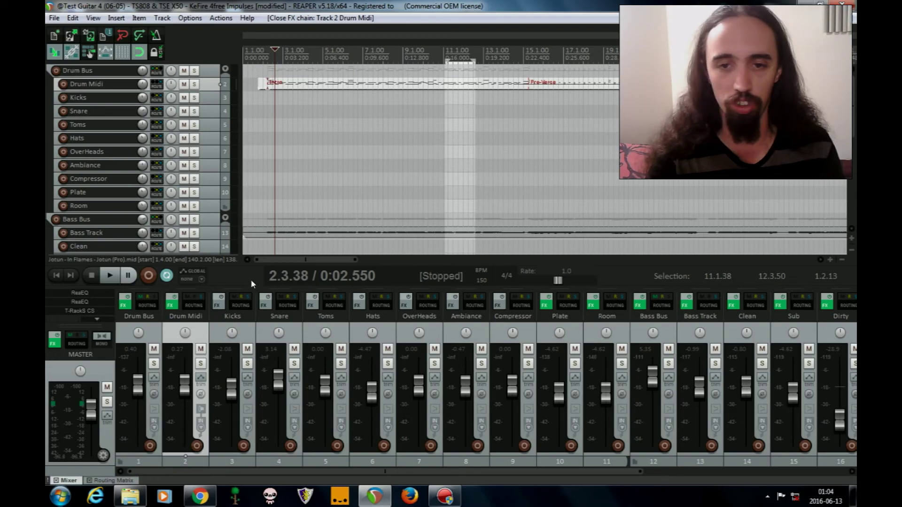
drag(229, 283, 229, 184)
drag(584, 476, 789, 476)
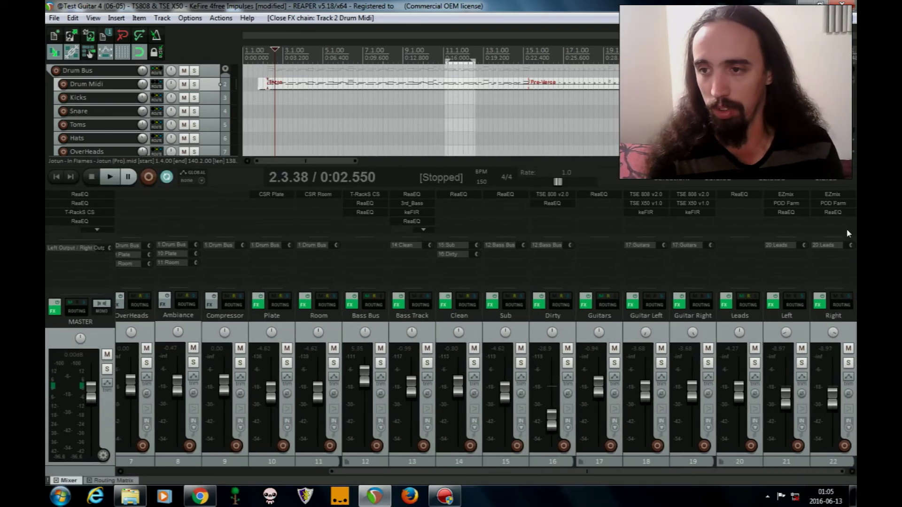
View EZmix on the Left lead track, close it, and open TSE 808 v2.0 on the Guitar Left track
click(787, 195)
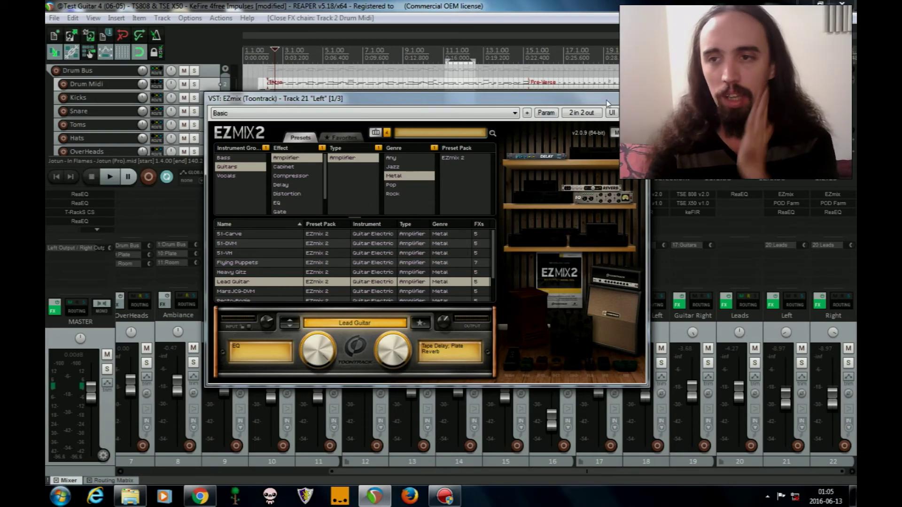
click(642, 98)
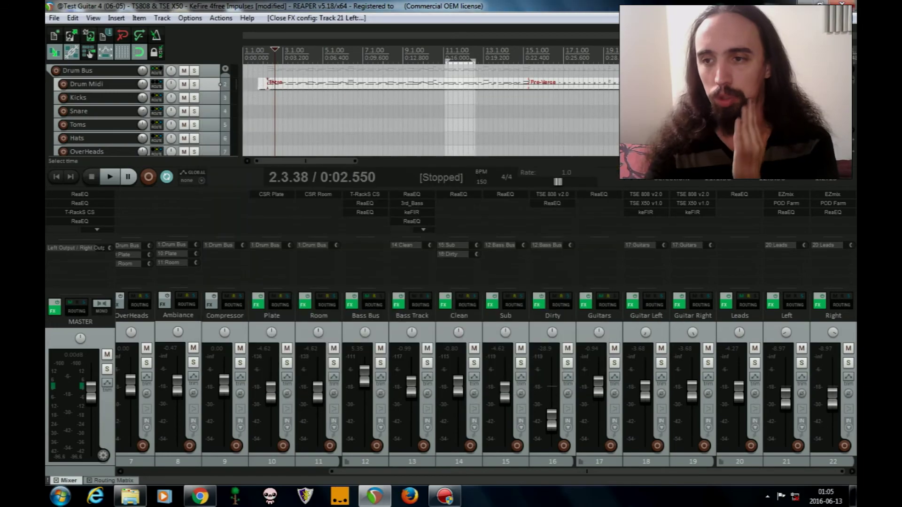
click(647, 195)
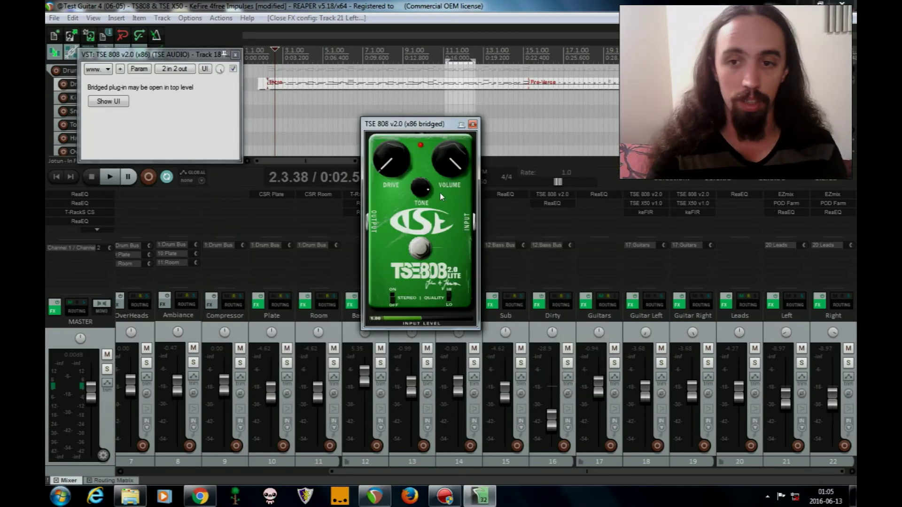